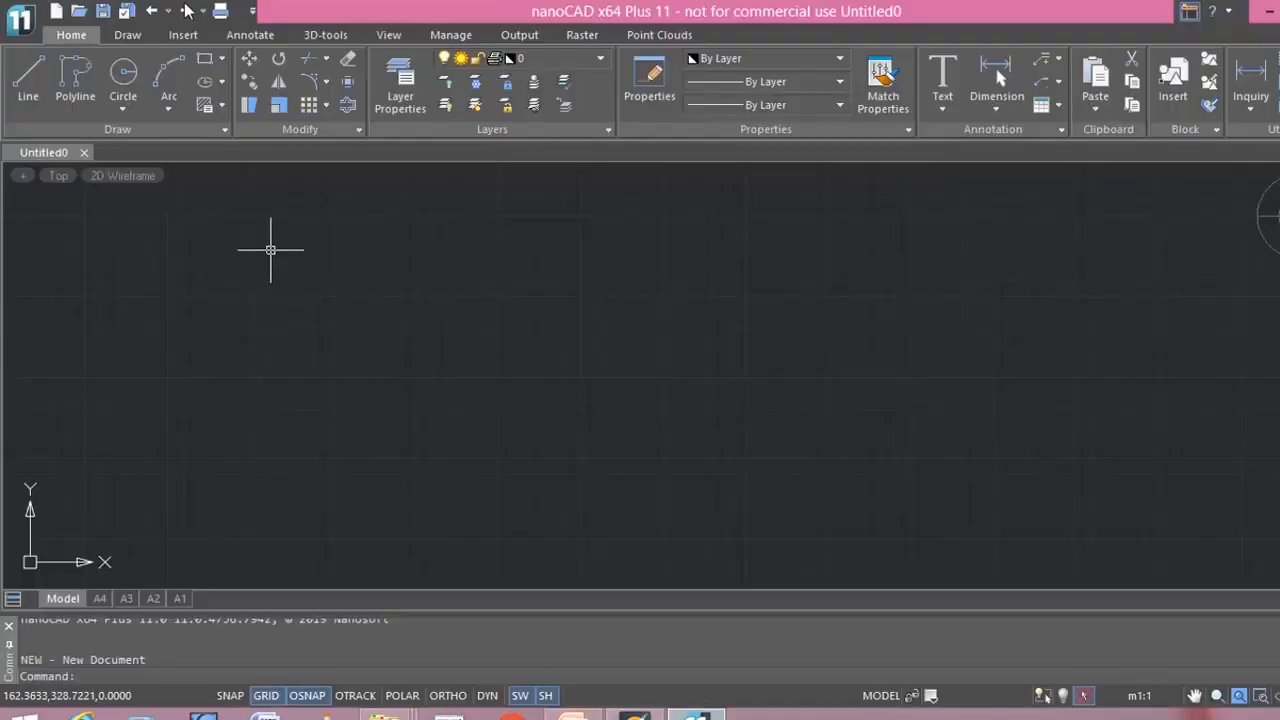
Draw a circle with a radius of 40 in the empty drawing area.
left_click(123, 80)
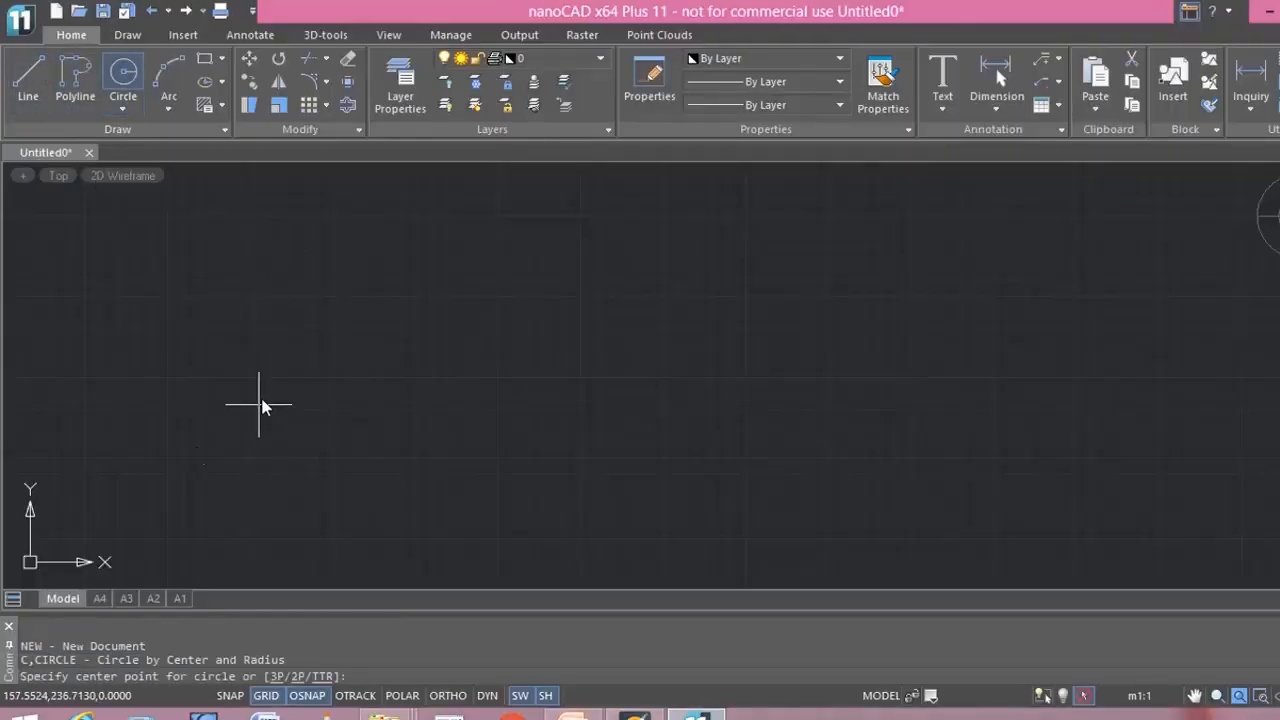
left_click(287, 380)
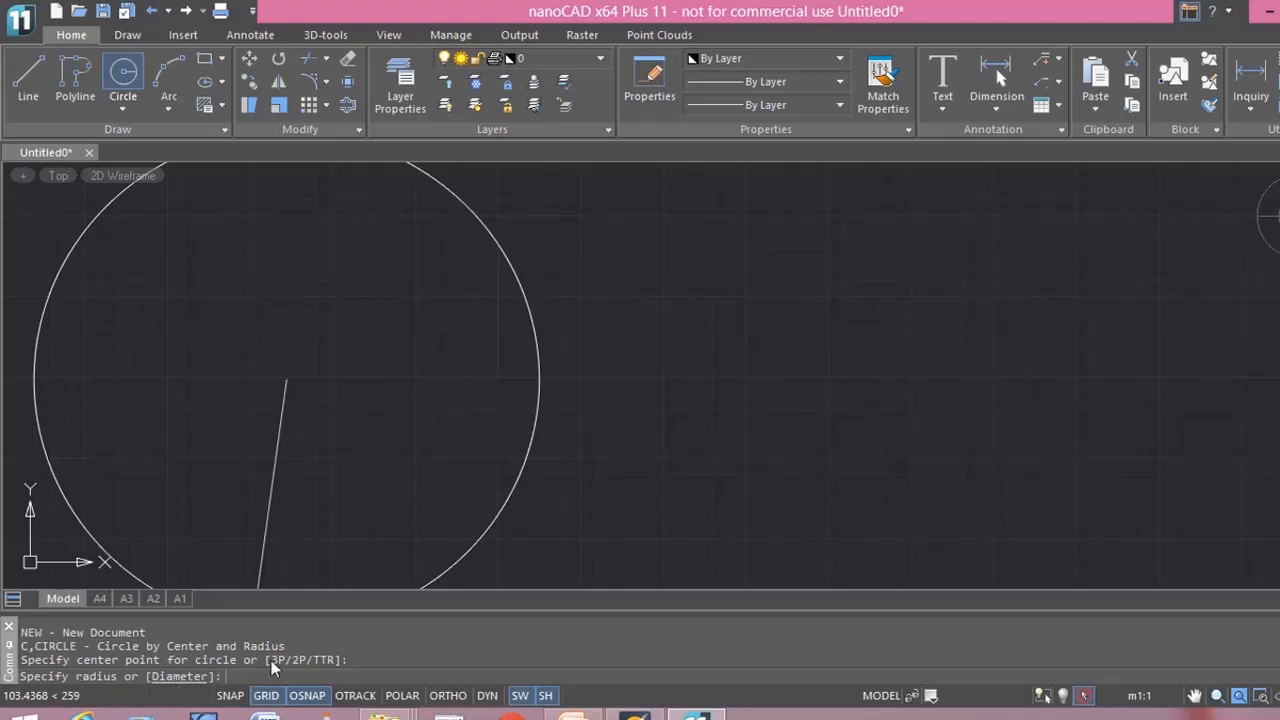
key("Return")
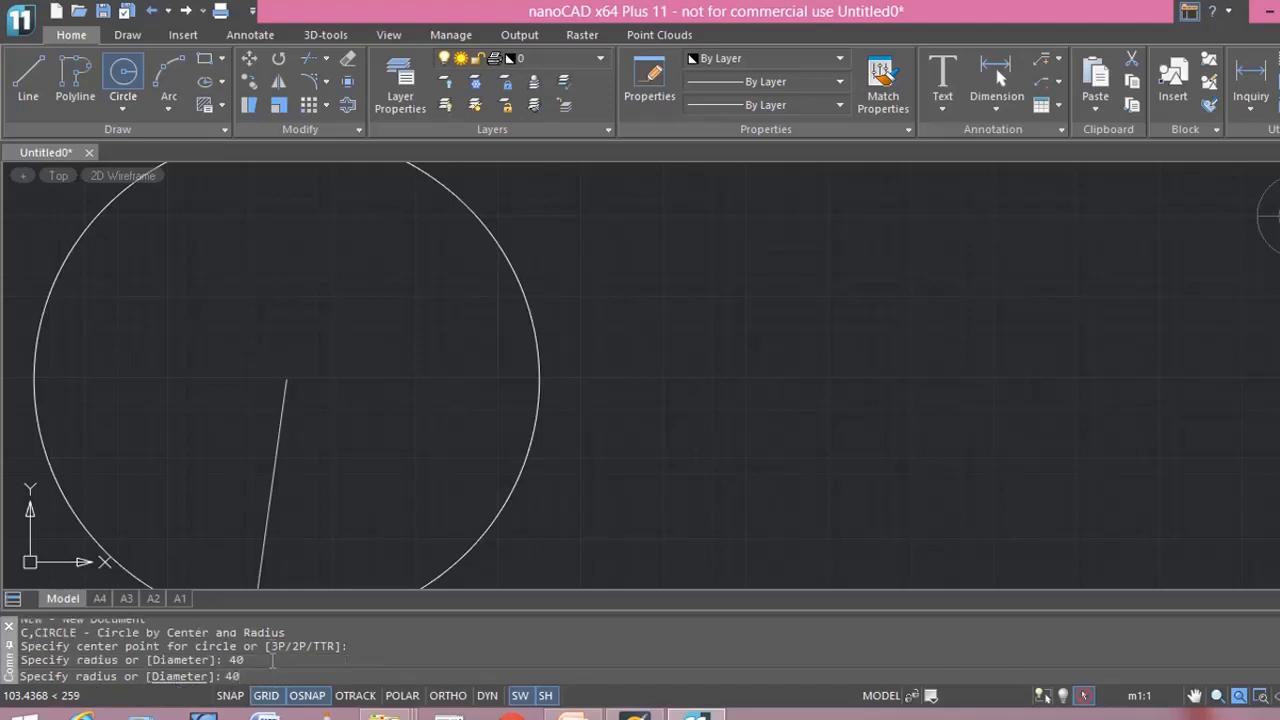
Draw a horizontal and a vertical diameter line across the circle between its quadrant points.
left_click(28, 80)
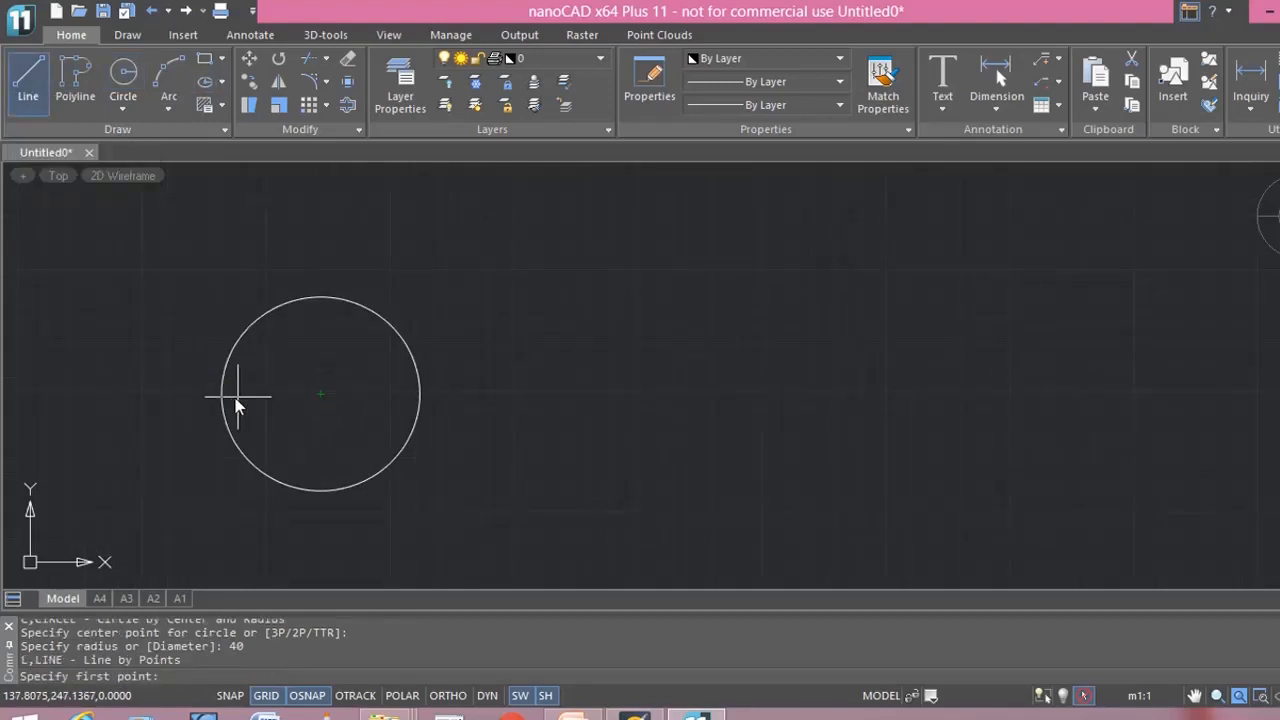
left_click(220, 396)
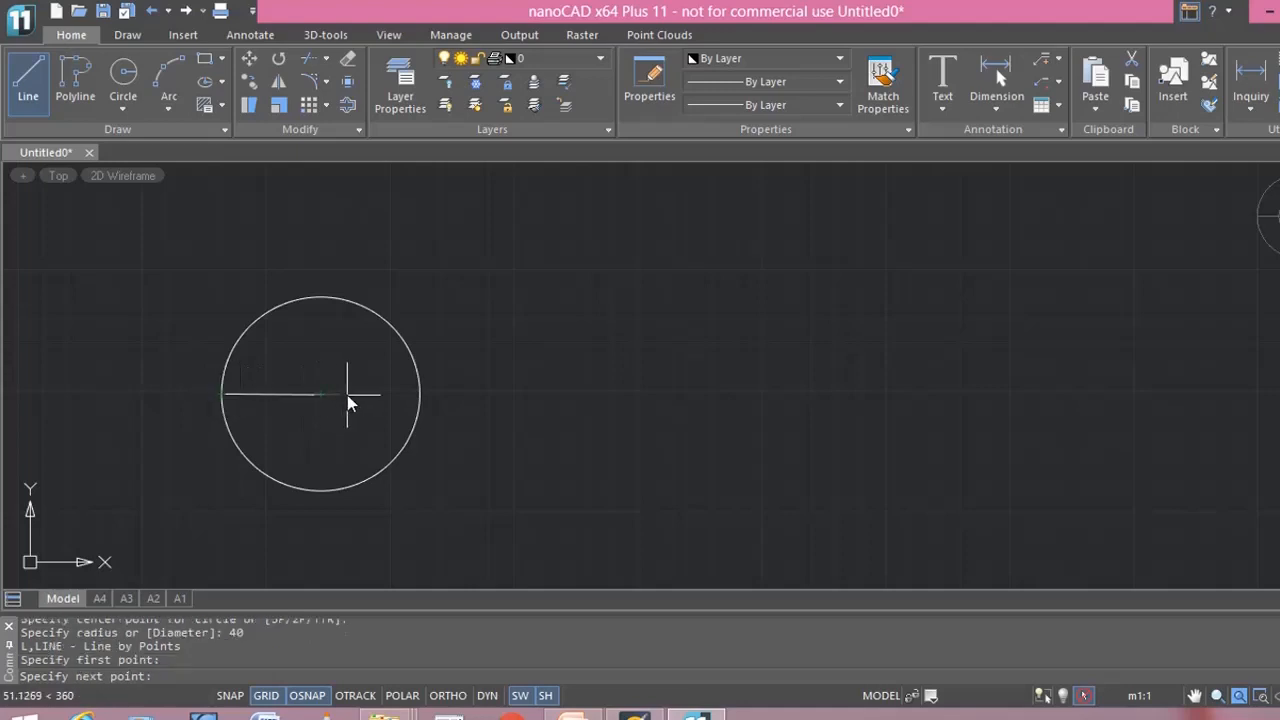
left_click(420, 396)
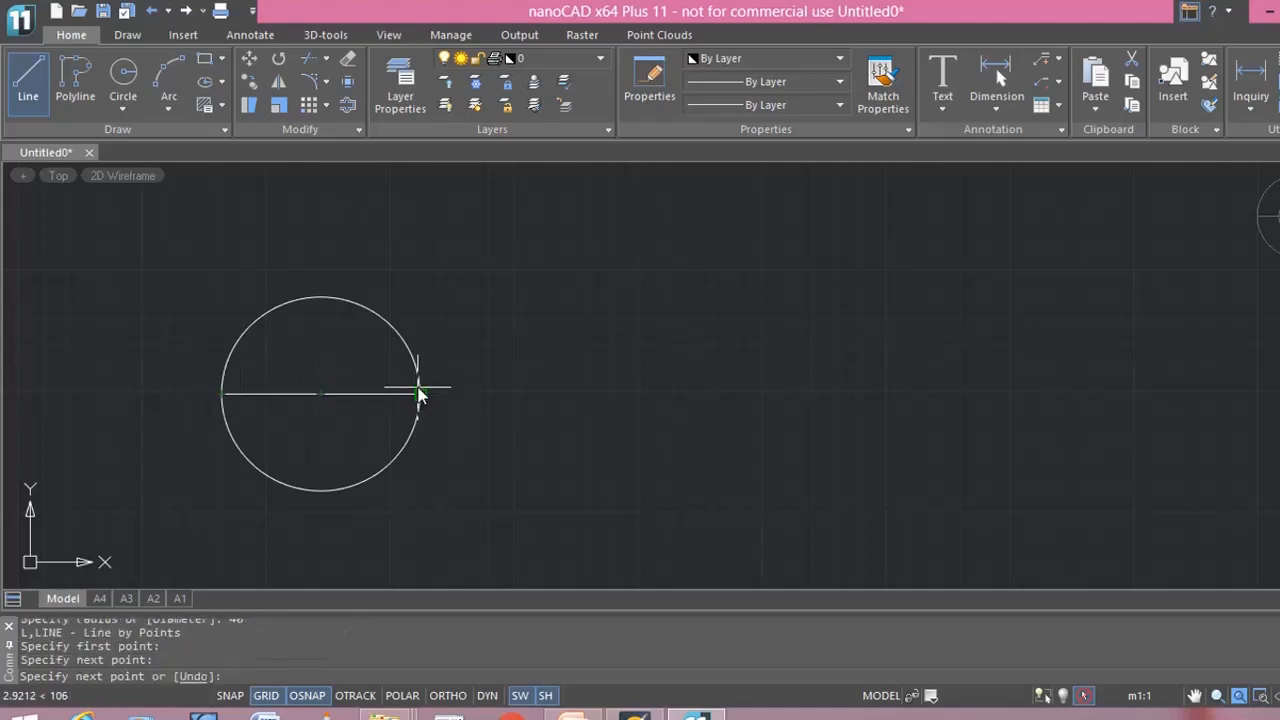
key("Escape")
left_click(36, 86)
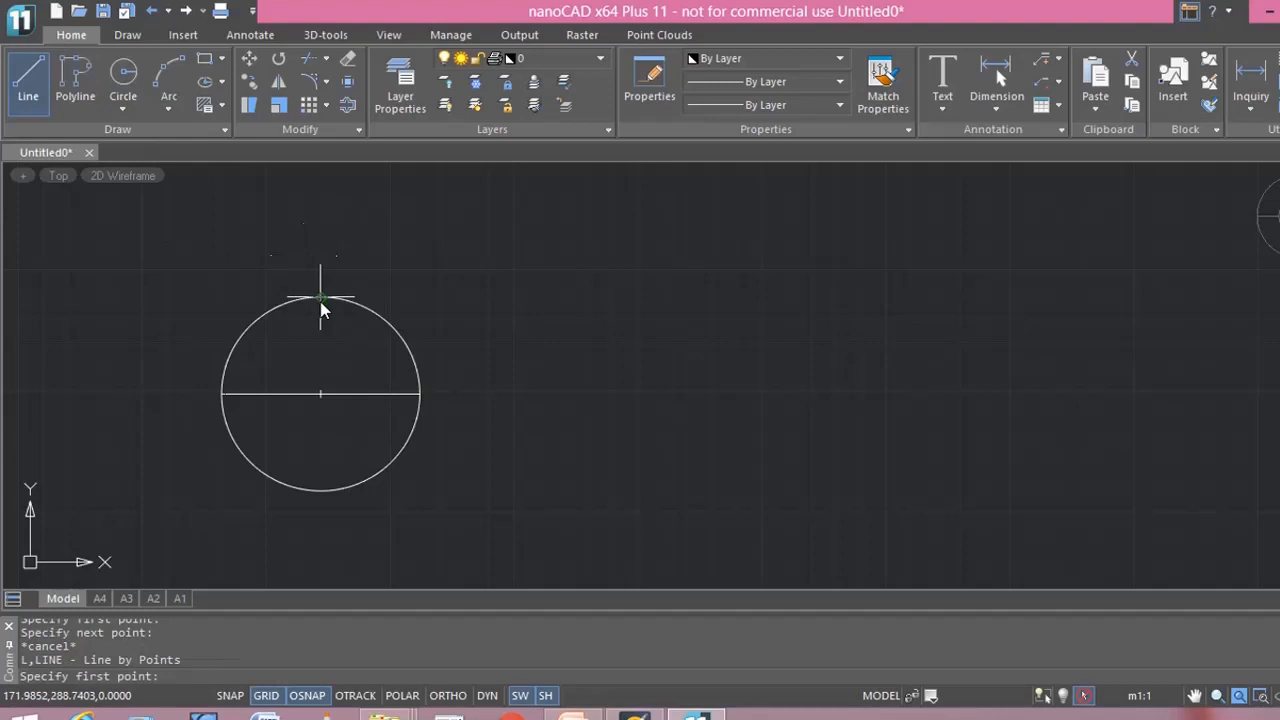
left_click(320, 297)
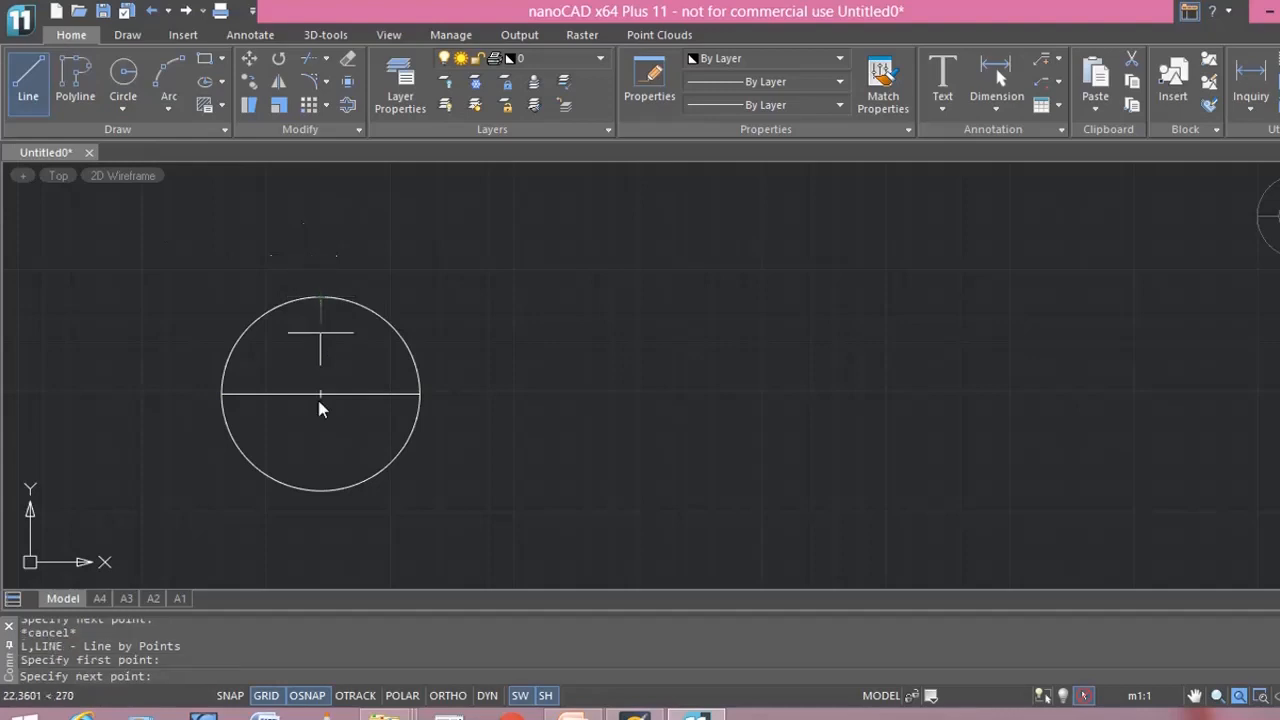
left_click(322, 493)
key("Escape")
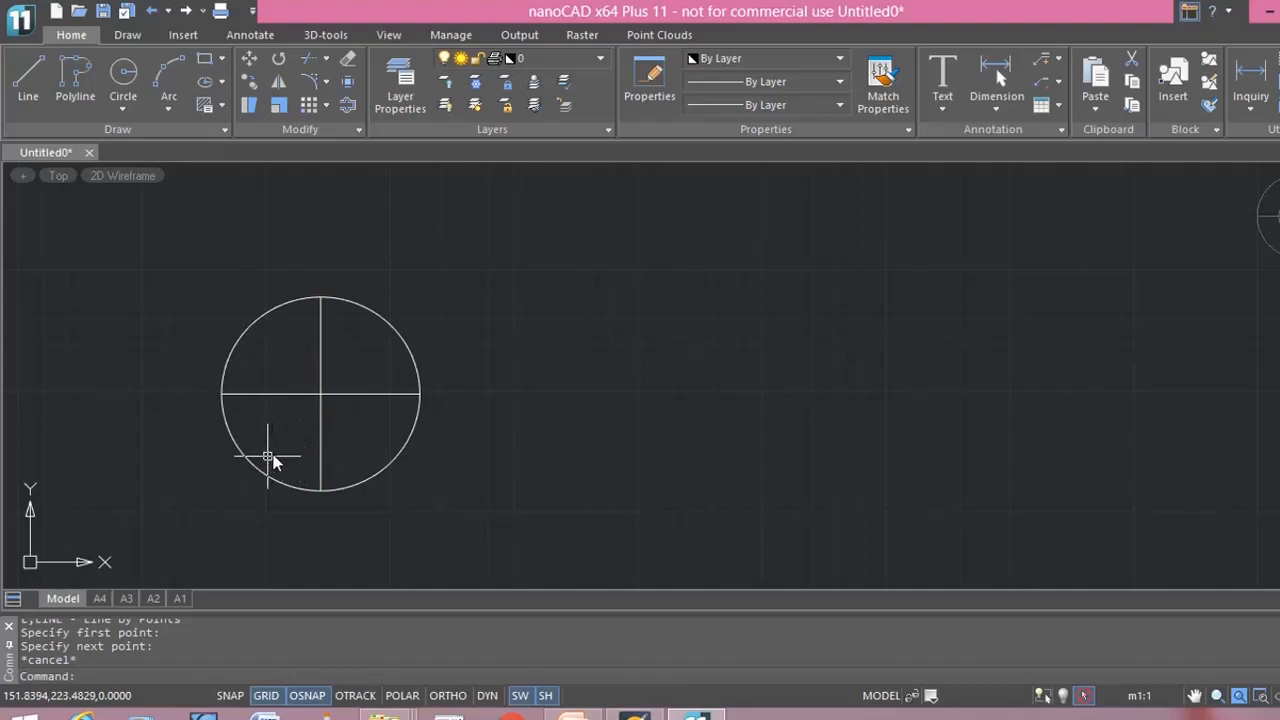
Offset the vertical diameter line by 56.8/2 to both sides.
left_click(347, 108)
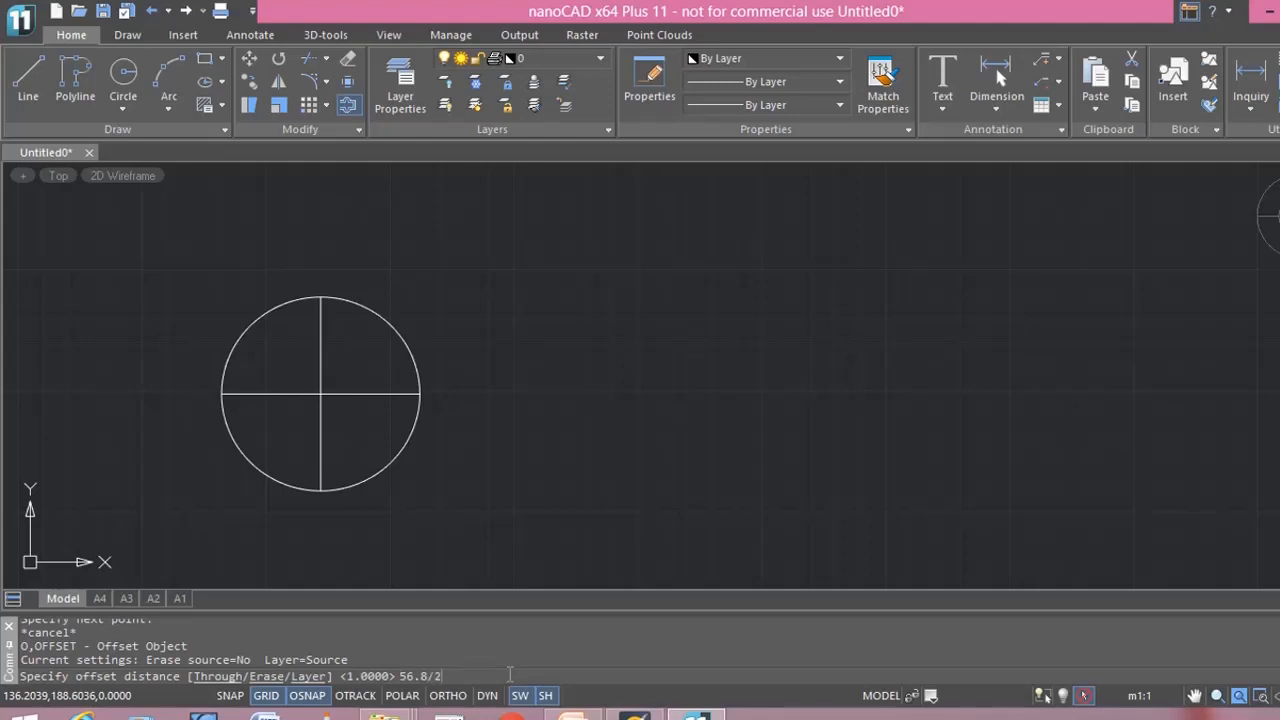
key("Return")
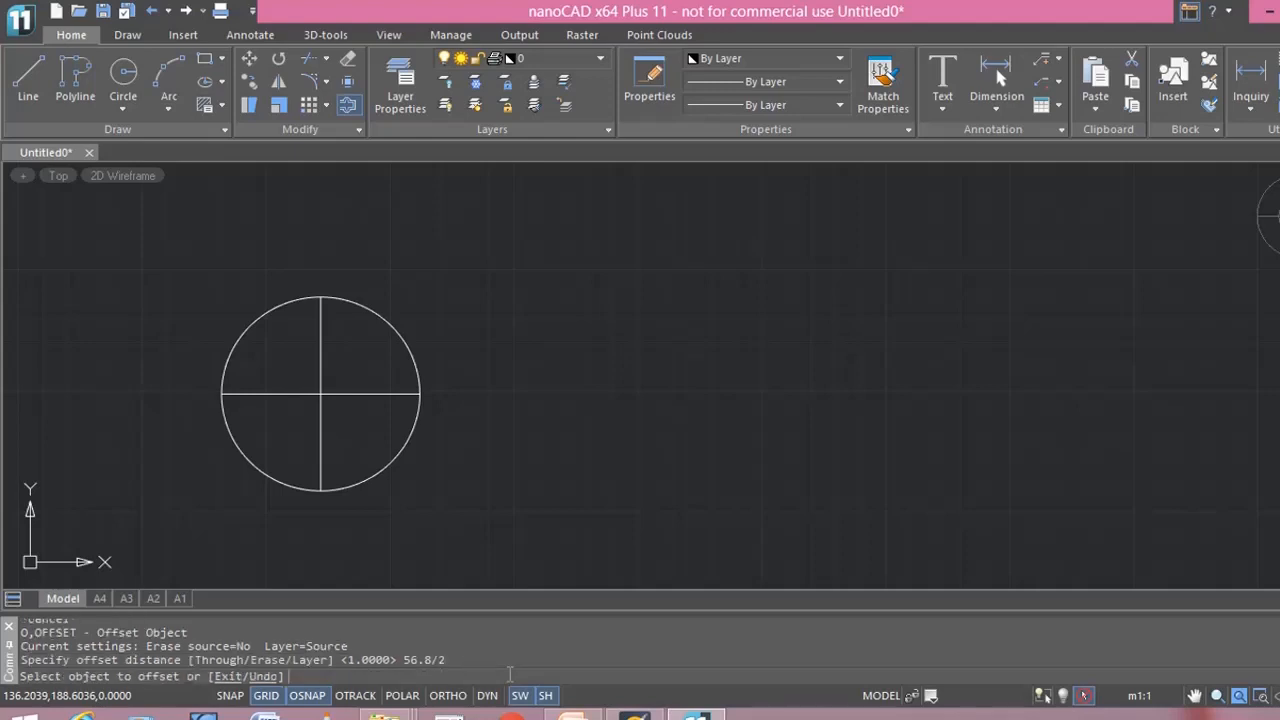
left_click(320, 368)
left_click(257, 377)
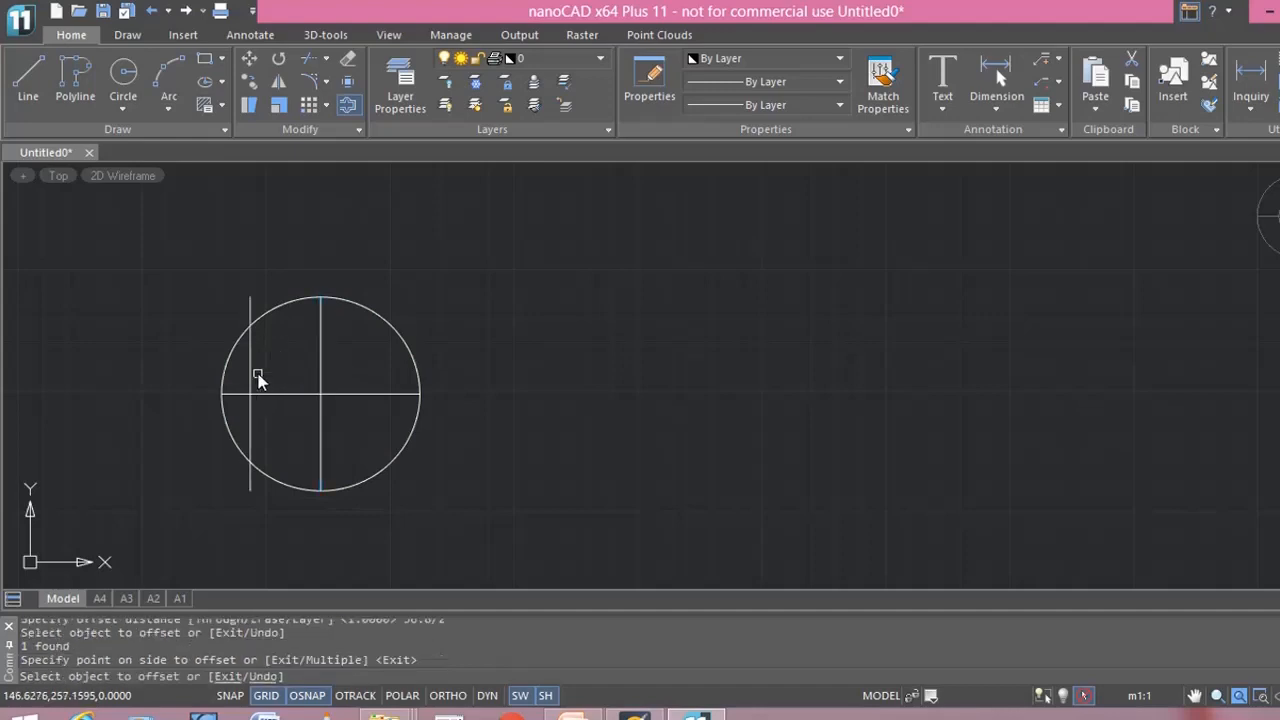
left_click(320, 368)
left_click(385, 374)
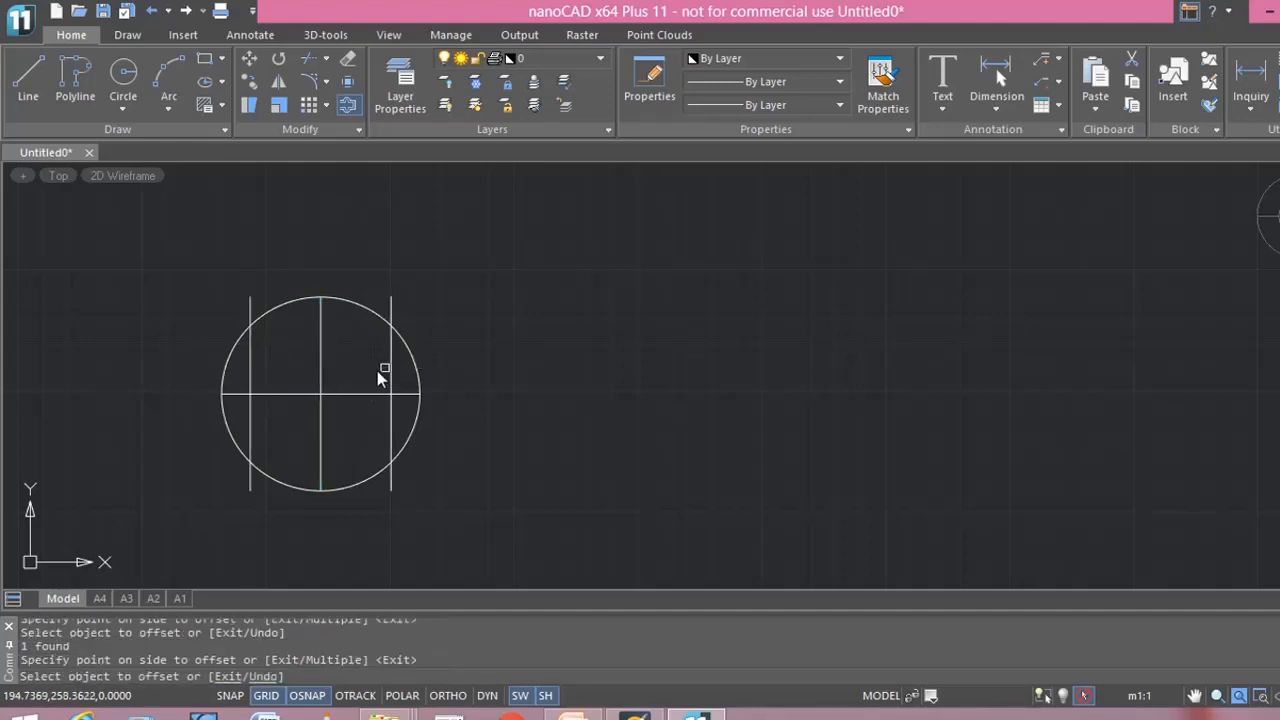
Offset the horizontal diameter line by 56.8/2 above and below with the same Offset command.
left_click(343, 395)
left_click(344, 340)
left_click(348, 395)
left_click(356, 437)
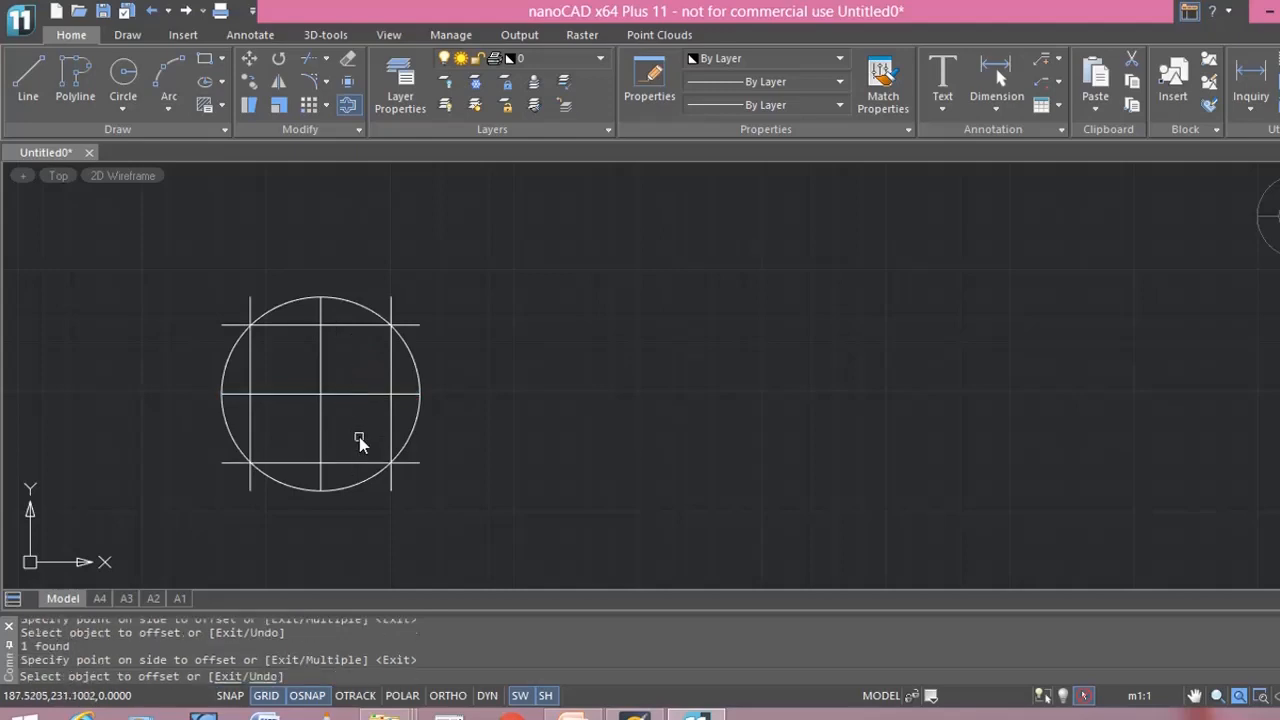
key("Escape")
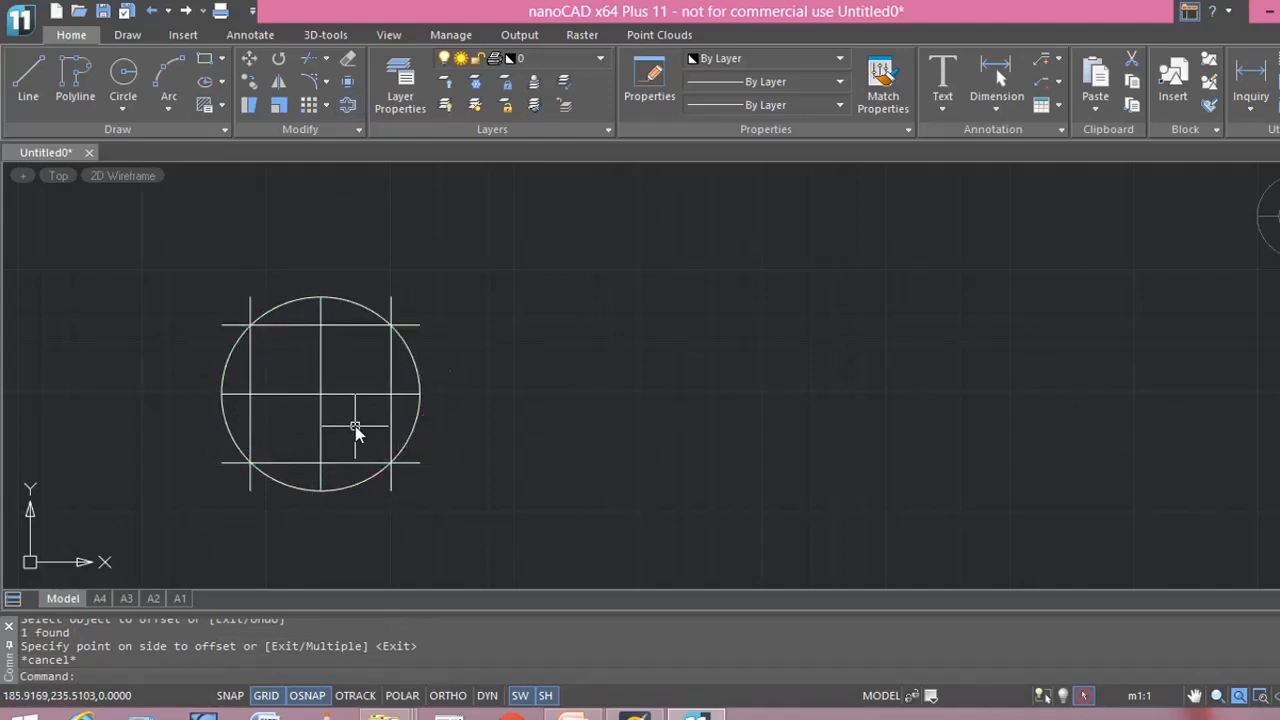
Trim the ends of the four offset lines that overhang the circle, leaving a square inscribed in it.
key("ctrl+a")
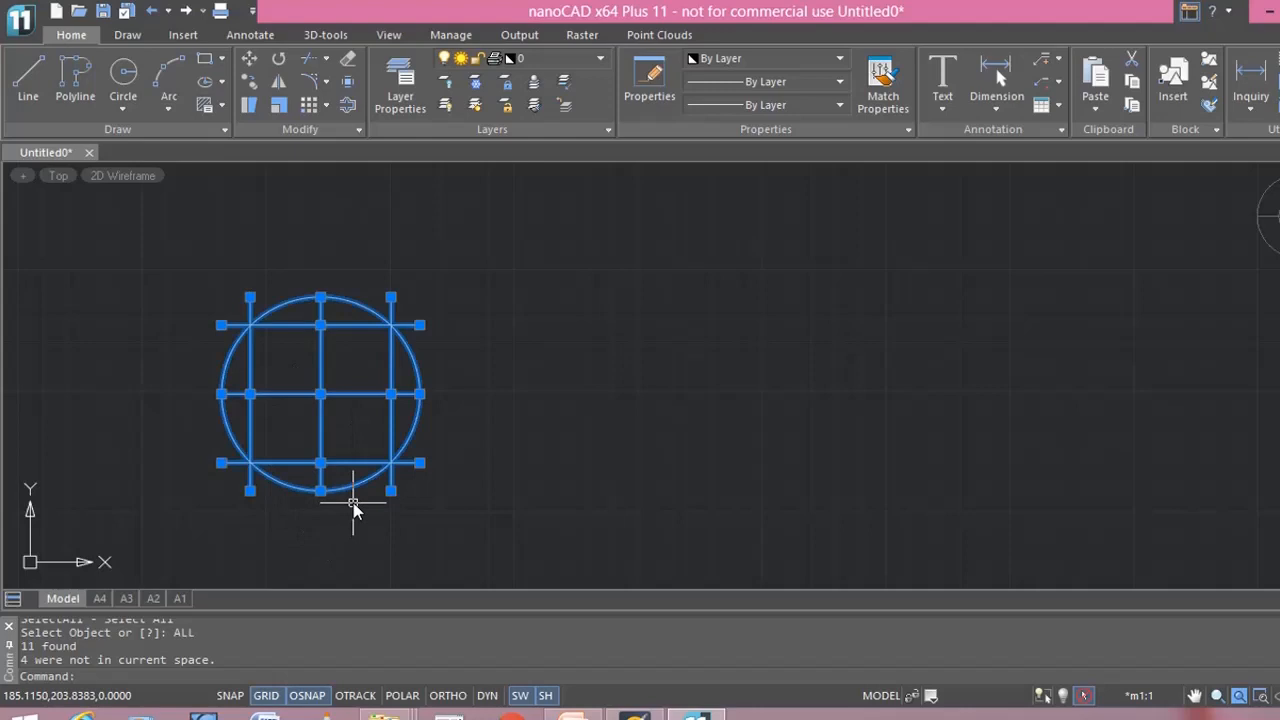
left_click(327, 59)
left_click(336, 94)
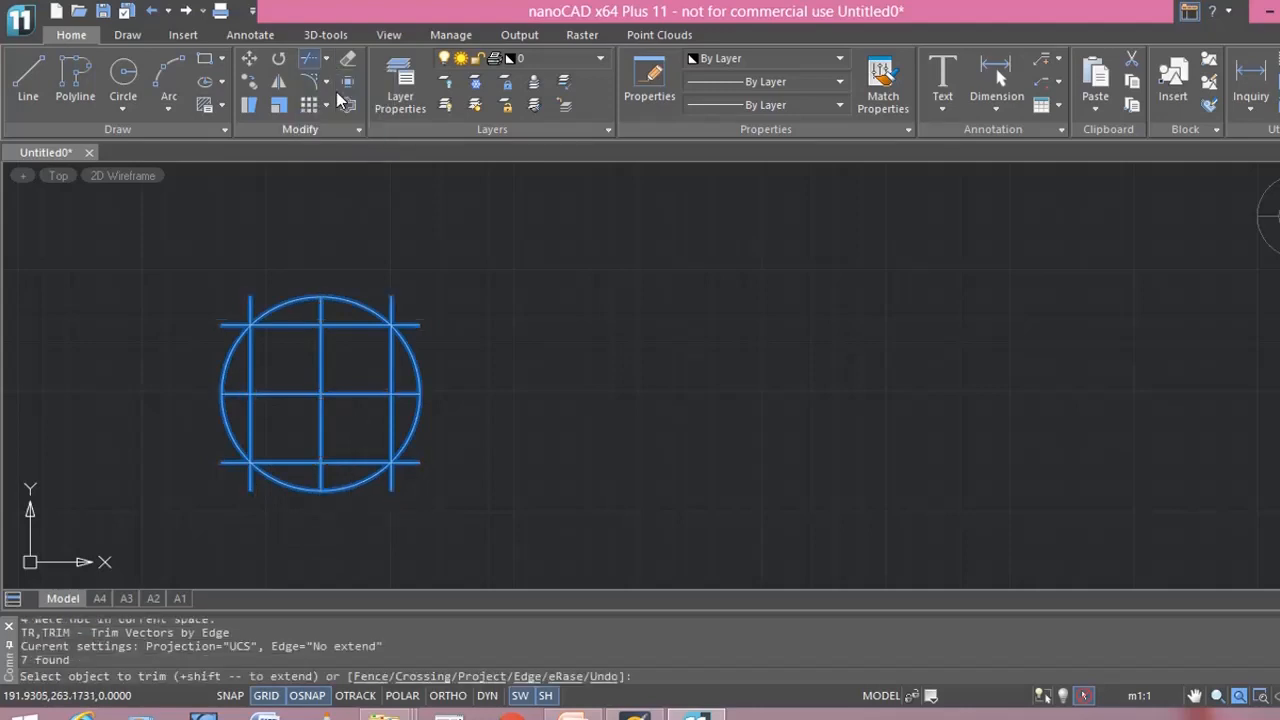
left_click(250, 308)
left_click(230, 326)
left_click(391, 309)
left_click(408, 325)
left_click(411, 463)
left_click(391, 482)
left_click(256, 485)
left_click(252, 486)
left_click(250, 484)
left_click(237, 463)
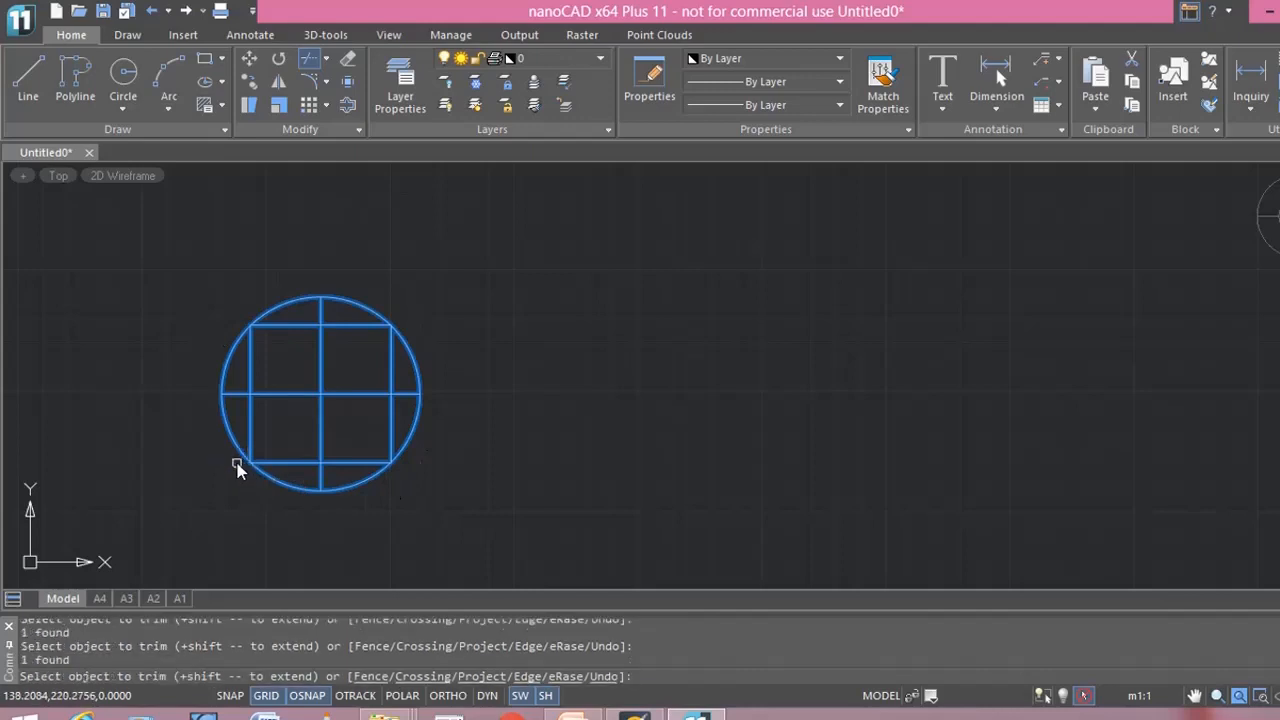
key("Escape")
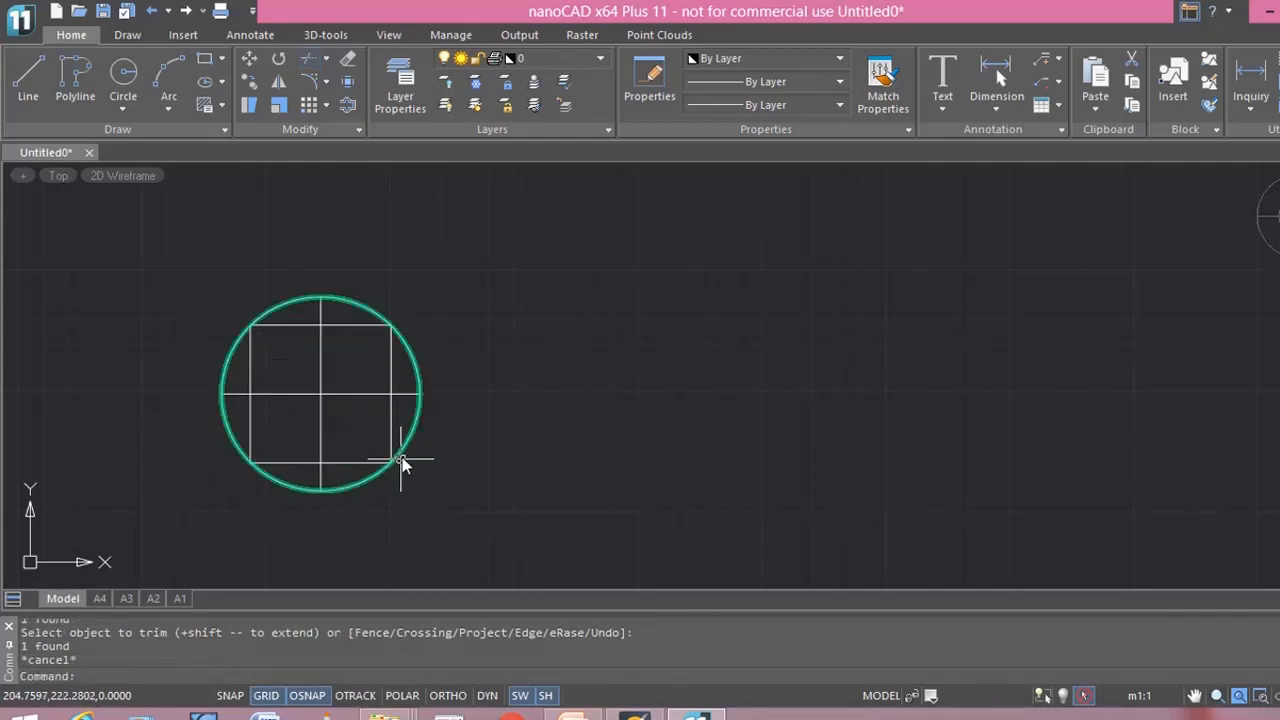
Load the ACAD_ISO10W100 dash/dot linetype from ncad-in.lin and assign it to the two crossing diameter lines.
scroll(318, 434, "up", 2)
left_click(321, 316)
left_click(380, 372)
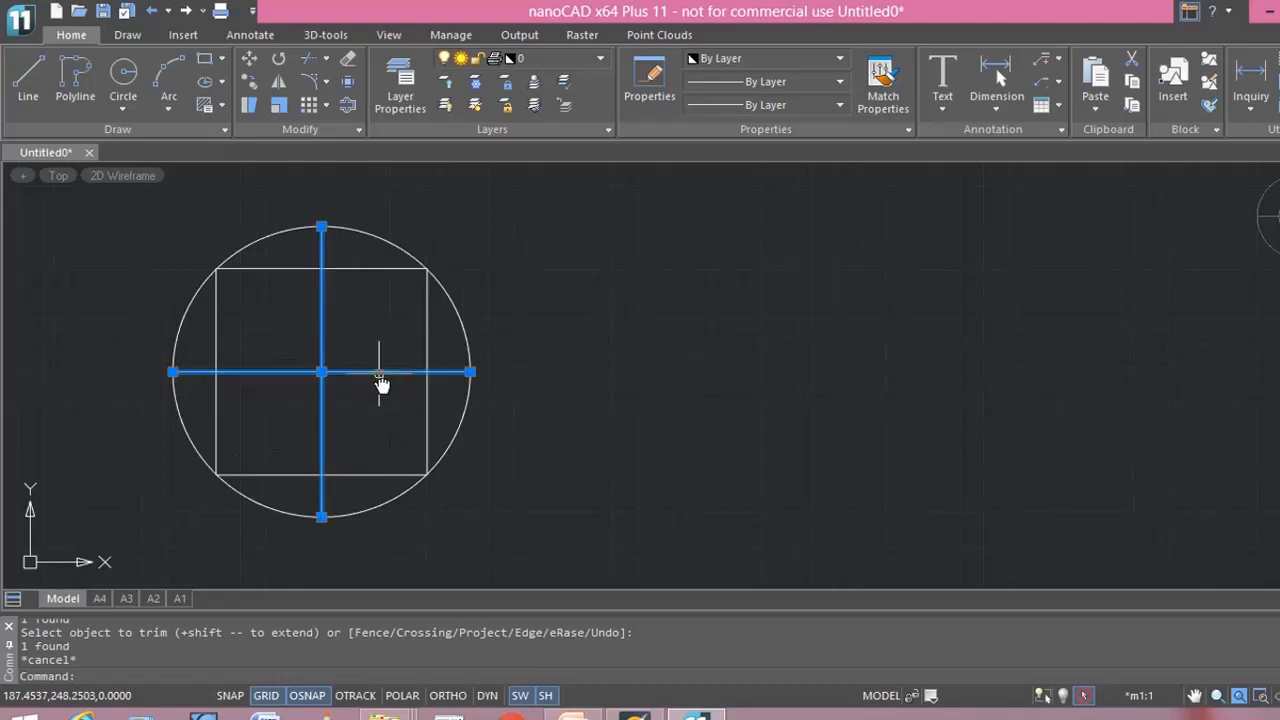
left_click(781, 85)
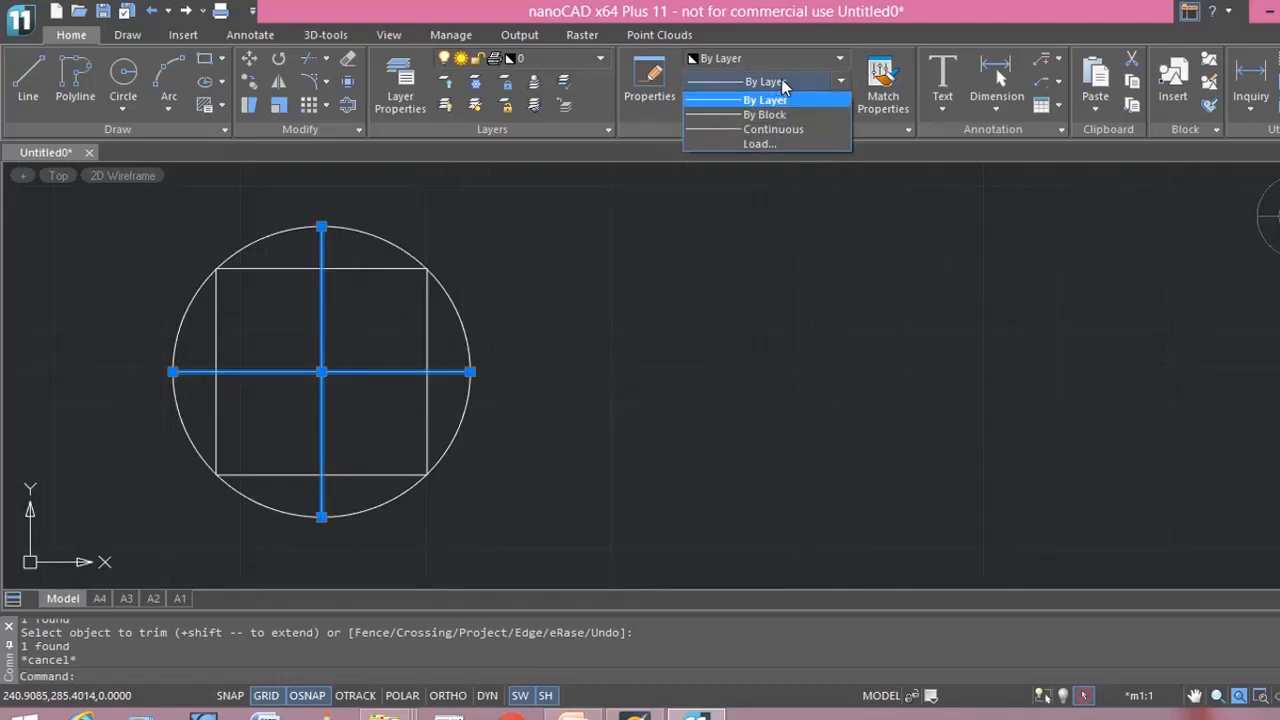
left_click(758, 145)
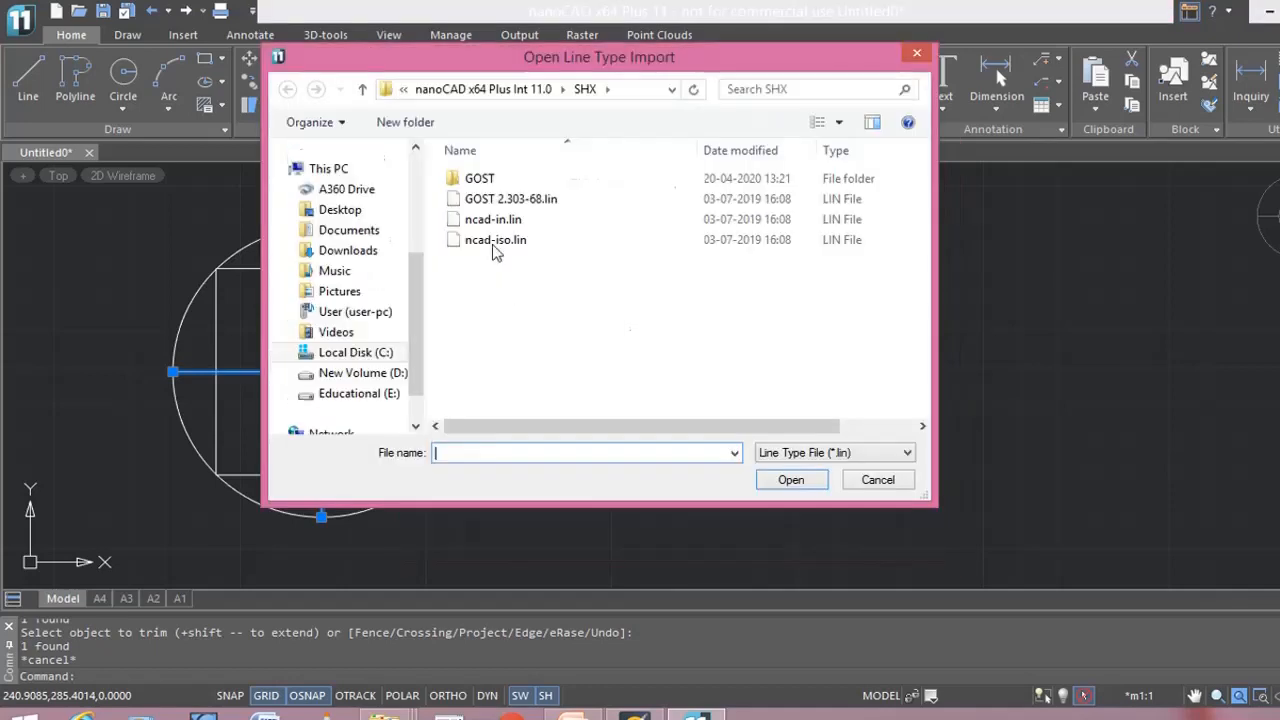
left_click(492, 219)
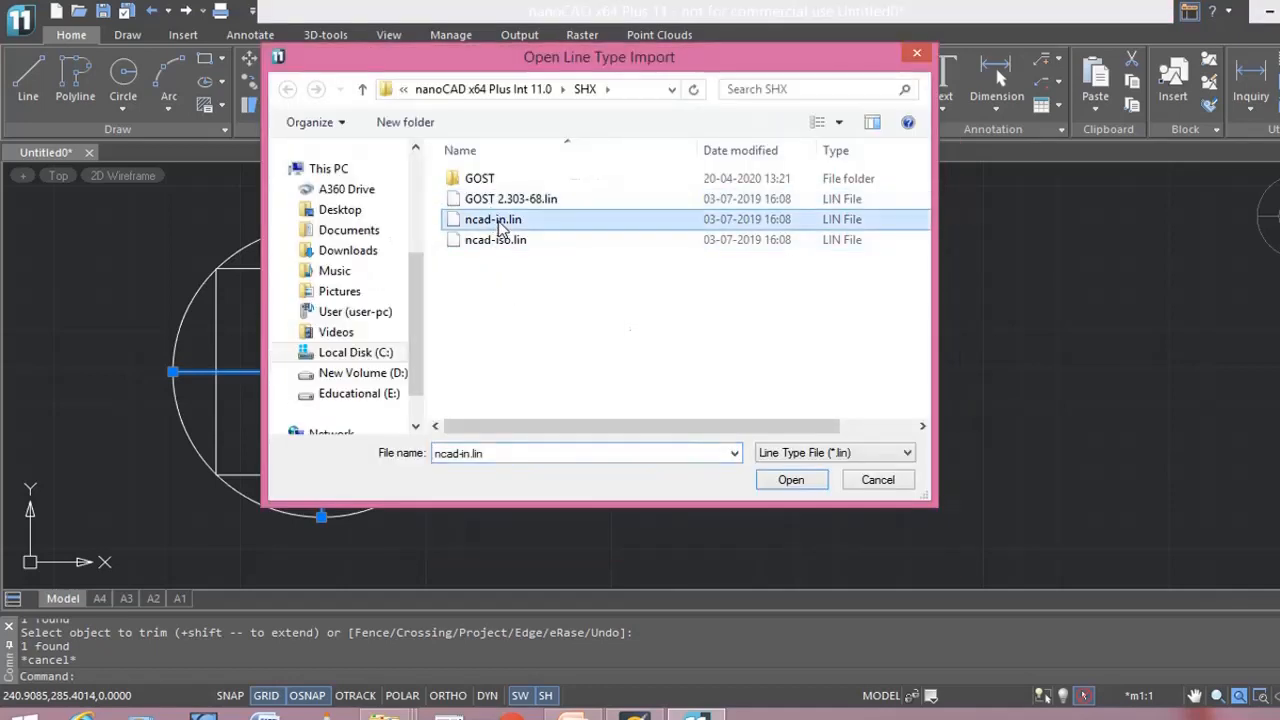
left_click(790, 480)
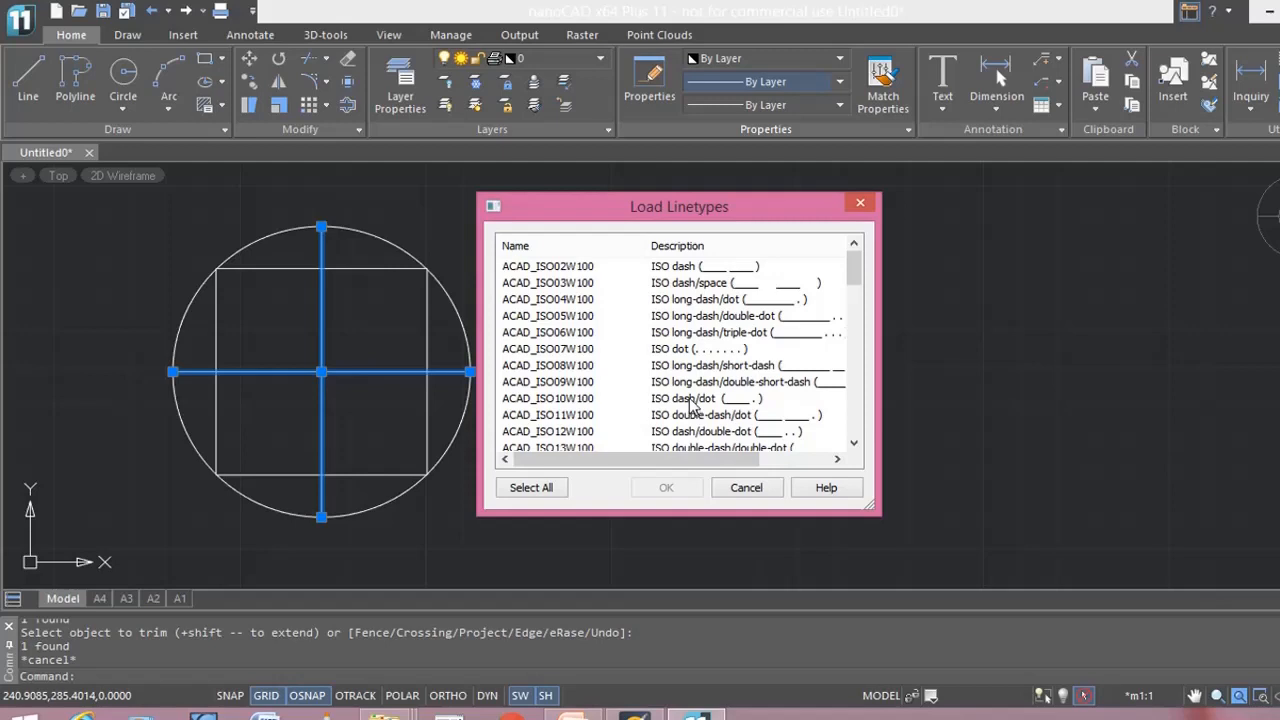
left_click(572, 400)
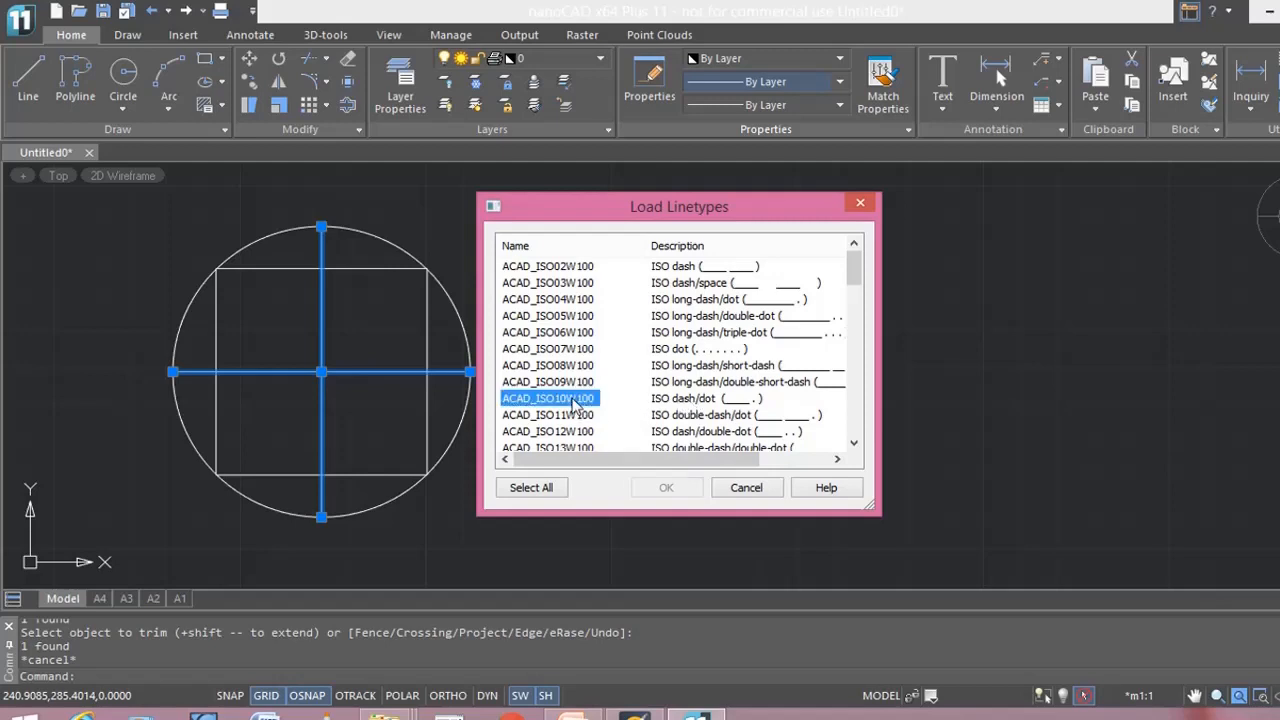
left_click(669, 487)
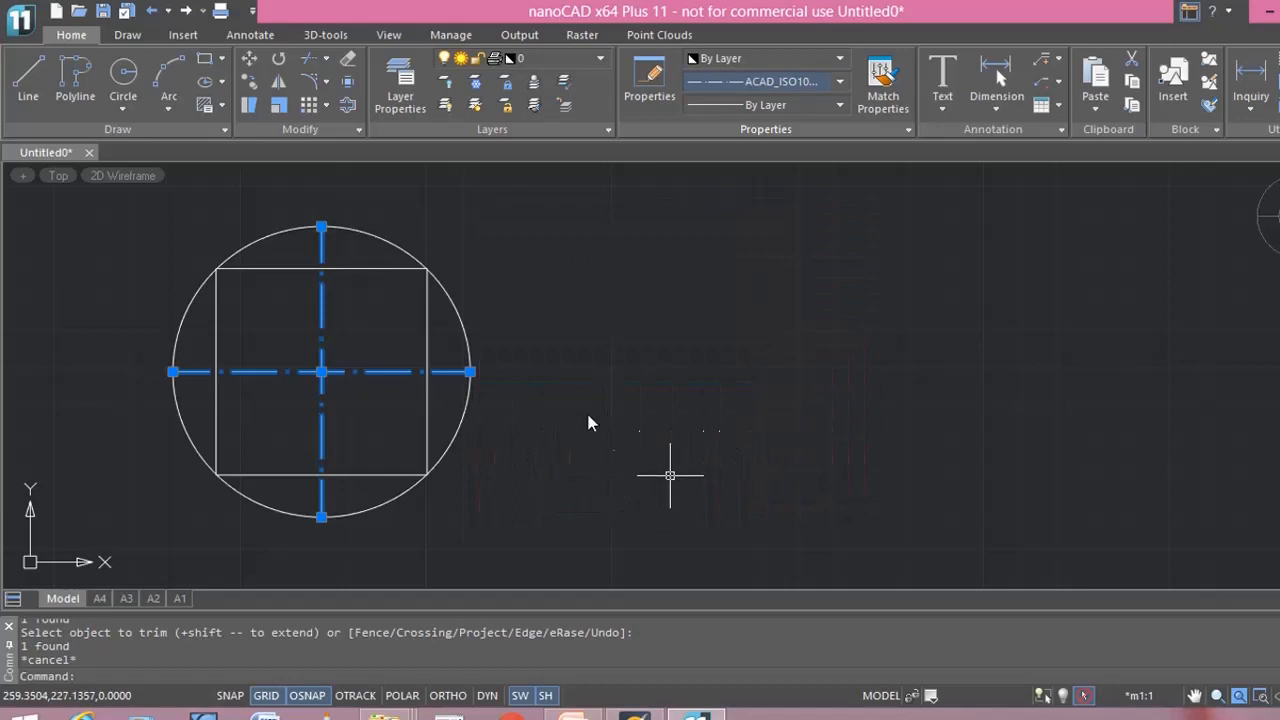
key("Escape")
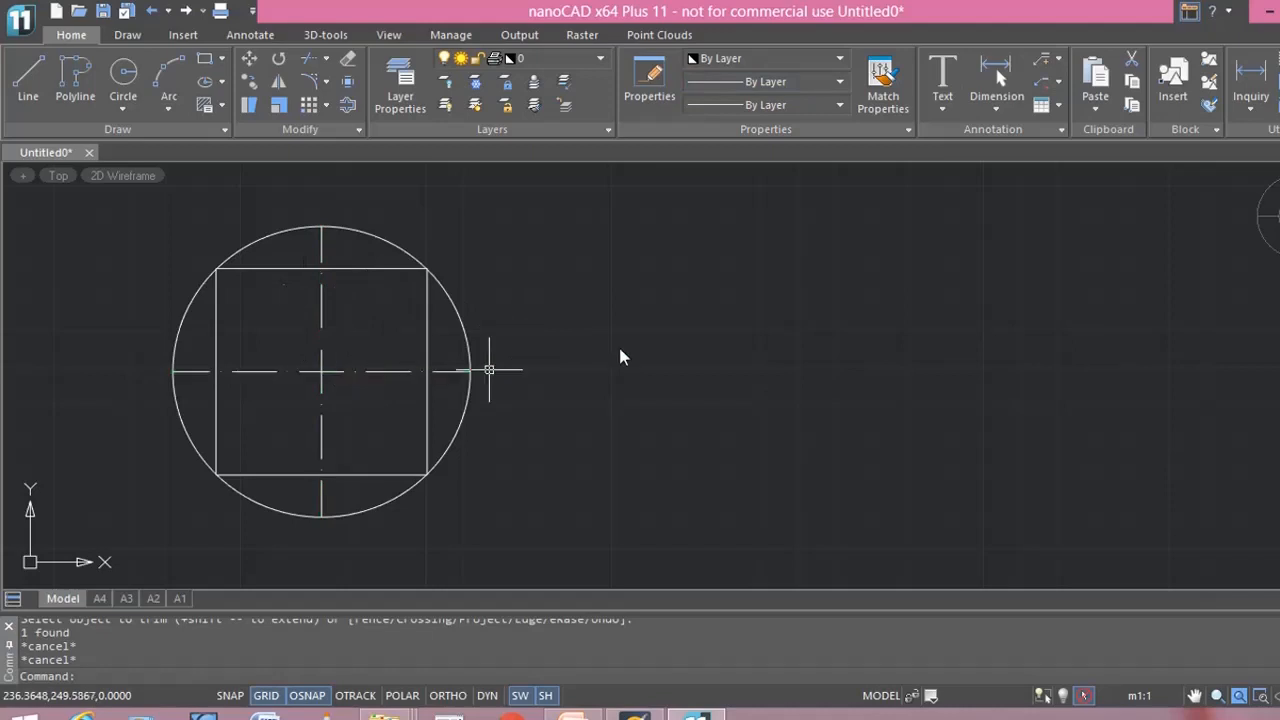
Check the diameters on the PowerPoint slide, return to nanoCAD and draw a concentric circle of diameter 83 at the centre line crossing.
scroll(862, 367, "down", 2)
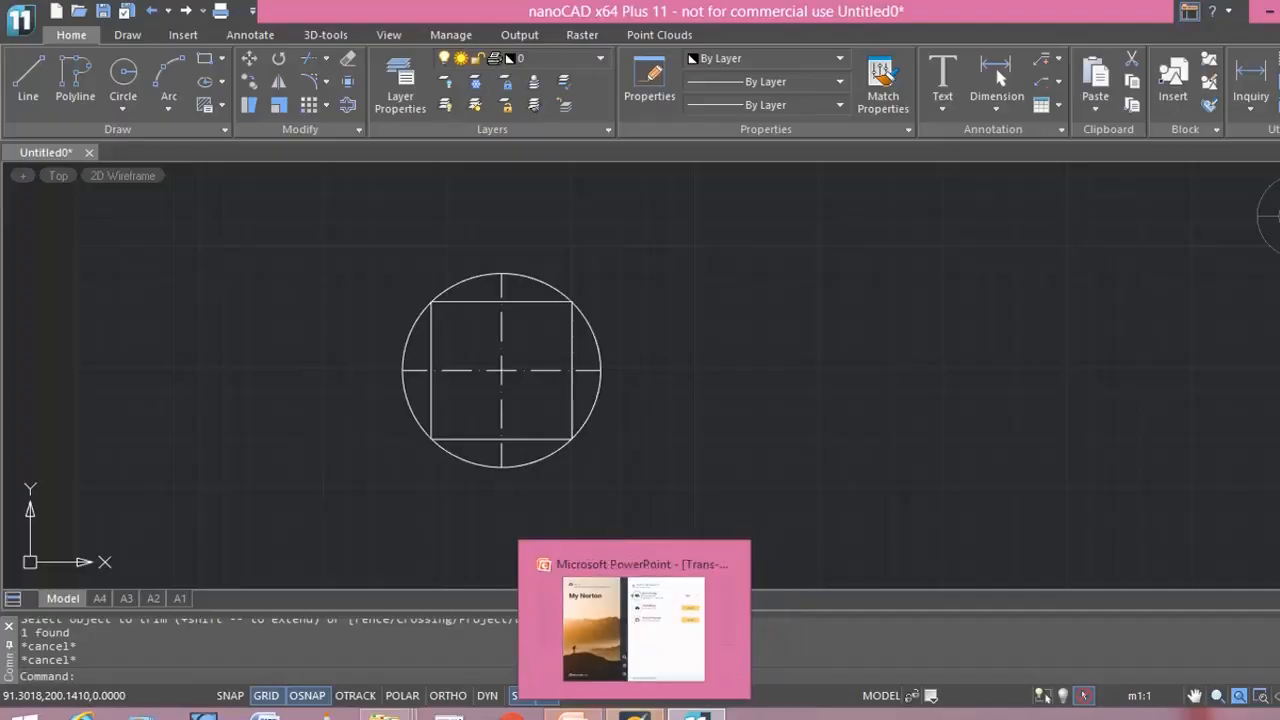
left_click(572, 714)
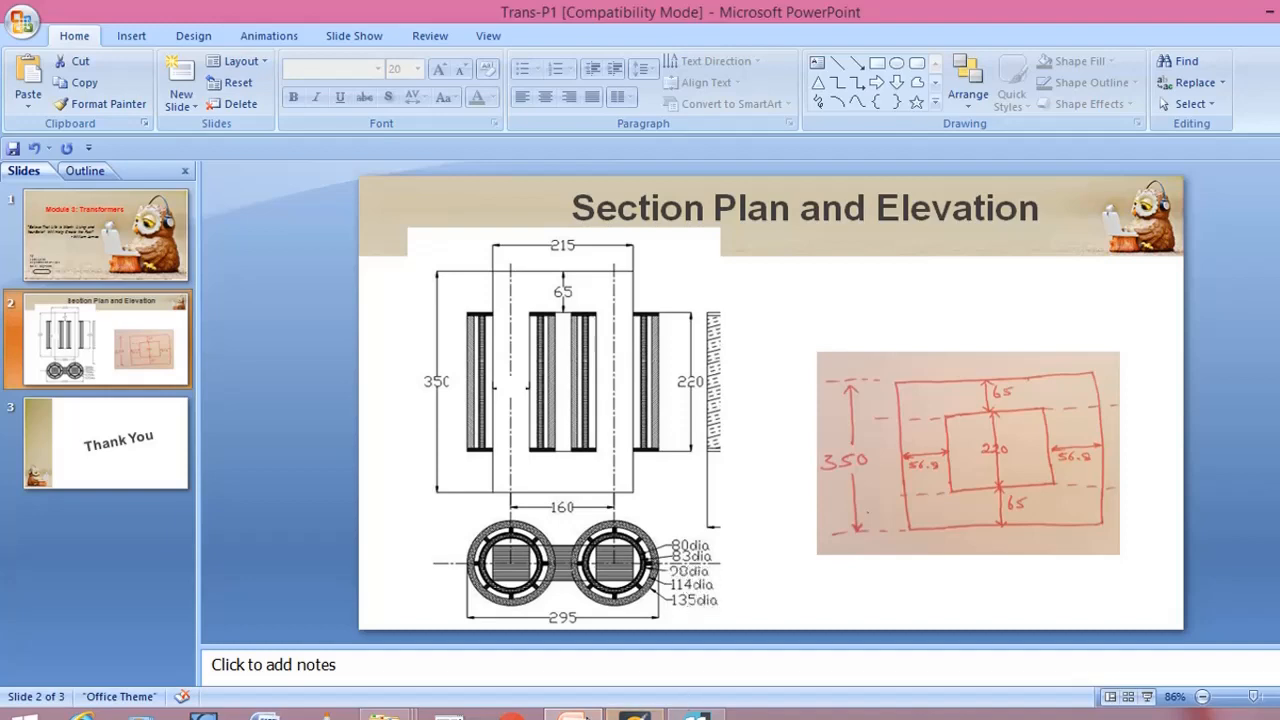
left_click(697, 716)
left_click(131, 80)
left_click(501, 371)
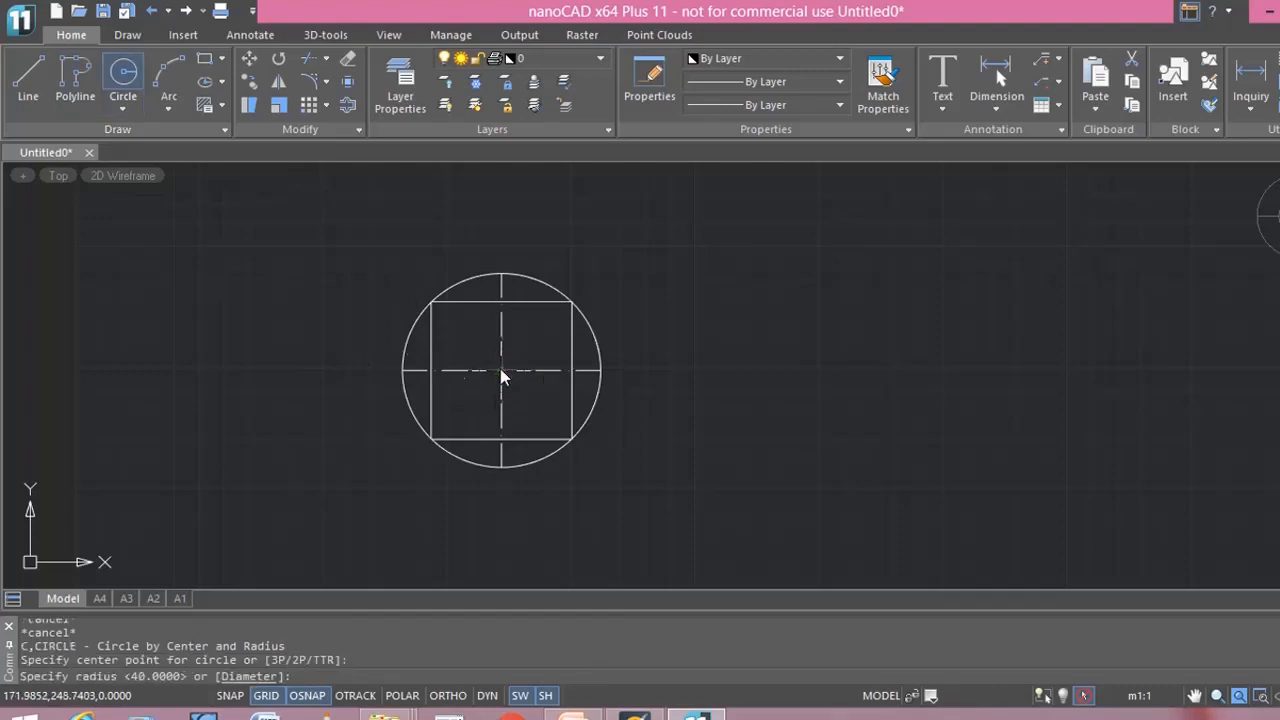
left_click(266, 678)
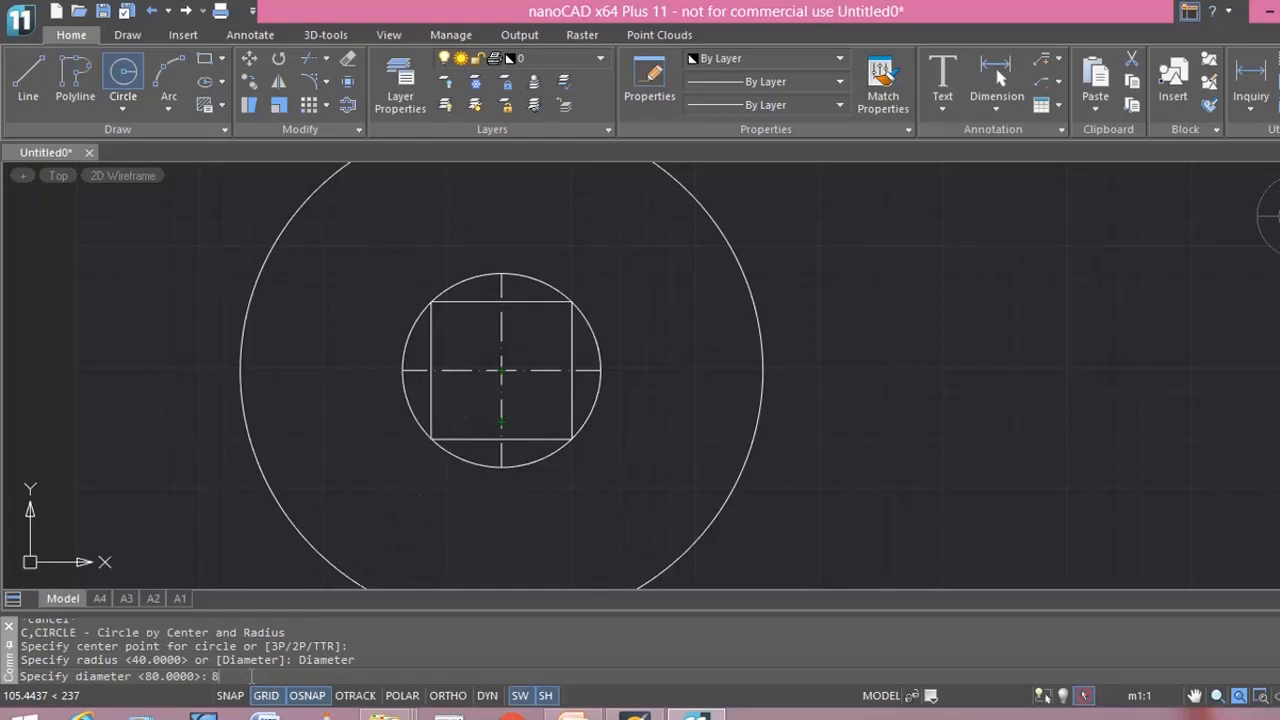
type("83")
key("Return")
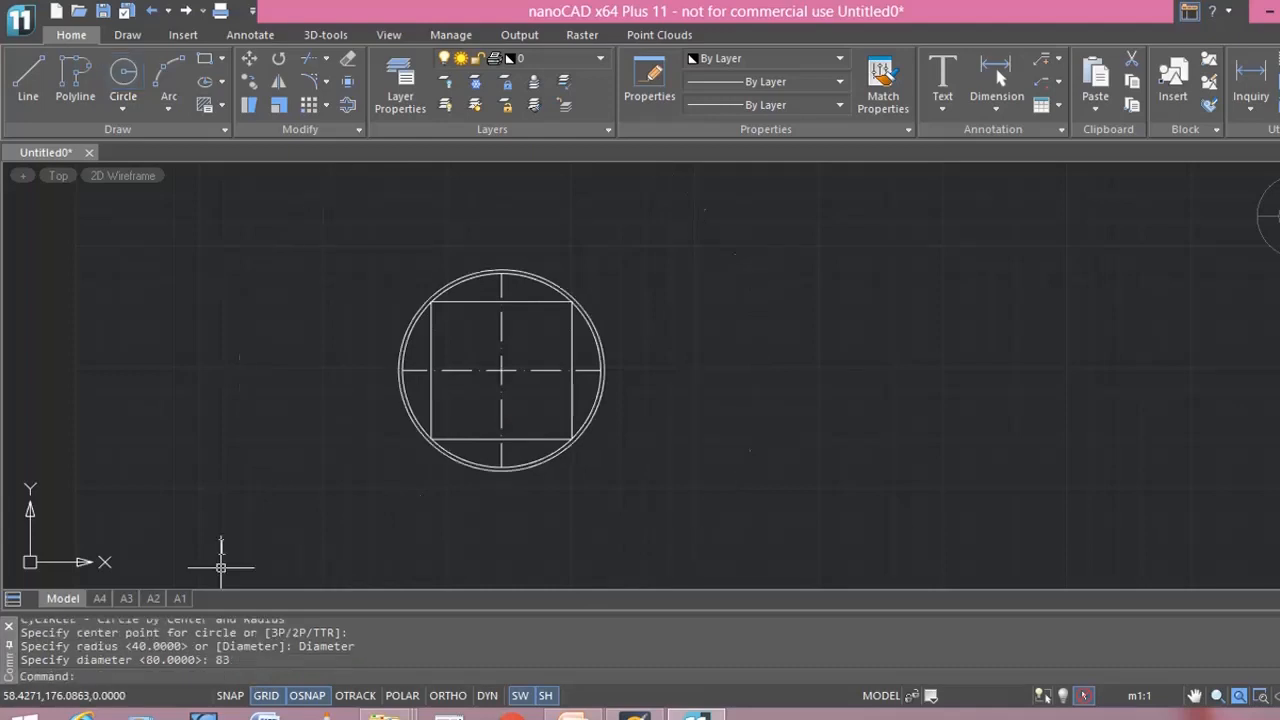
Draw another concentric circle with a diameter of 98 around the same centre.
left_click(123, 74)
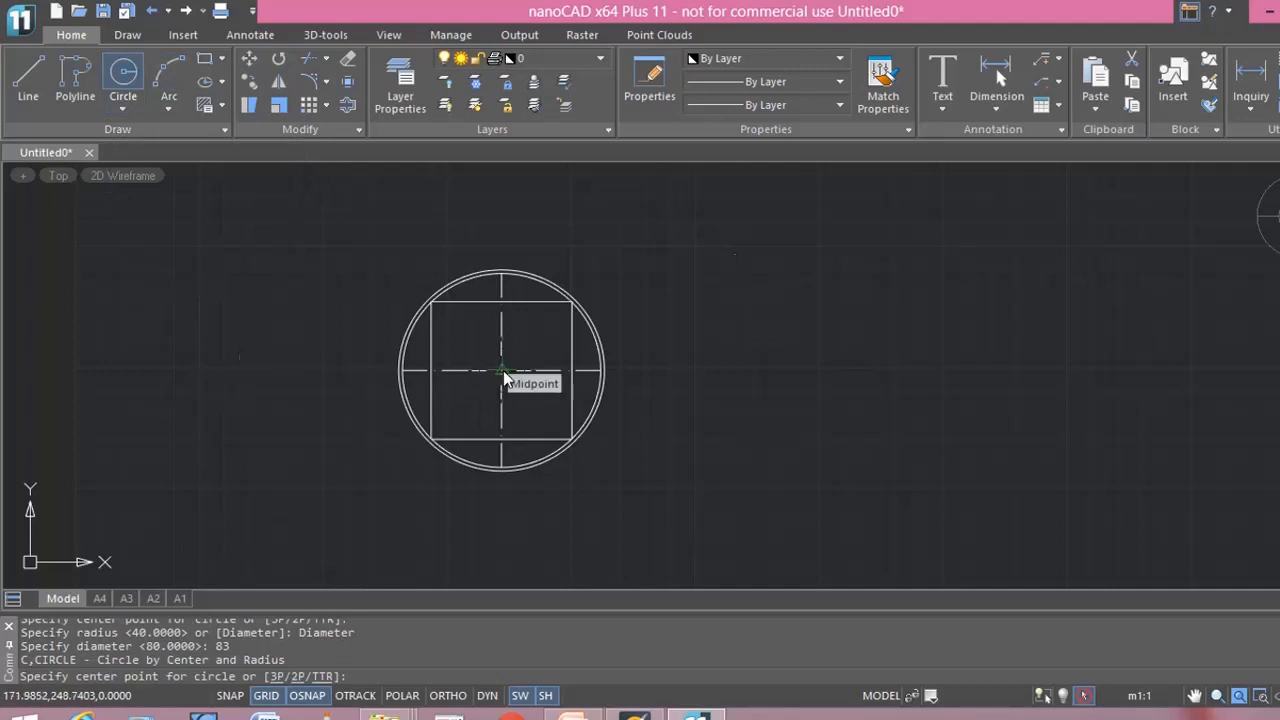
left_click(503, 370)
left_click(263, 677)
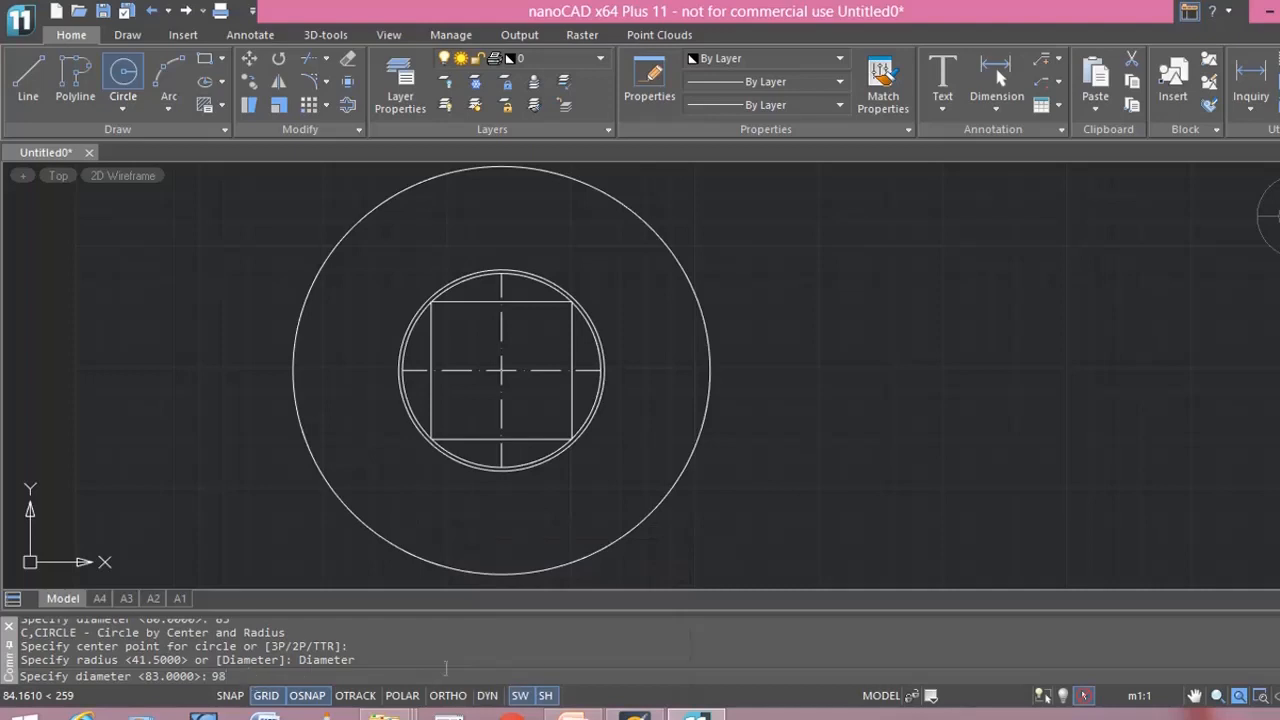
key("Return")
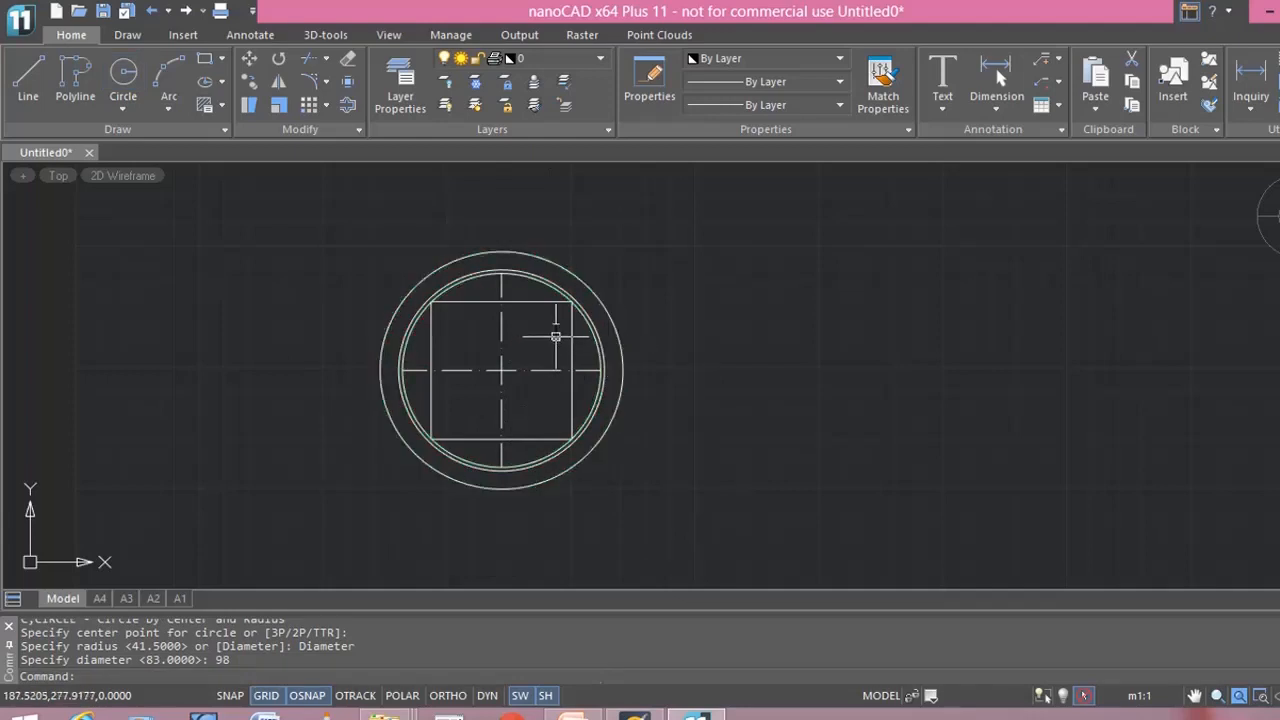
Draw another circle with a diameter of 114, centred on the crossing of the centre lines.
left_click(125, 72)
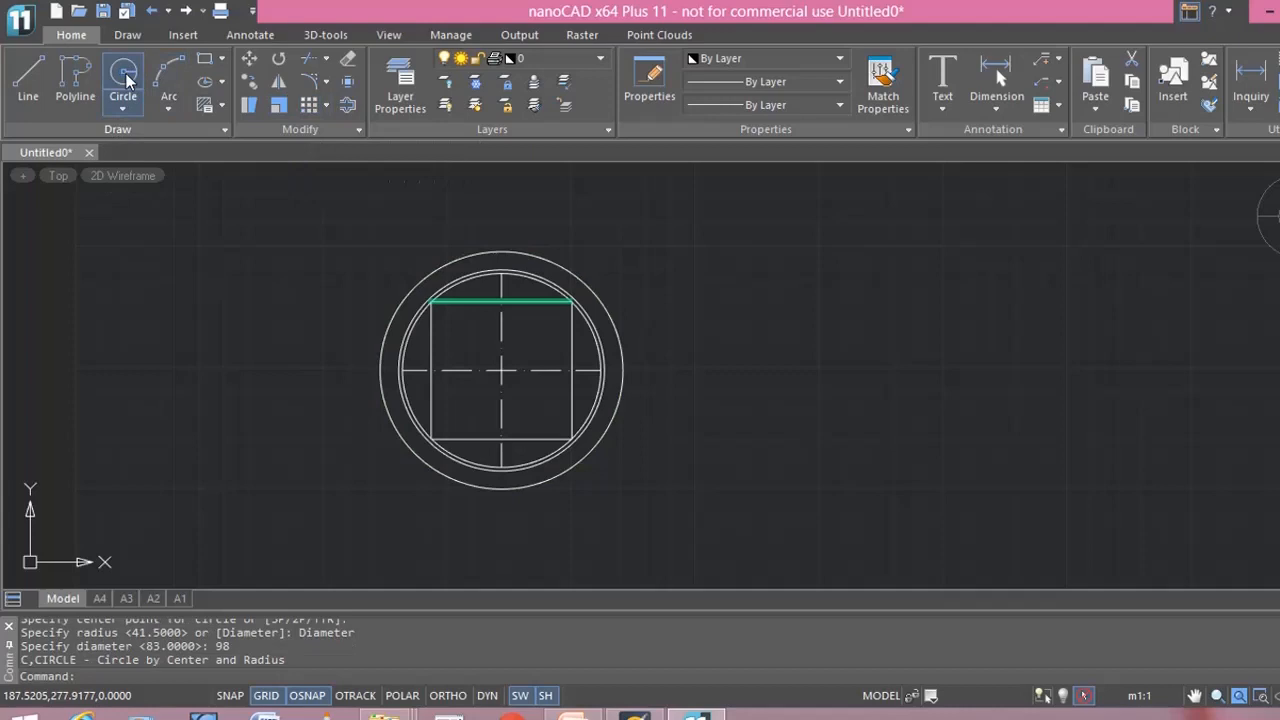
left_click(502, 371)
left_click(252, 677)
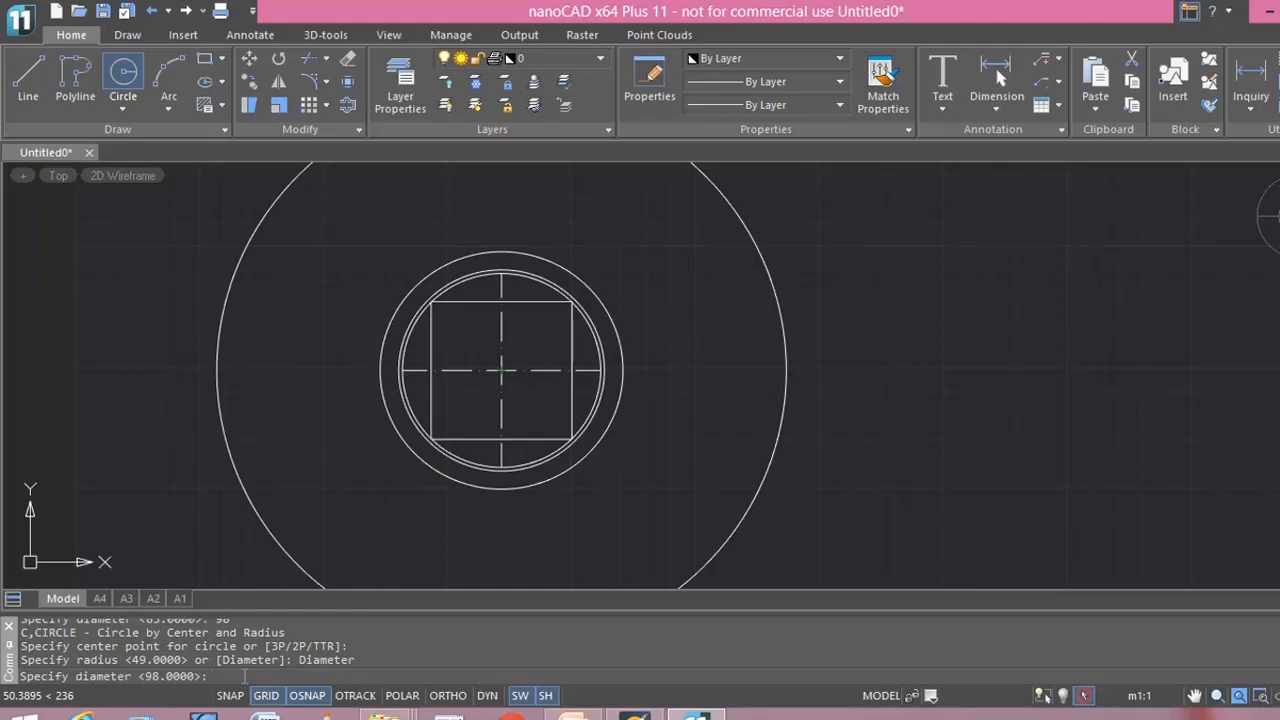
type("114")
key("Return")
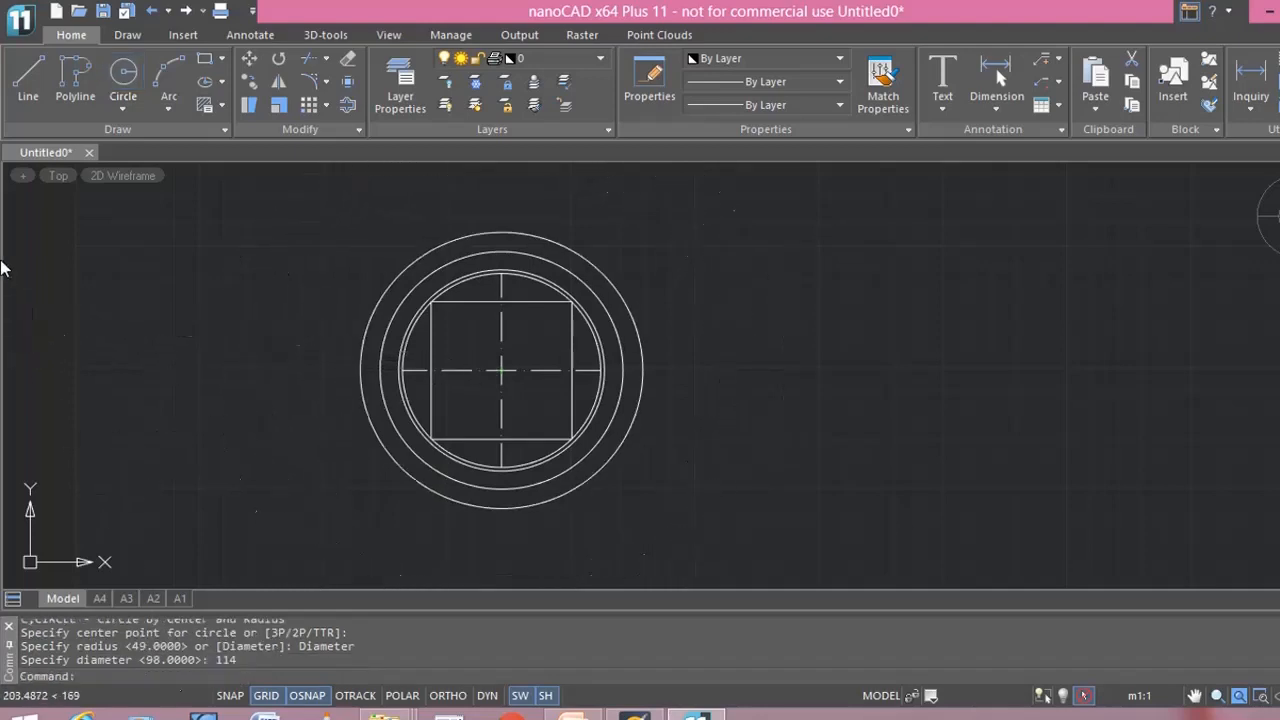
Draw the outermost concentric circle with a diameter of 135 around the same centre.
left_click(124, 76)
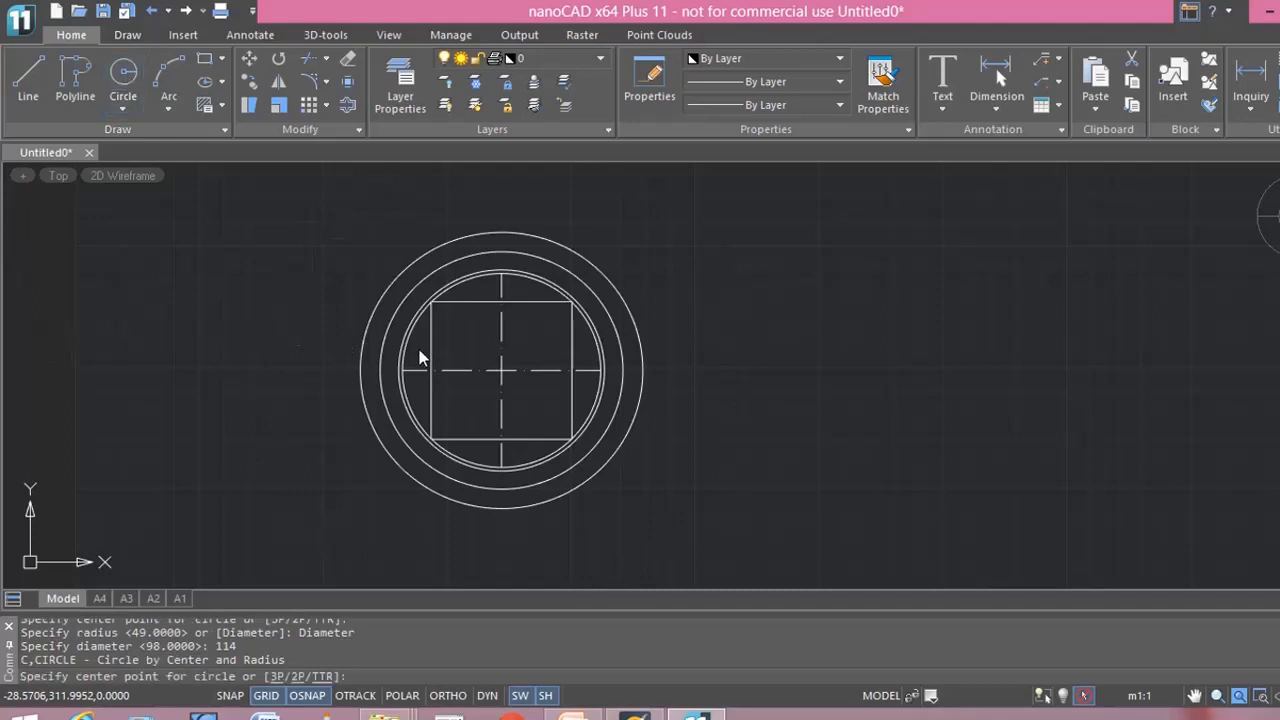
left_click(504, 371)
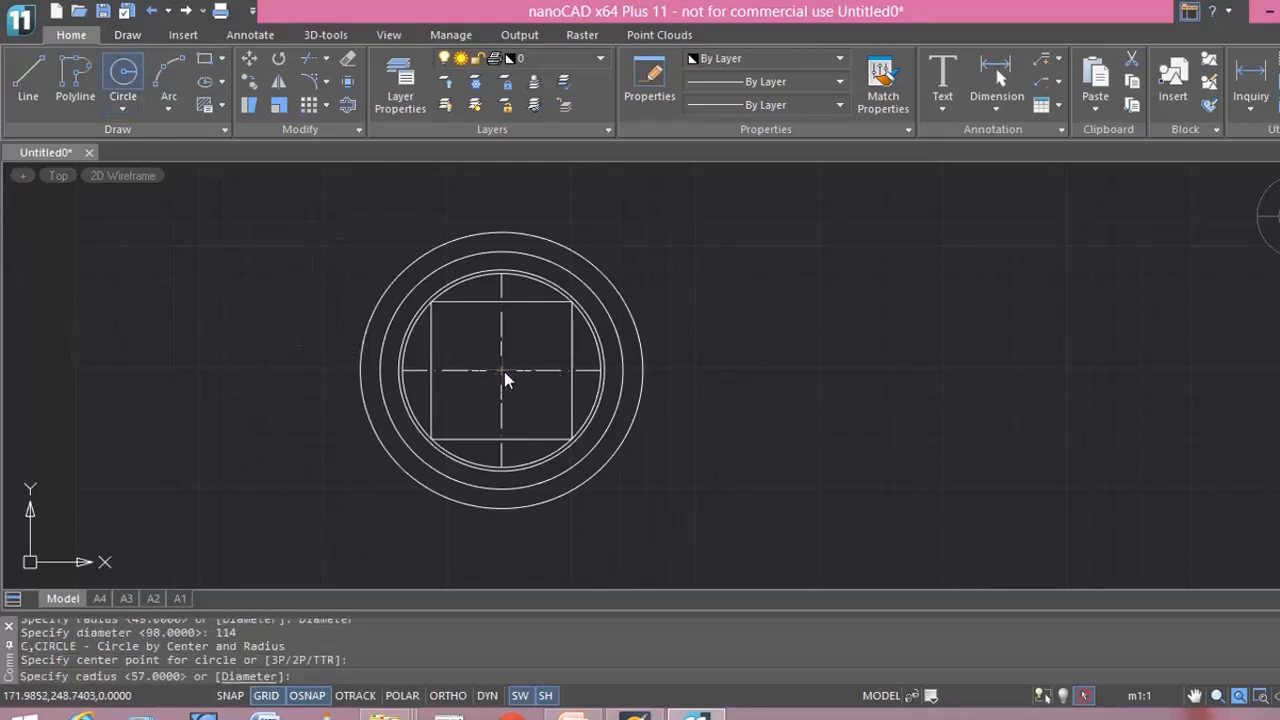
left_click(258, 676)
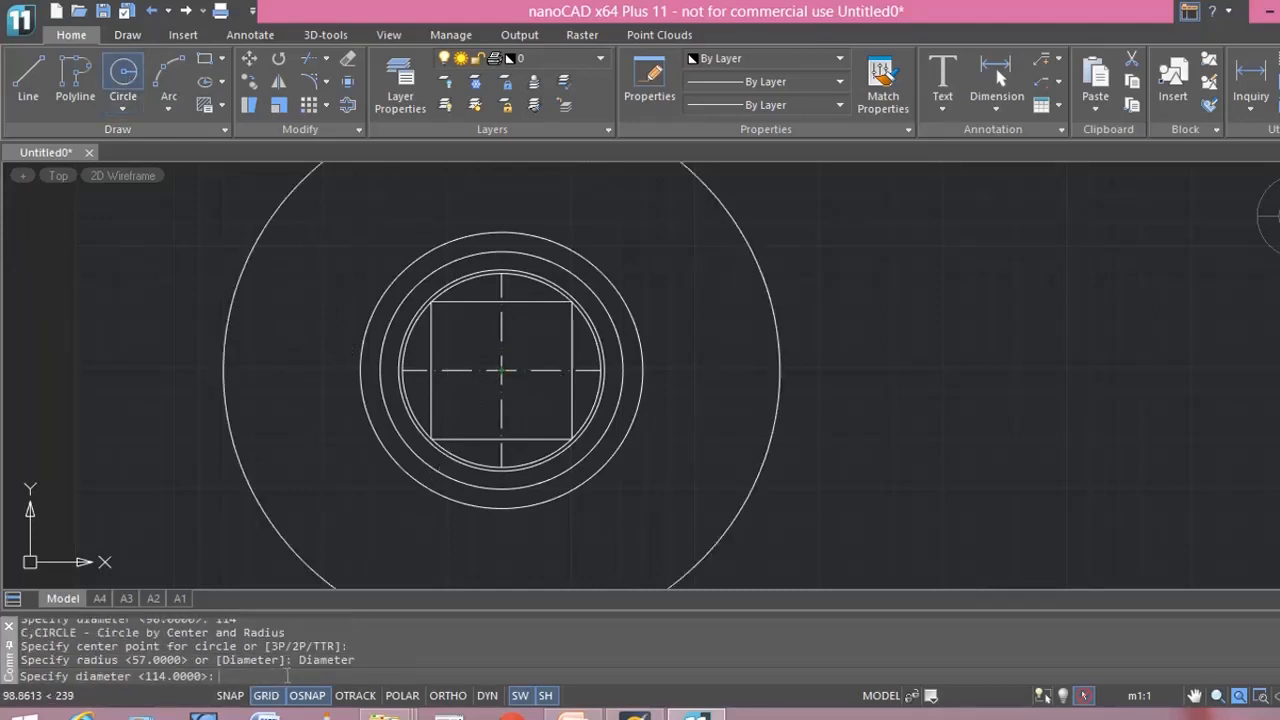
key("Return")
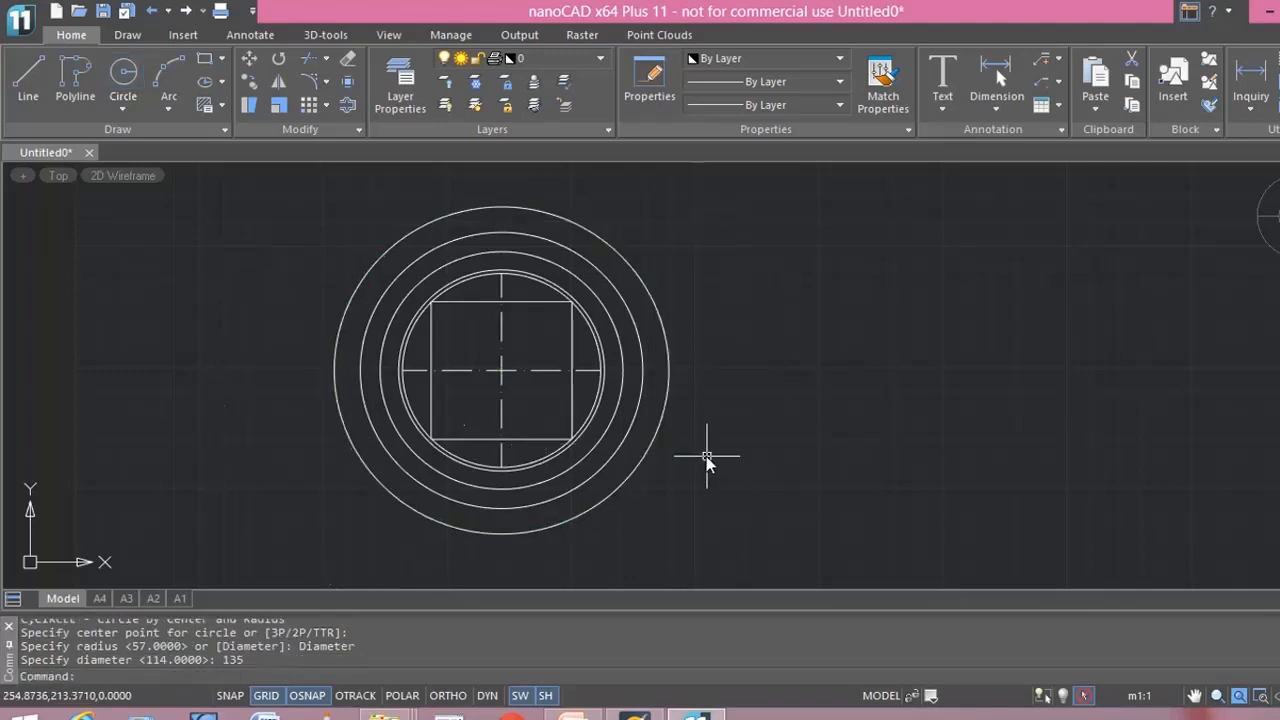
Check the section plan on the PowerPoint slide, return to nanoCAD and extend both ends of the two centre lines to the outermost circle.
middle_click_drag(702, 455, 711, 481)
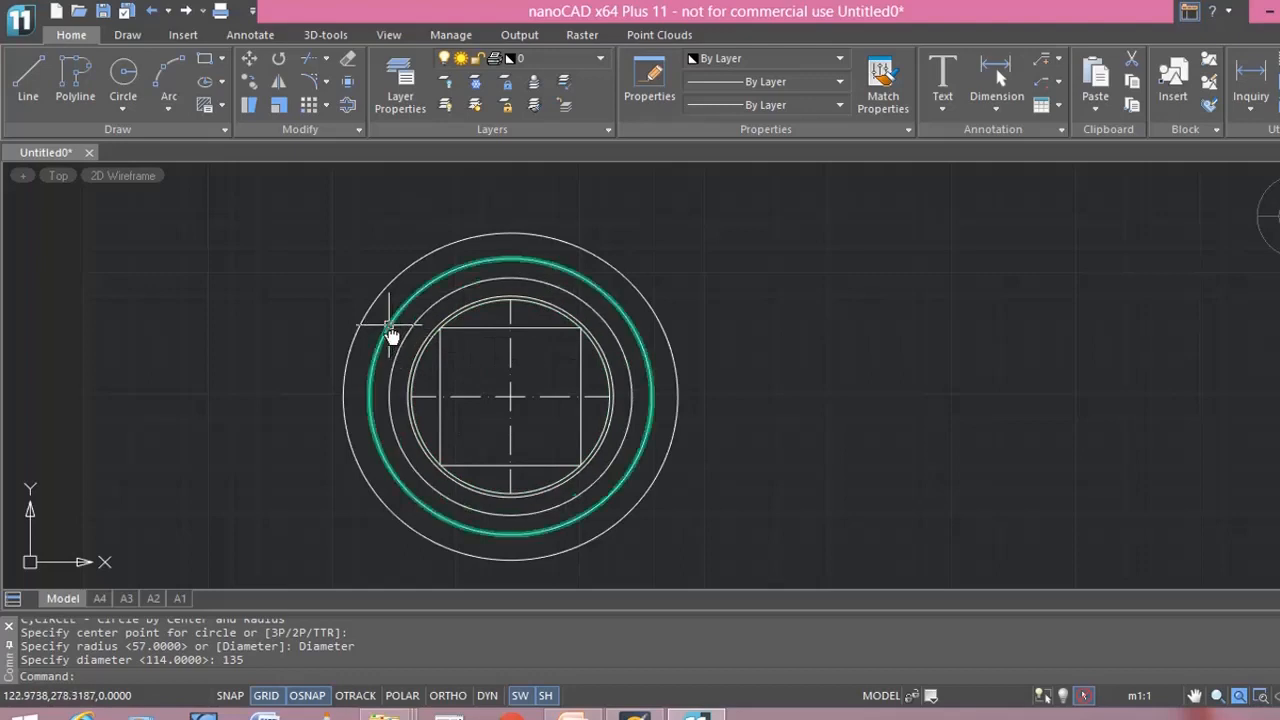
scroll(742, 415, "down", 1)
mouse_move(770, 413)
middle_mouse_down()
mouse_move(710, 431)
mouse_move(726, 437)
middle_mouse_up()
left_click(575, 716)
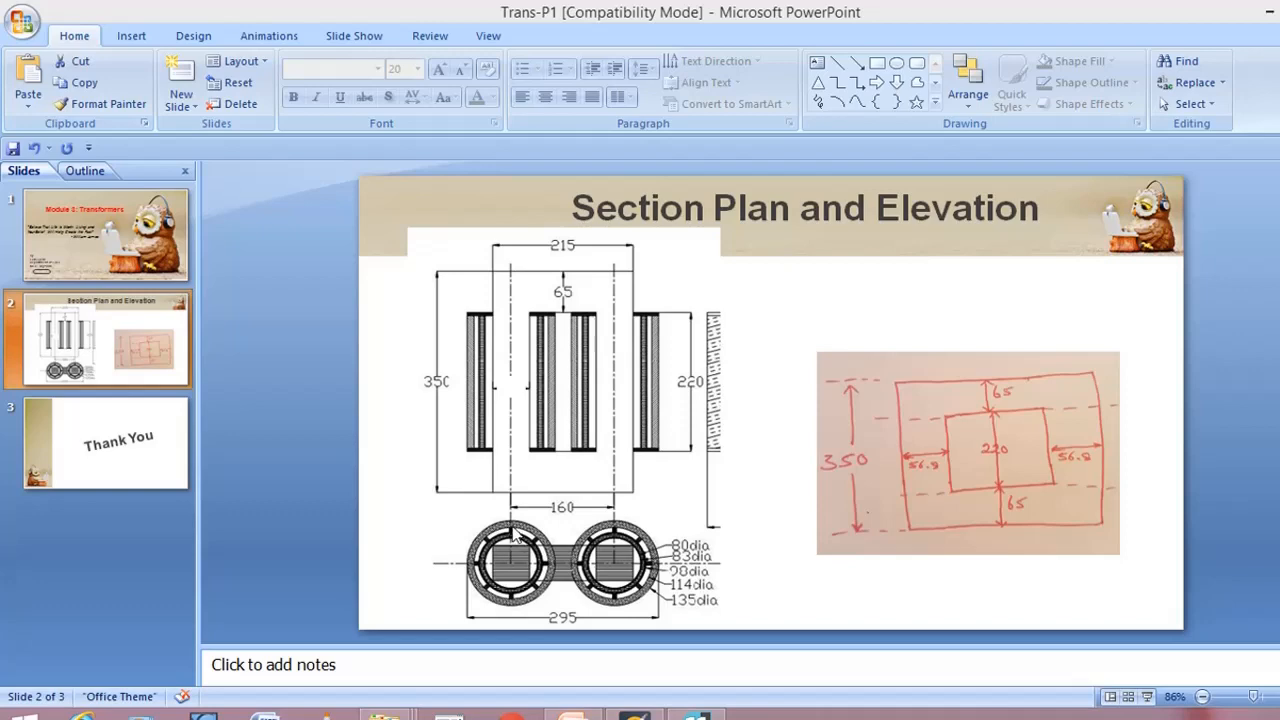
left_click(697, 712)
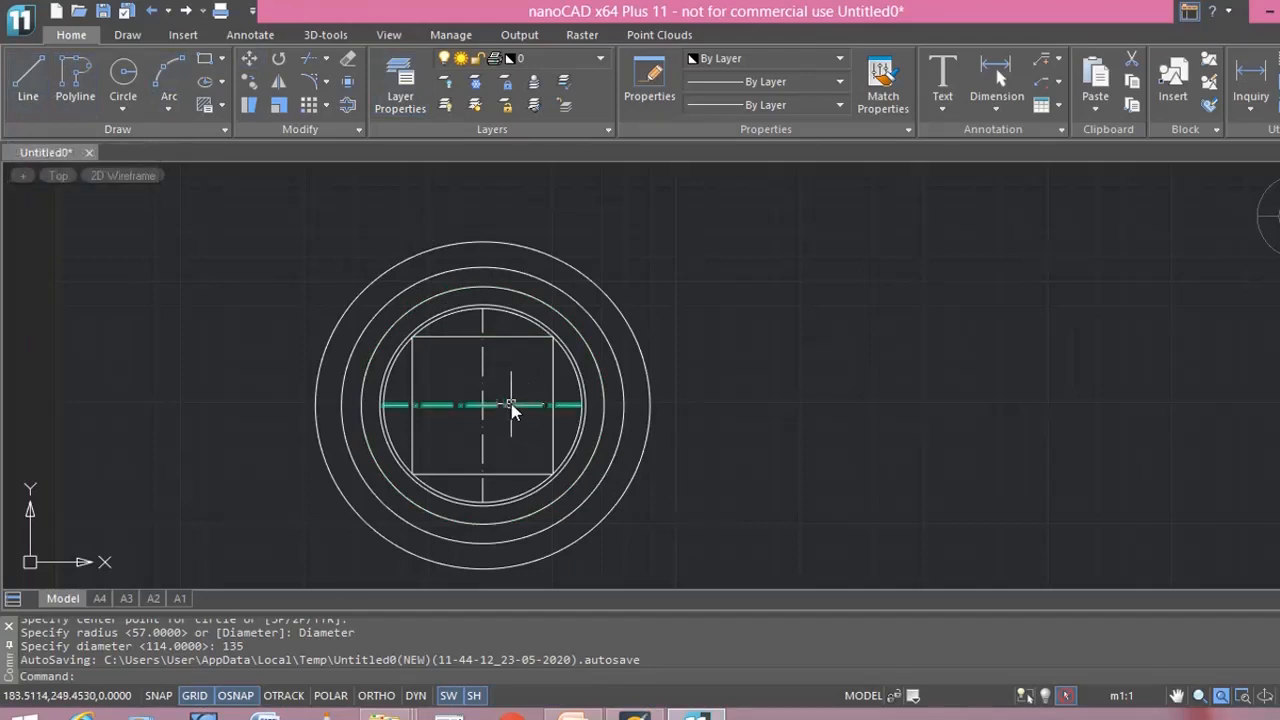
mouse_move(511, 407)
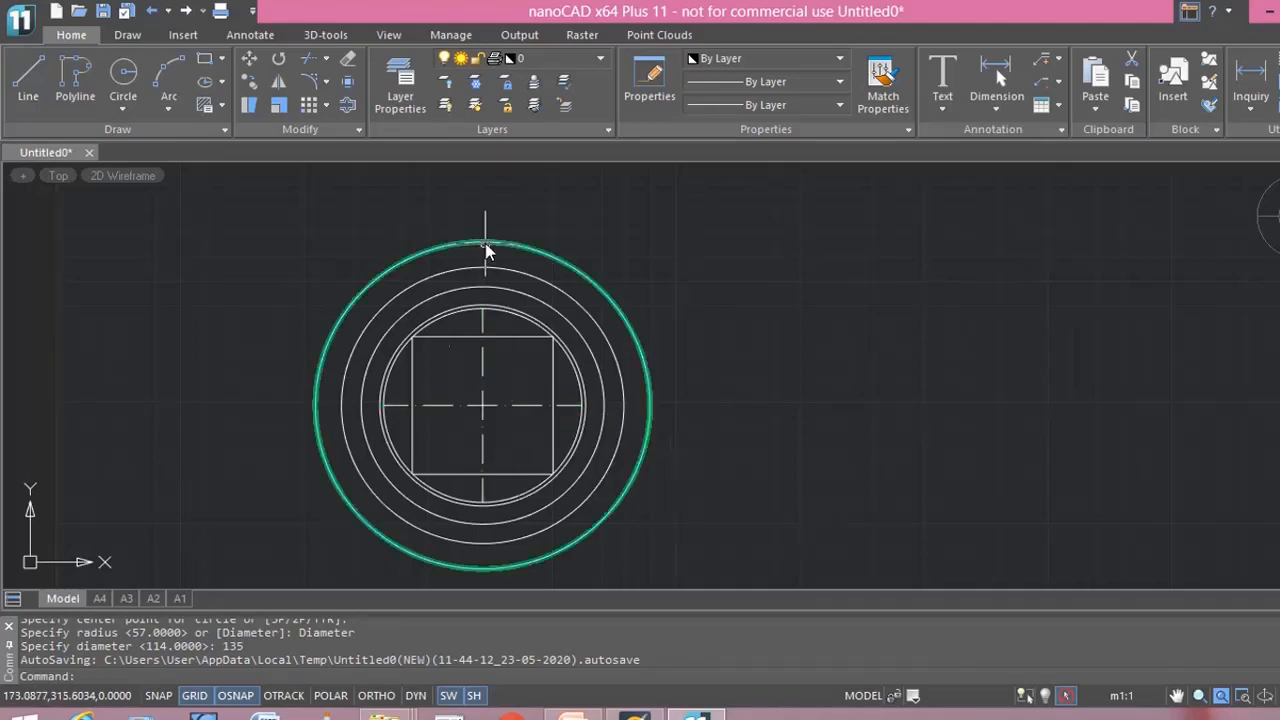
left_click(325, 57)
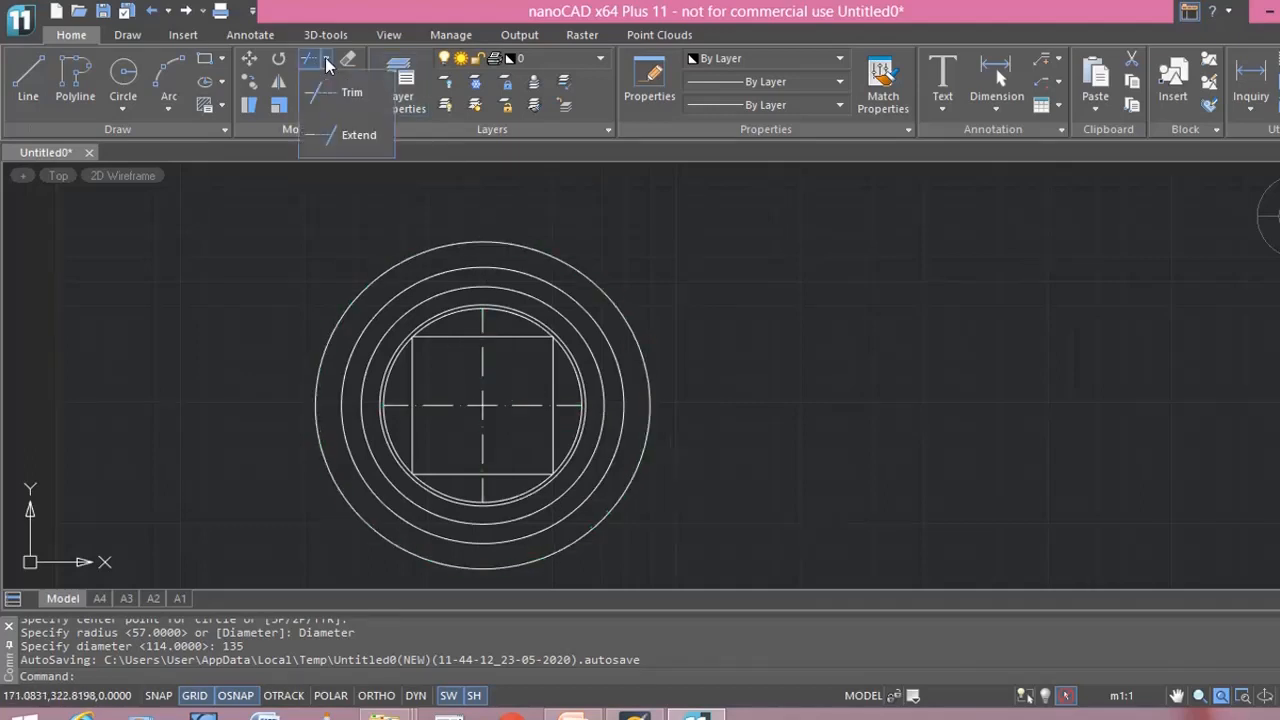
left_click(351, 130)
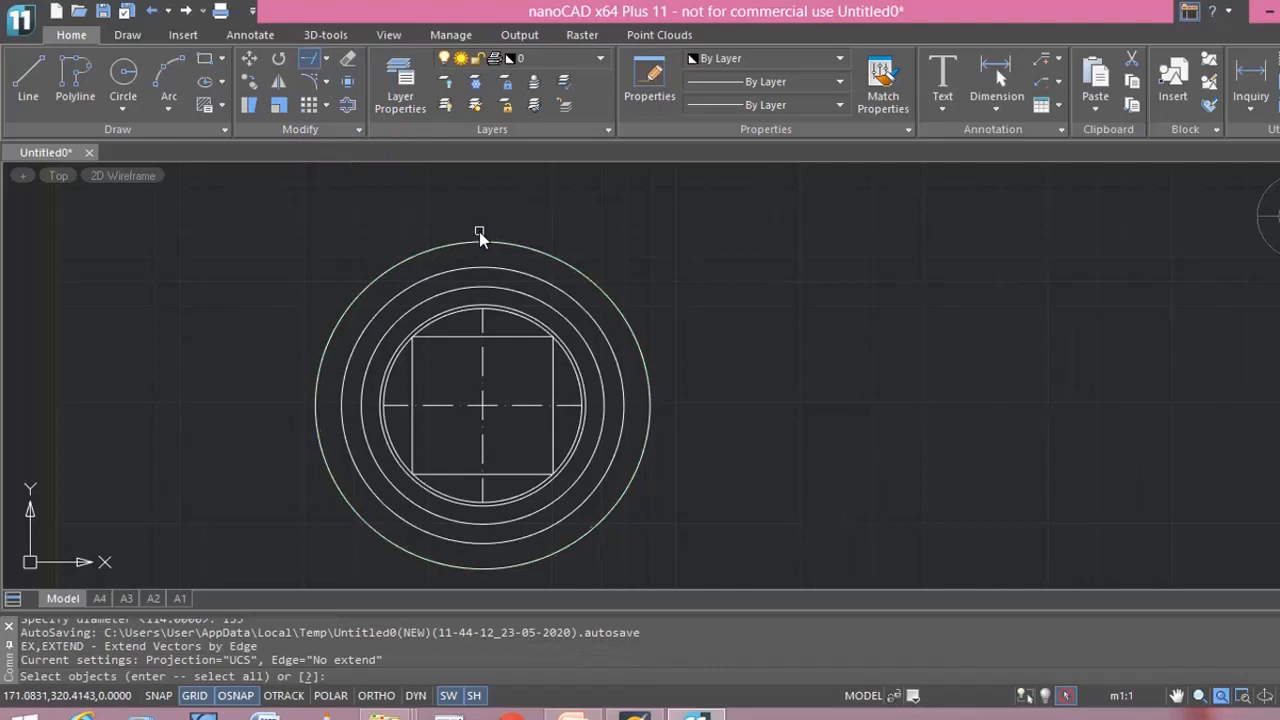
left_click(479, 245)
key("Return")
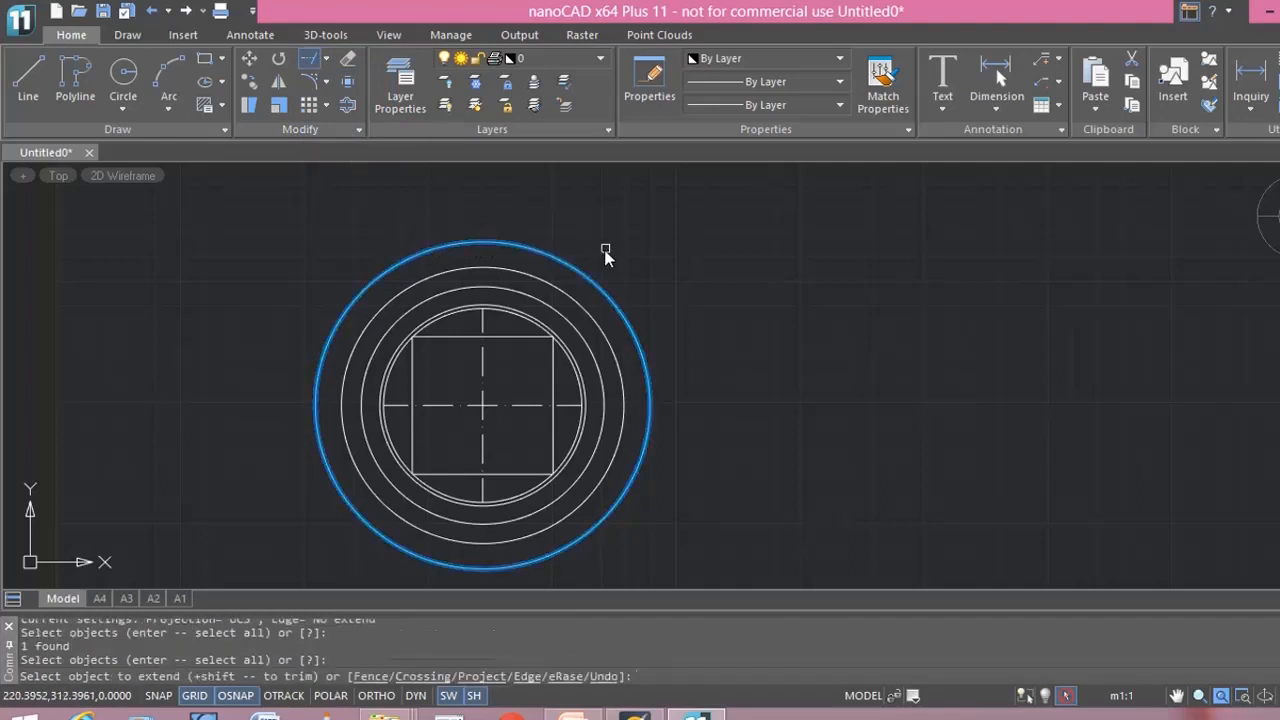
left_click(567, 408)
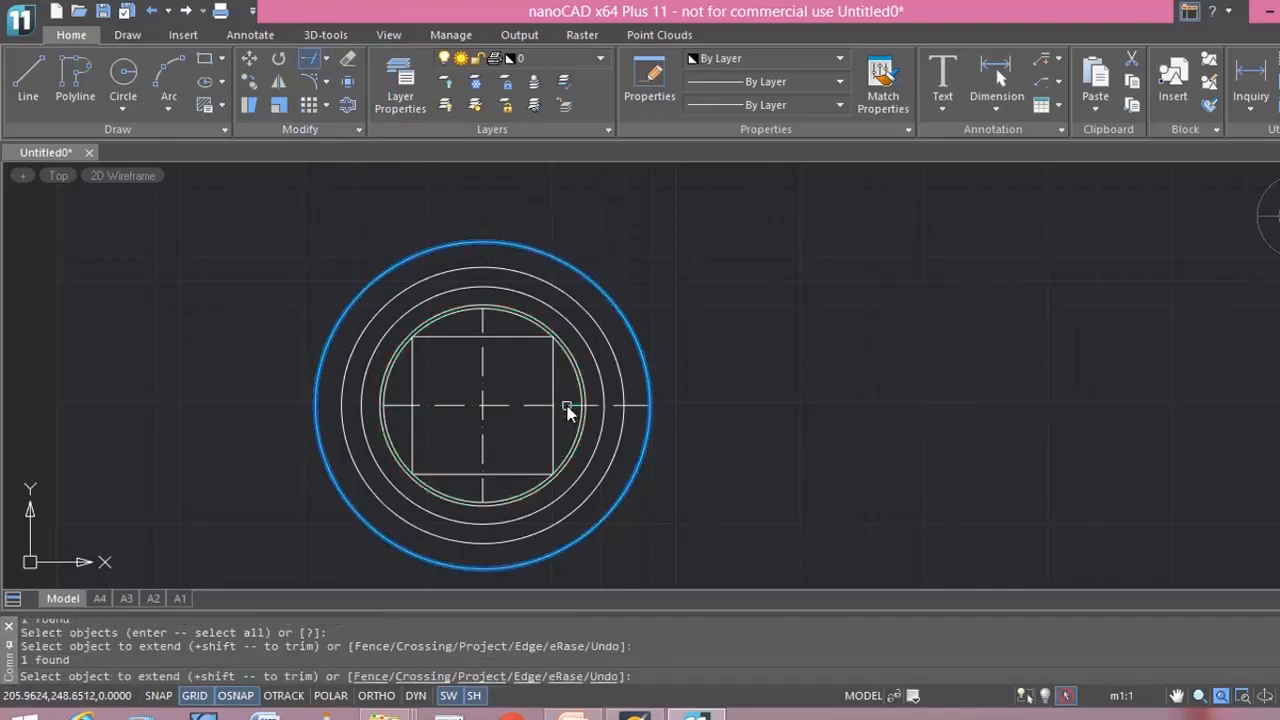
left_click(391, 406)
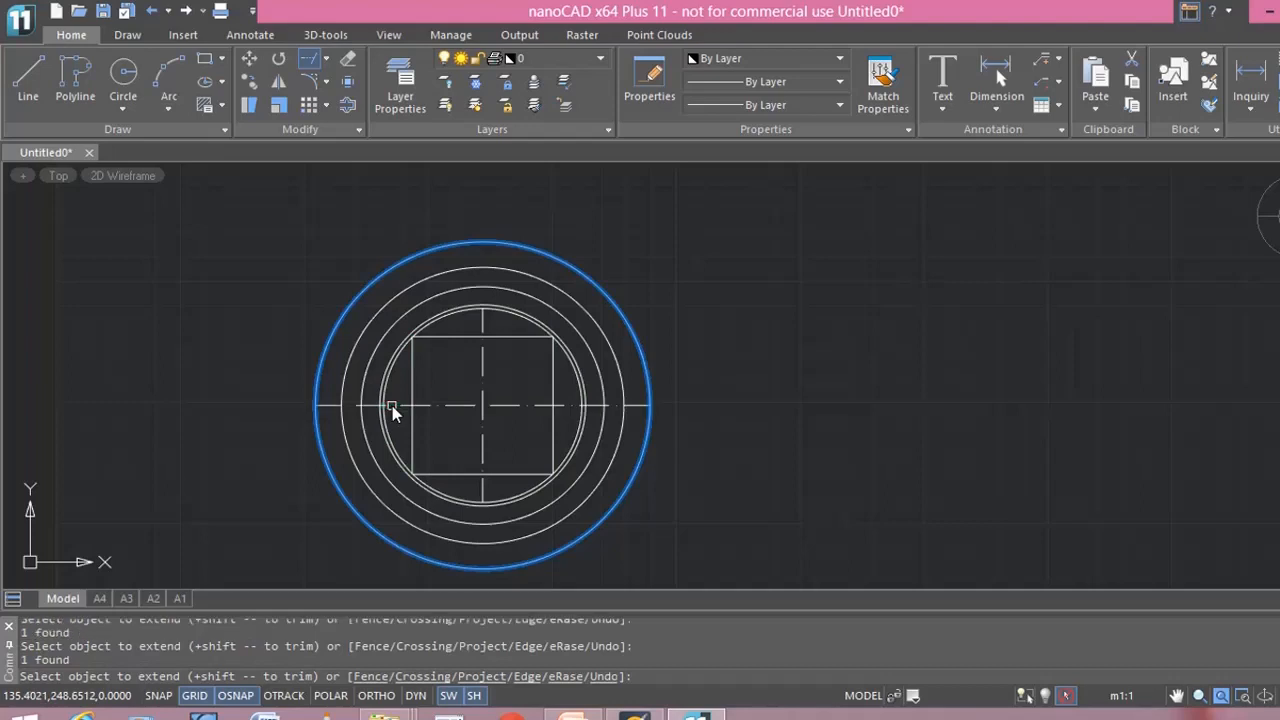
left_click(482, 325)
left_click(488, 500)
key("Escape")
Draw two short lines between the 98 and 114 diameter circles, one on each side of the vertical centre line above the core.
type("l")
key("Return")
scroll(400, 294, "up", 3)
scroll(531, 292, "up", 3)
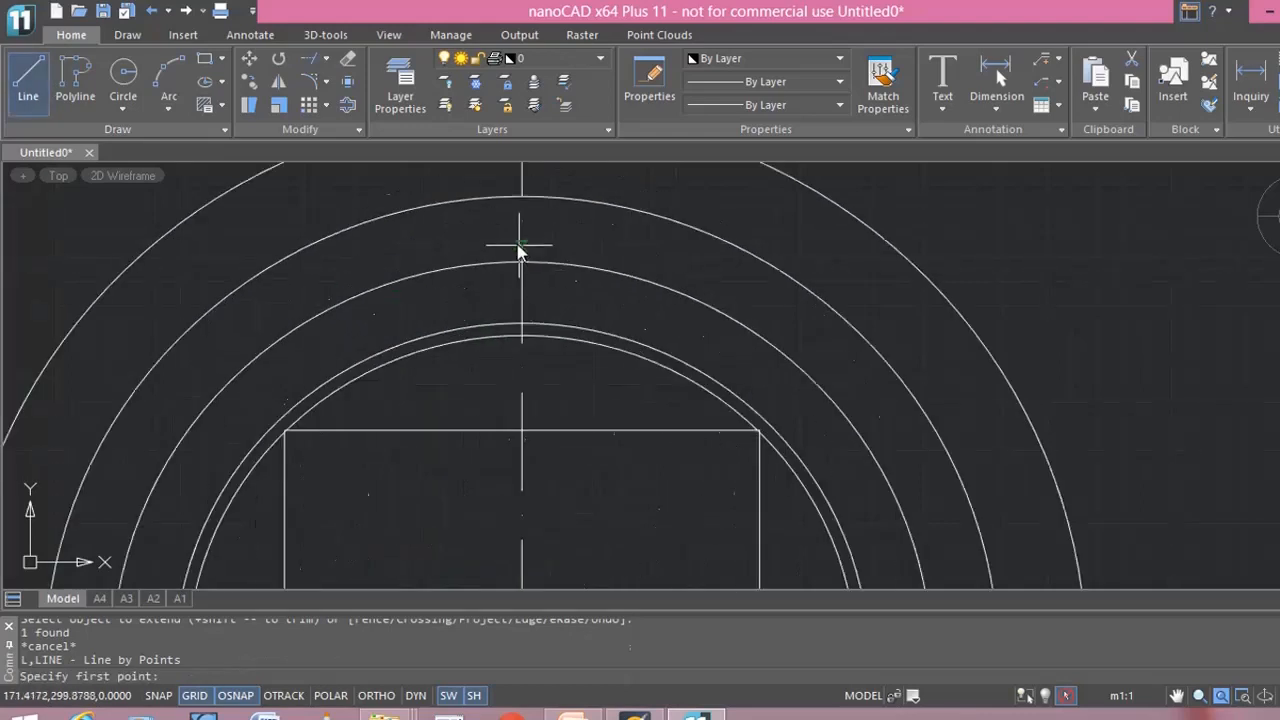
left_click(491, 201)
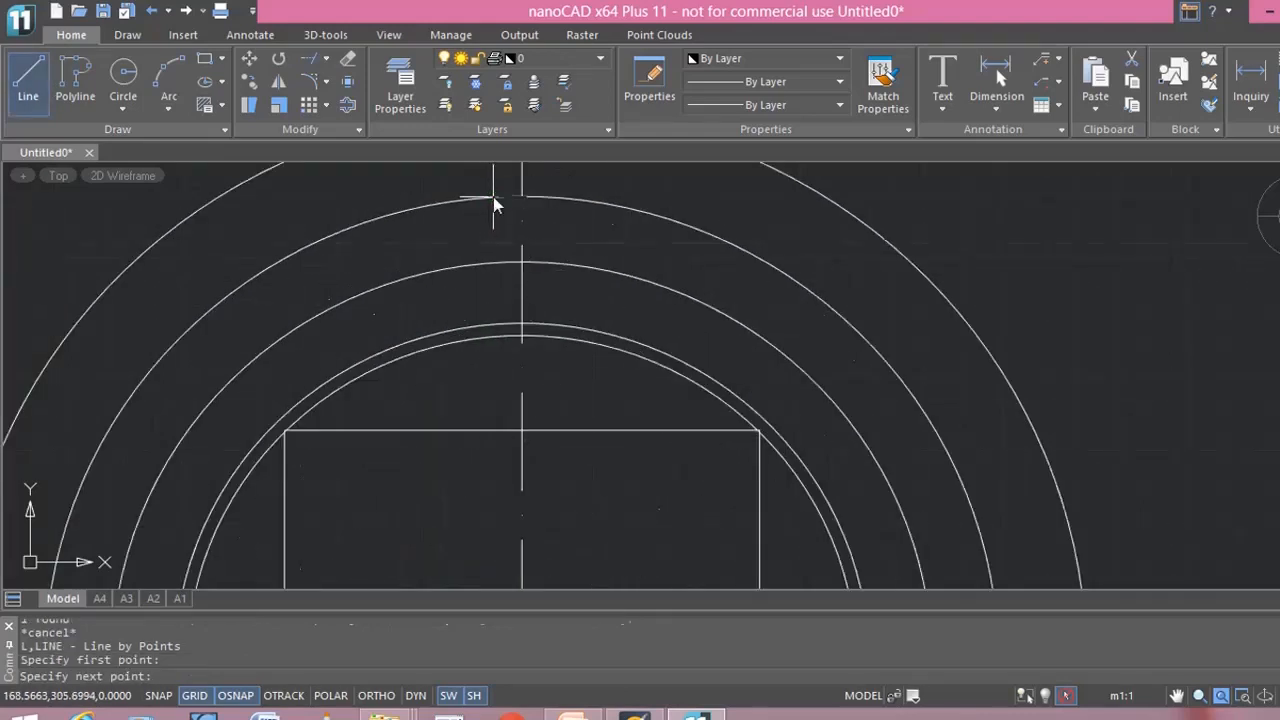
left_click(493, 264)
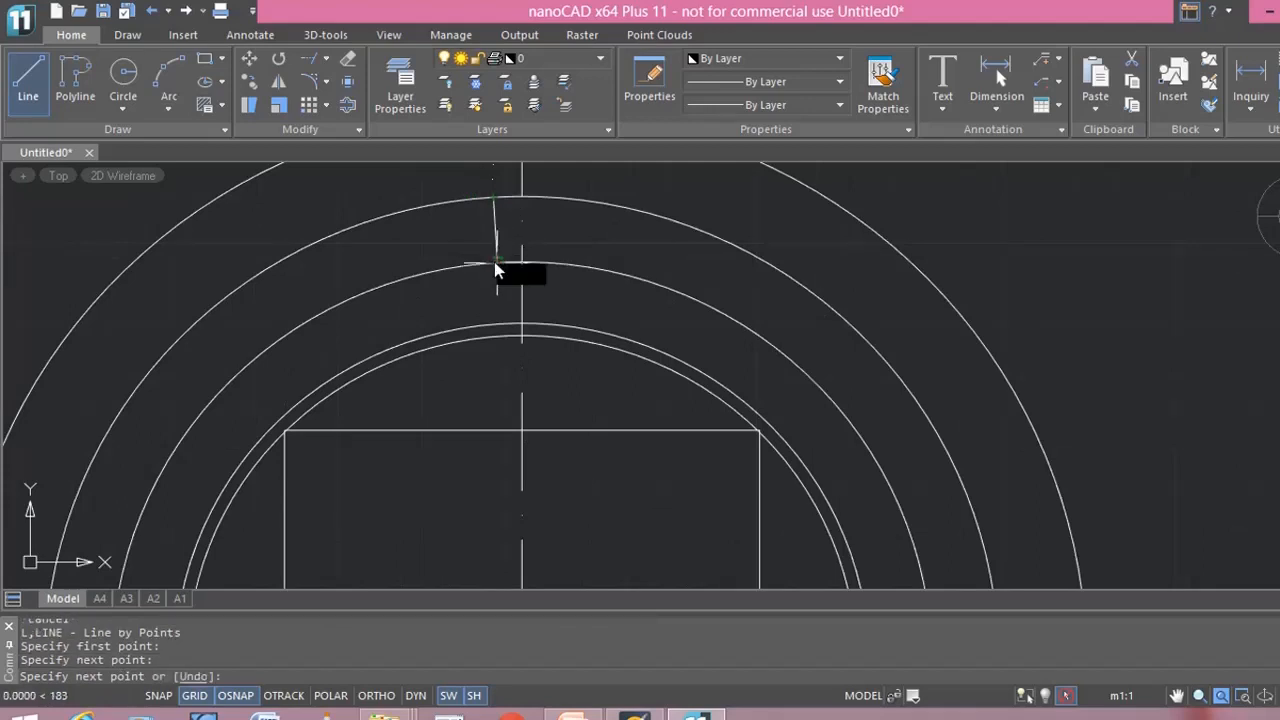
key("Escape")
key("Return")
left_click(571, 202)
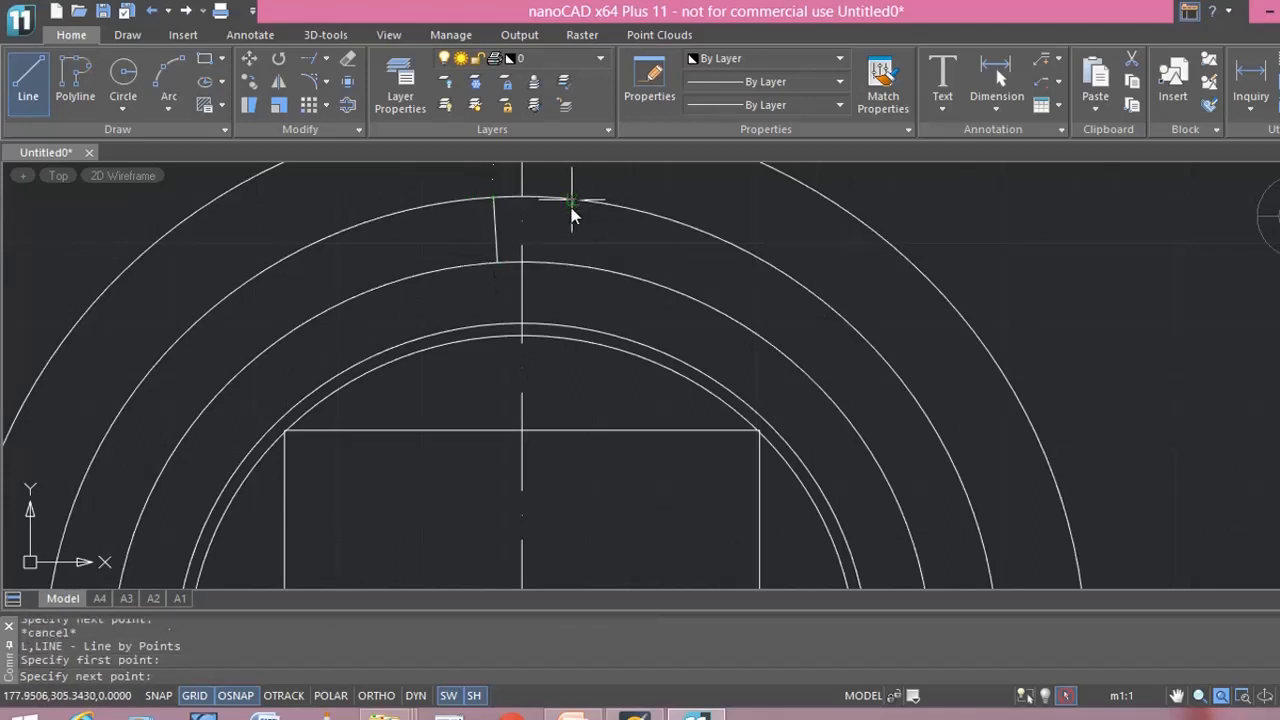
left_click(566, 268)
key("Escape")
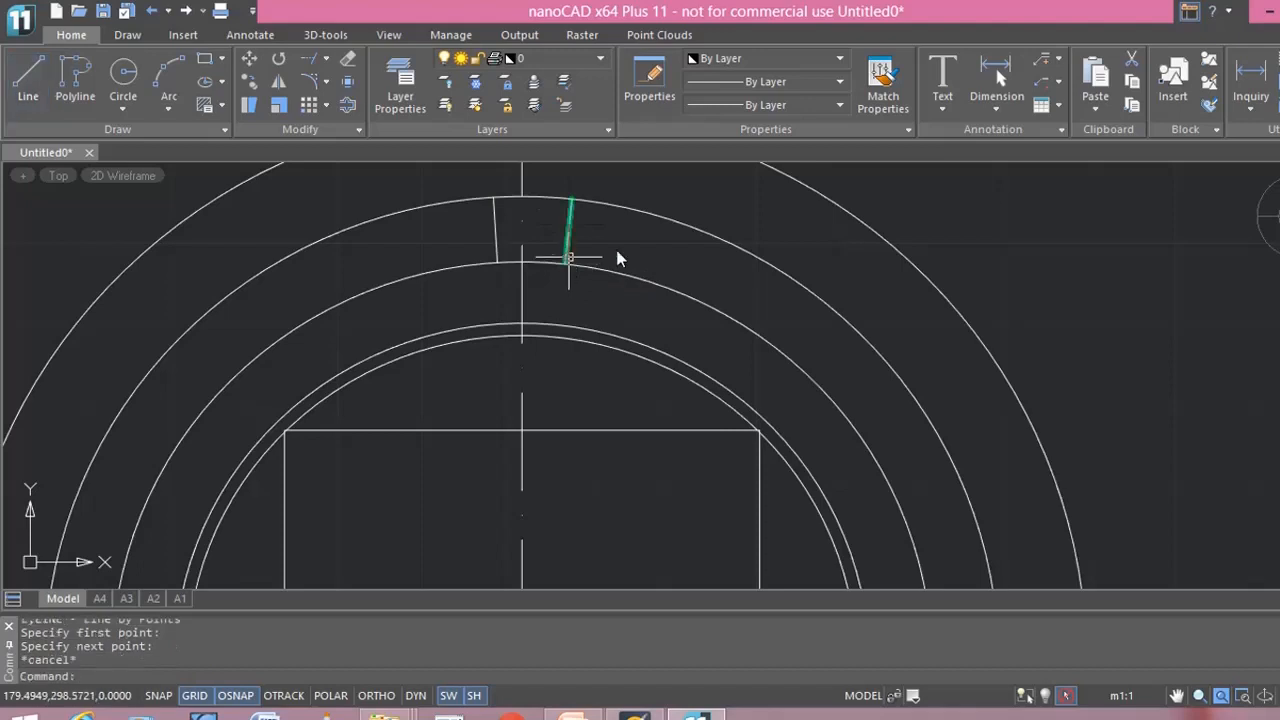
Hatch all four quadrants of the ring between the 83 and 98 diameter circles with the ANSI34 pattern.
scroll(614, 250, "down", 4)
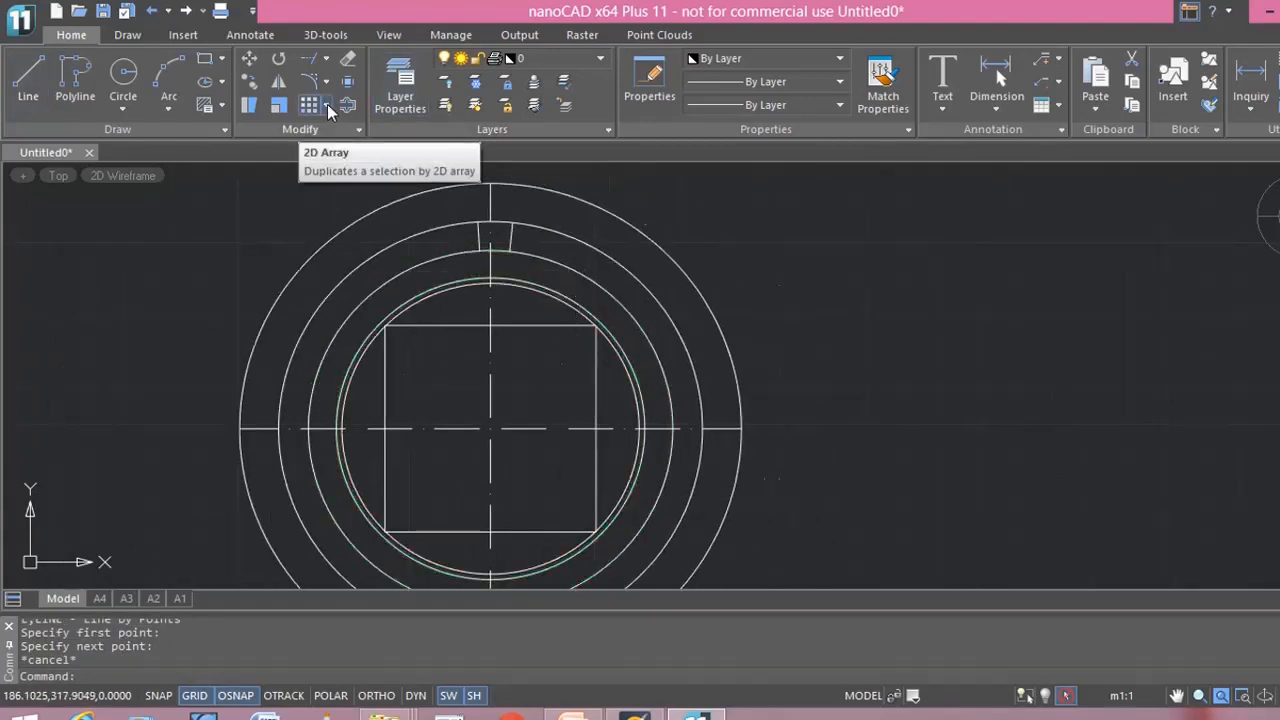
left_click(221, 104)
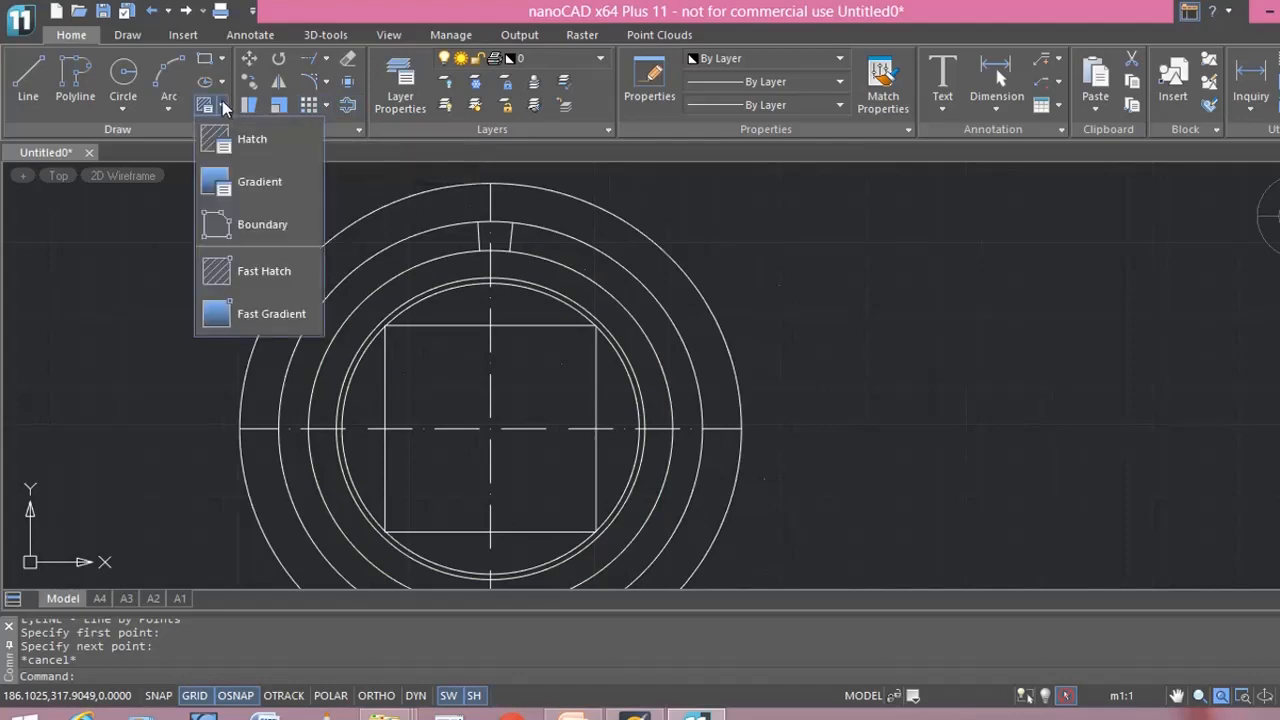
left_click(260, 143)
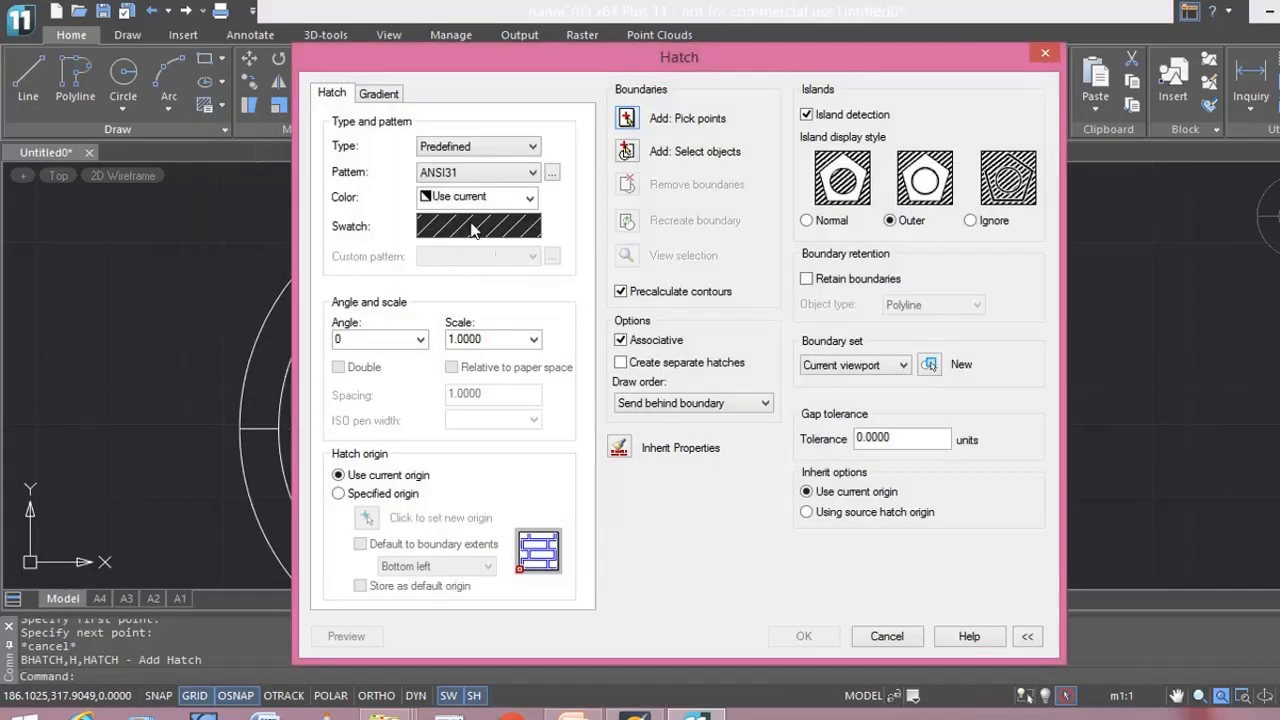
left_click(482, 175)
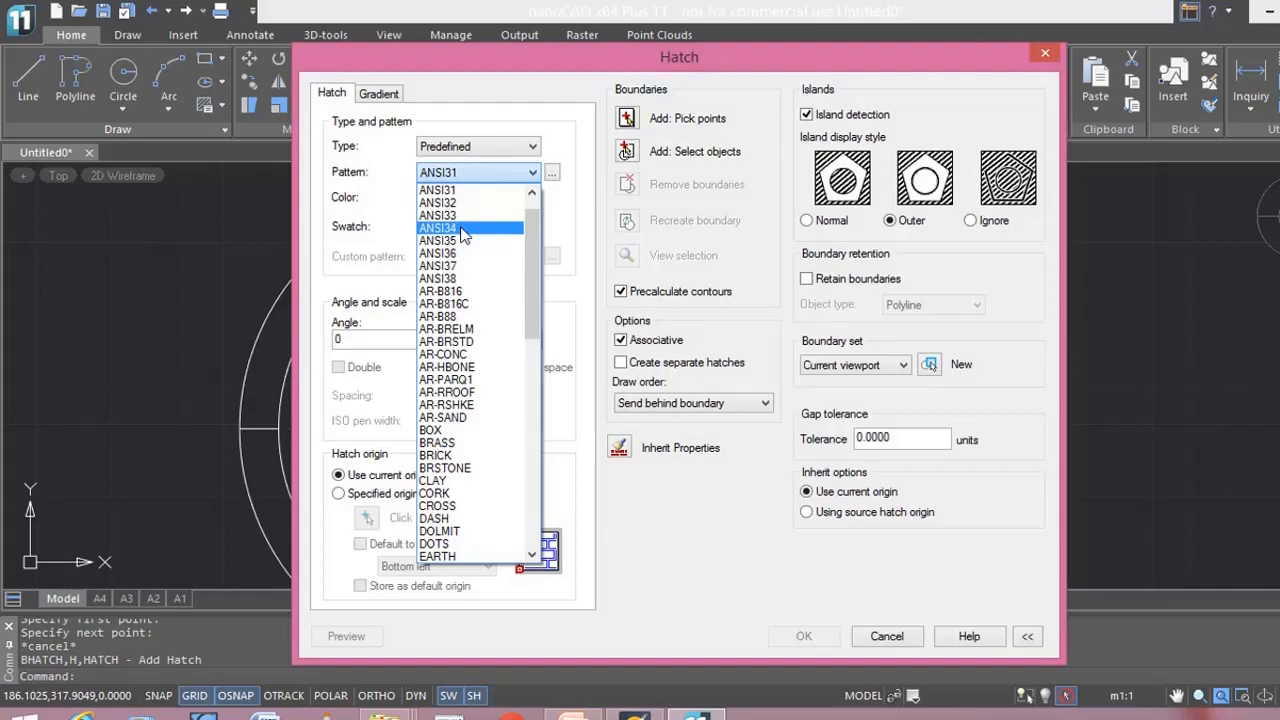
left_click(462, 230)
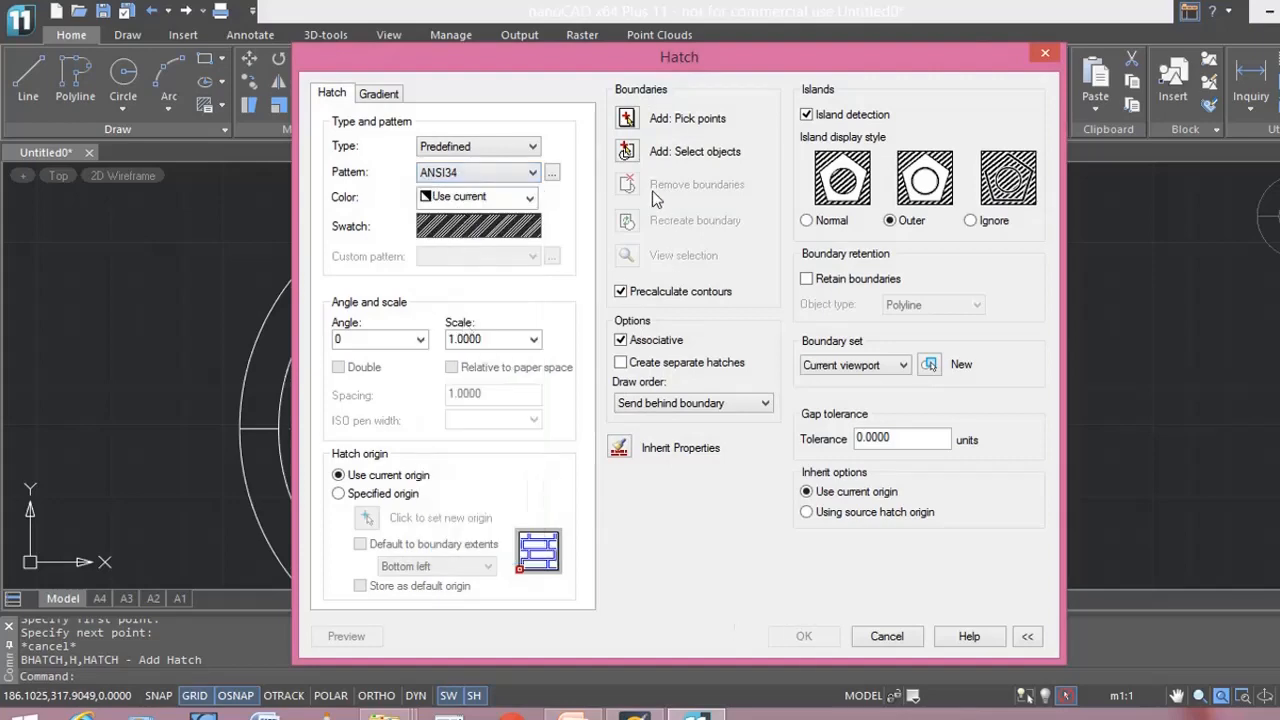
left_click(629, 122)
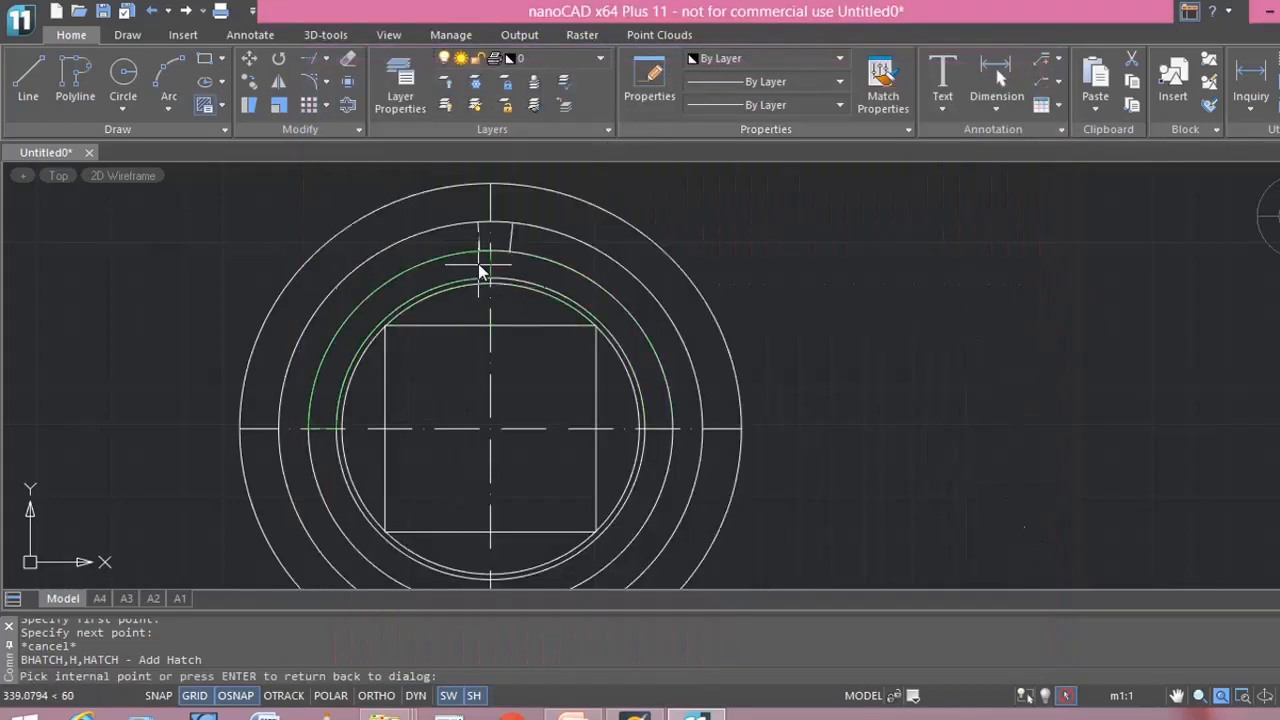
left_click(478, 262)
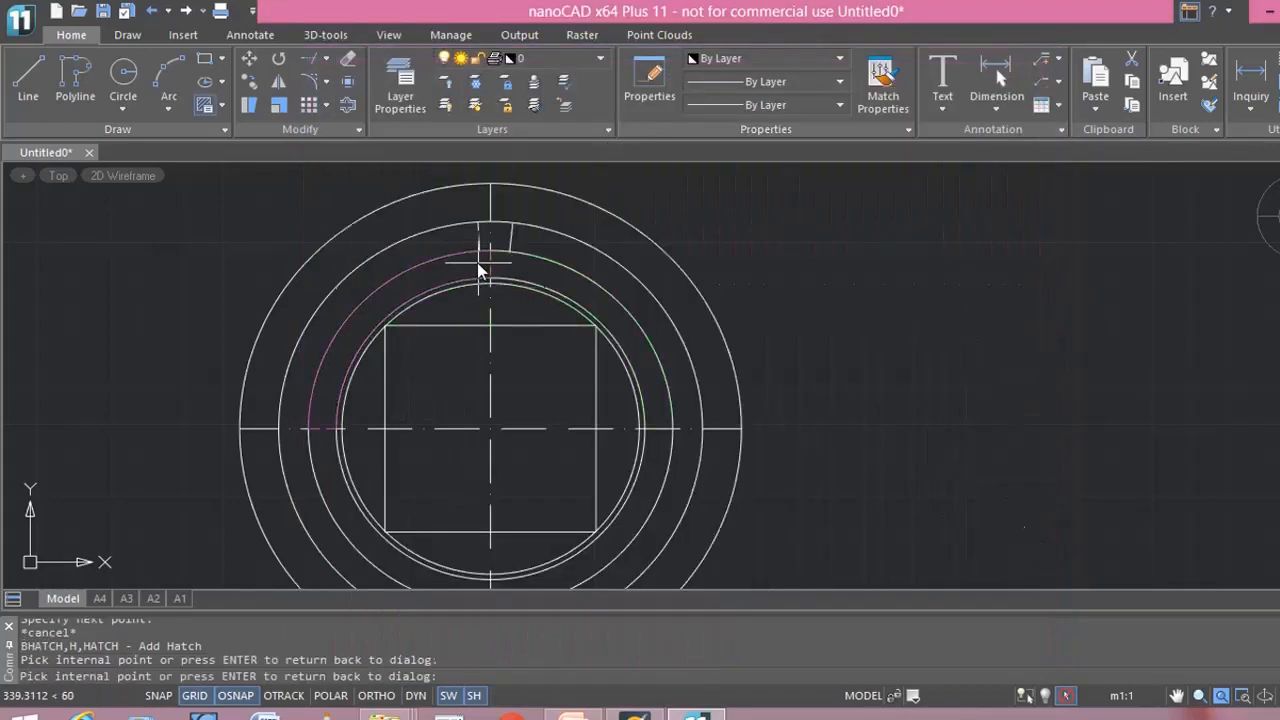
left_click(325, 463)
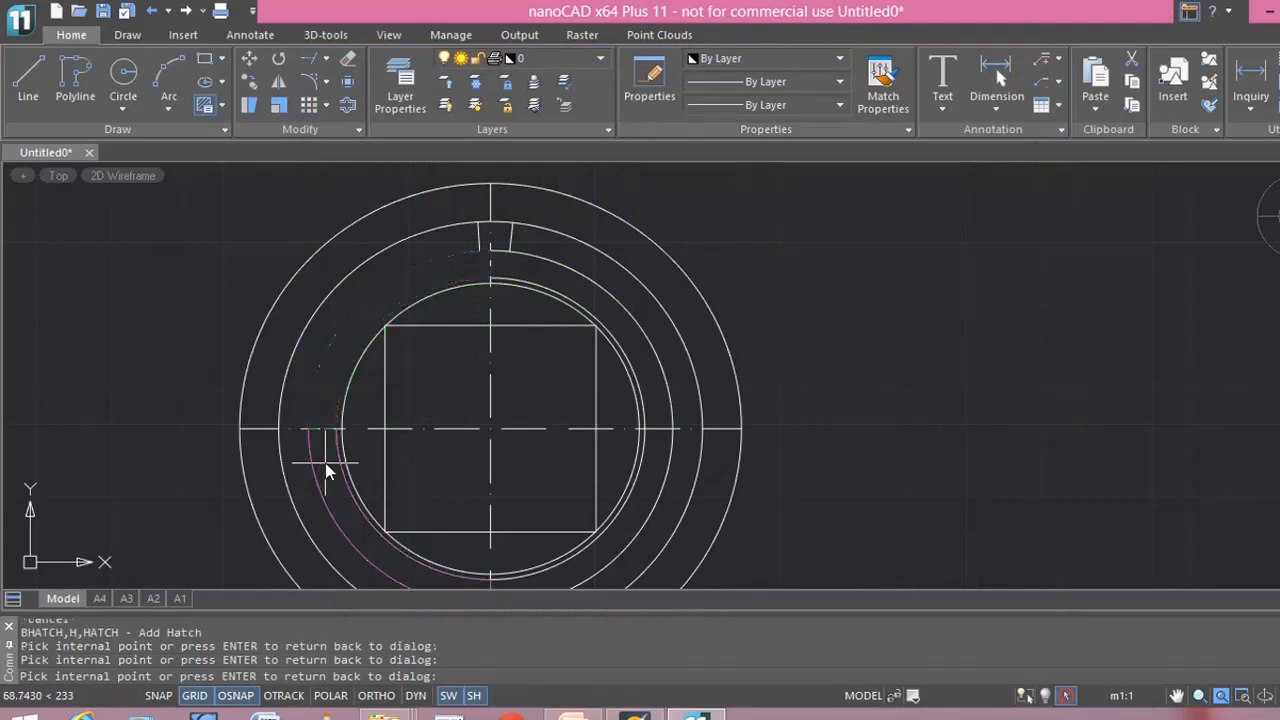
left_click(607, 556)
left_click(660, 385)
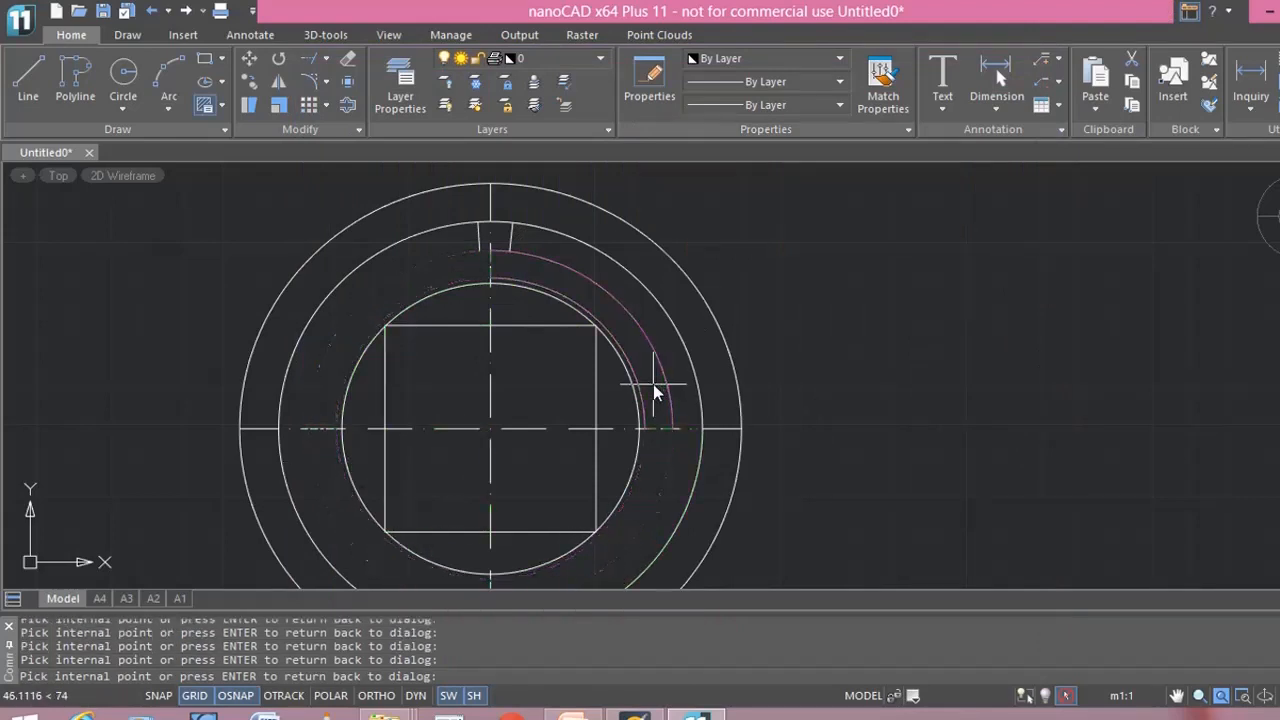
key("Return")
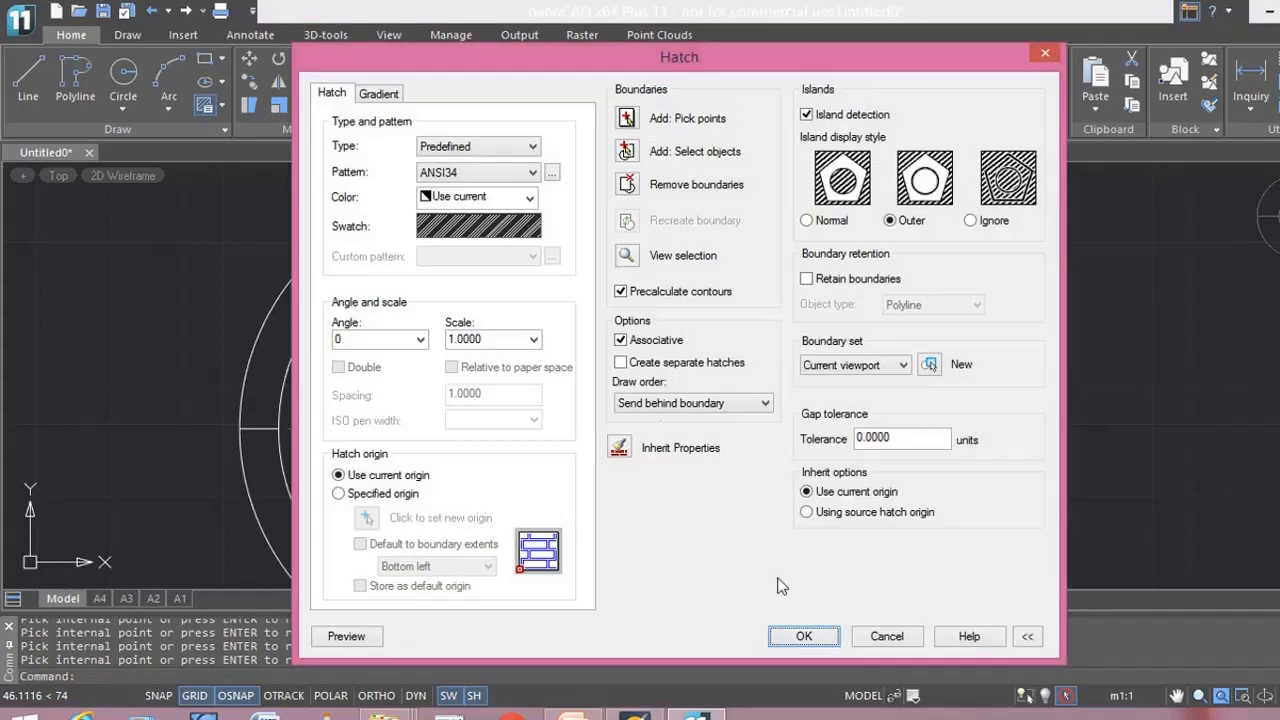
left_click(803, 637)
Hatch all four quadrants of the outer ring between the 114 and 135 diameter circles with the ANSI38 pattern.
scroll(694, 437, "down", 2)
middle_click_drag(791, 431, 705, 381)
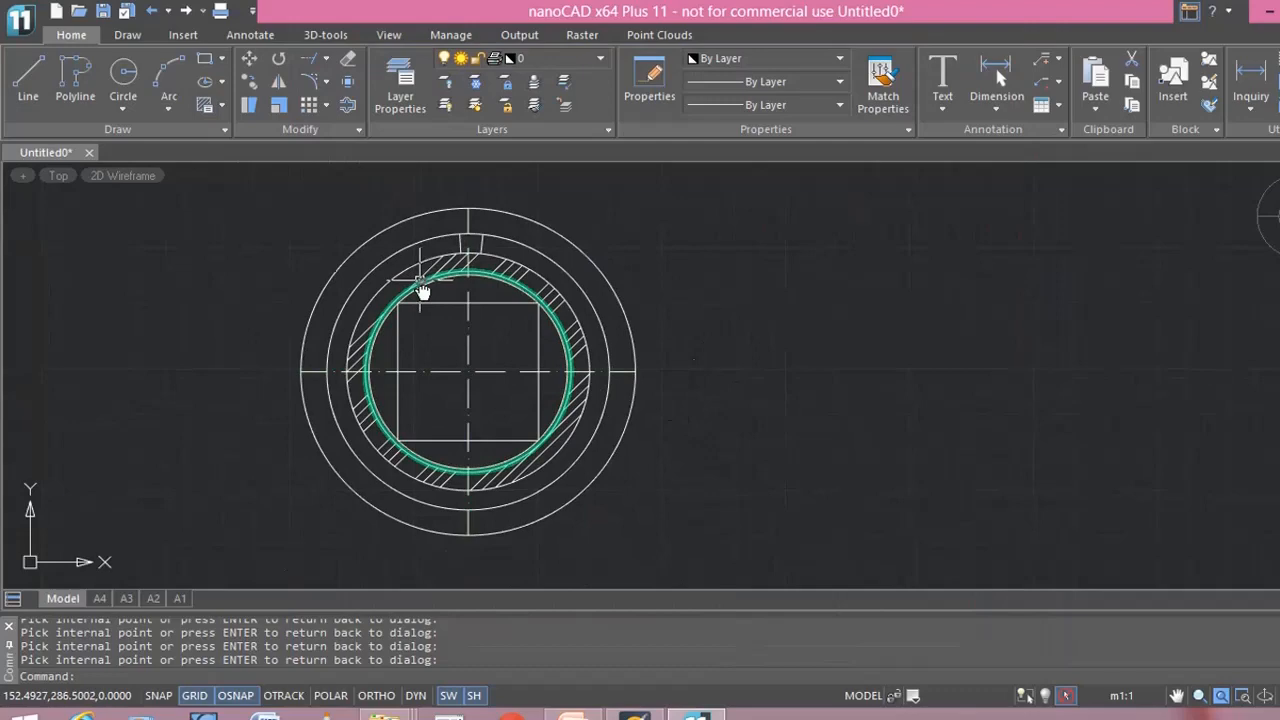
left_click(223, 105)
left_click(224, 135)
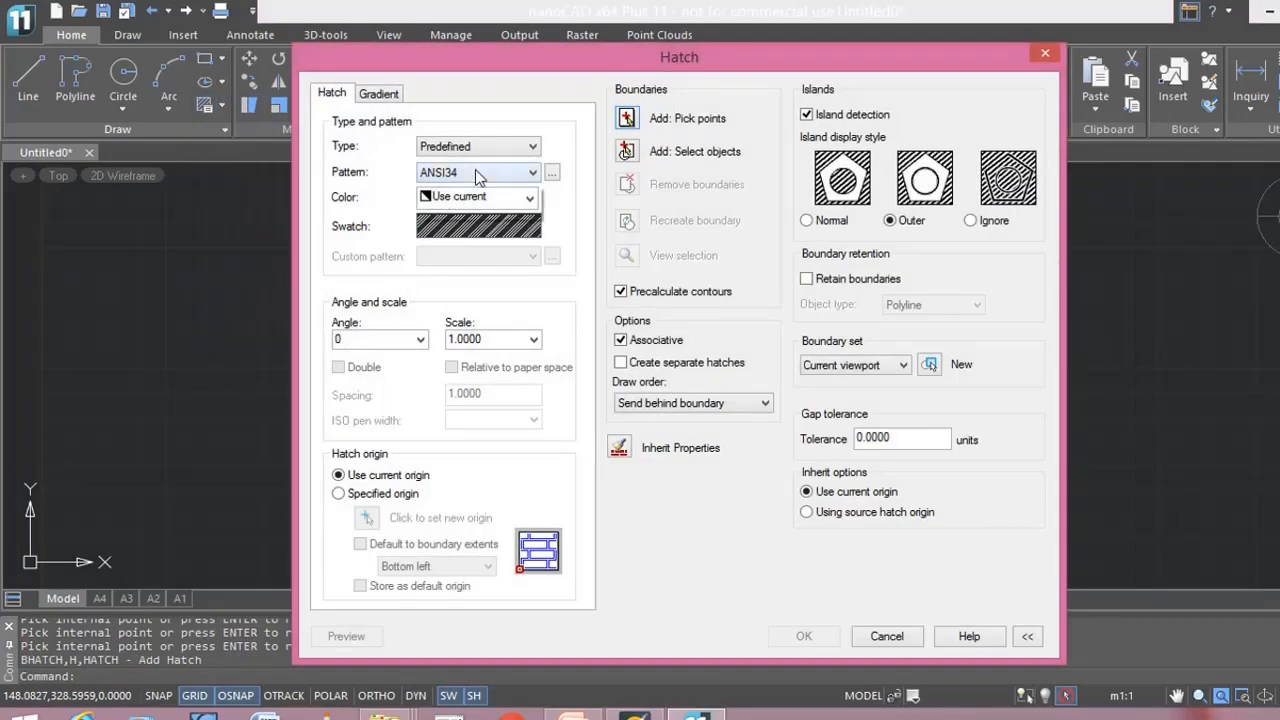
left_click(478, 176)
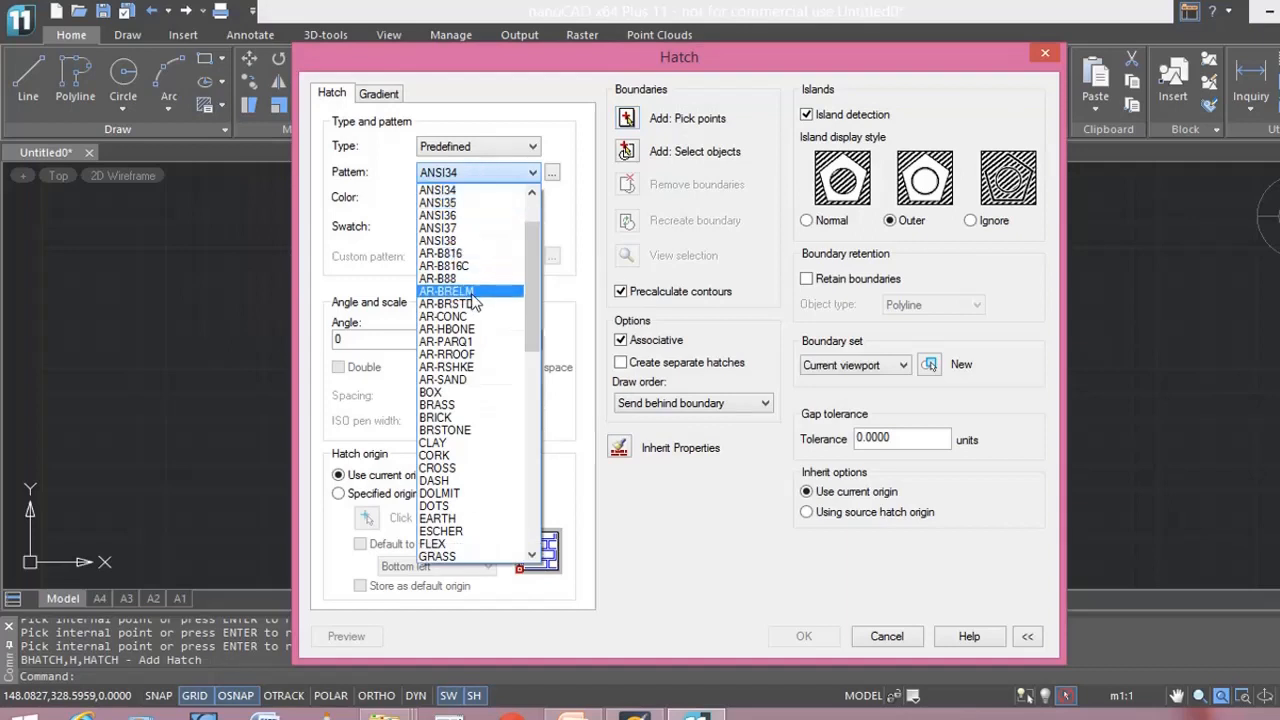
left_click(476, 287)
left_click(484, 175)
scroll(460, 230, "up", 2)
left_click(458, 215)
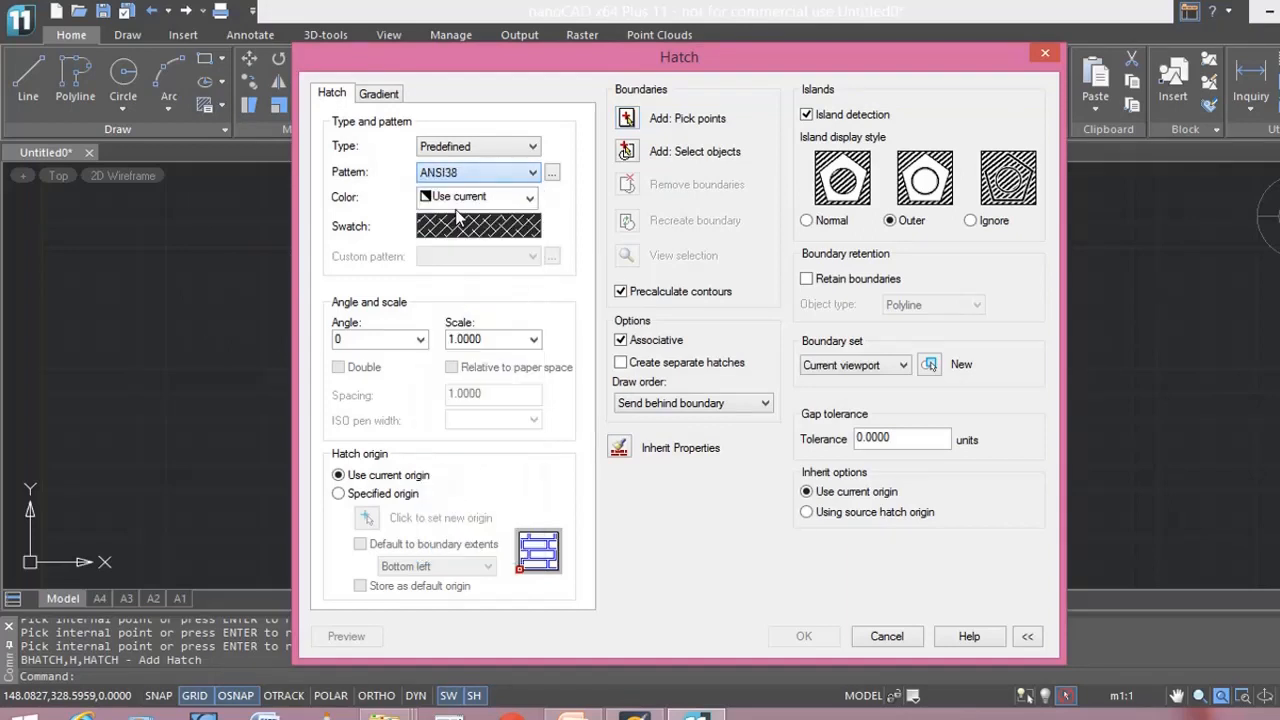
left_click(627, 118)
left_click(447, 228)
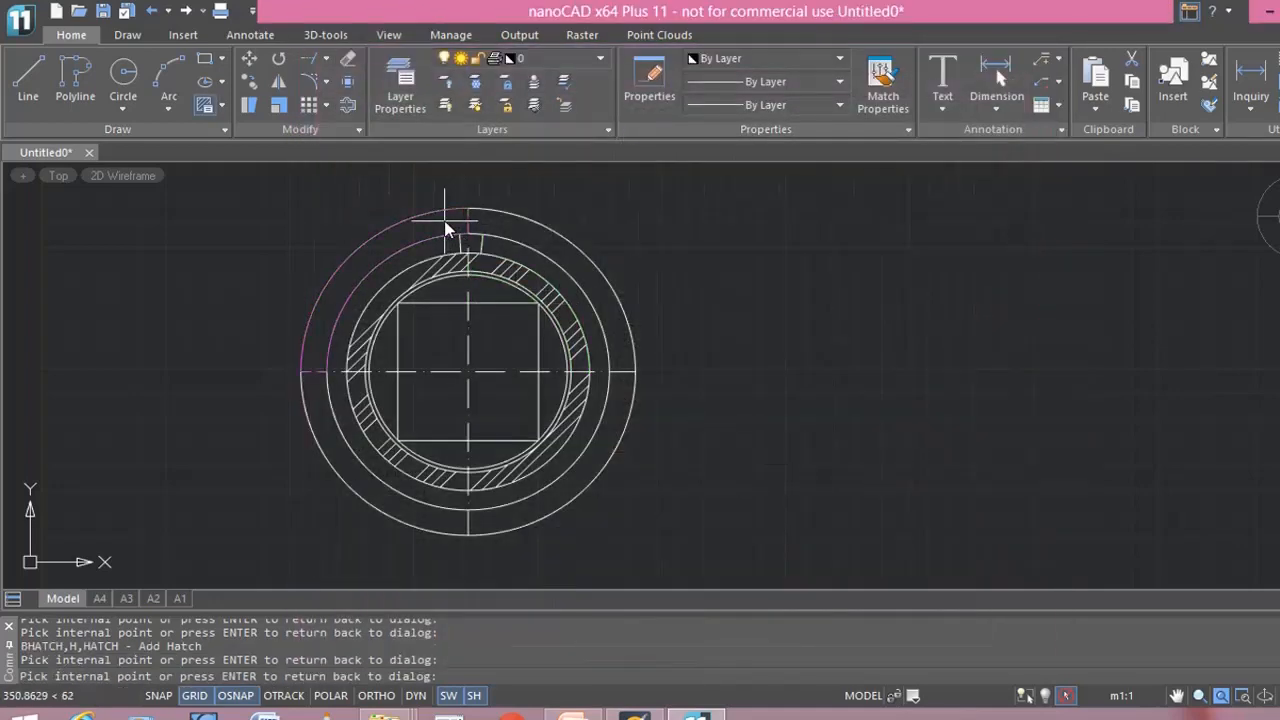
left_click(527, 223)
left_click(602, 438)
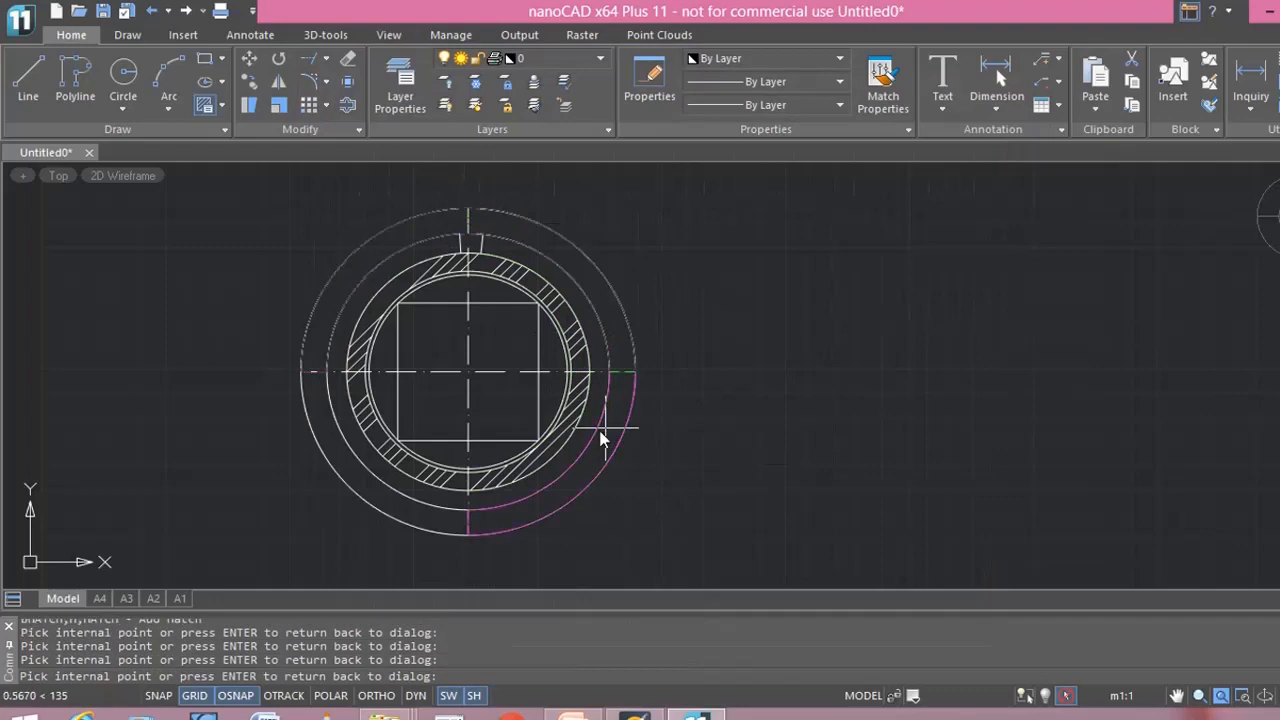
left_click(385, 501)
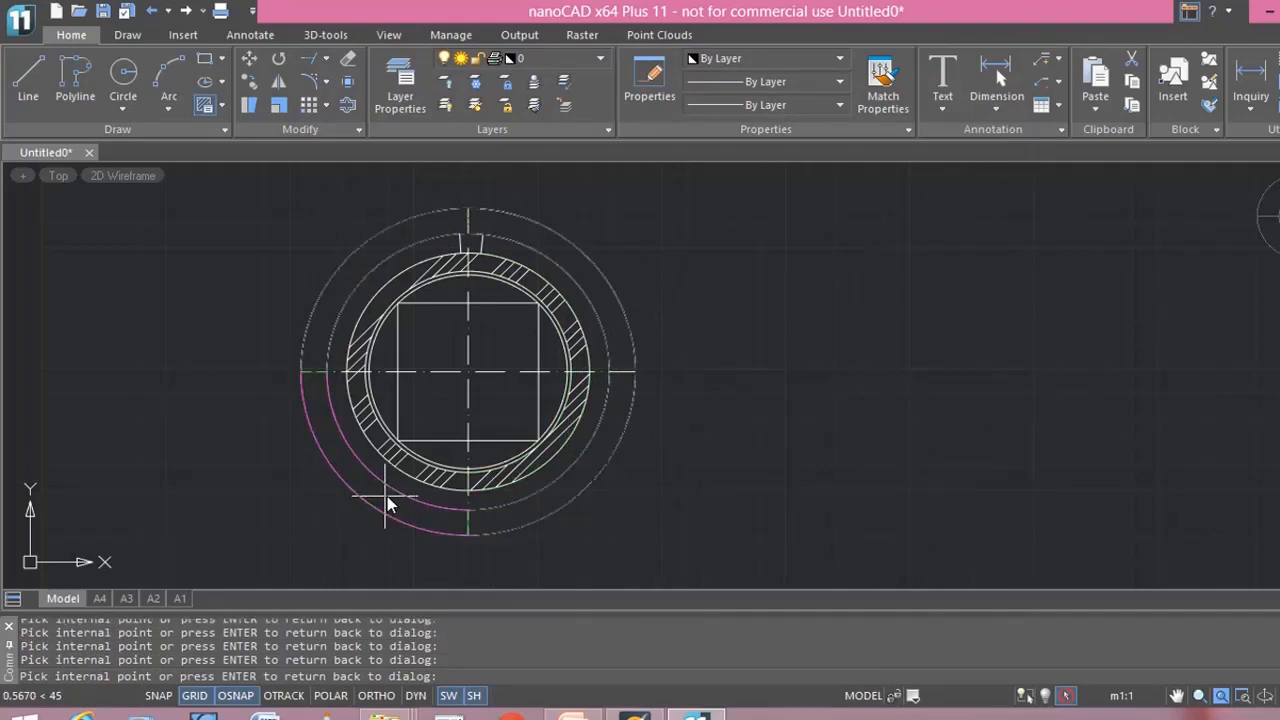
key("Return")
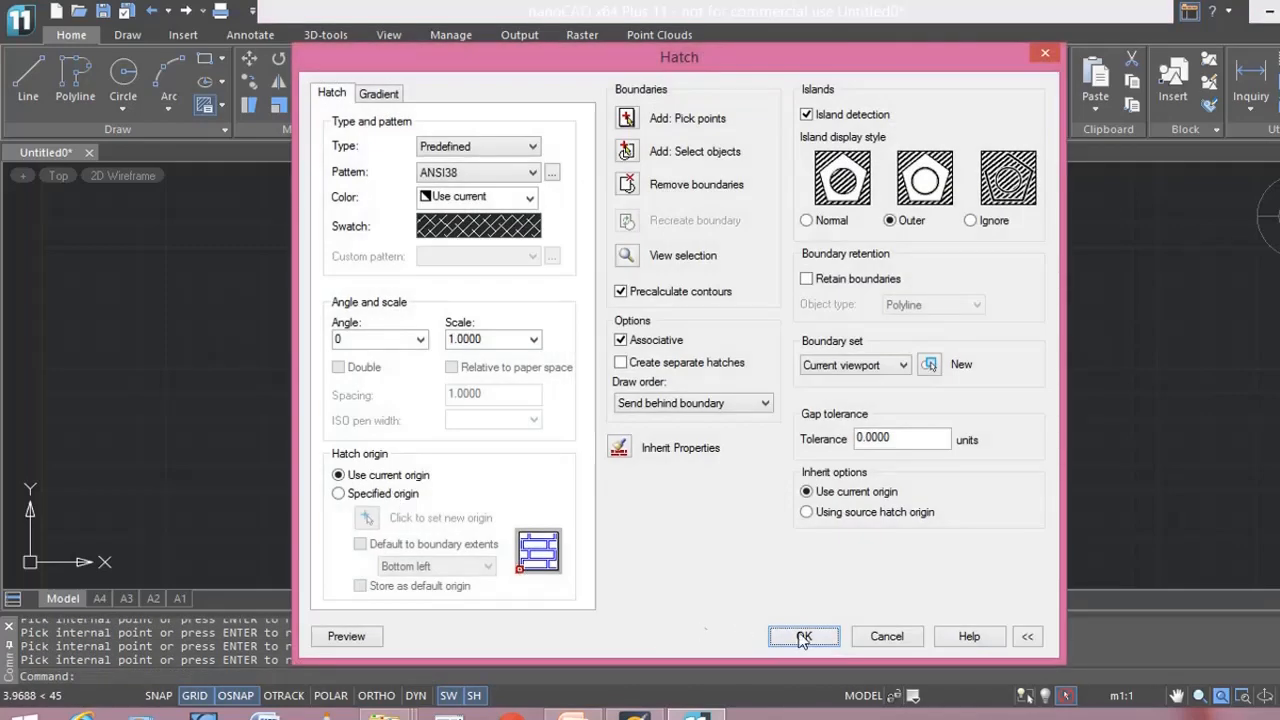
left_click(803, 637)
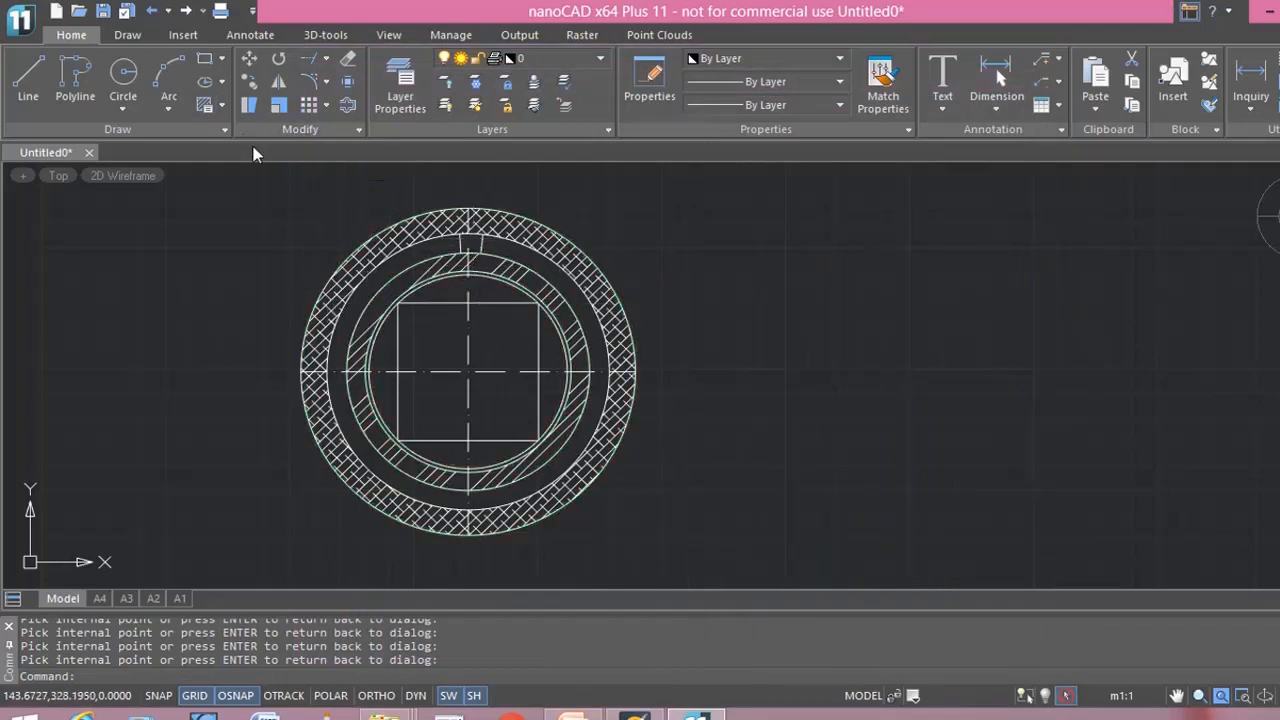
Fill the spacer area between the two short lines above the core with a spherical gradient.
scroll(472, 245, "up", 3)
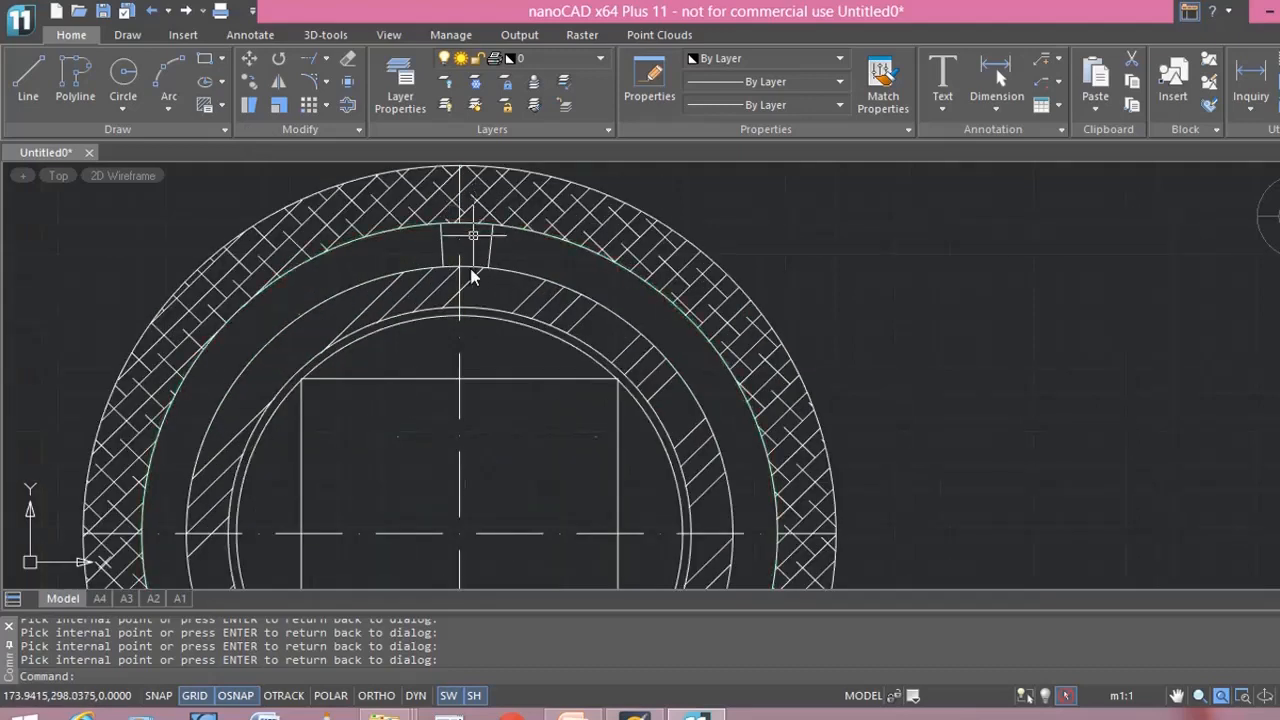
left_click(214, 105)
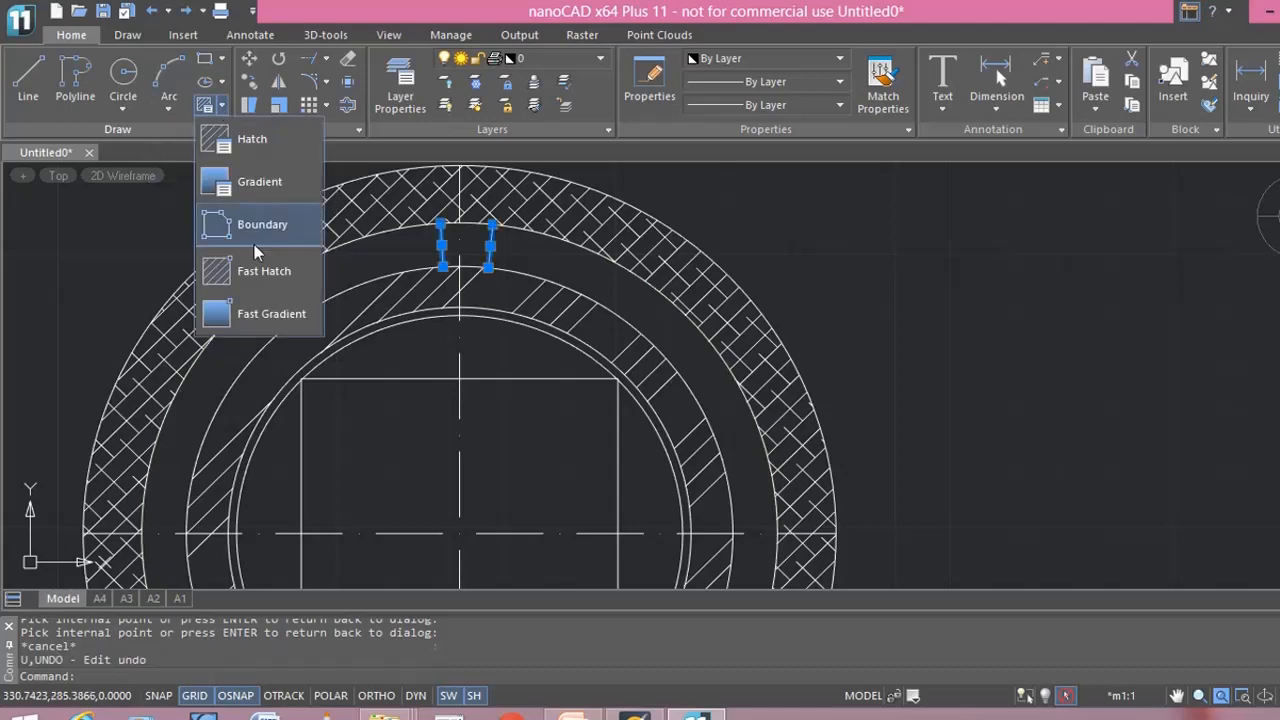
left_click(257, 186)
left_click(663, 230)
key("Return")
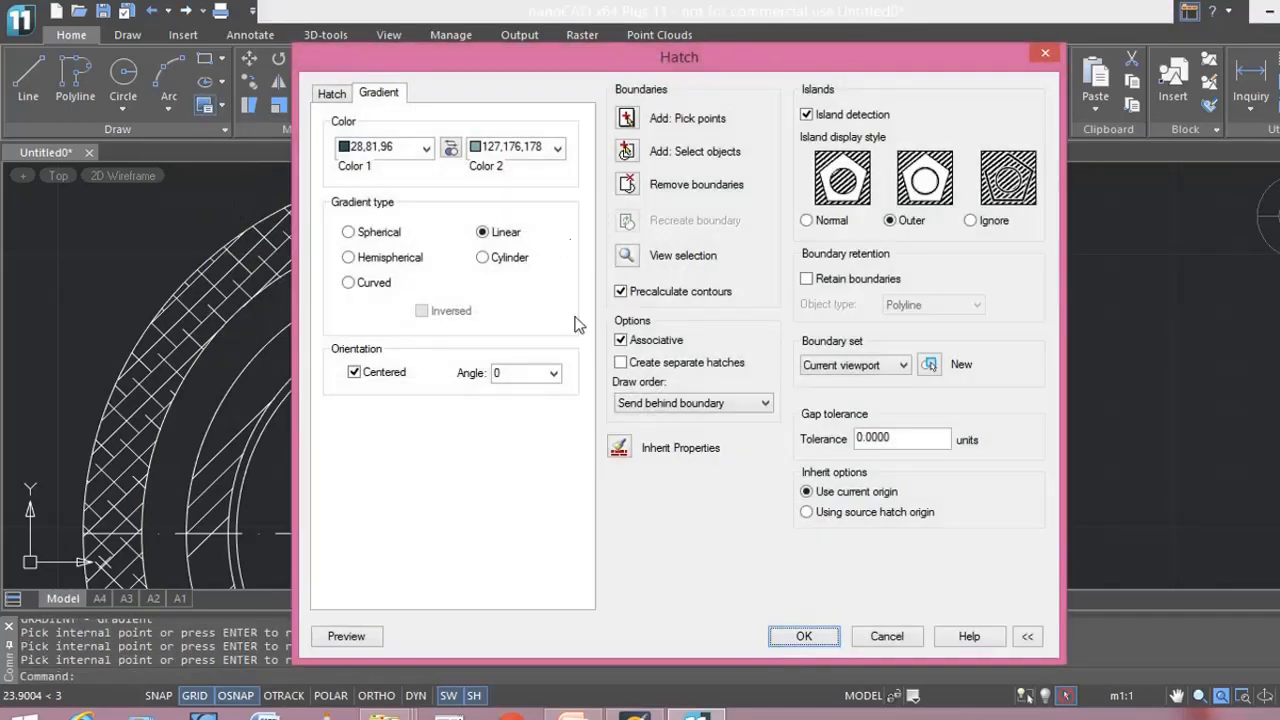
left_click(348, 233)
left_click(817, 638)
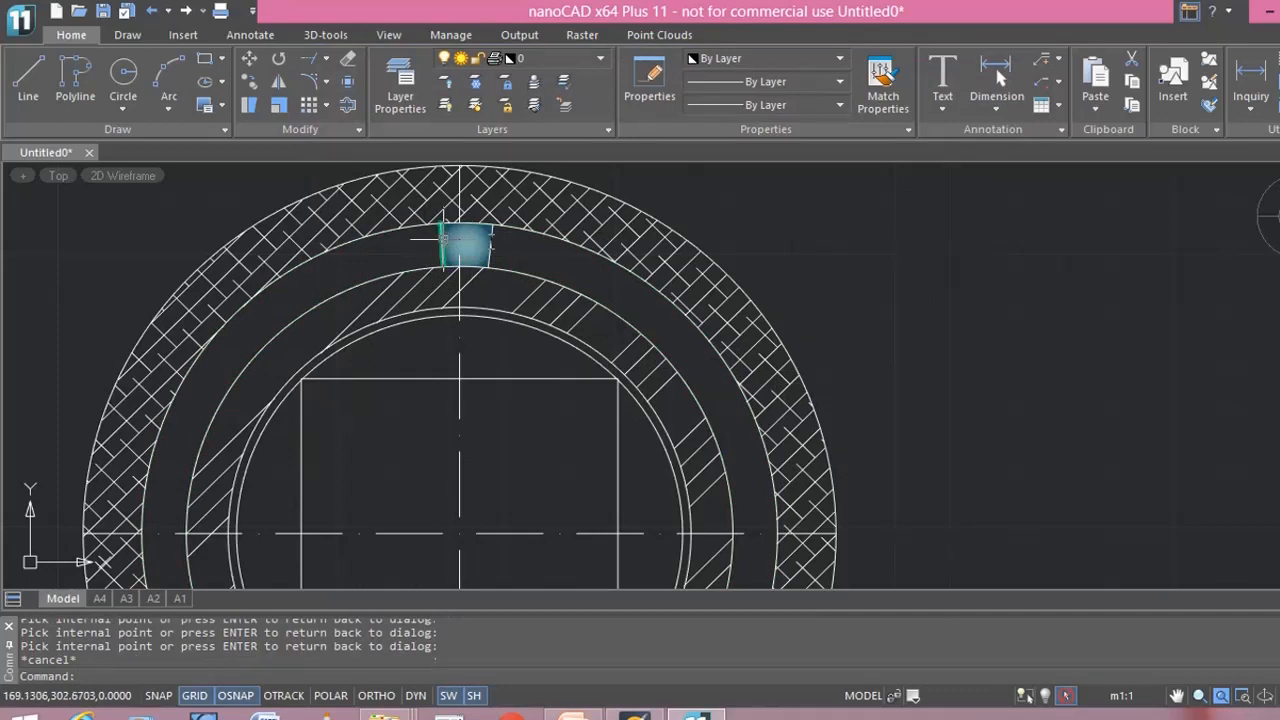
Polar array the two spacer lines and their gradient fill around the core's centre, with 8 items over 360 degrees.
left_click(443, 237)
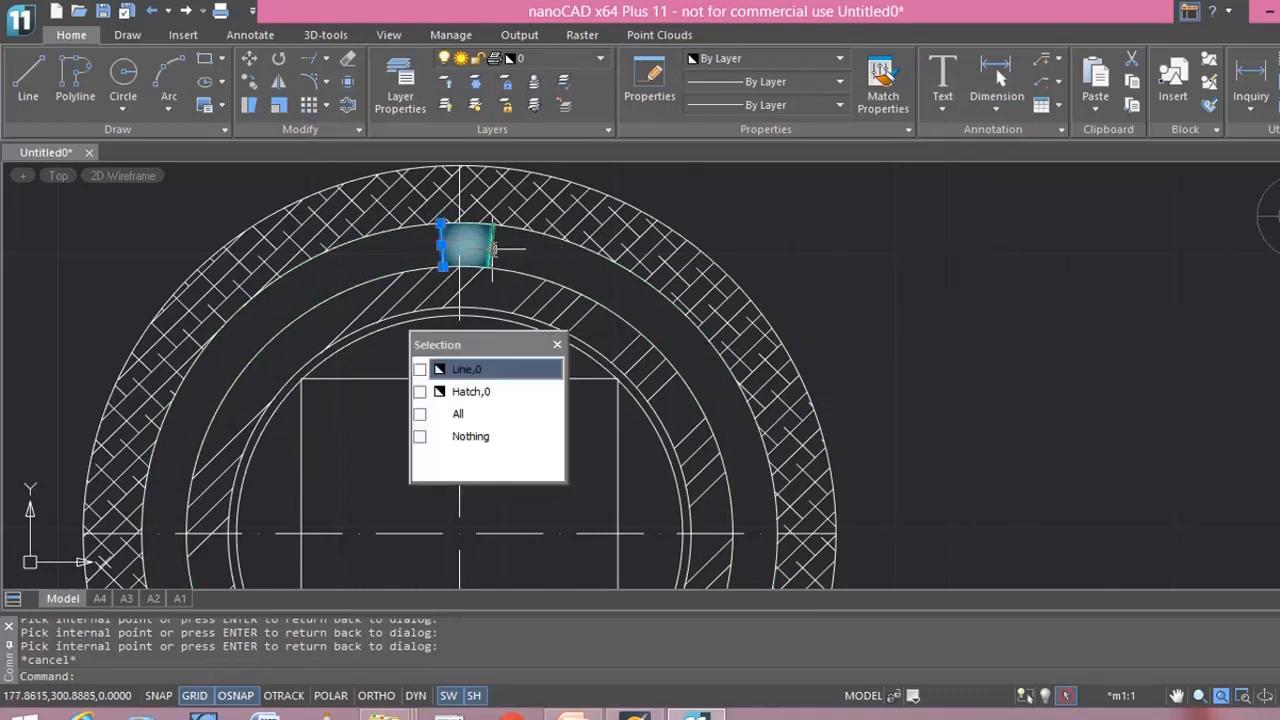
left_click(472, 244)
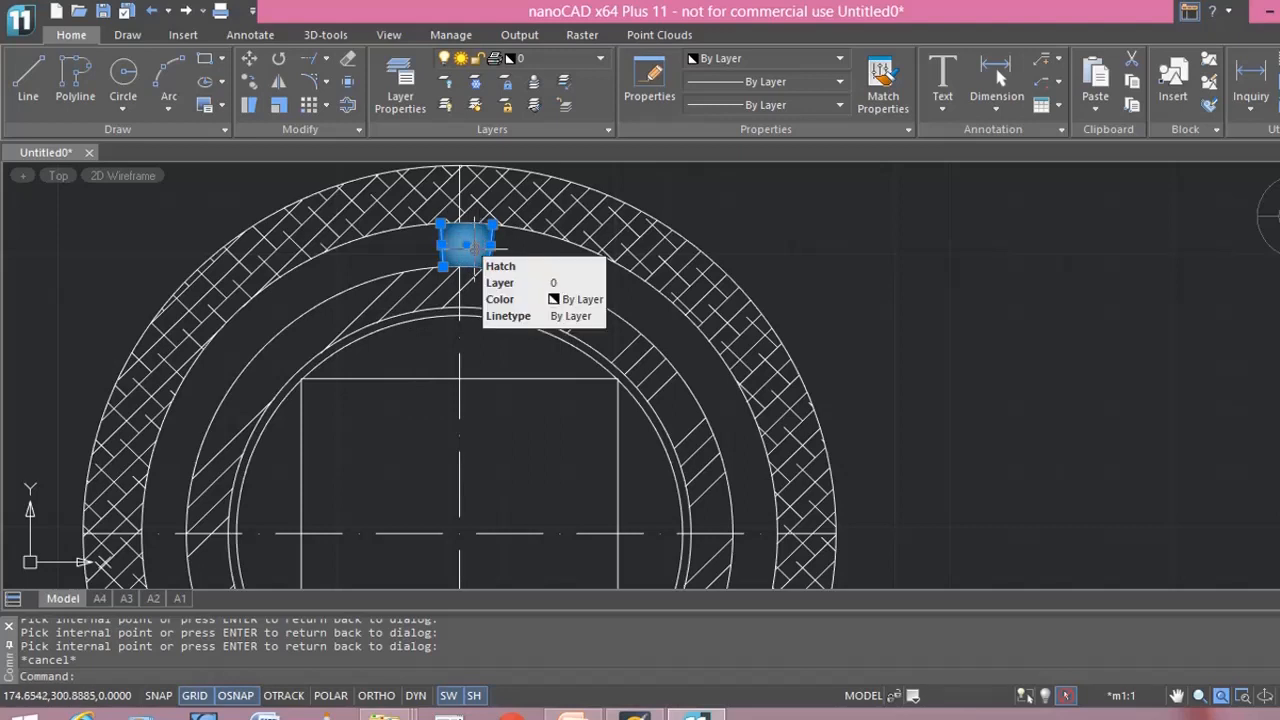
left_click(325, 106)
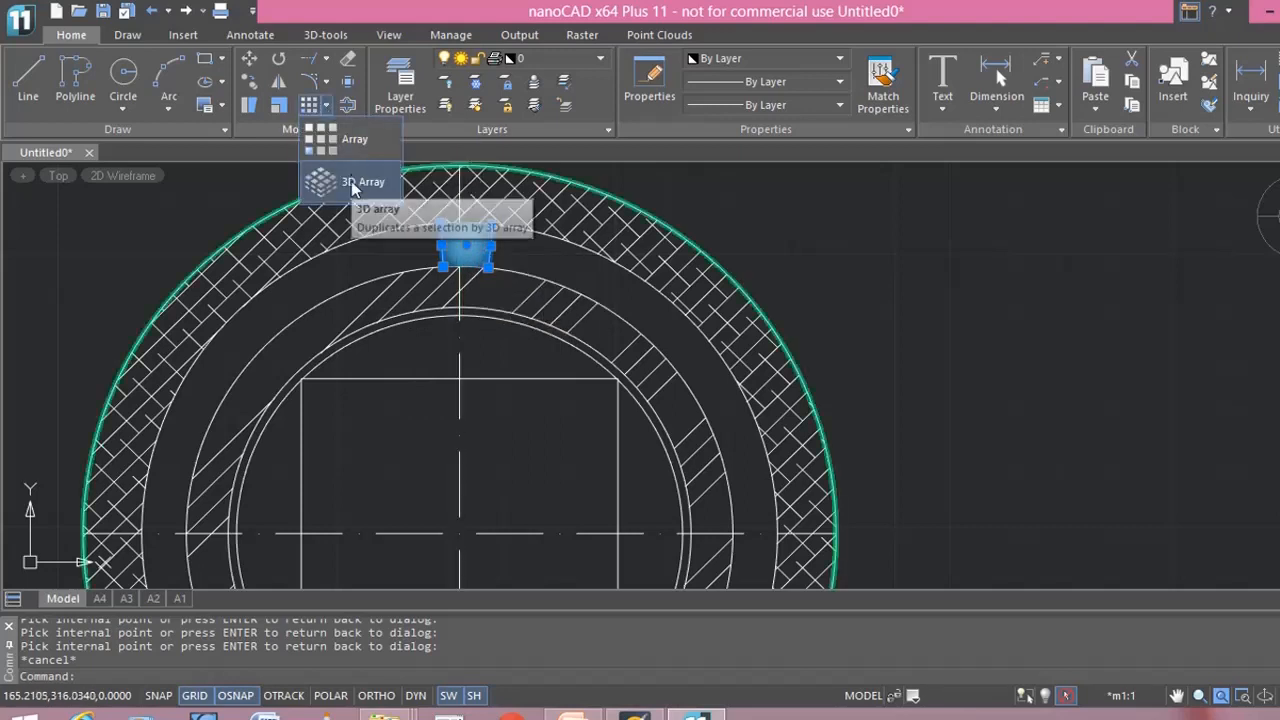
left_click(352, 139)
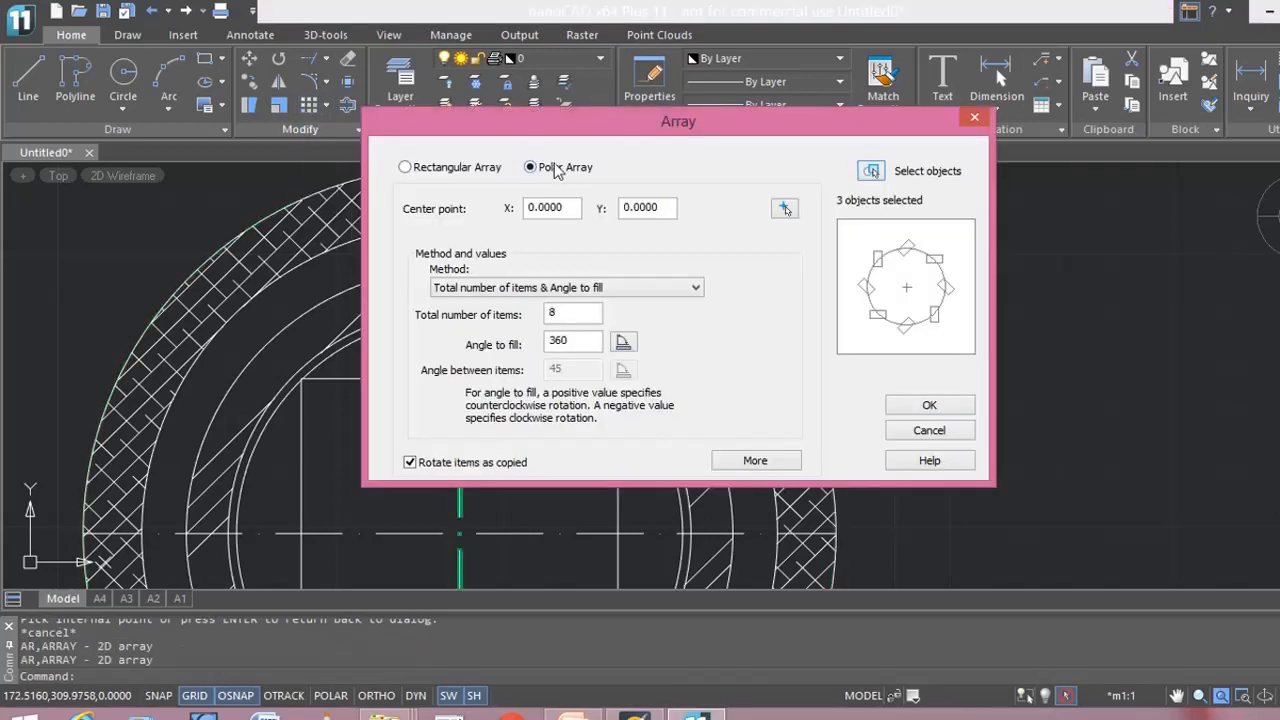
double_click(552, 314)
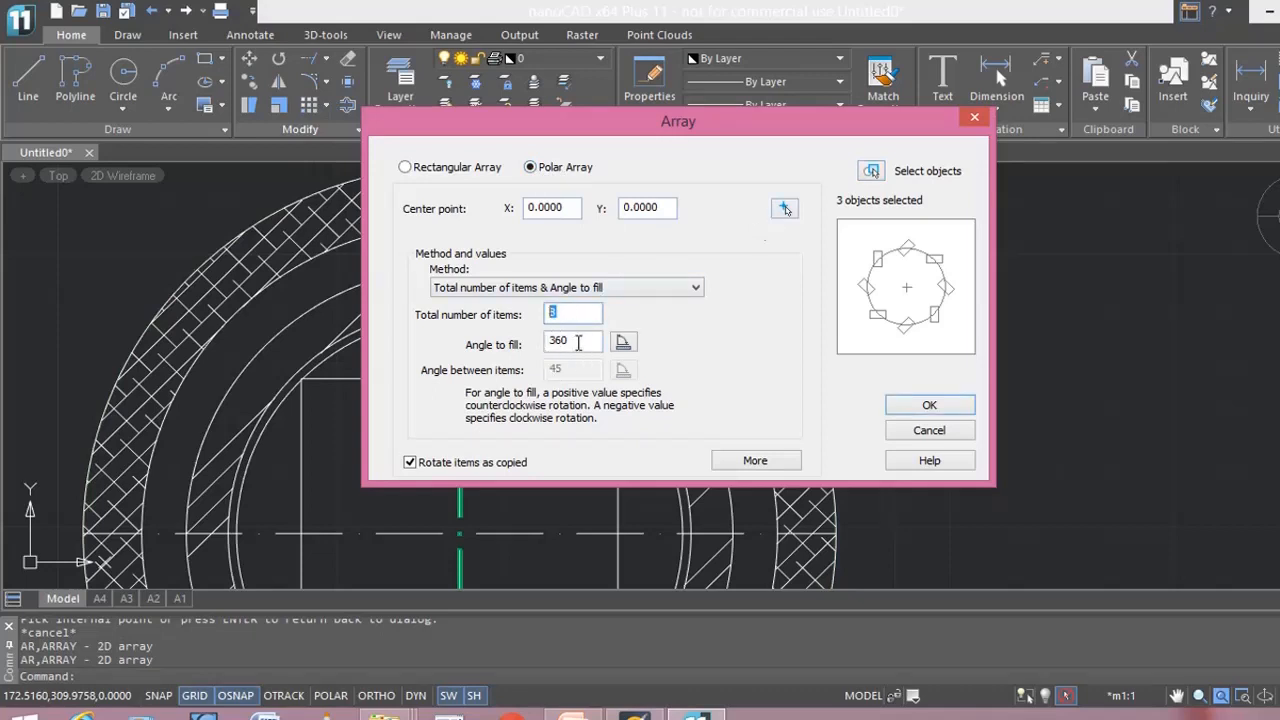
left_click_drag(580, 342, 492, 344)
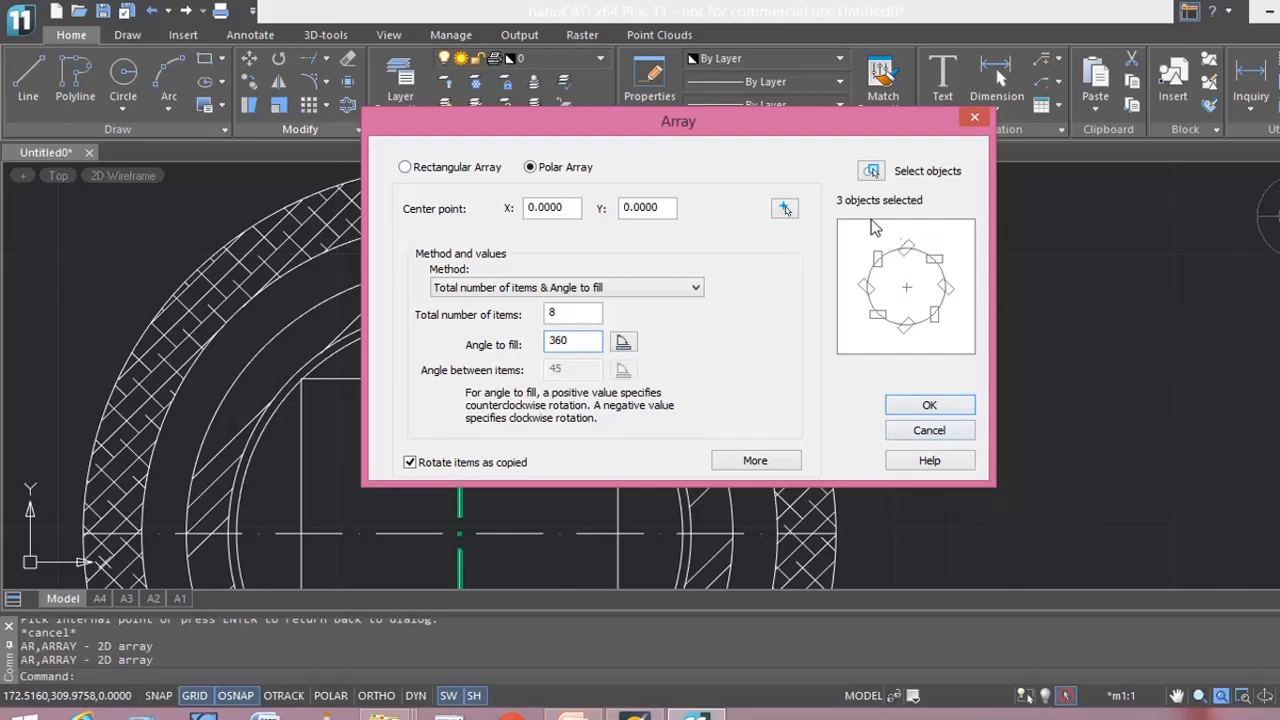
left_click(785, 210)
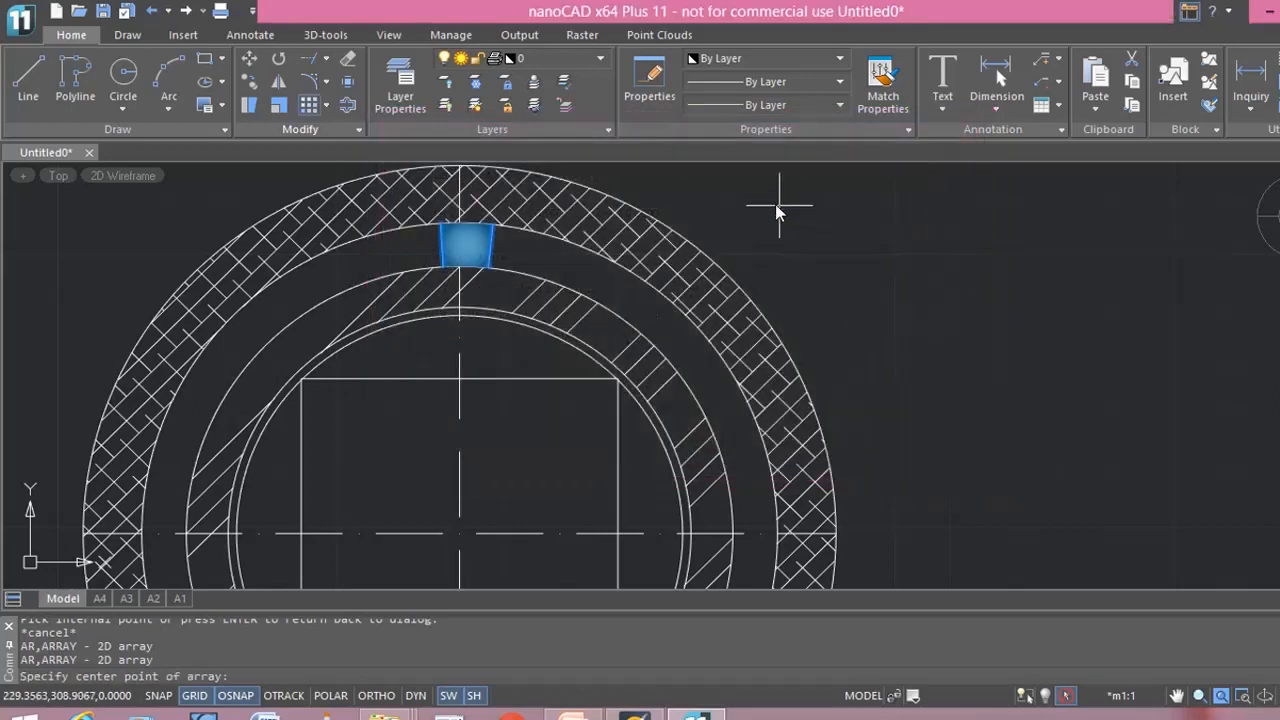
left_click(460, 537)
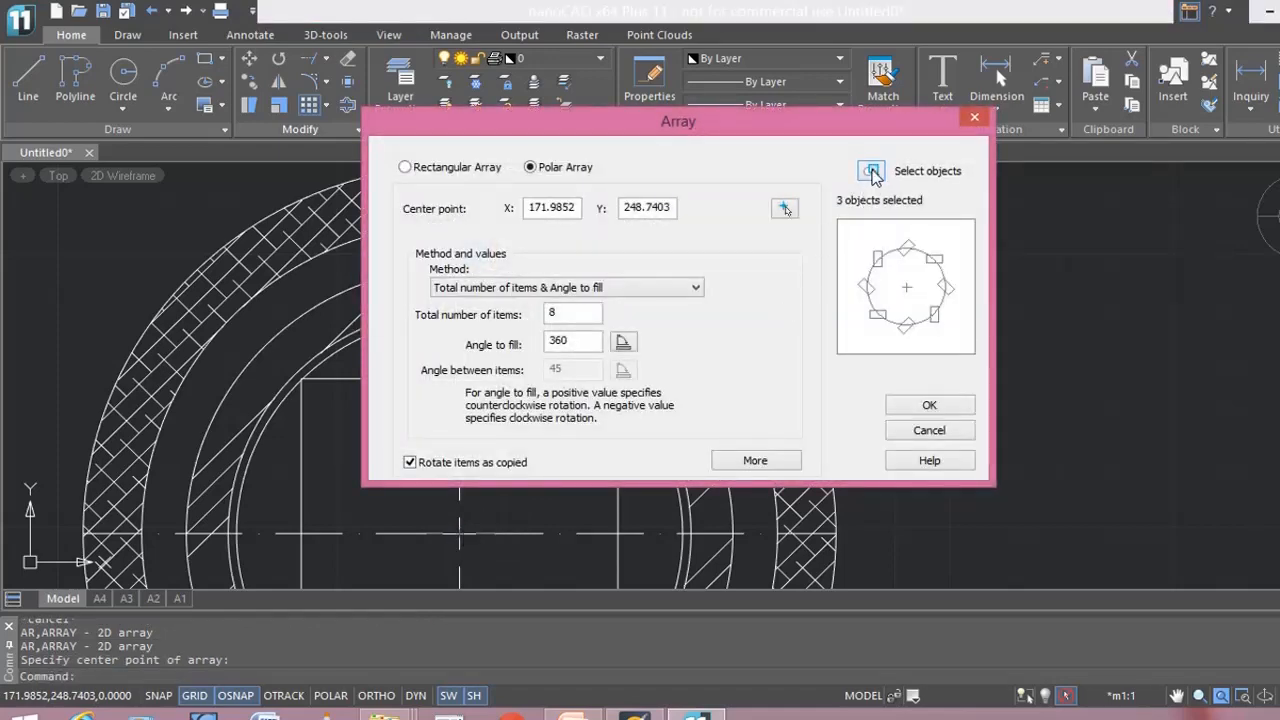
left_click(912, 405)
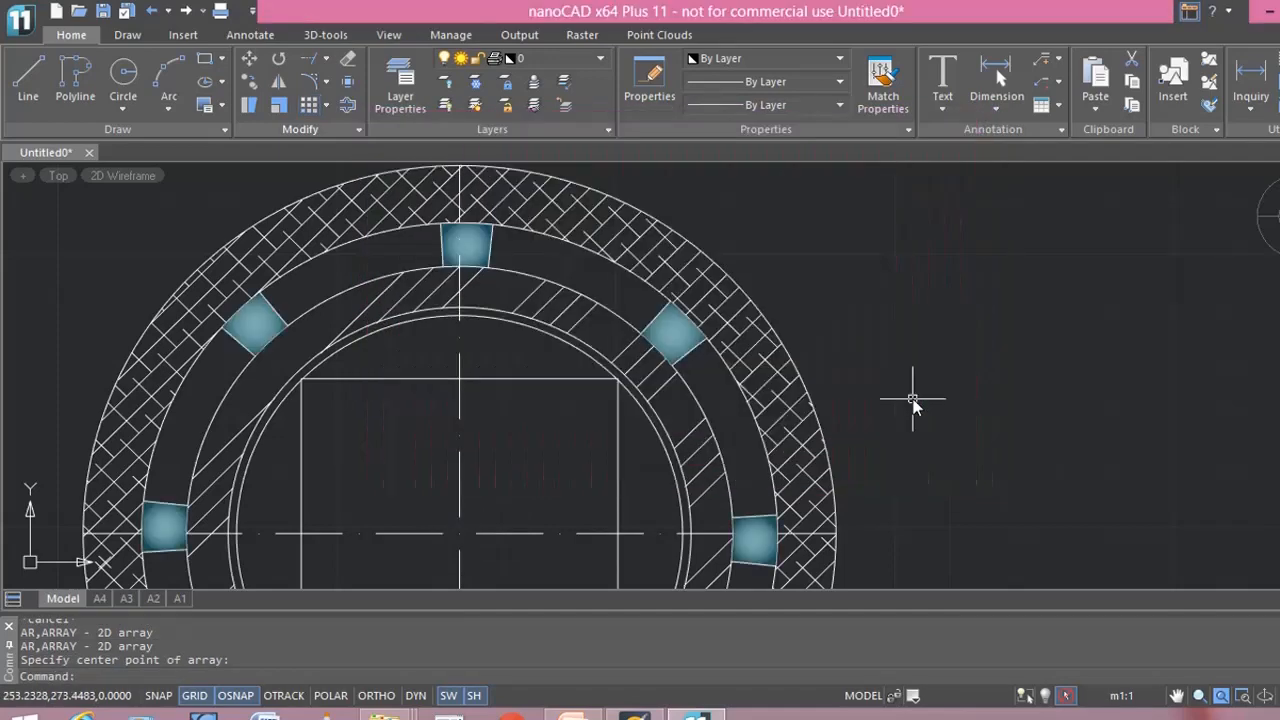
Draw a horizontal line about 224 long just above the section plan, extending past both sides of the outermost circle.
scroll(912, 400, "down", 4)
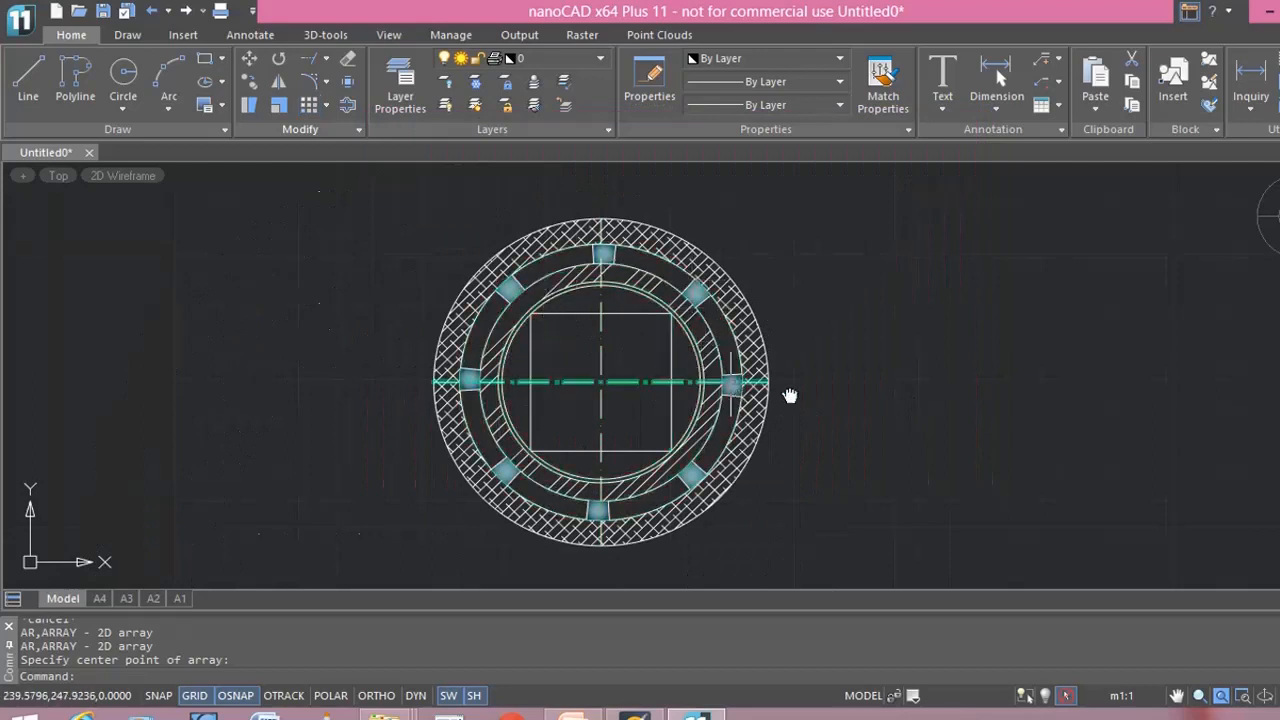
middle_click_drag(869, 389, 861, 465)
mouse_move(810, 410)
middle_mouse_down()
mouse_move(821, 386)
mouse_move(777, 406)
middle_mouse_up()
scroll(847, 372, "down", 2)
left_click(28, 80)
left_click(440, 318)
left_click(810, 318)
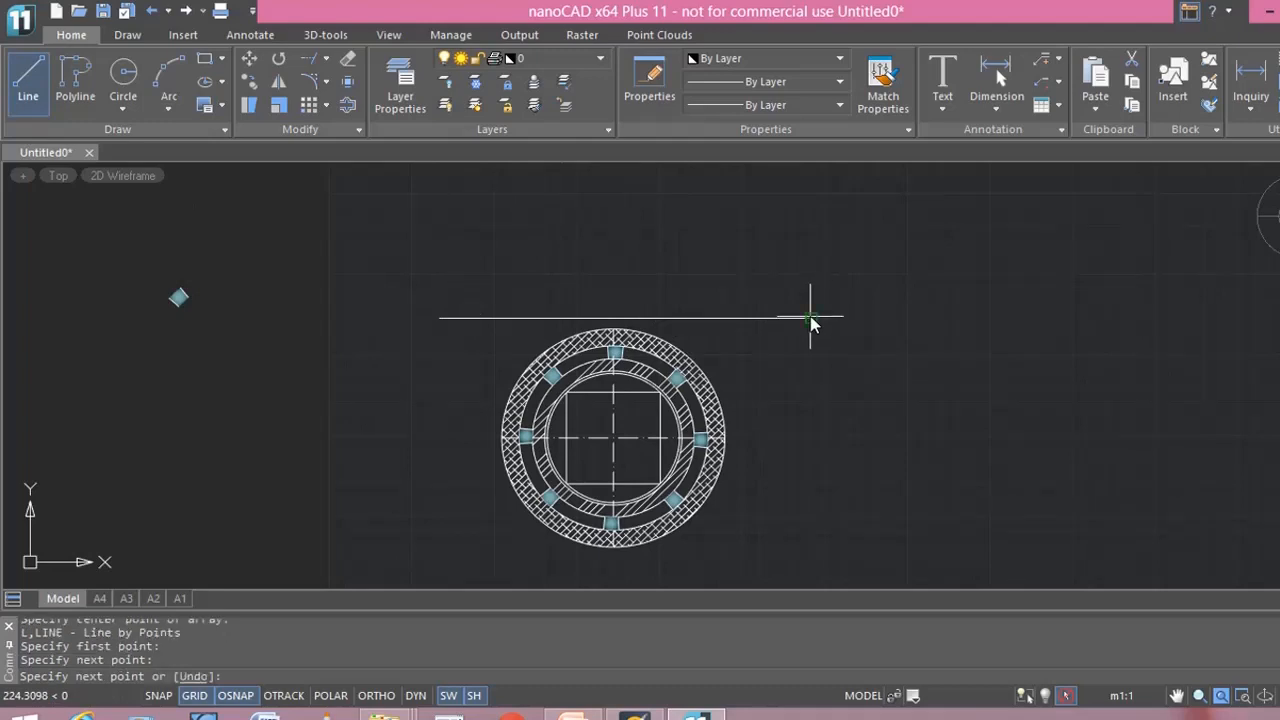
key("Escape")
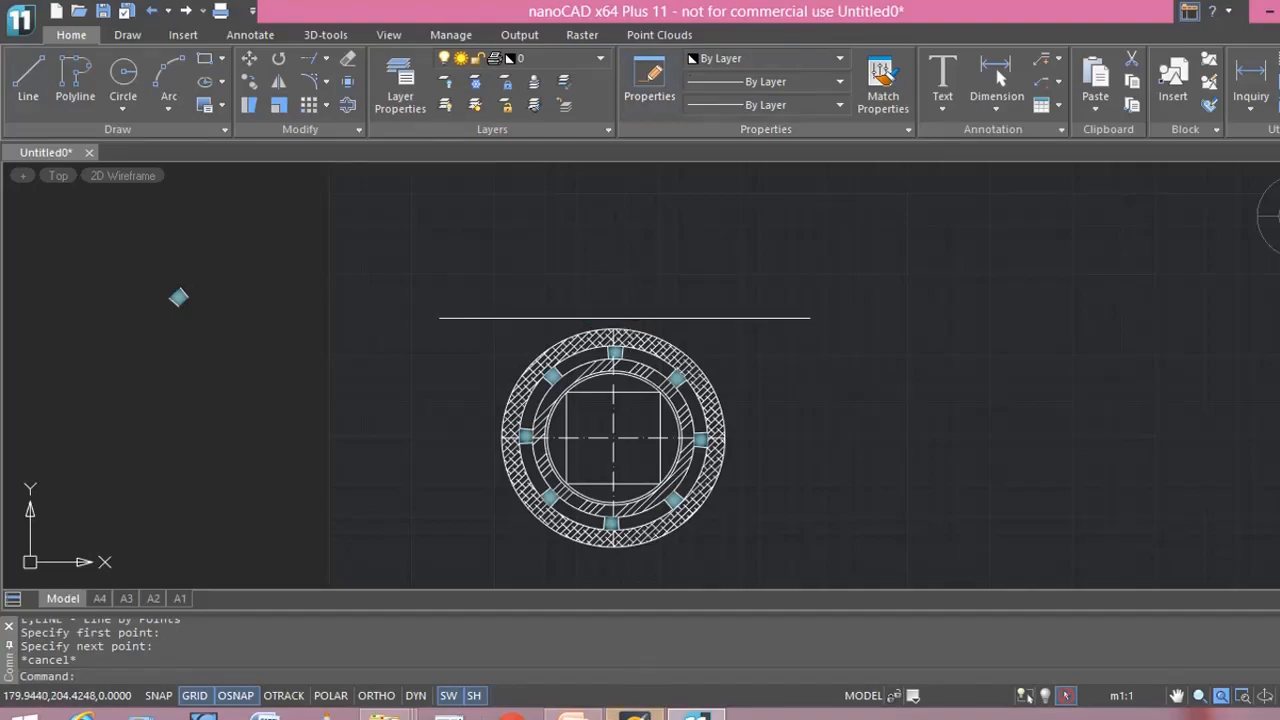
Check the elevation dimensions on the PowerPoint slide, return to nanoCAD and offset the horizontal line above the plan upward by 65.
left_click(572, 714)
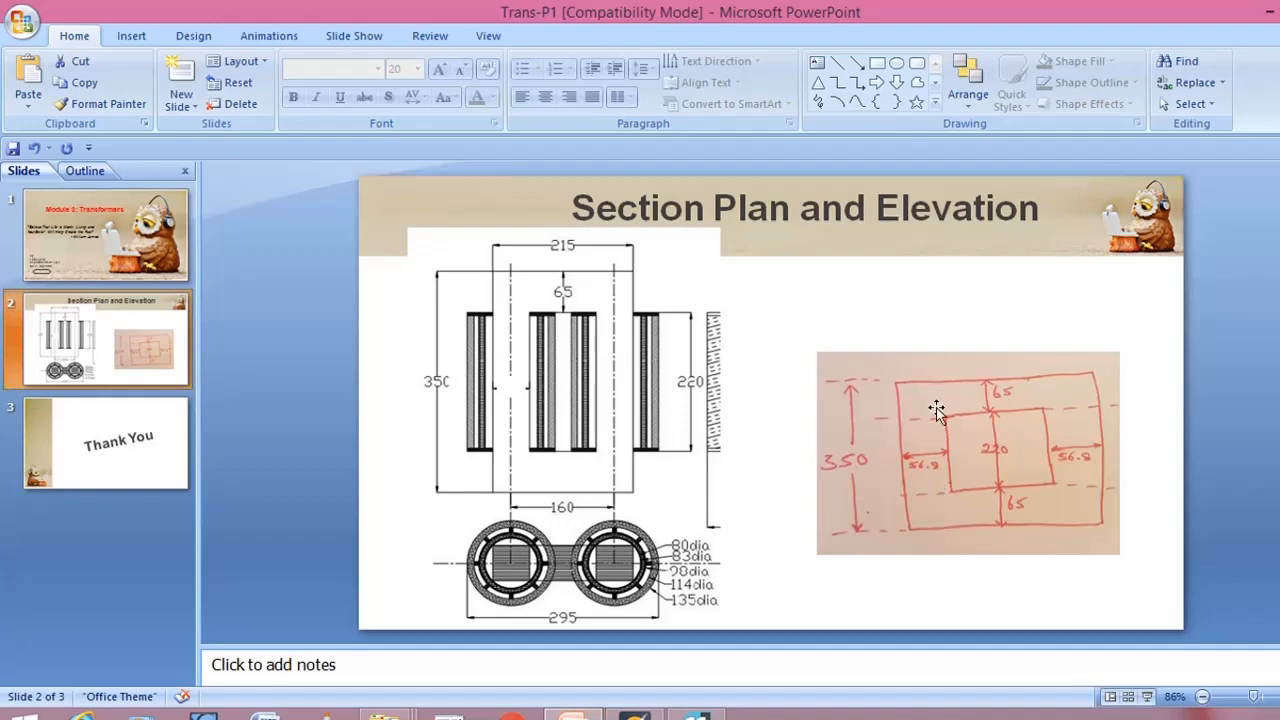
left_click(1230, 8)
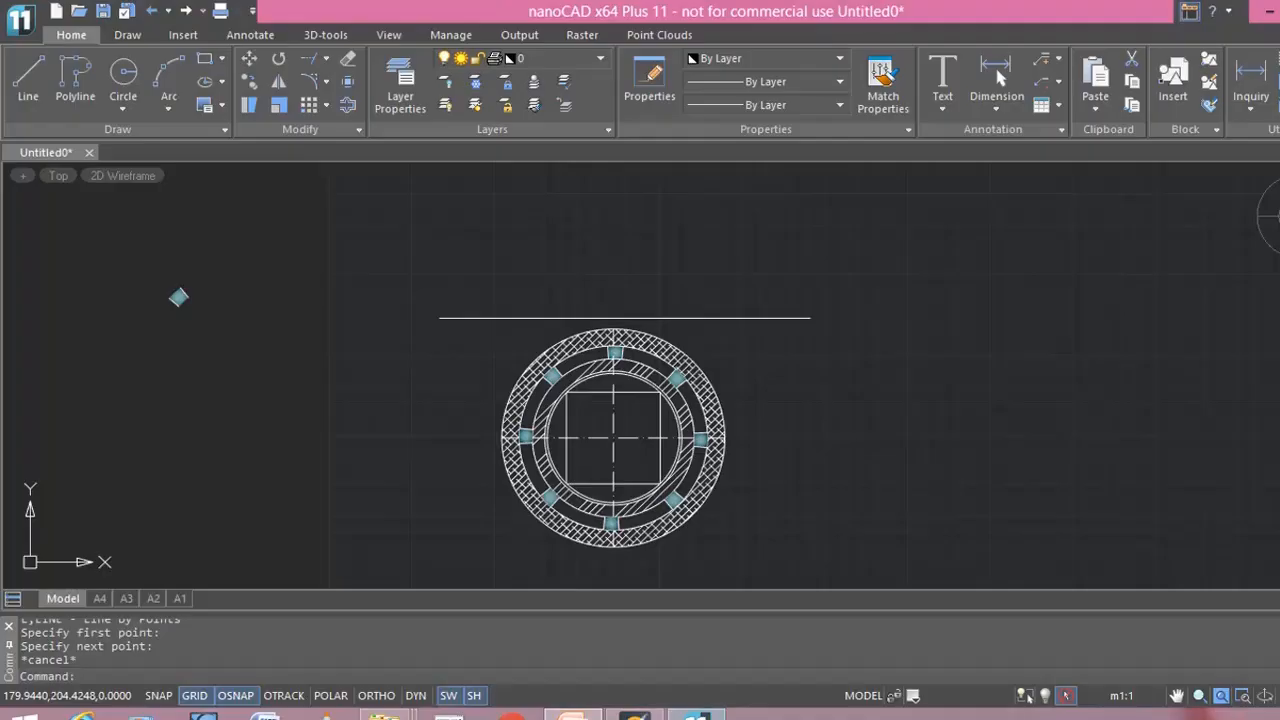
left_click(346, 103)
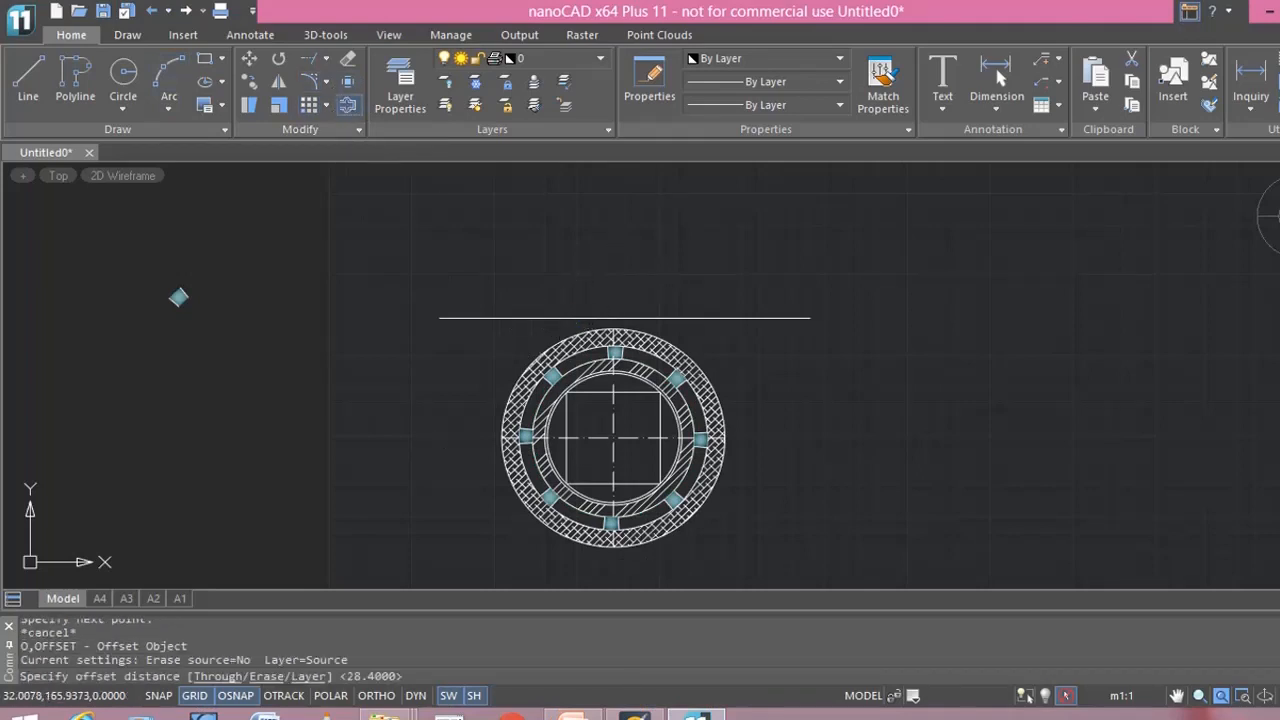
type("65")
key("Return")
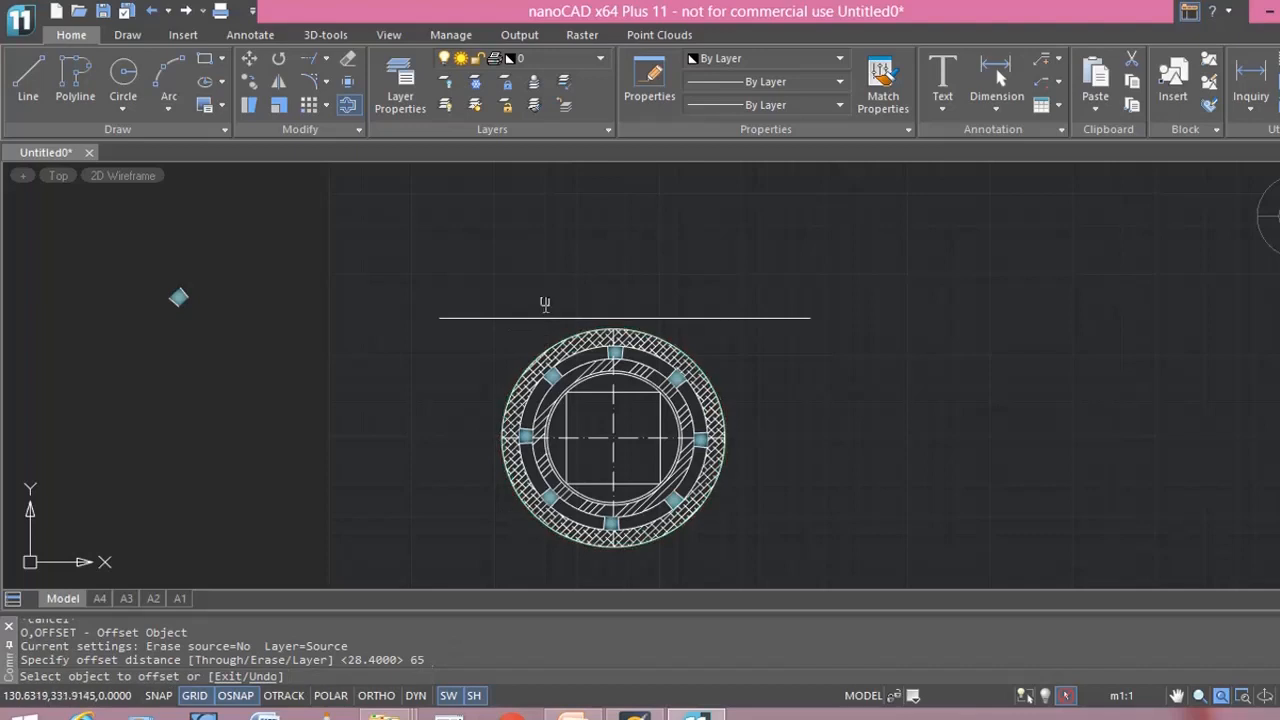
left_click(543, 318)
left_click(547, 253)
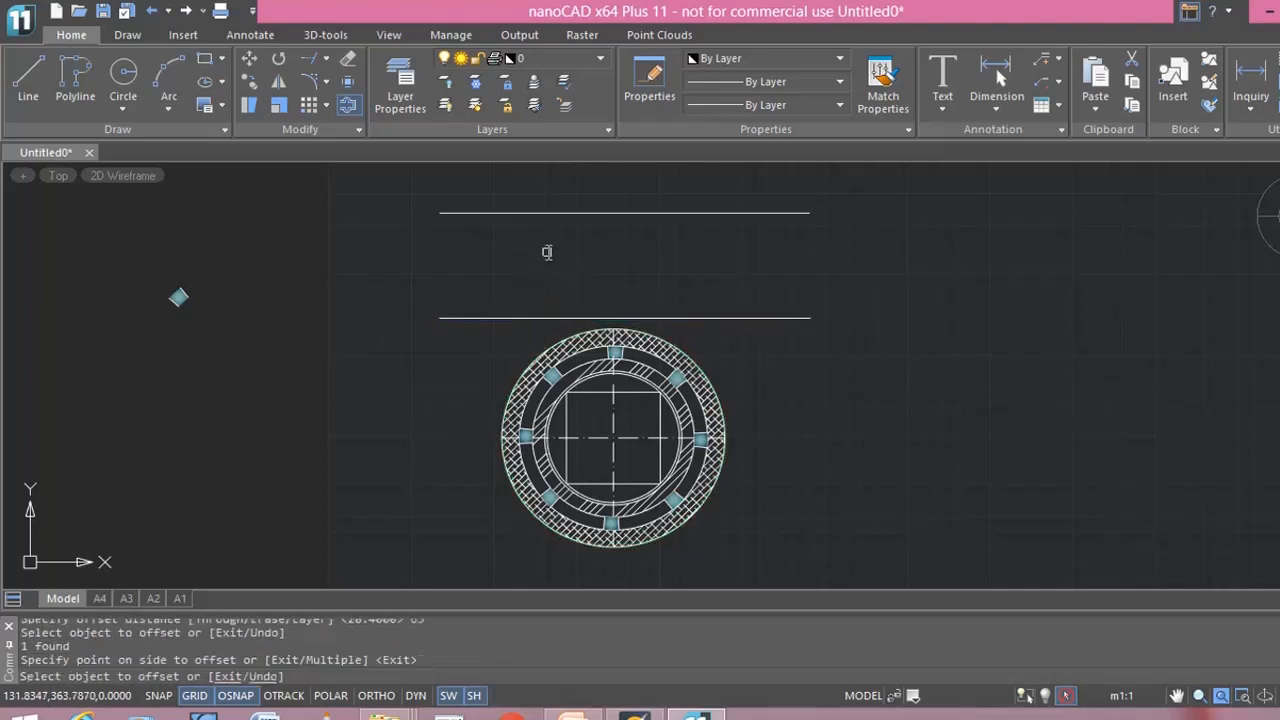
scroll(552, 259, "down", 2)
middle_click_drag(643, 249, 617, 411)
key("Escape")
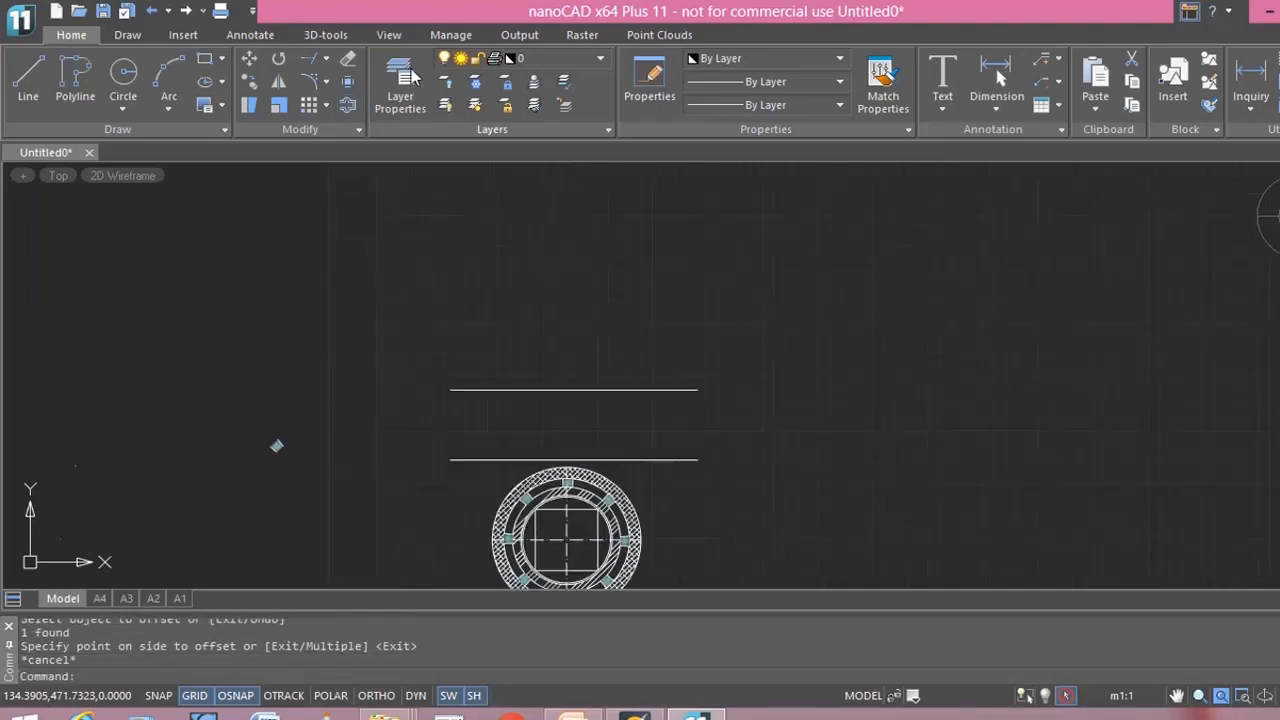
Offset the upper of the two horizontal lines upward by 220.
left_click(347, 105)
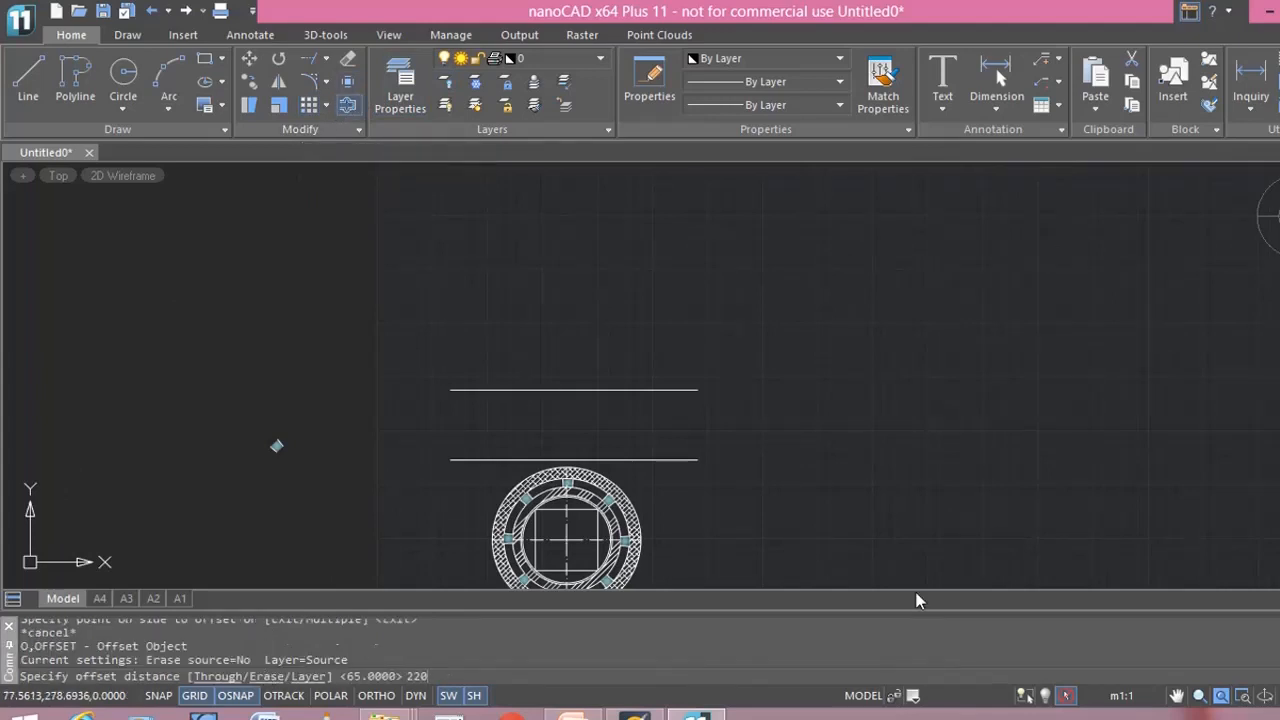
key("Return")
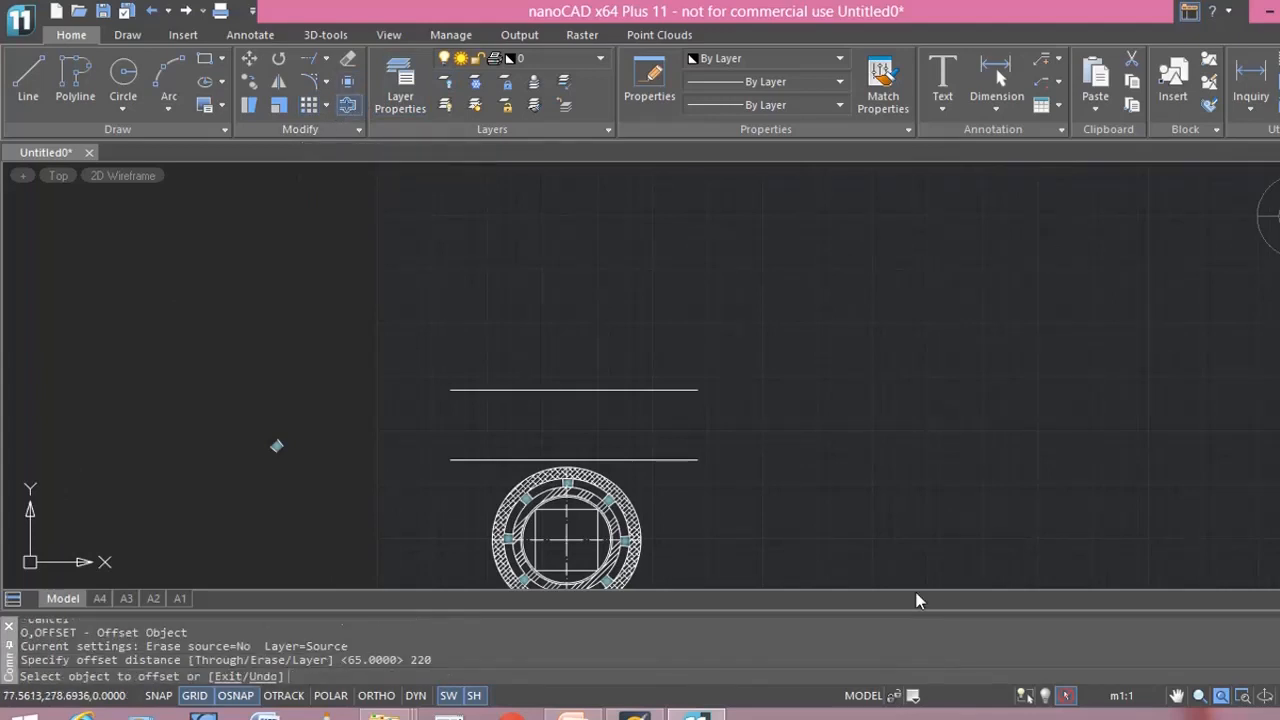
left_click(574, 391)
left_click(586, 287)
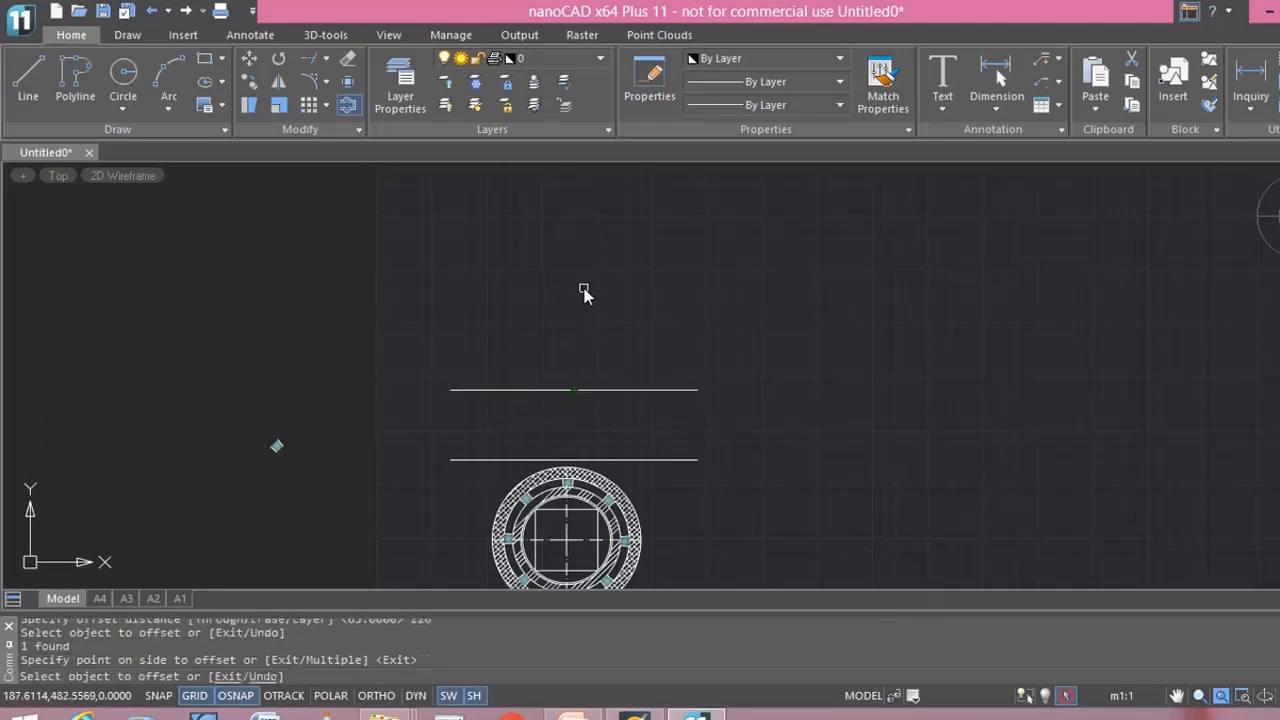
scroll(584, 288, "down", 2)
middle_click_drag(651, 271, 643, 451)
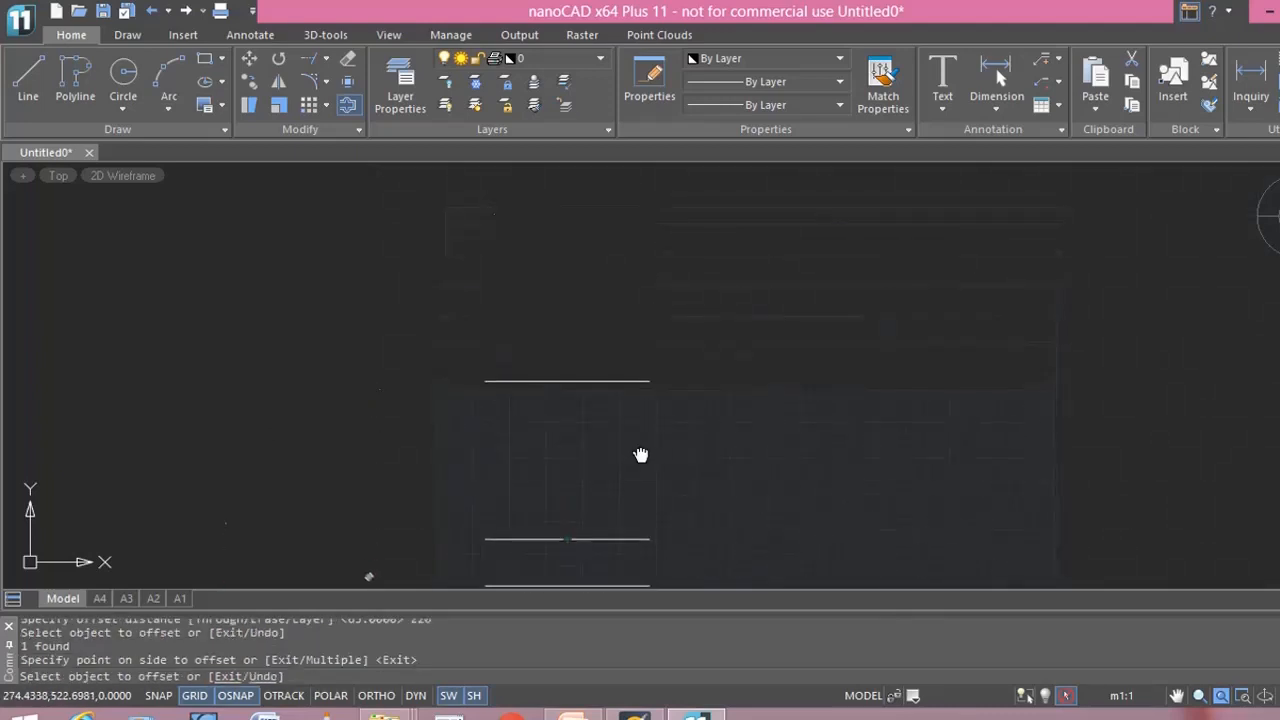
Offset the topmost horizontal line upward by 65.
left_click(344, 106)
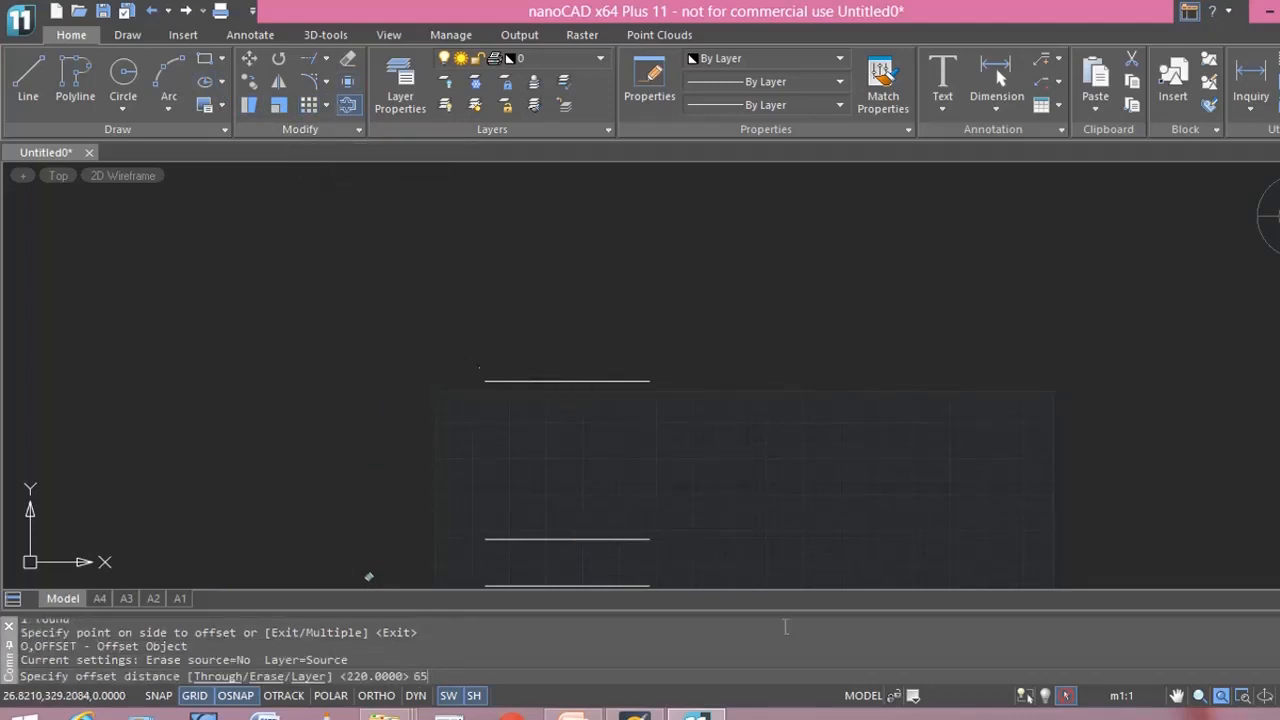
key("Return")
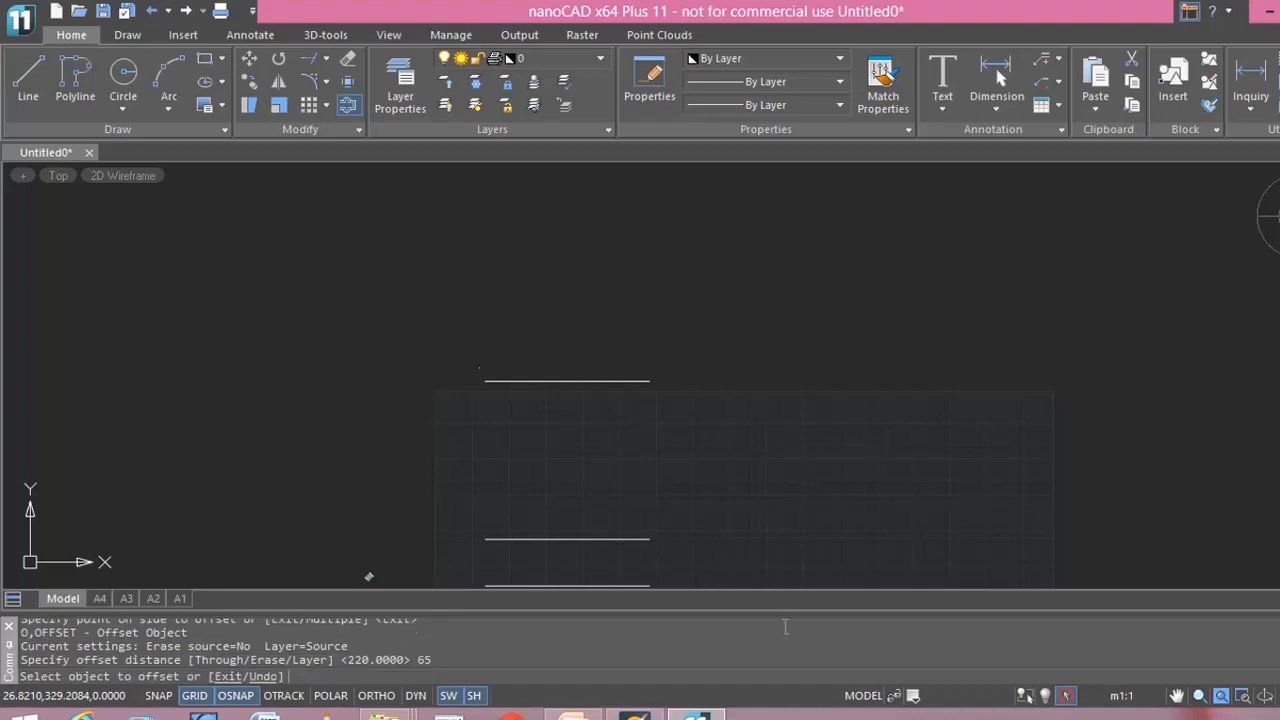
left_click(568, 380)
left_click(584, 338)
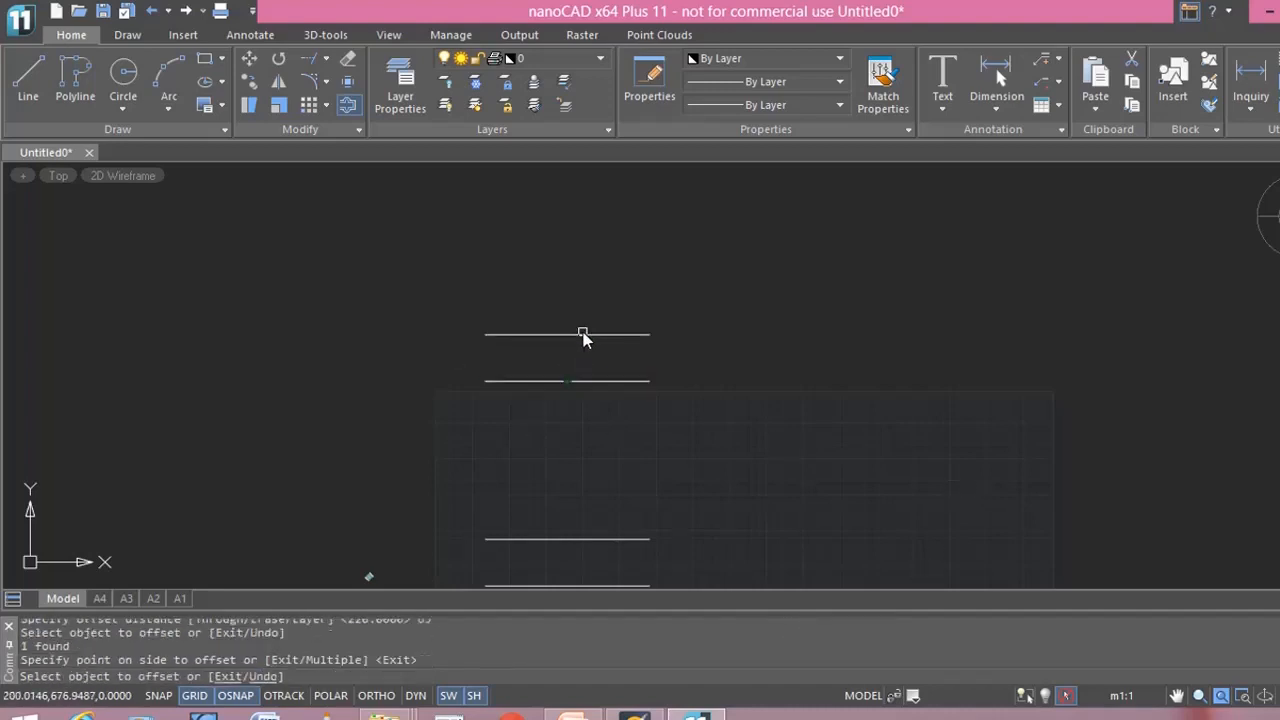
key("Escape")
Draw a vertical line about 48 long upward from the left end of the outermost circle's horizontal centreline.
middle_click_drag(592, 597, 578, 503)
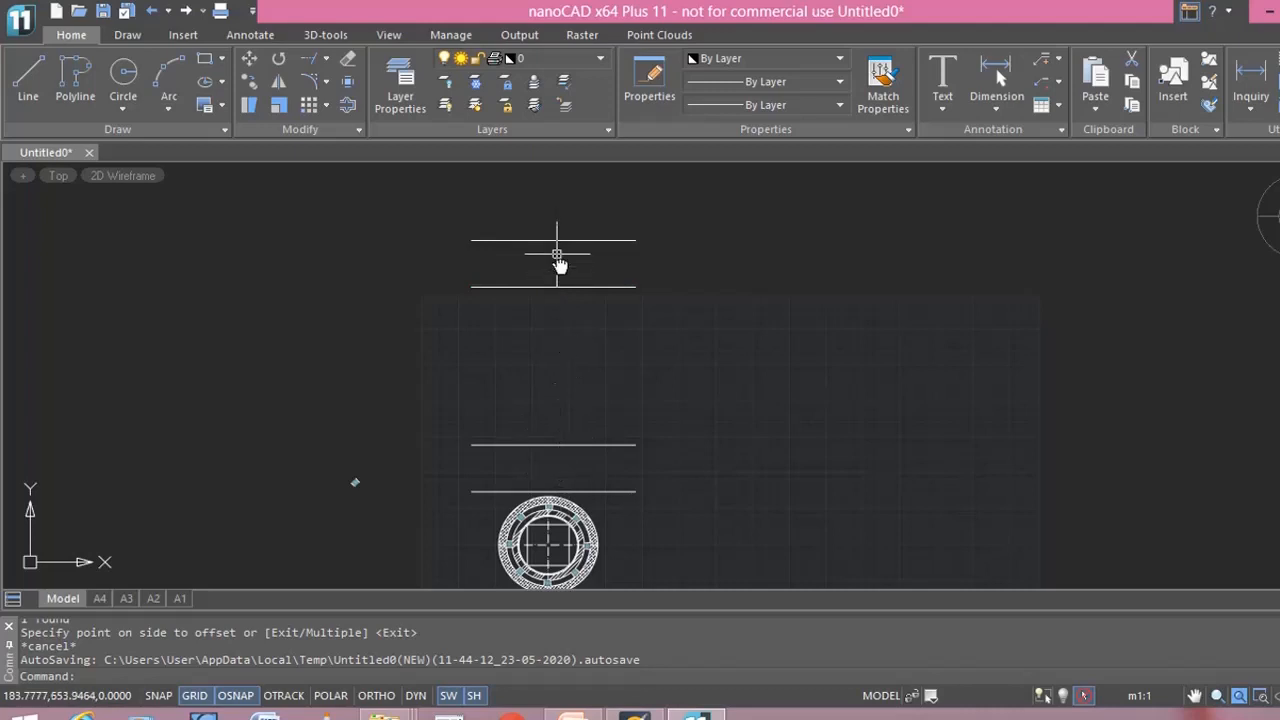
middle_click_drag(743, 461, 785, 448)
scroll(740, 455, "up", 5)
left_click(599, 474)
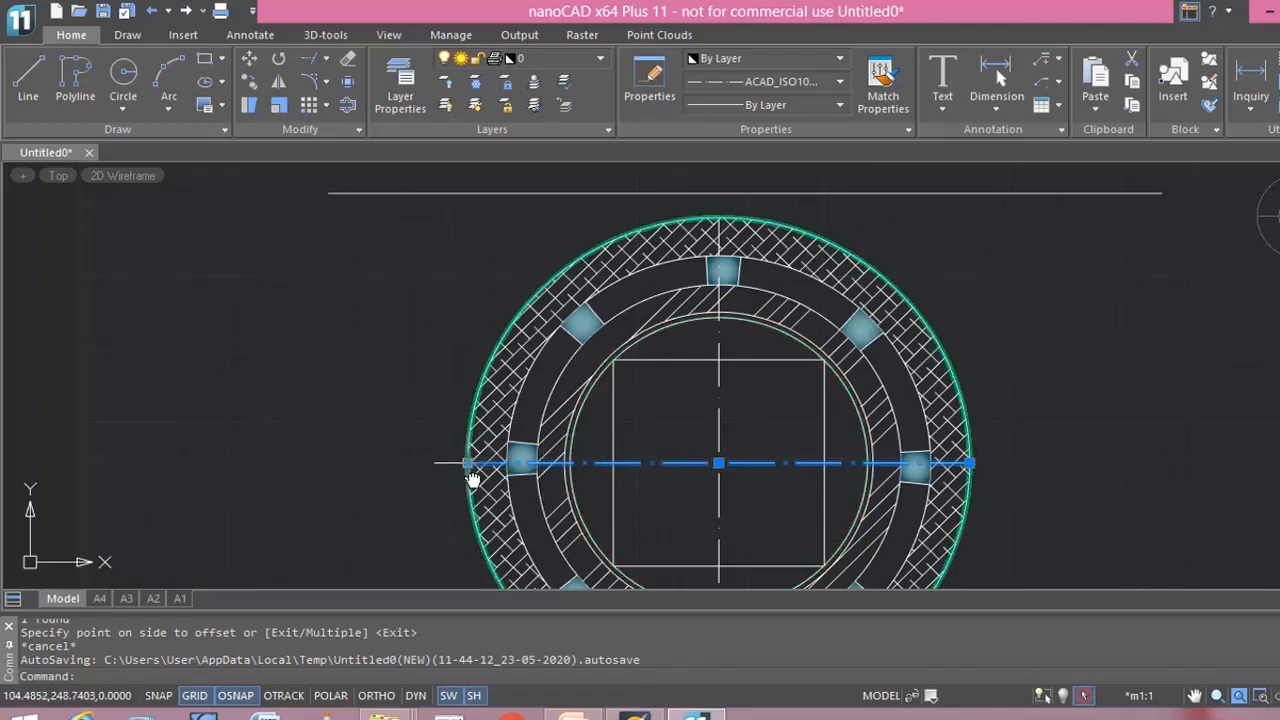
left_click(28, 78)
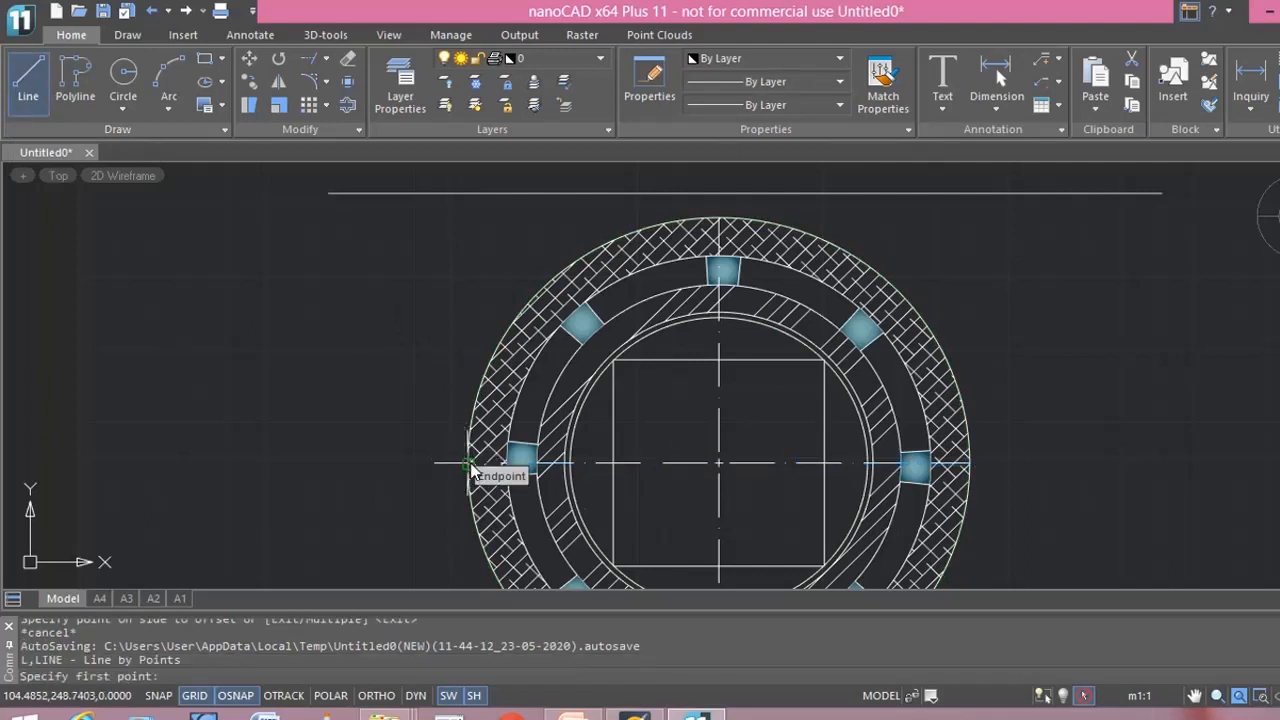
left_click(470, 466)
left_click(470, 291)
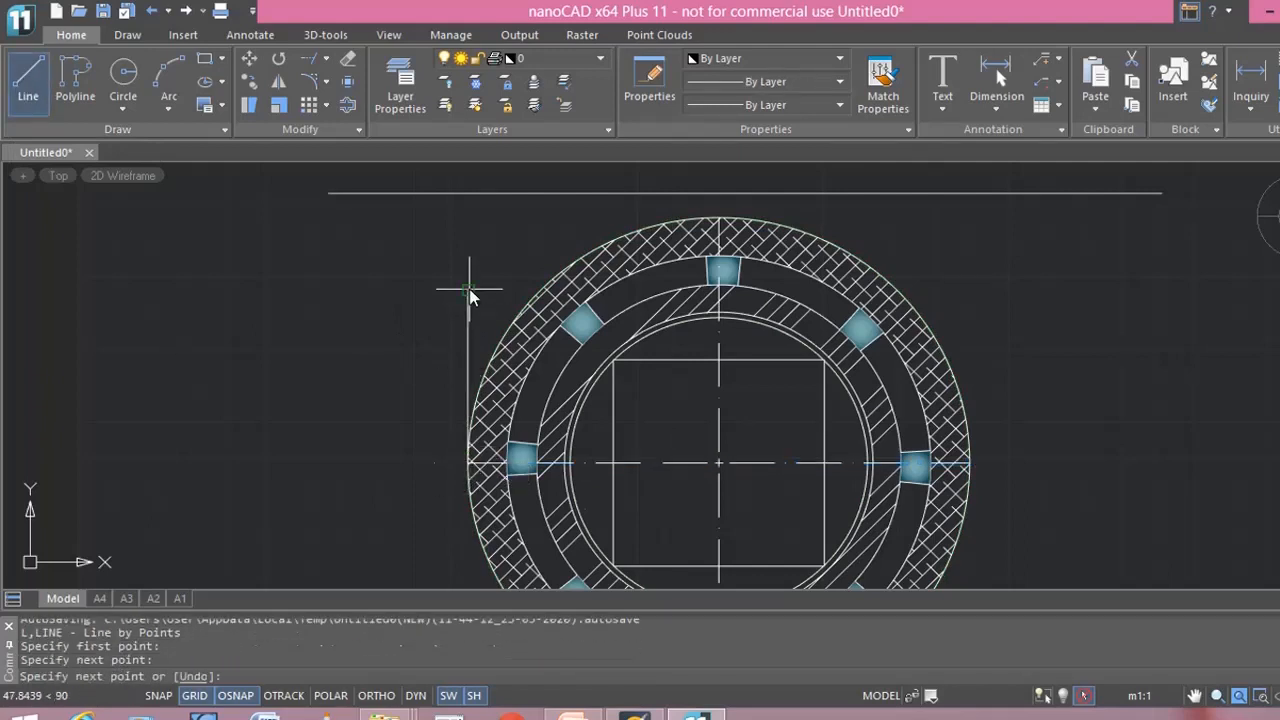
key("Escape")
Draw a vertical line about 51 long upward from the leftmost point of the outer winding's inner circle.
left_click(75, 80)
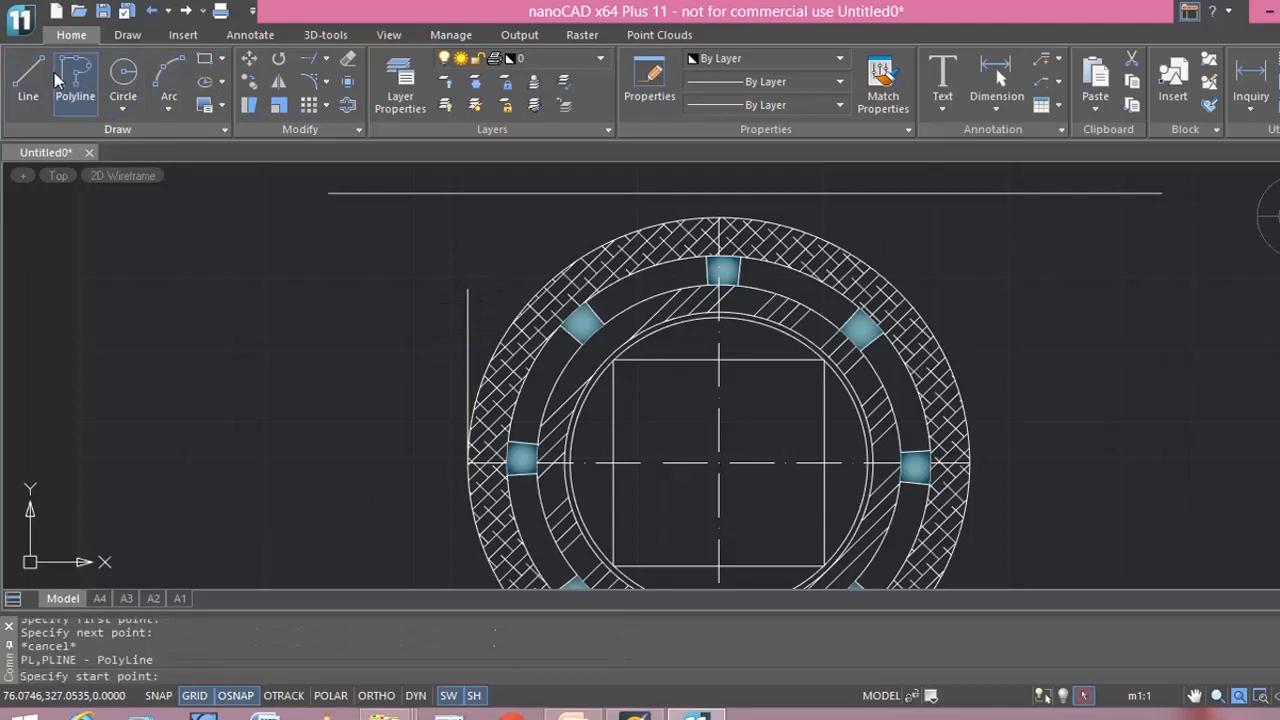
left_click(32, 76)
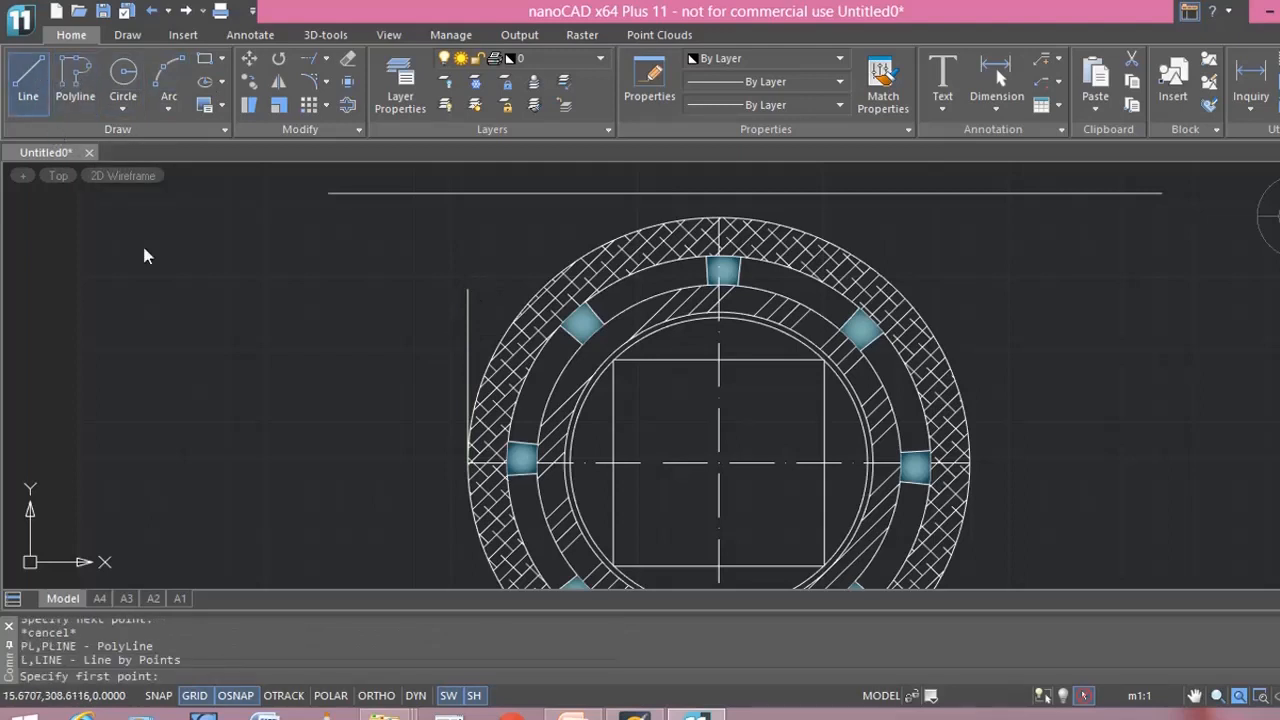
left_click(507, 464)
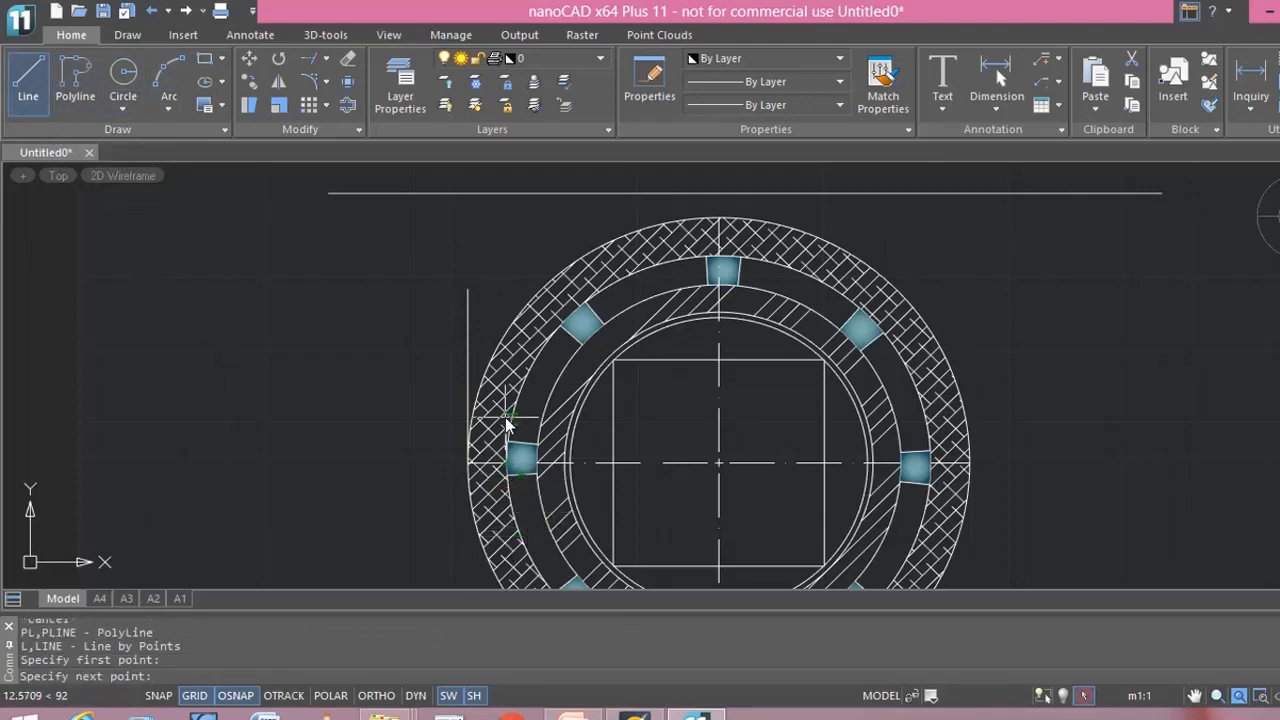
left_click(506, 280)
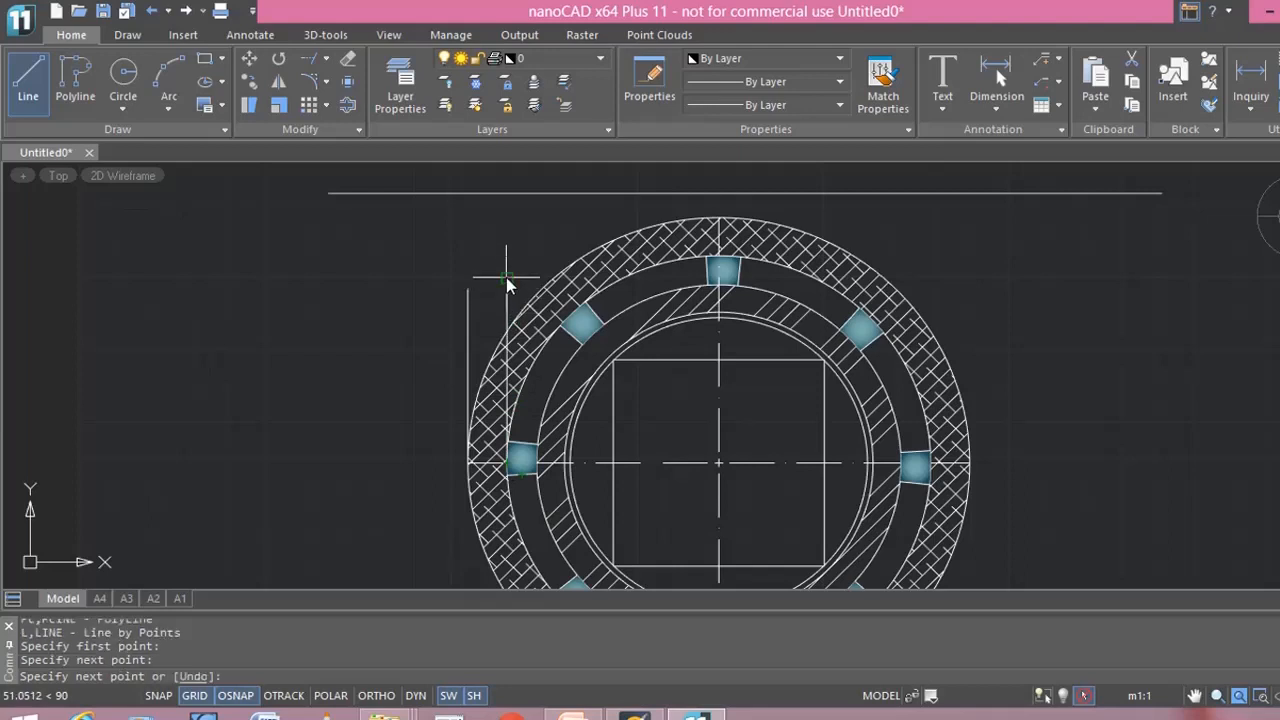
key("Escape")
Draw vertical lines upward from the leftmost points of the inner winding's outer and inner circles, the latter about 68 long.
key("space")
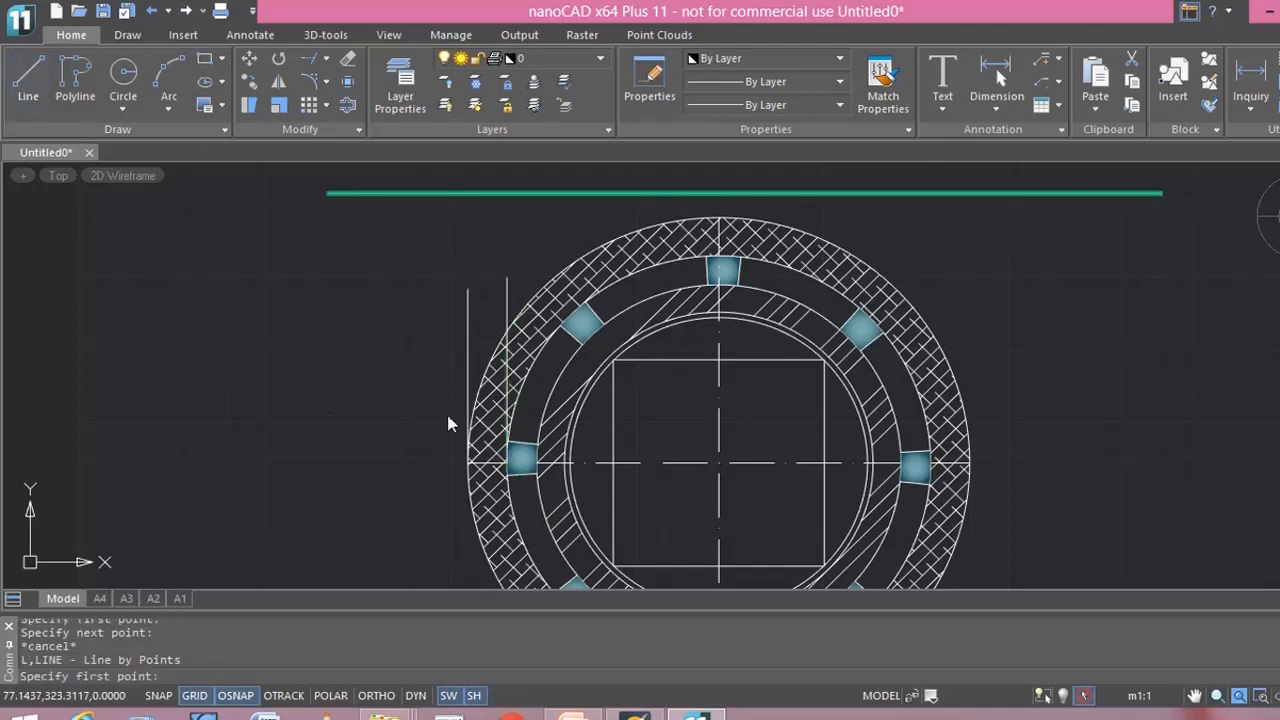
left_click(538, 466)
left_click(540, 219)
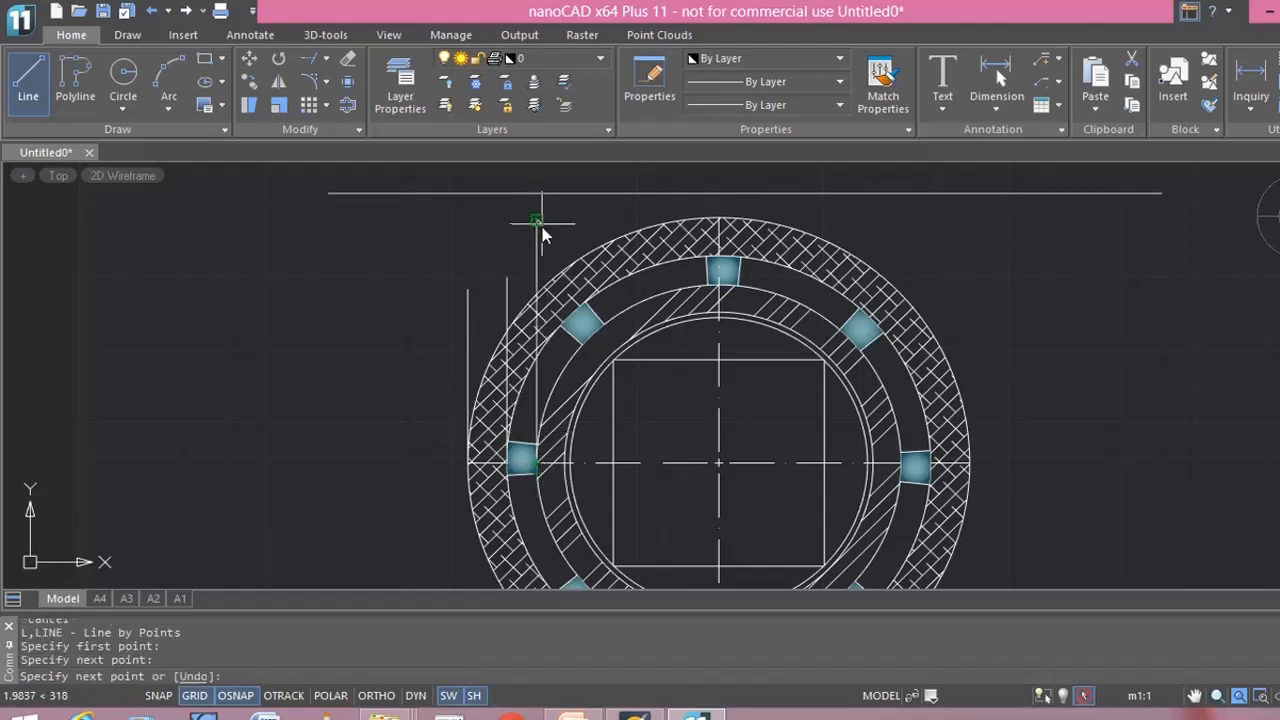
key("Escape")
key("space")
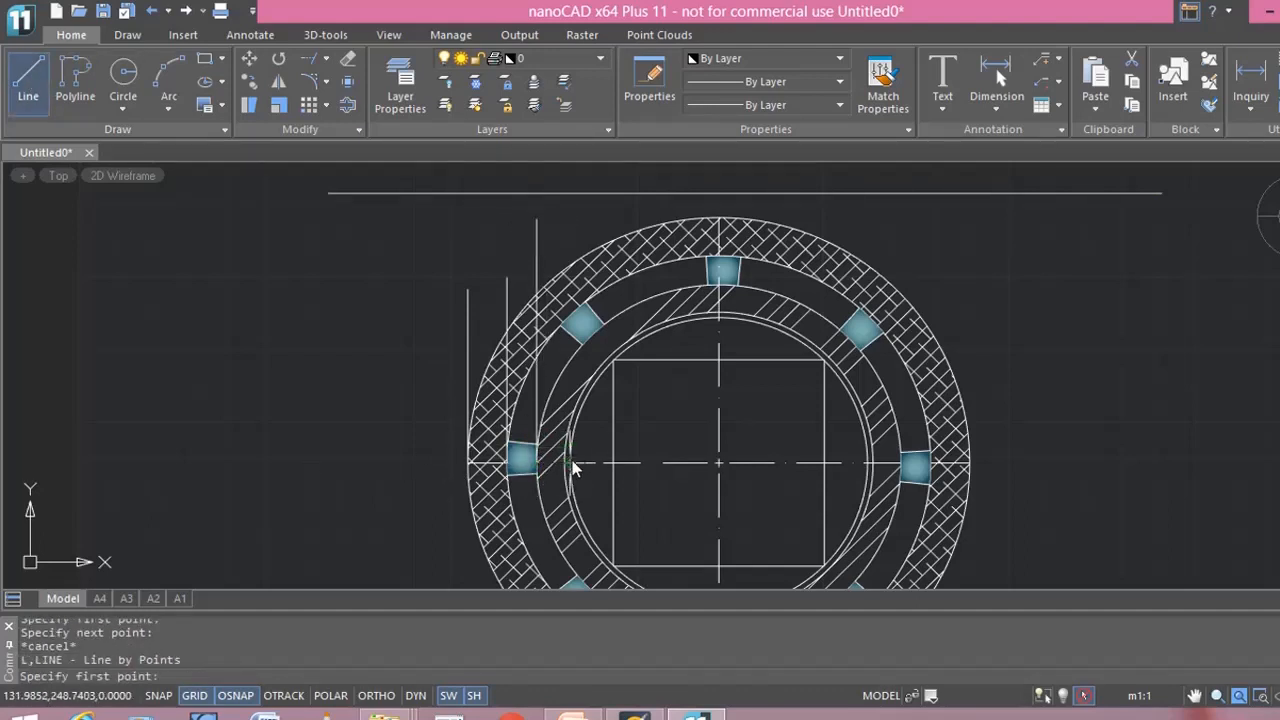
left_click(567, 463)
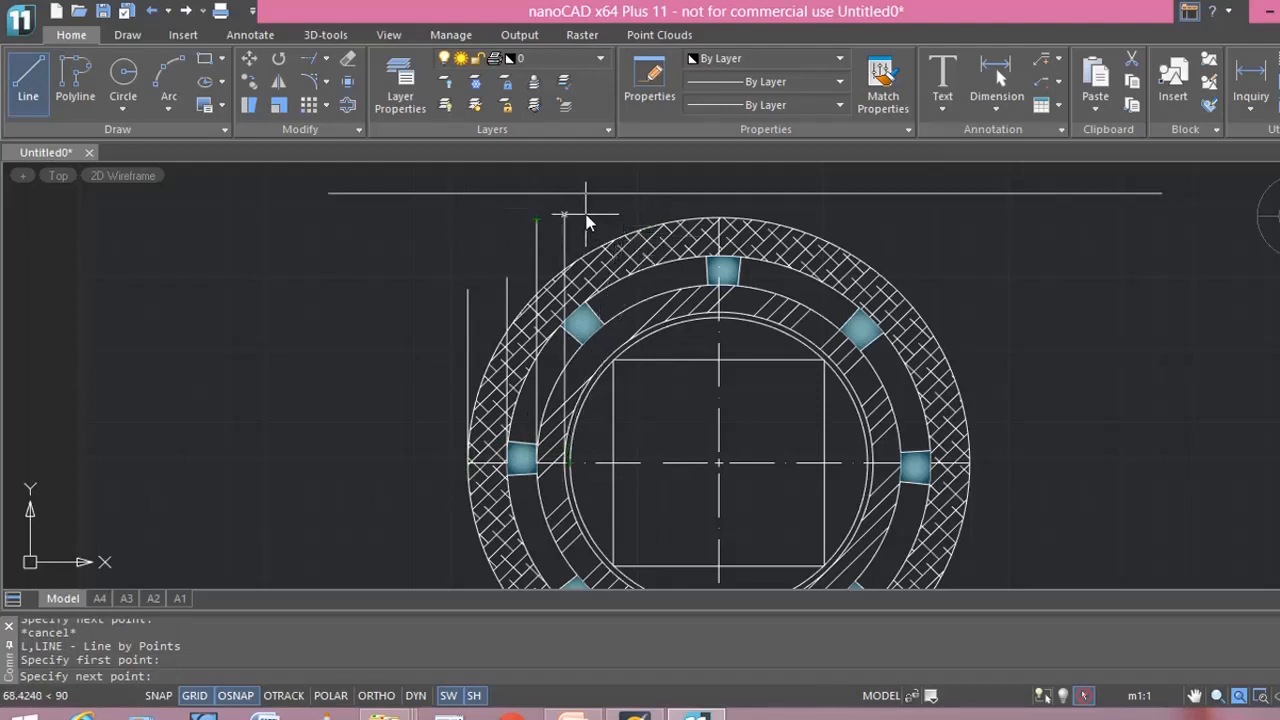
left_click(571, 214)
key("Escape")
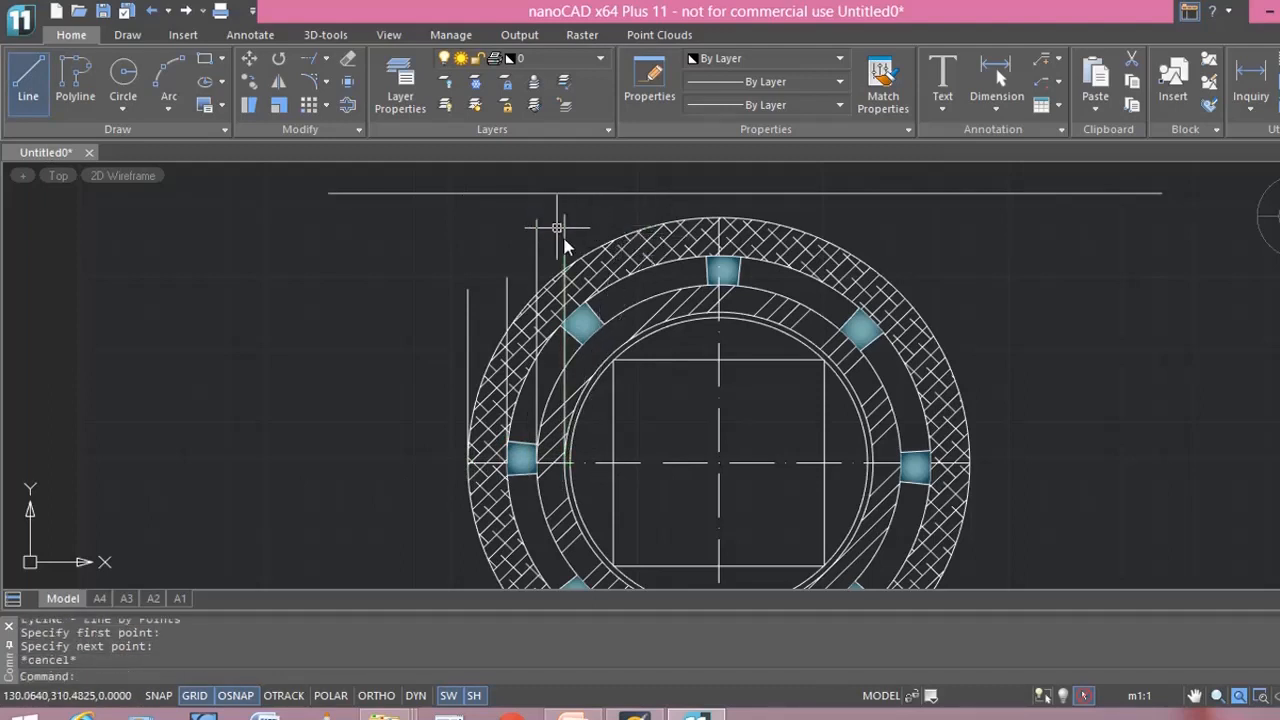
Draw a vertical line about 41 long upward from the core square's upper-left corner.
left_click(30, 78)
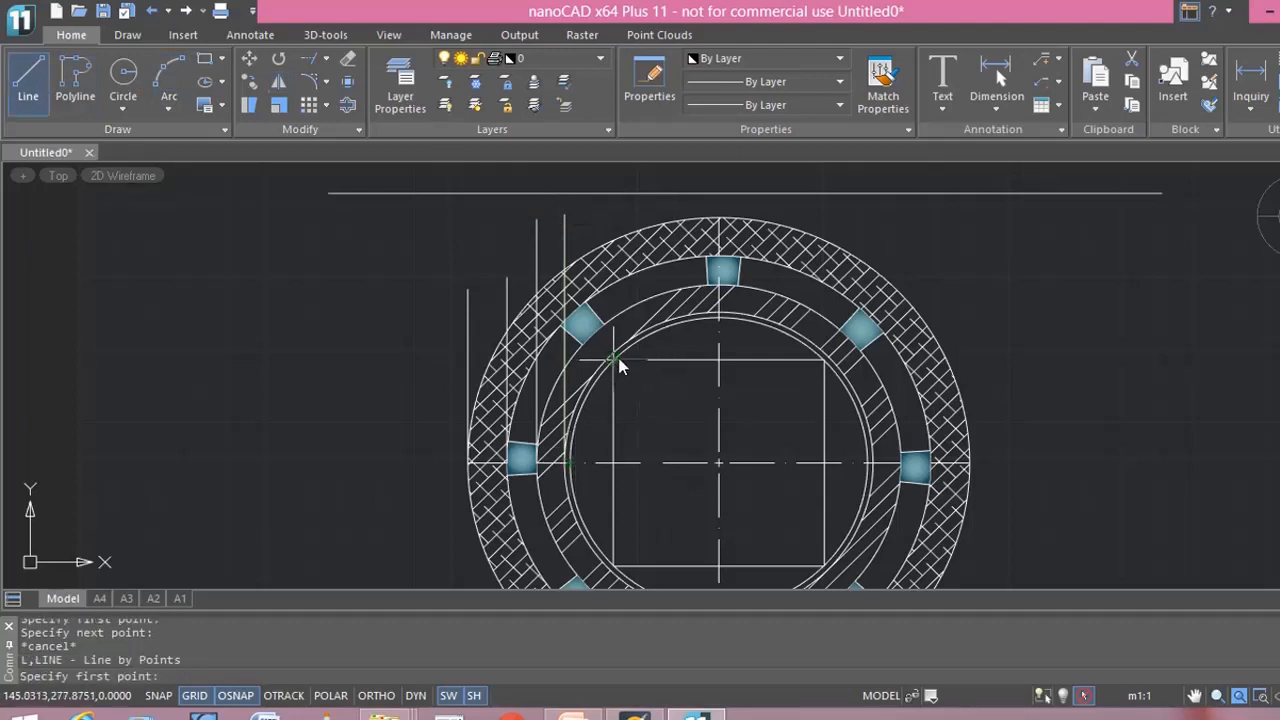
scroll(614, 360, "up", 2)
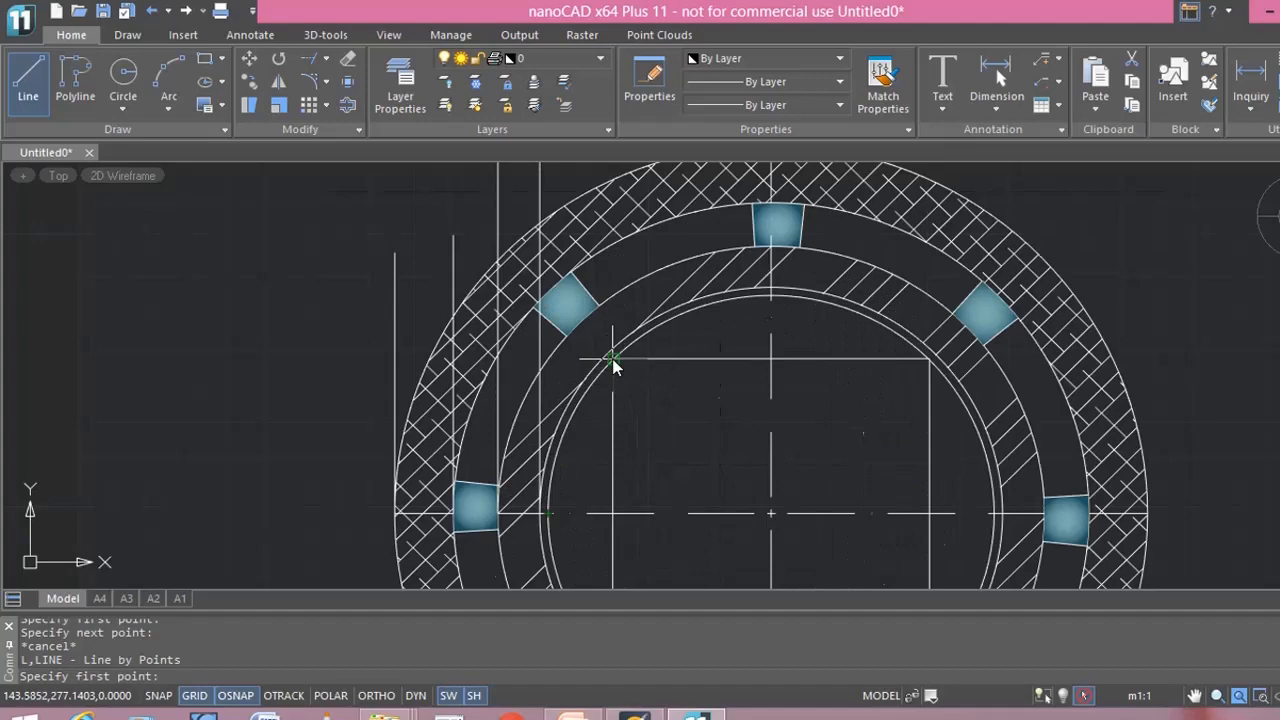
left_click(613, 362)
scroll(604, 275, "down", 3)
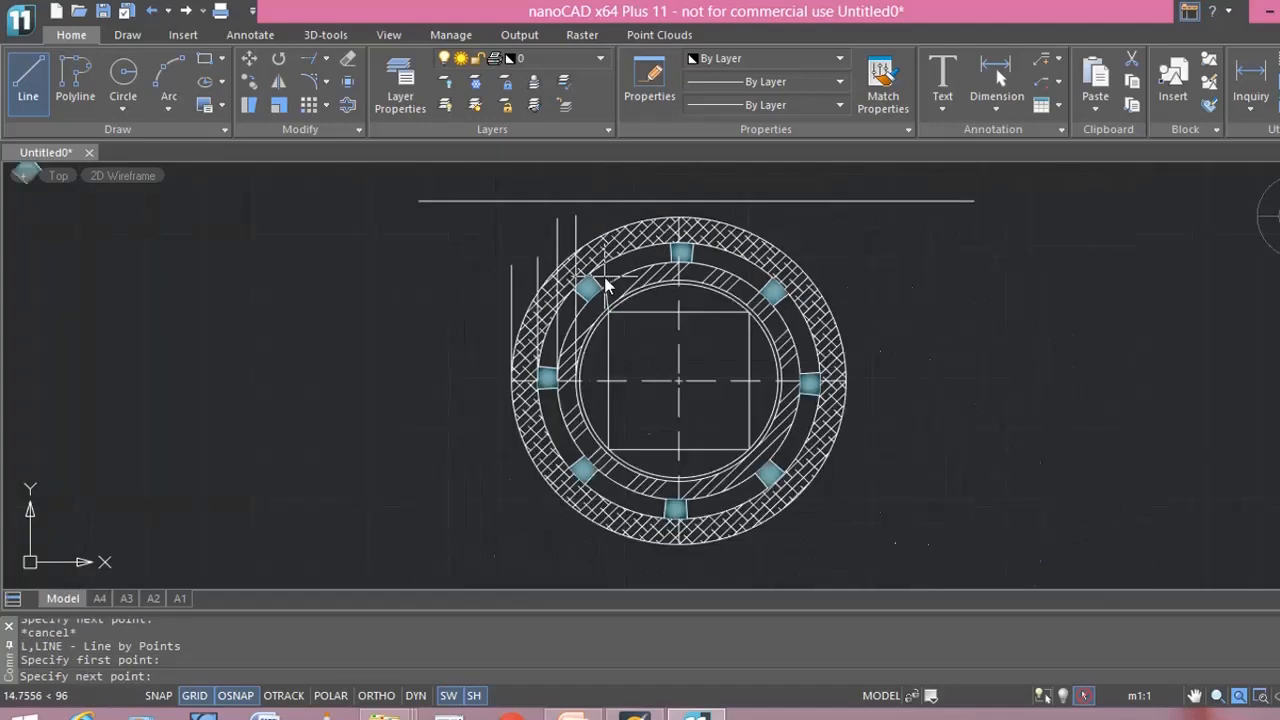
left_click(606, 217)
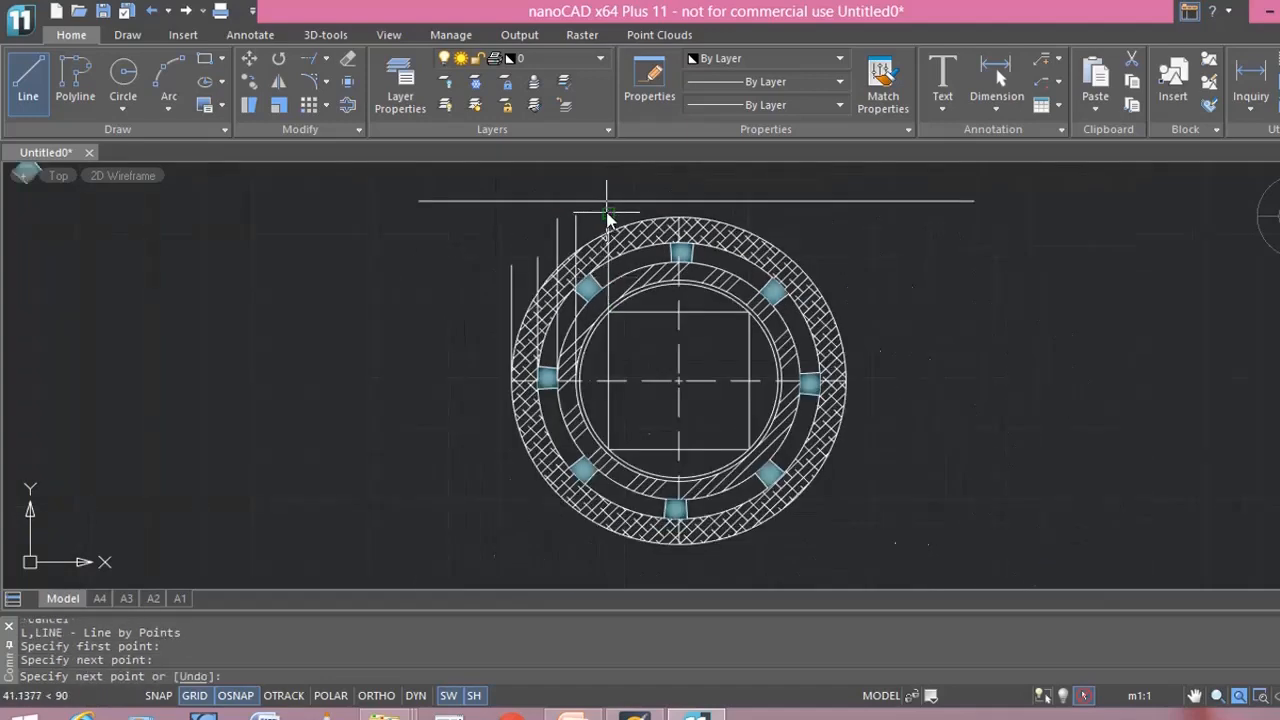
key("Escape")
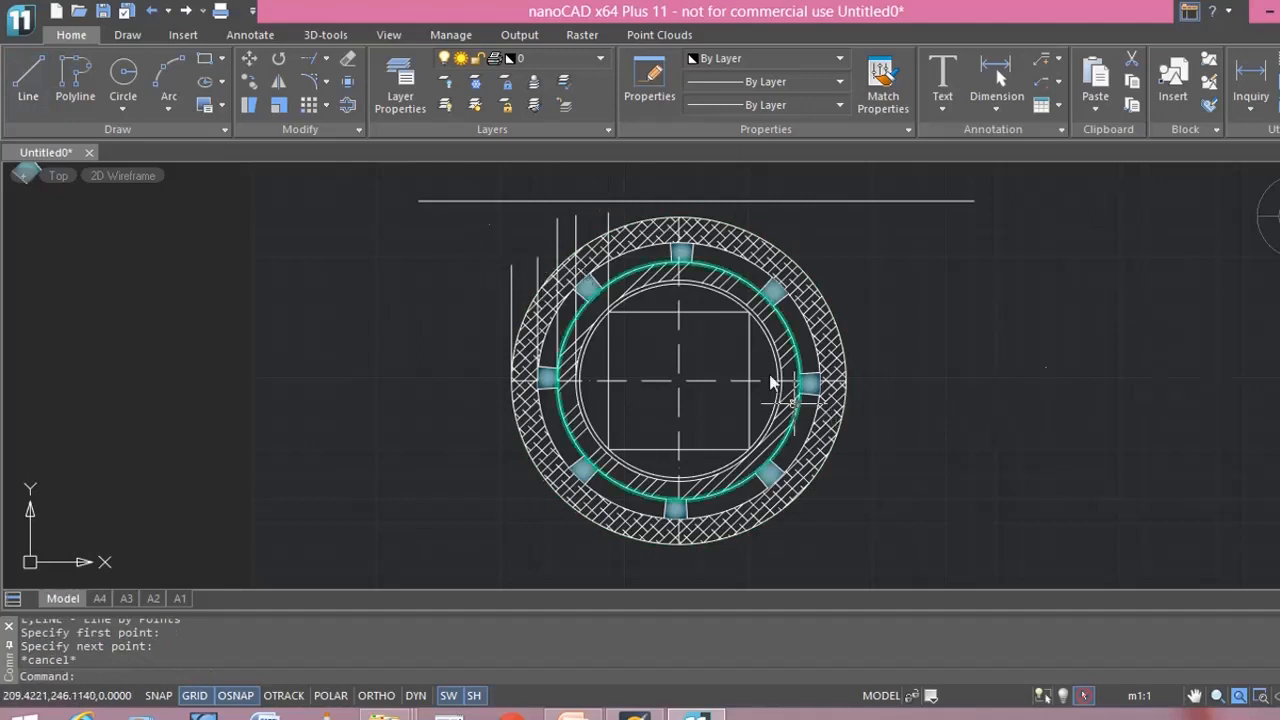
Mirror the five vertical projection lines about the core's vertical centreline, keeping the source lines.
left_click(512, 288)
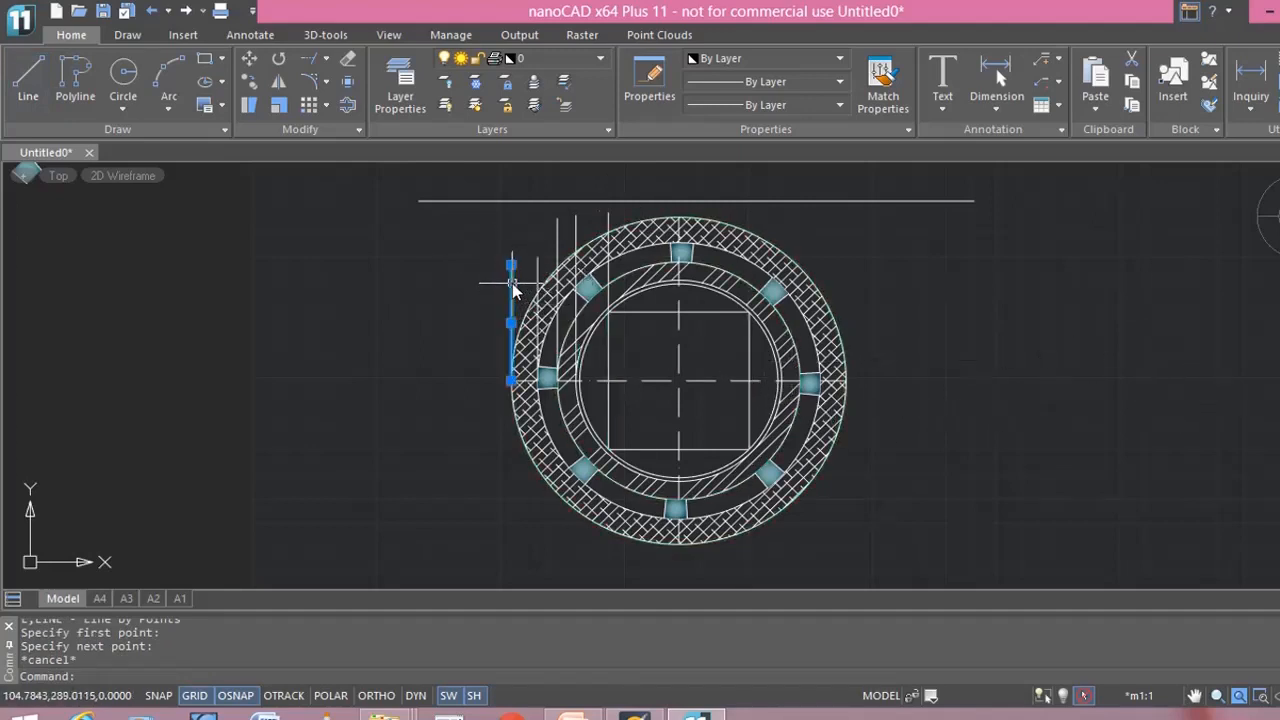
left_click(539, 278)
left_click(557, 232)
left_click(578, 236)
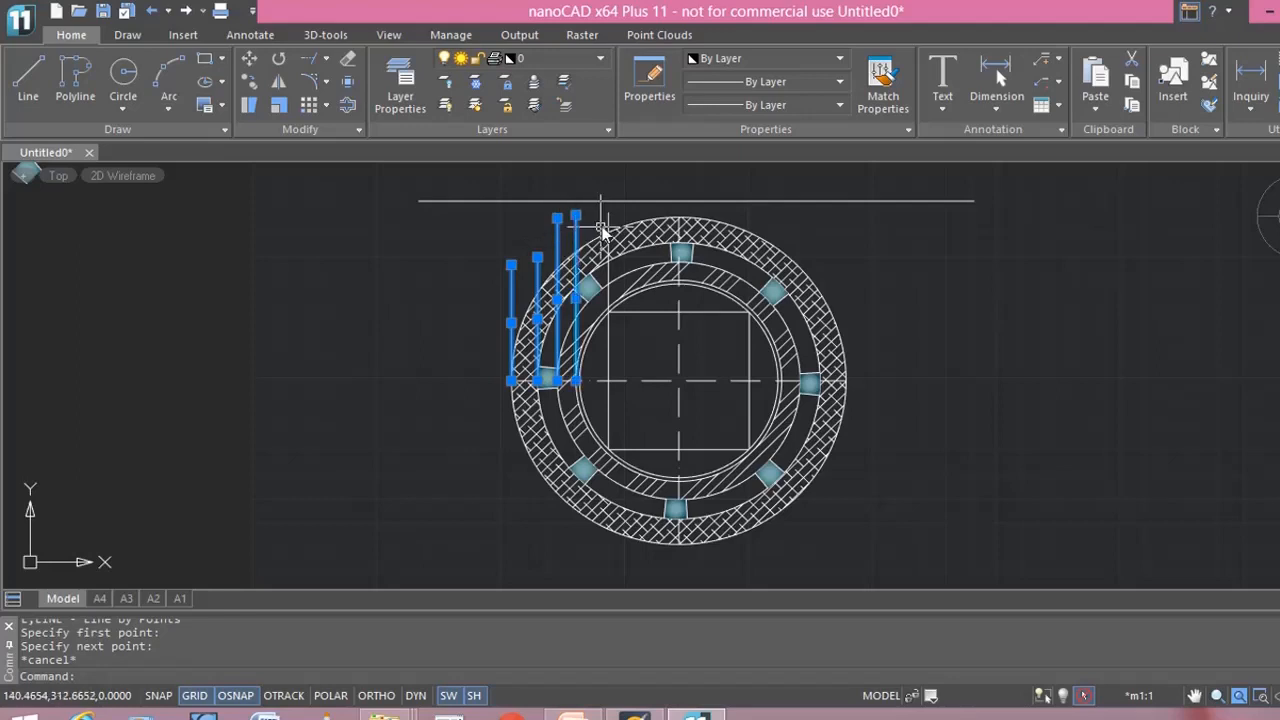
left_click(608, 228)
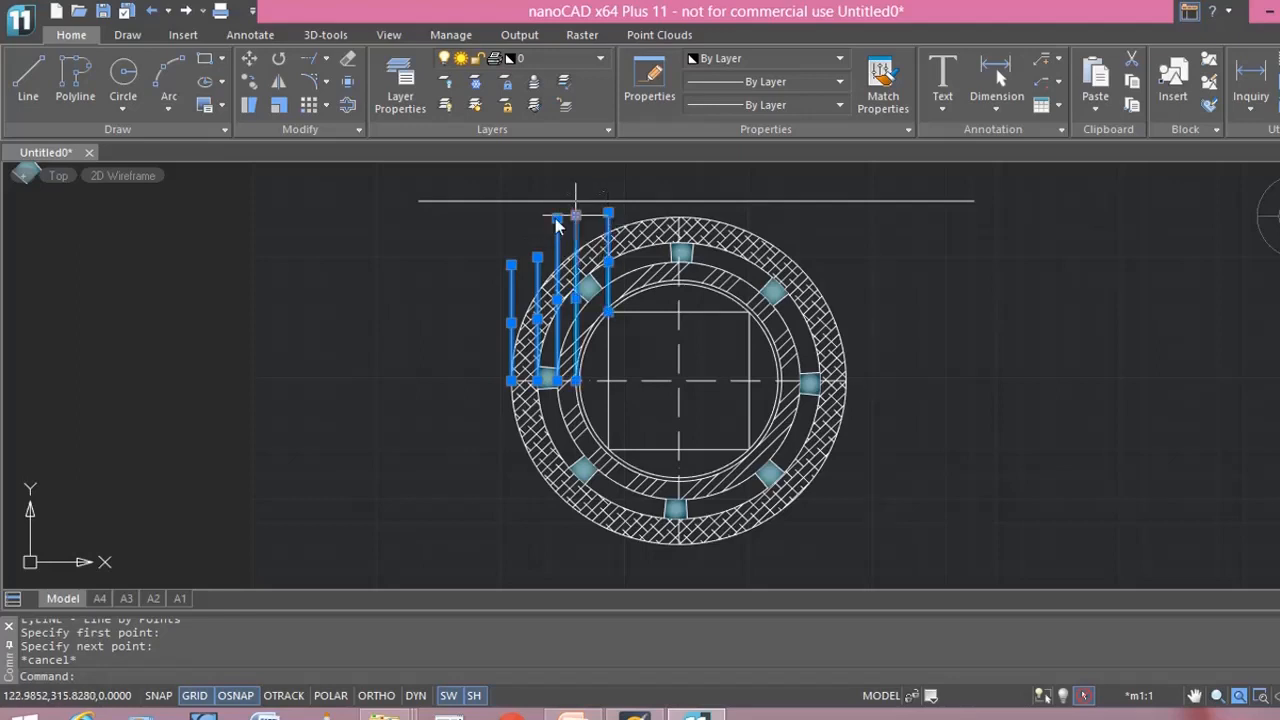
left_click(284, 81)
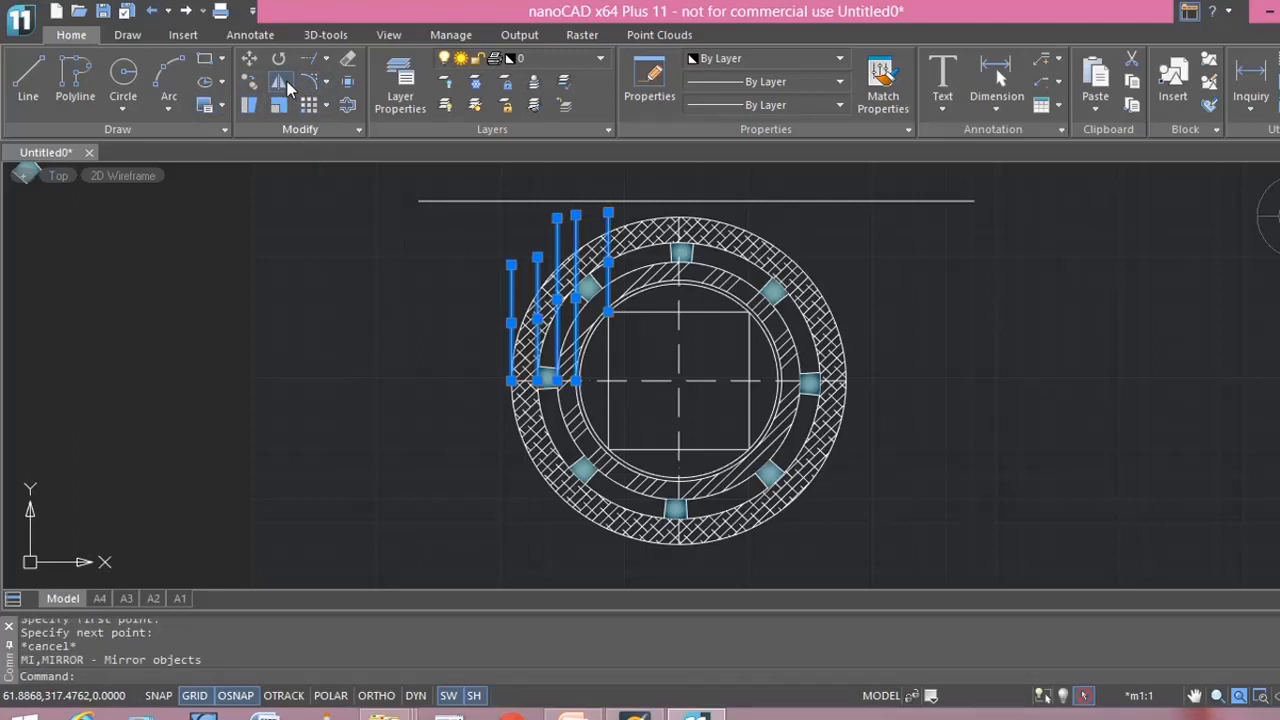
left_click(679, 381)
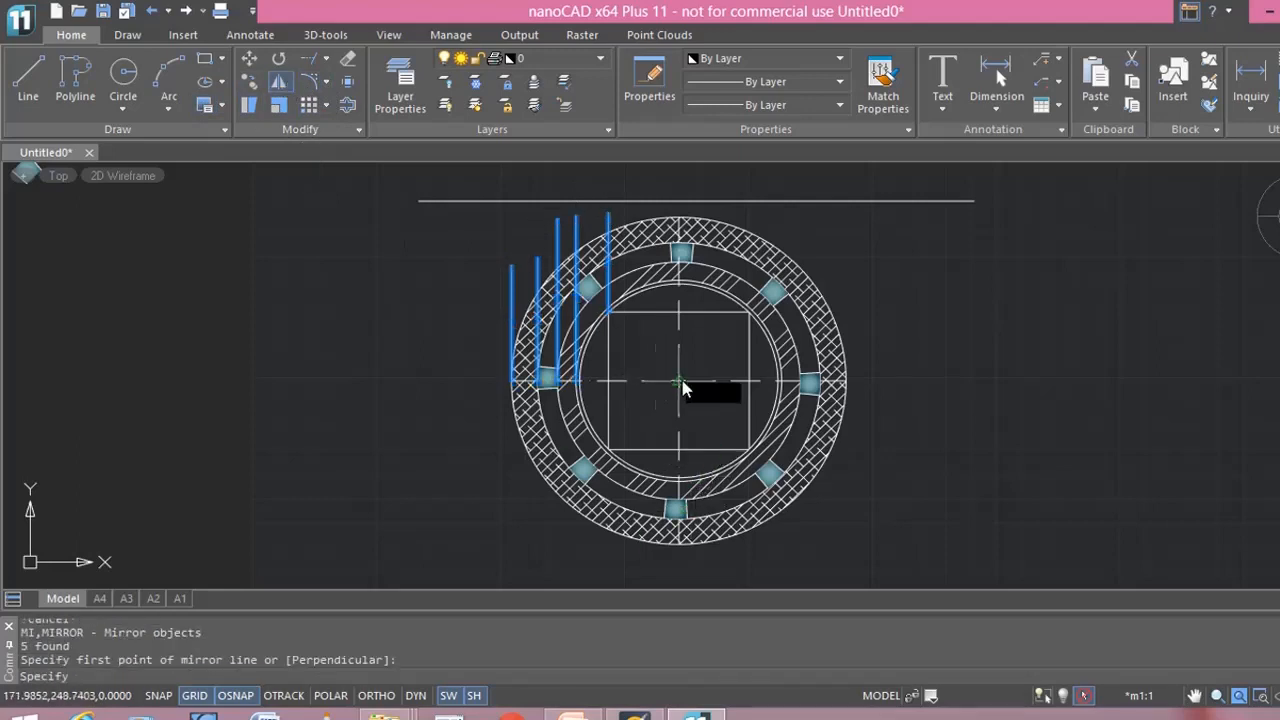
left_click(692, 328)
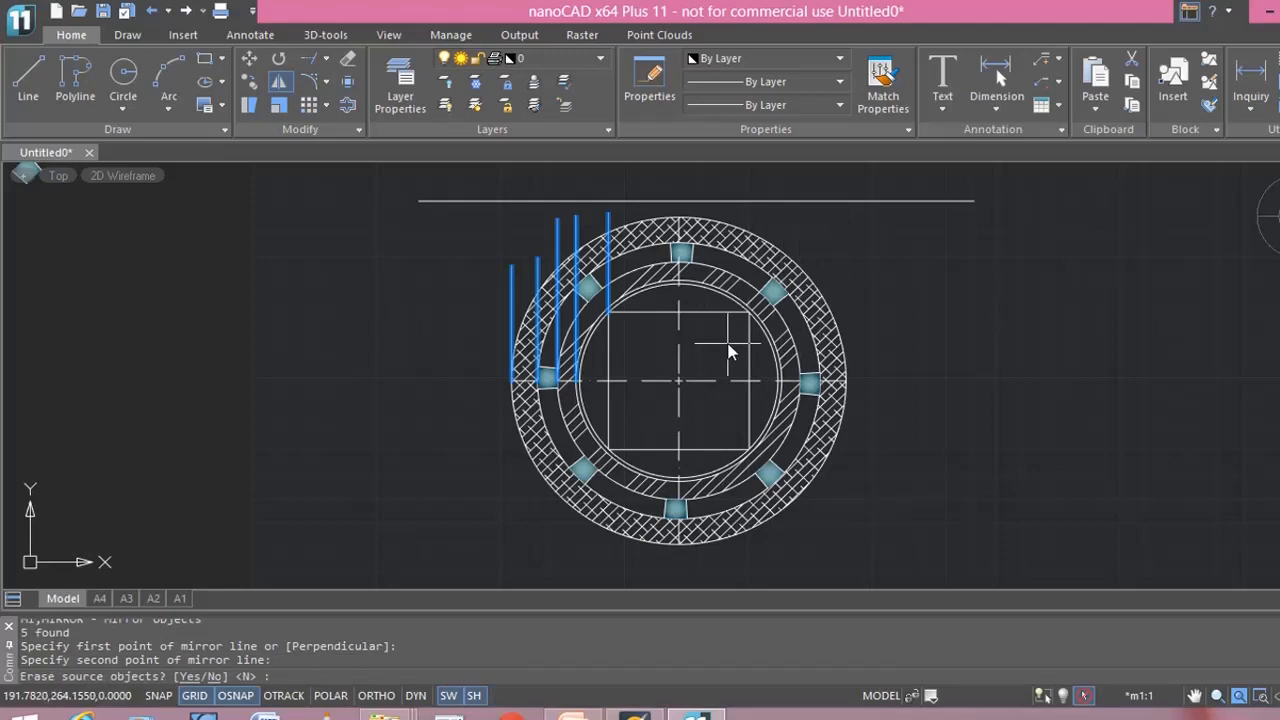
key("Return")
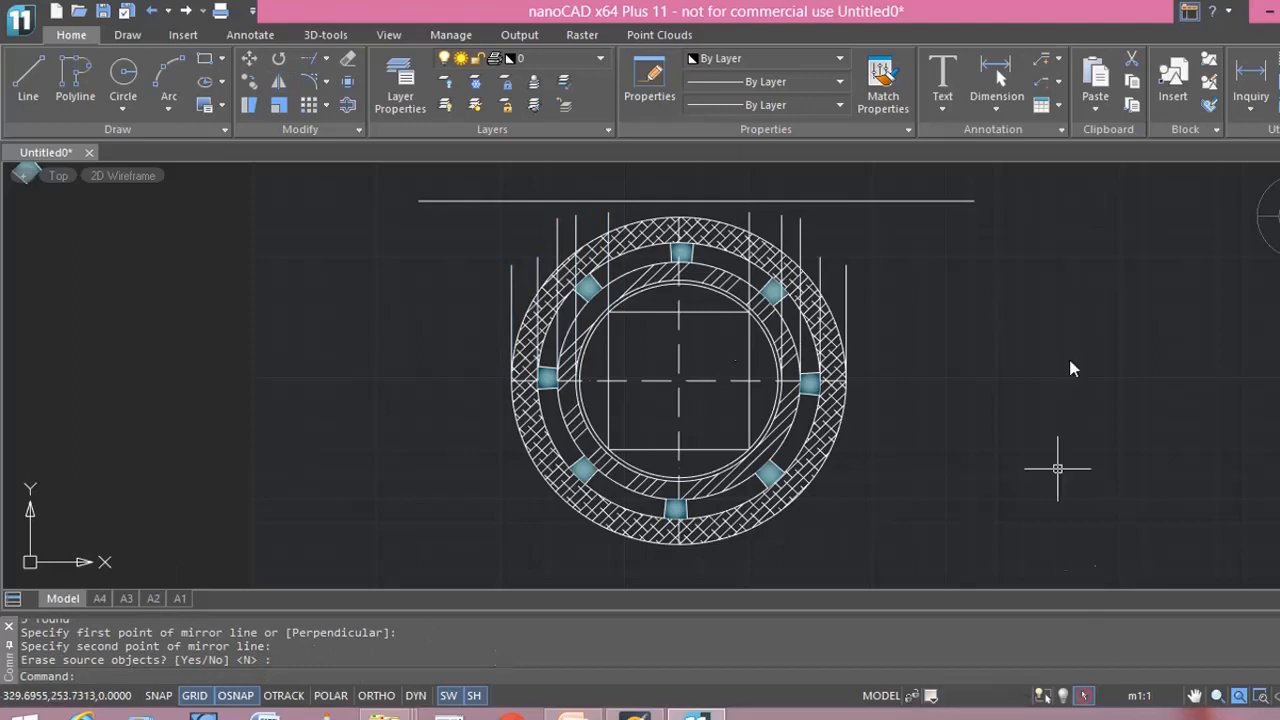
Extend the five vertical projection lines right of the core's centreline up to the topmost horizontal line.
middle_click_drag(957, 357, 960, 457)
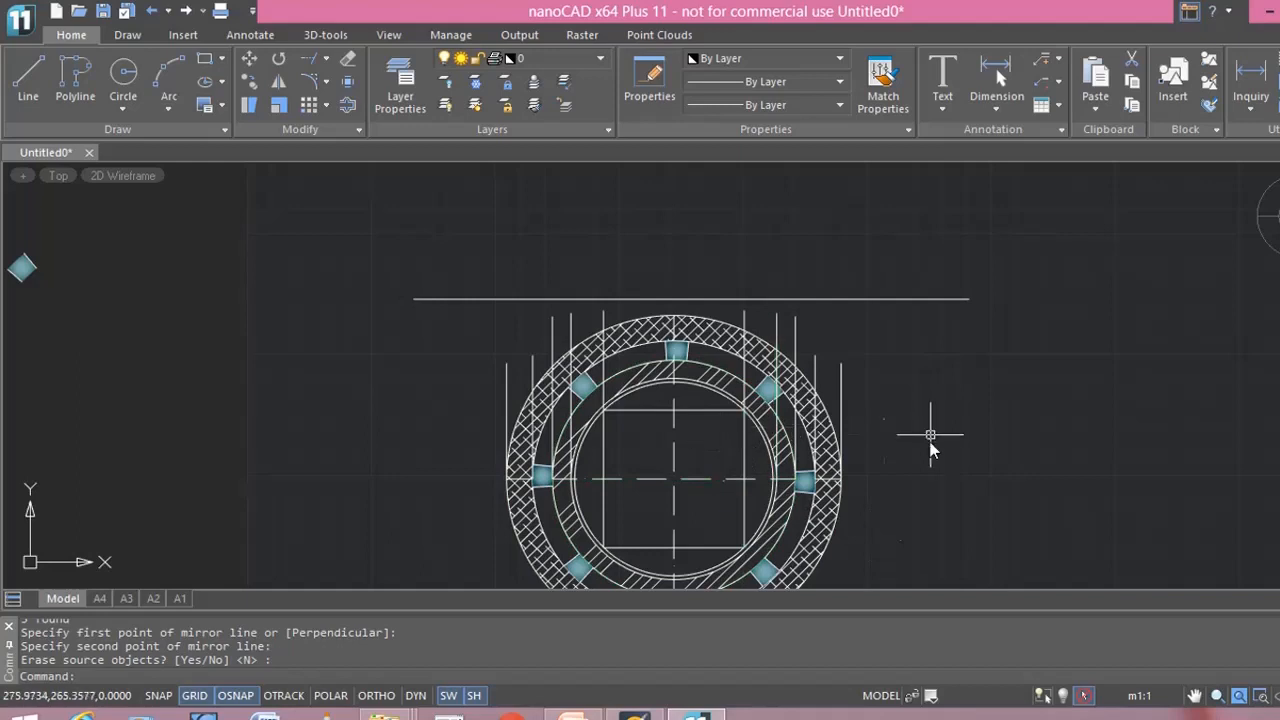
mouse_move(925, 382)
middle_mouse_down()
mouse_move(940, 431)
mouse_move(690, 410)
middle_mouse_up()
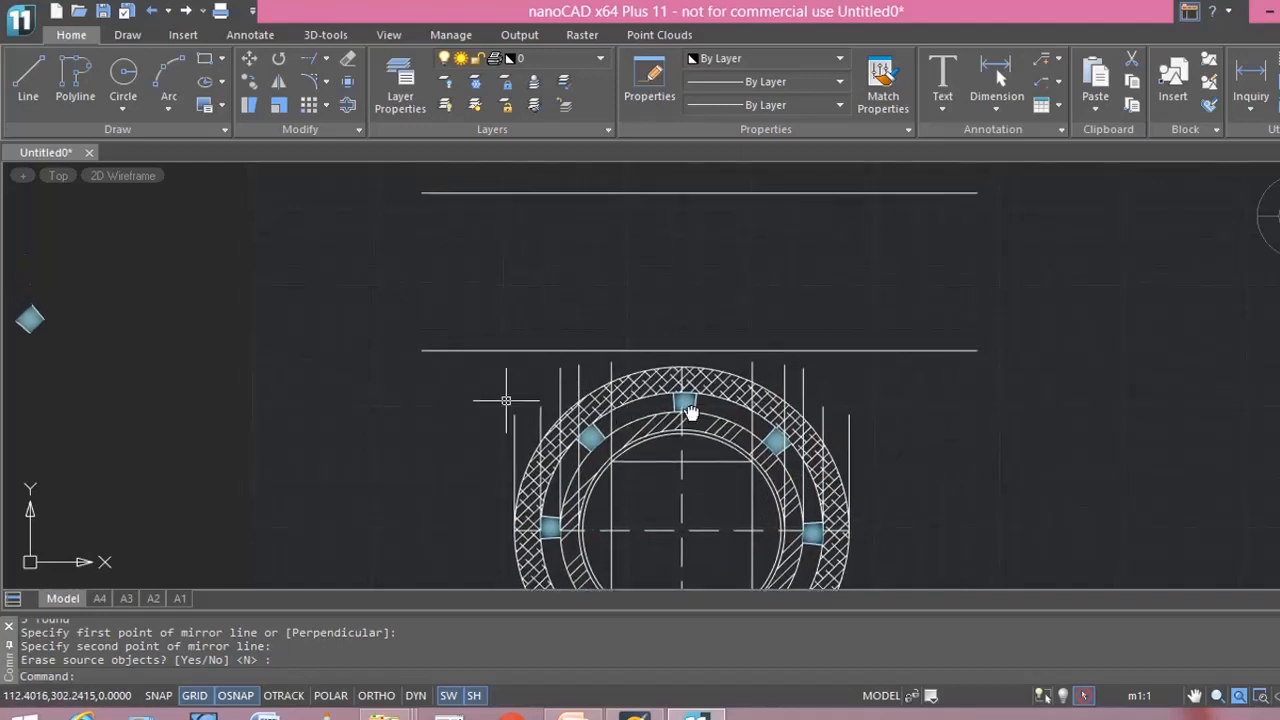
scroll(809, 411, "down", 2)
scroll(783, 246, "down", 2)
middle_click_drag(906, 306, 877, 484)
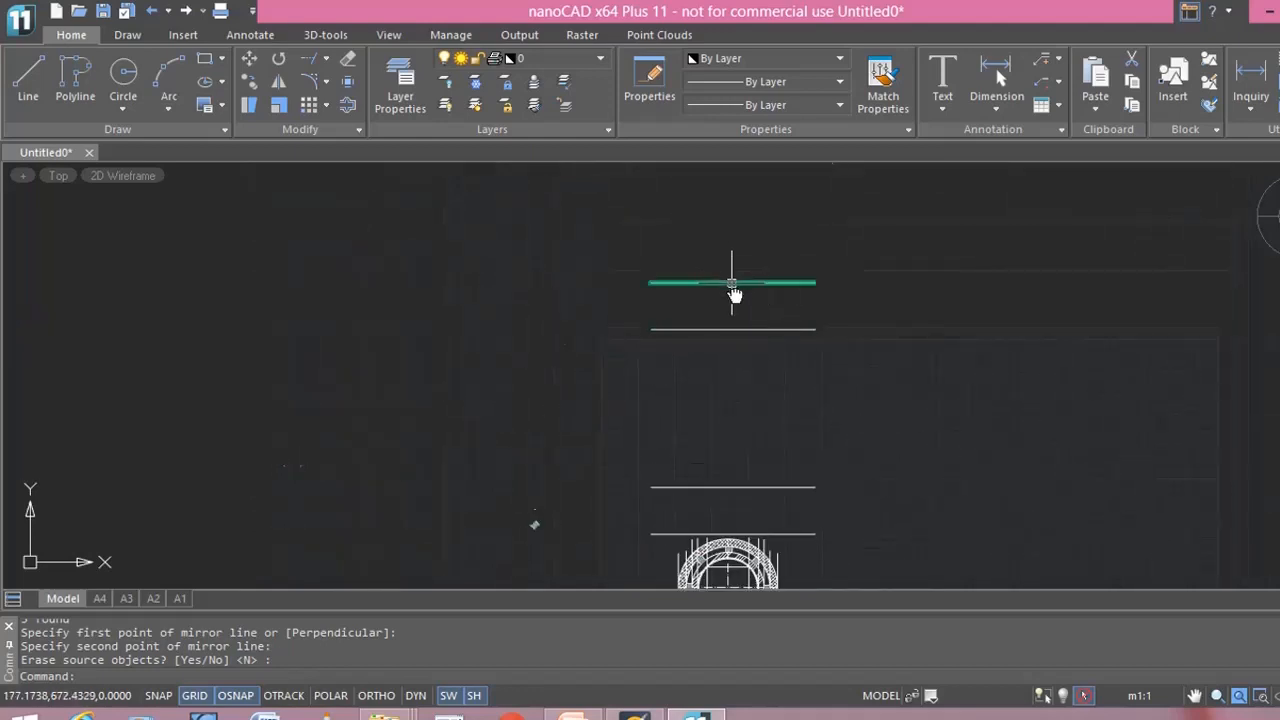
mouse_move(771, 366)
middle_mouse_down()
mouse_move(800, 317)
mouse_move(781, 308)
middle_mouse_up()
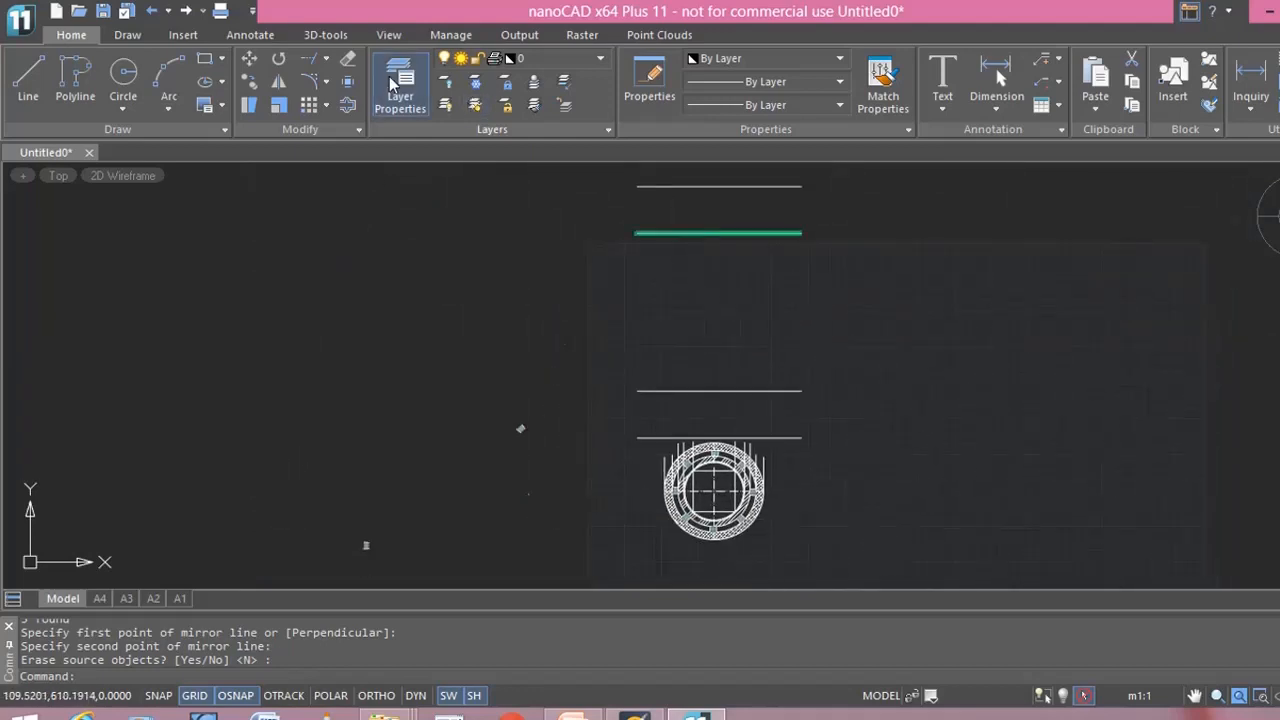
left_click(326, 59)
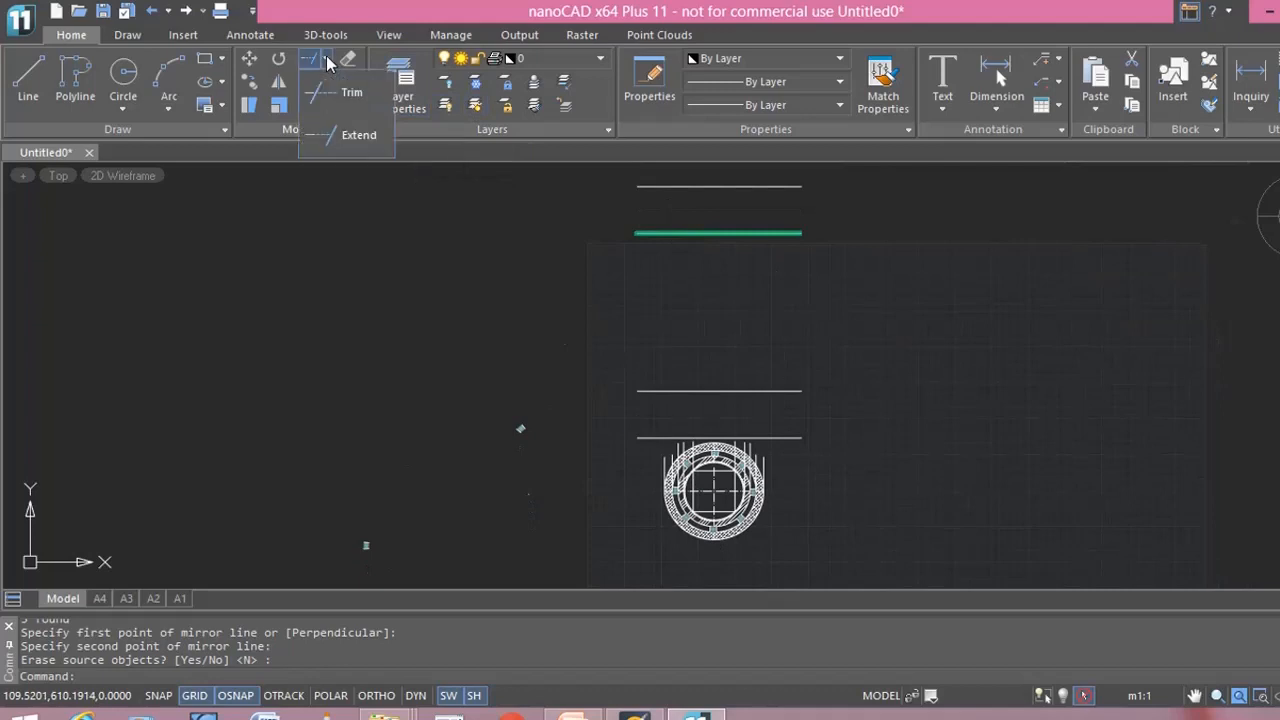
left_click(357, 134)
middle_click_drag(869, 260, 857, 346)
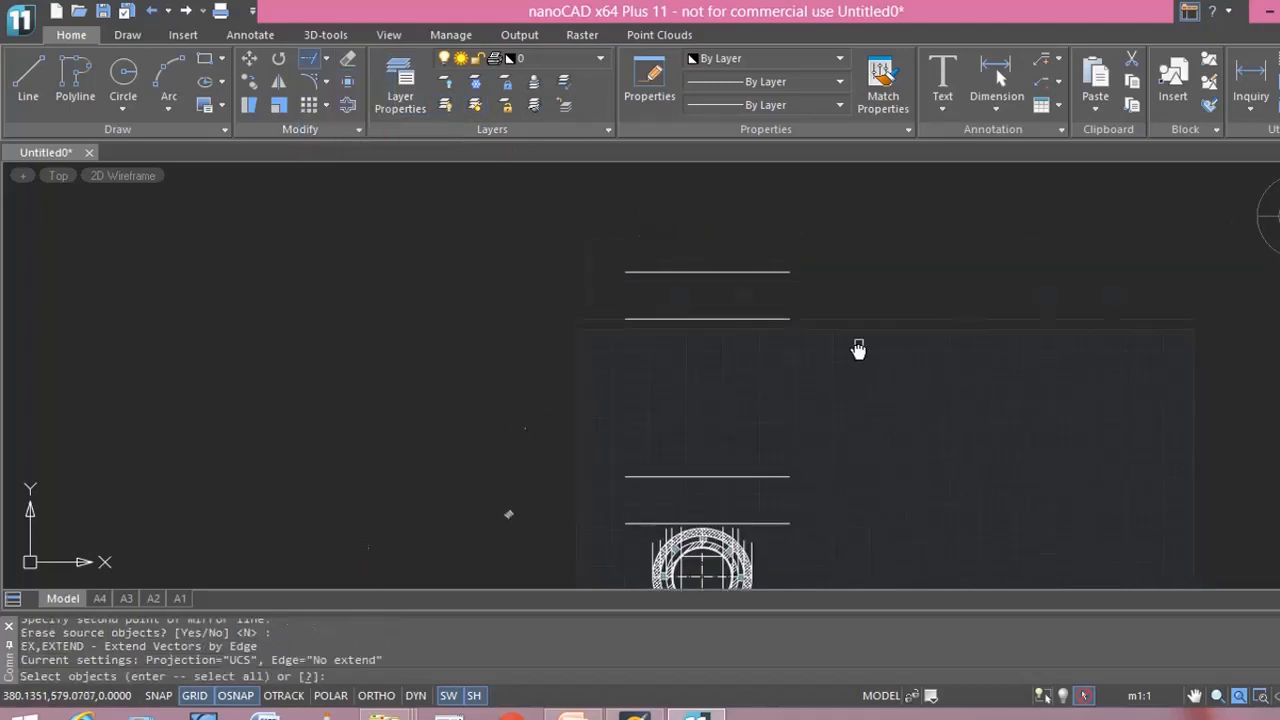
left_click(726, 273)
key("Return")
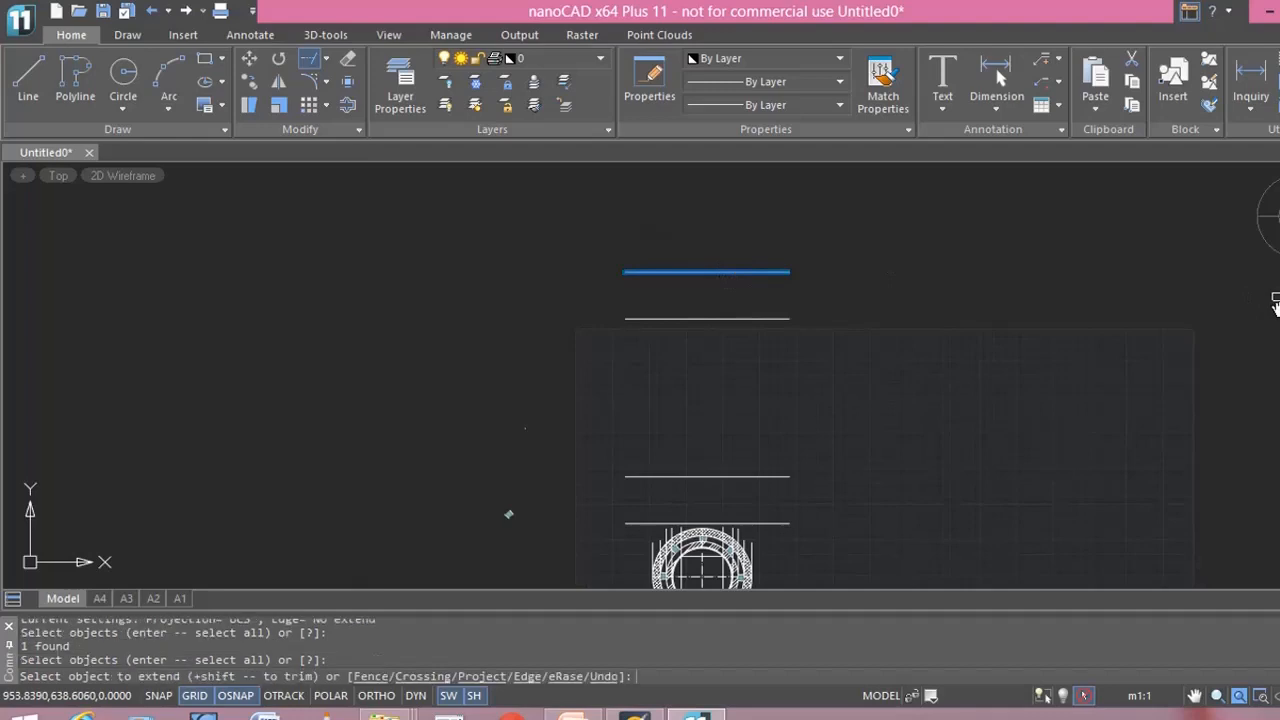
middle_click_drag(983, 457, 1041, 391)
scroll(890, 465, "up", 1)
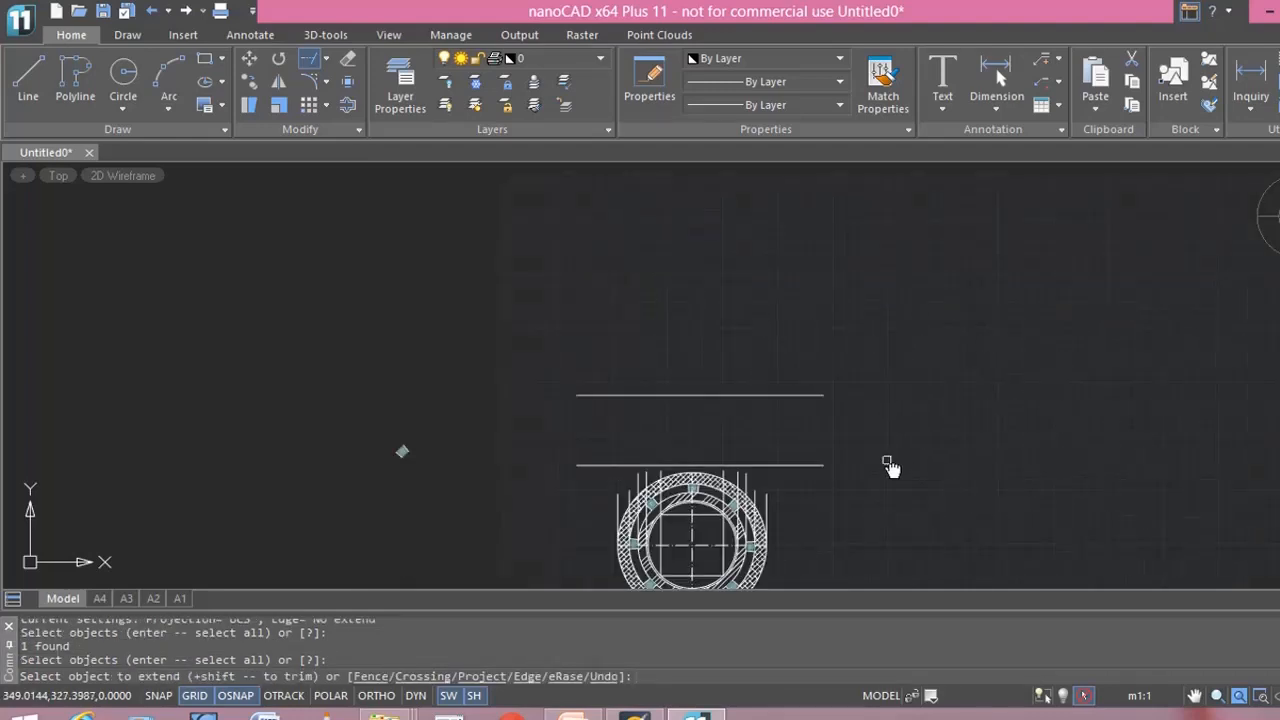
left_click(768, 511)
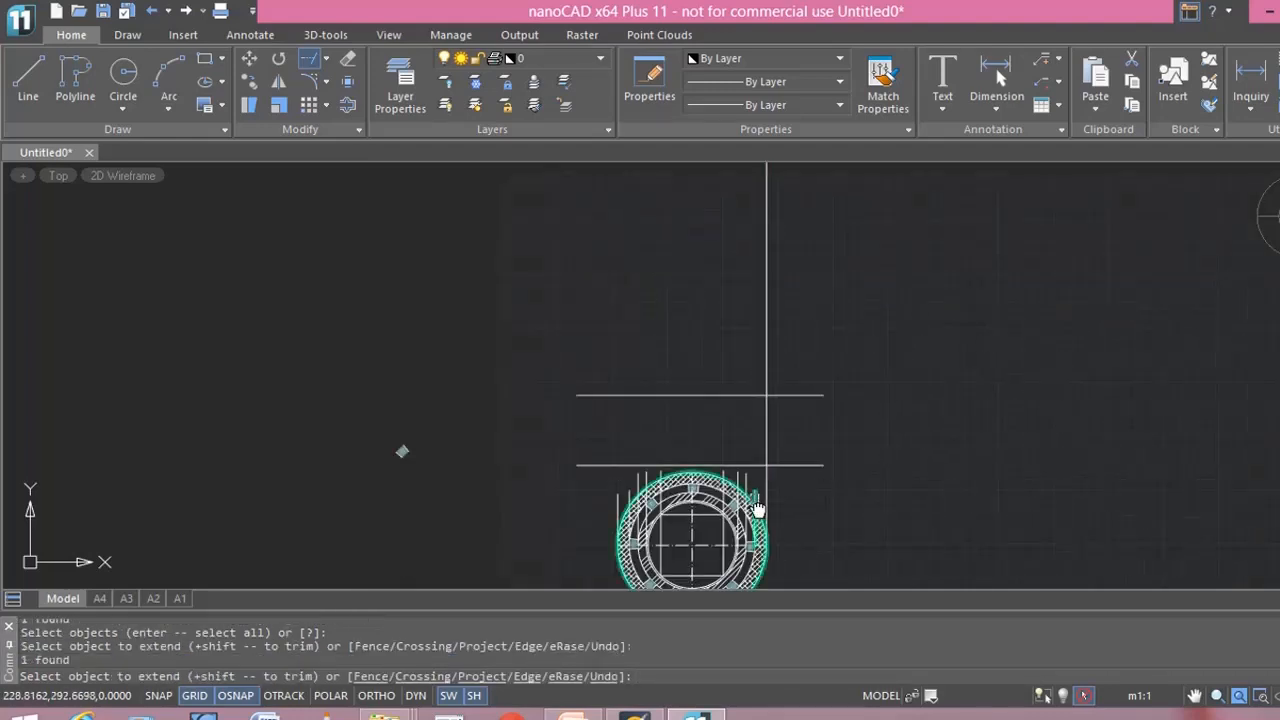
scroll(765, 505, "up", 1)
left_click(755, 503)
left_click(740, 479)
left_click(734, 476)
left_click(708, 471)
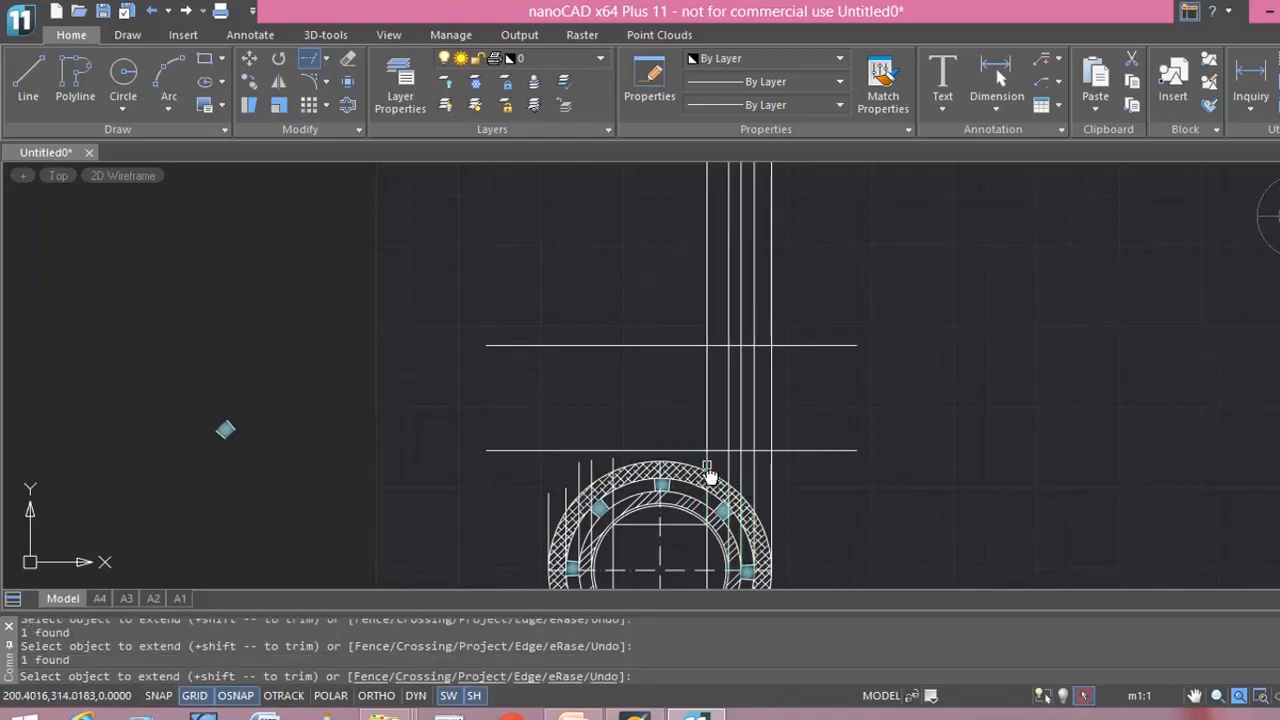
Extend the five vertical projection lines left of the core's centreline up to the same topmost horizontal boundary.
left_click(613, 470)
left_click(590, 476)
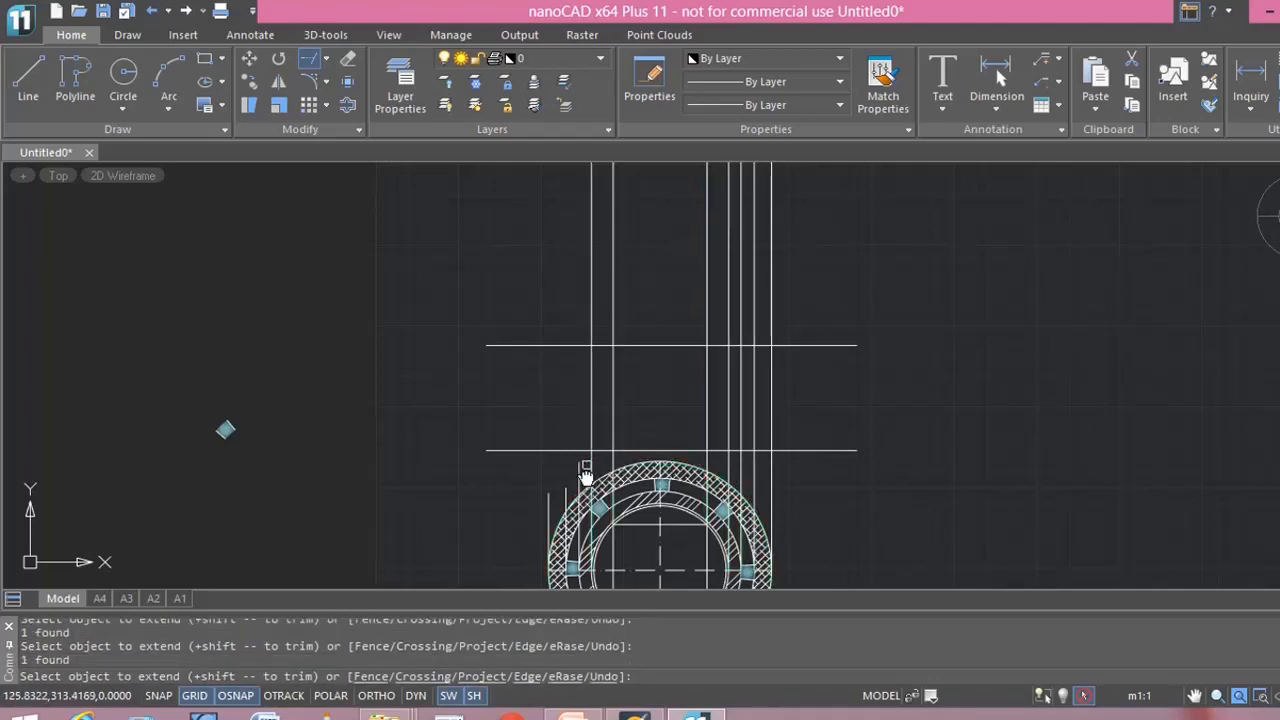
left_click(579, 488)
left_click(565, 503)
left_click(551, 502)
scroll(900, 410, "down", 3)
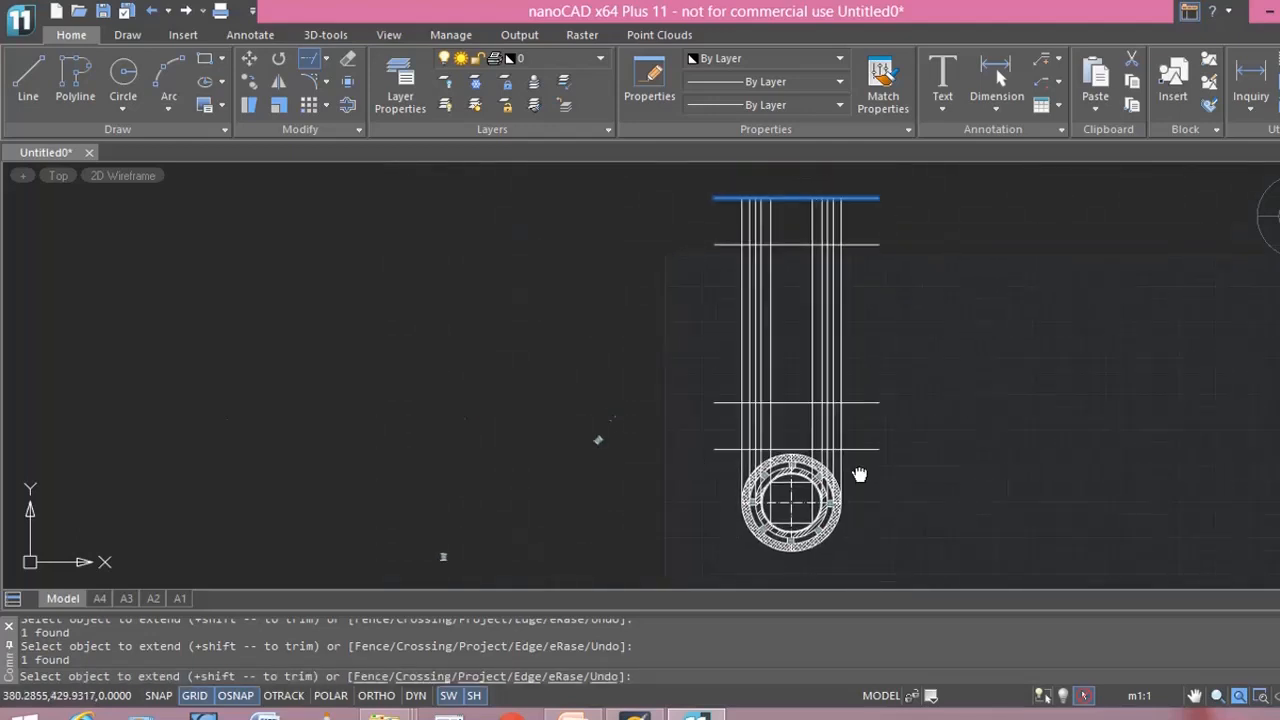
middle_click_drag(860, 475, 746, 572)
key("Escape")
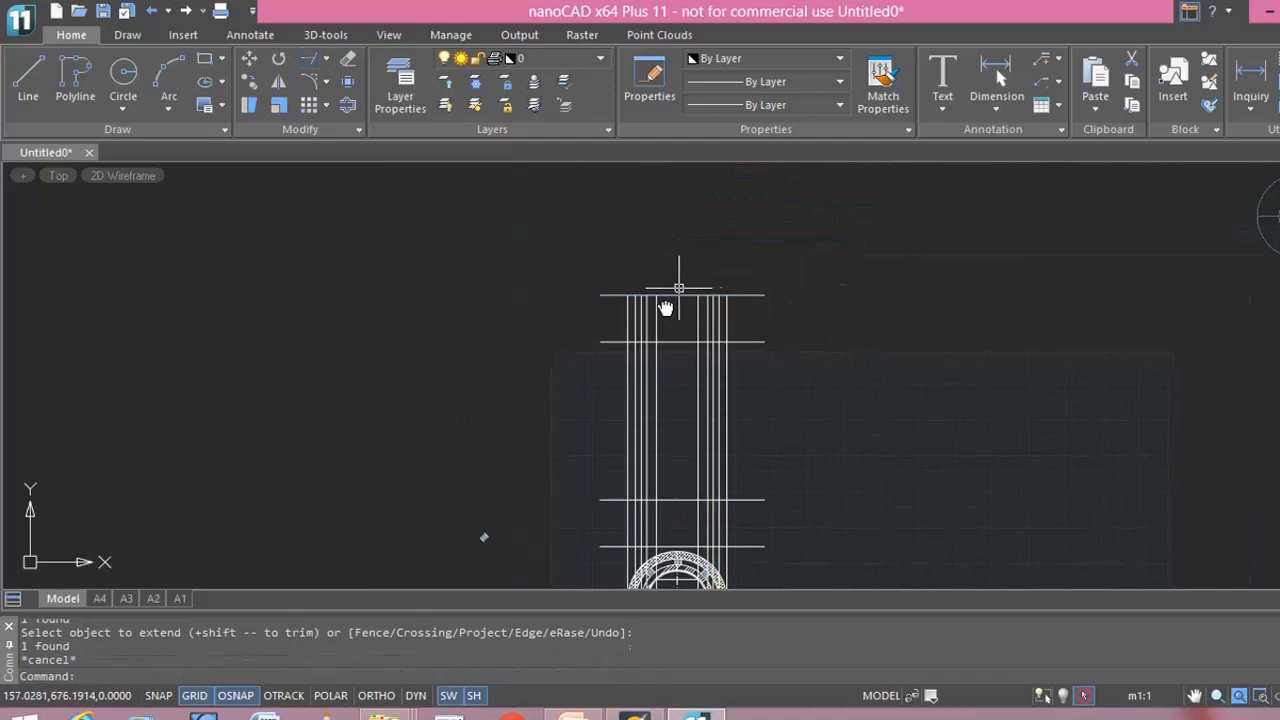
Switch to the PowerPoint presentation and examine the Section Plan and Elevation slide.
middle_click_drag(853, 381, 820, 375)
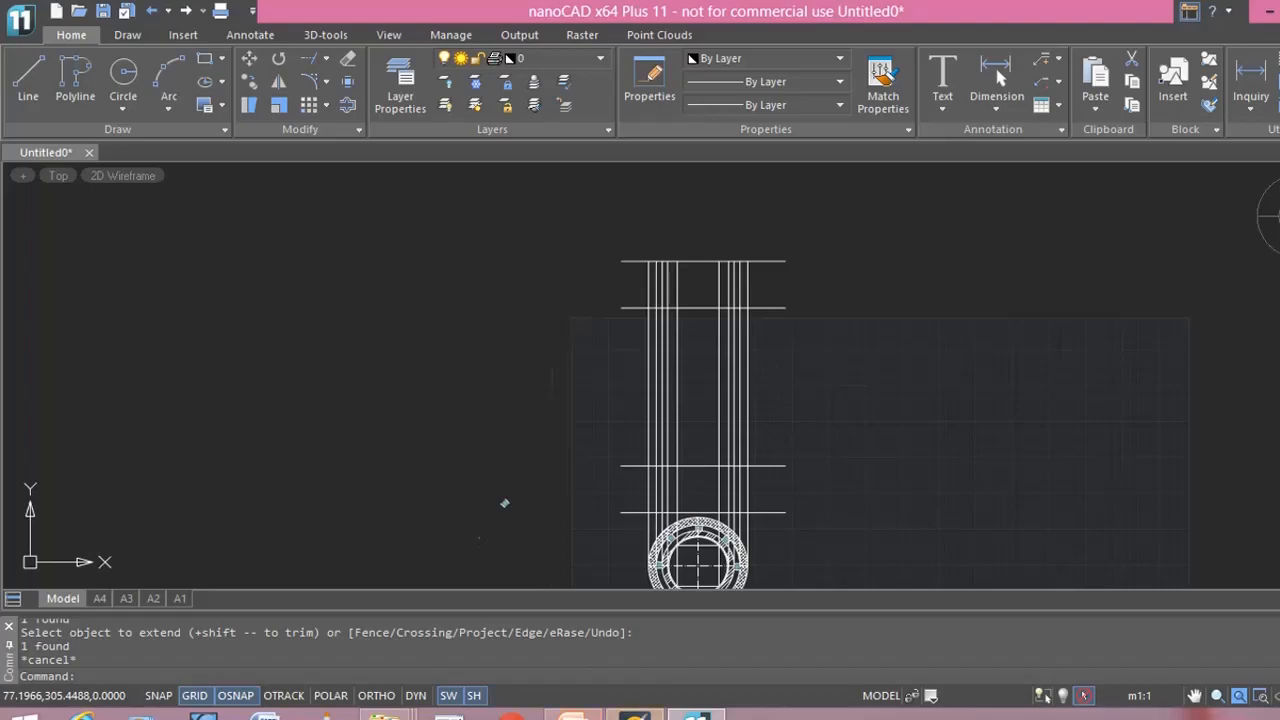
left_click(573, 716)
scroll(995, 470, "up", 1)
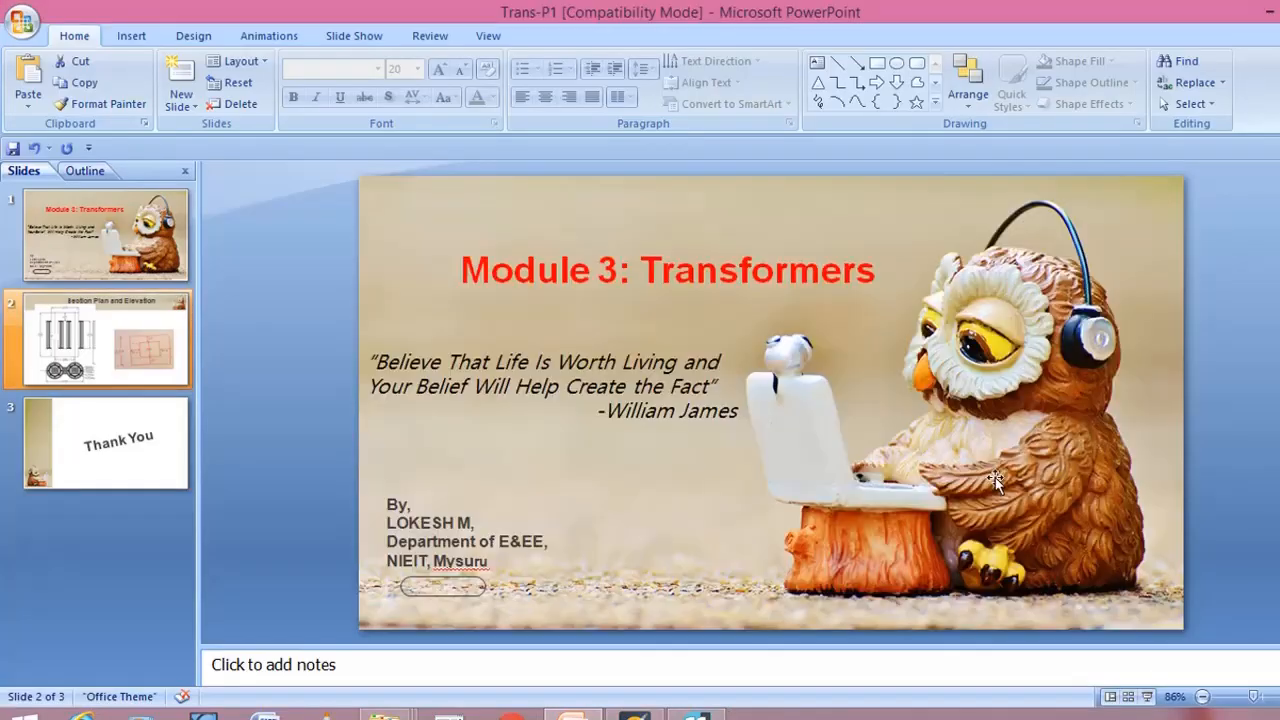
left_click(153, 362)
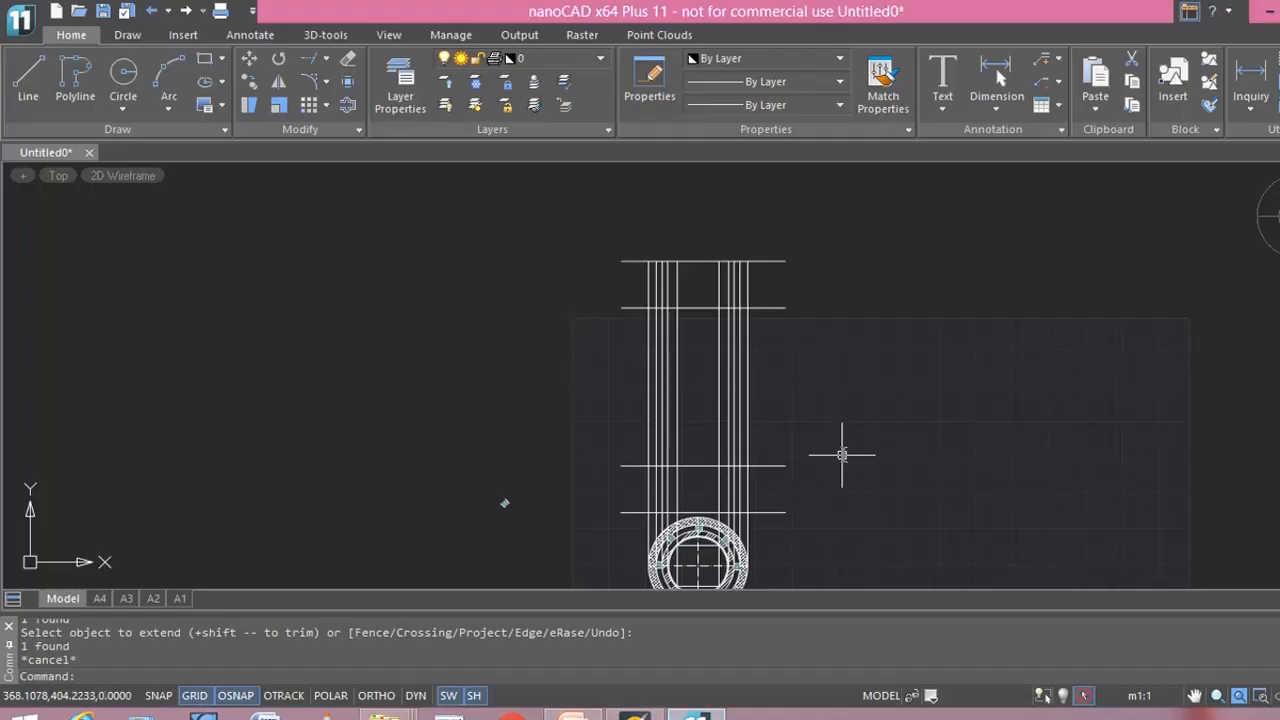
Offset the second horizontal from the bottom 6 upward and the second from the top 6 downward.
scroll(834, 417, "up", 3)
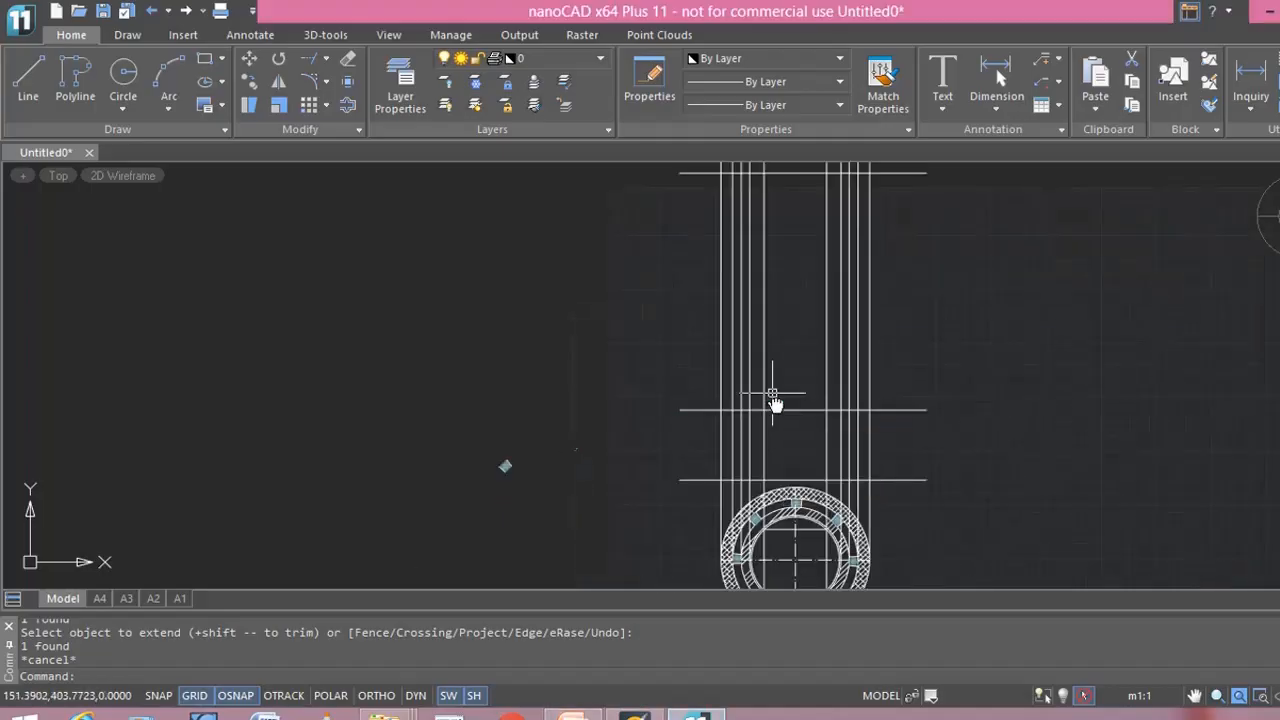
left_click(348, 105)
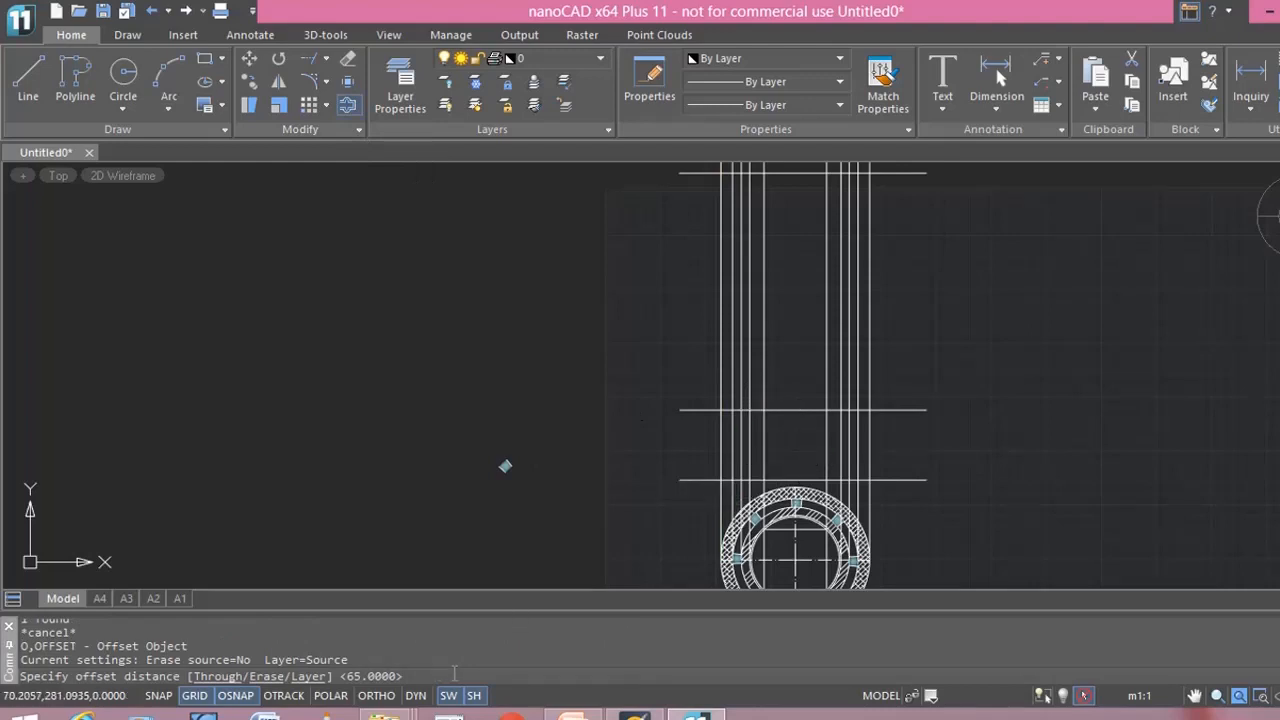
type("6")
key("Return")
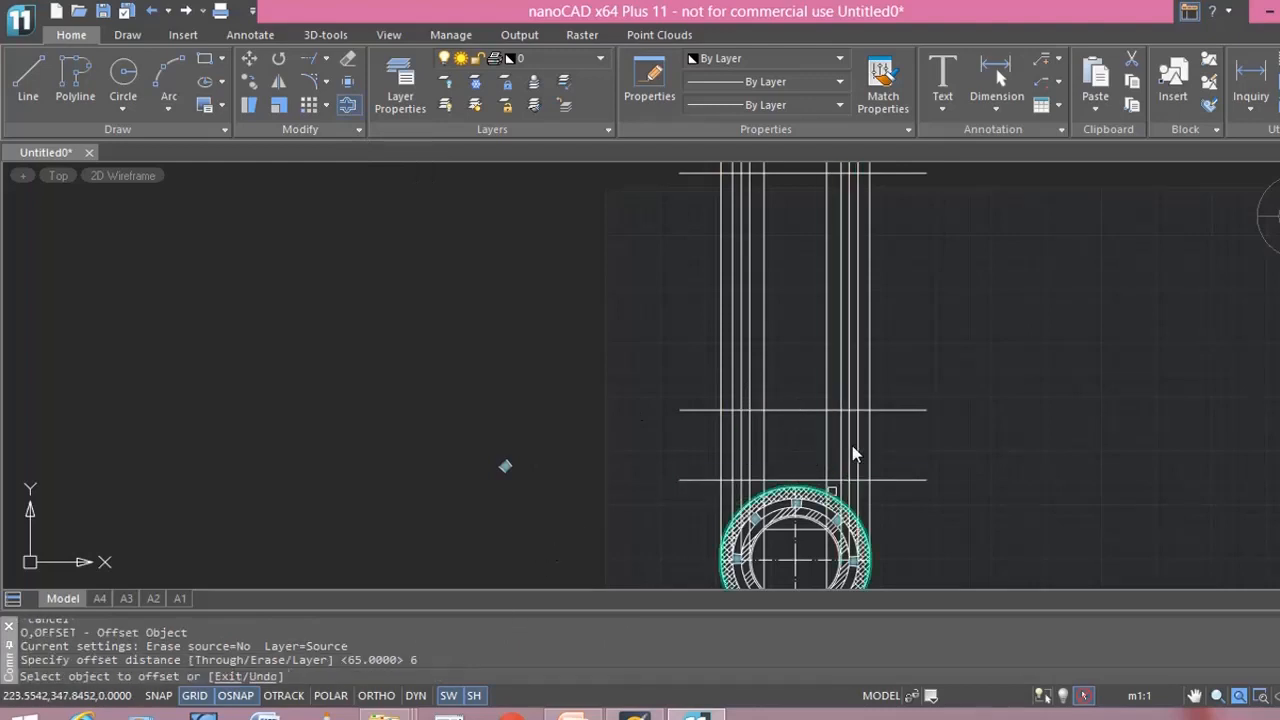
left_click(794, 409)
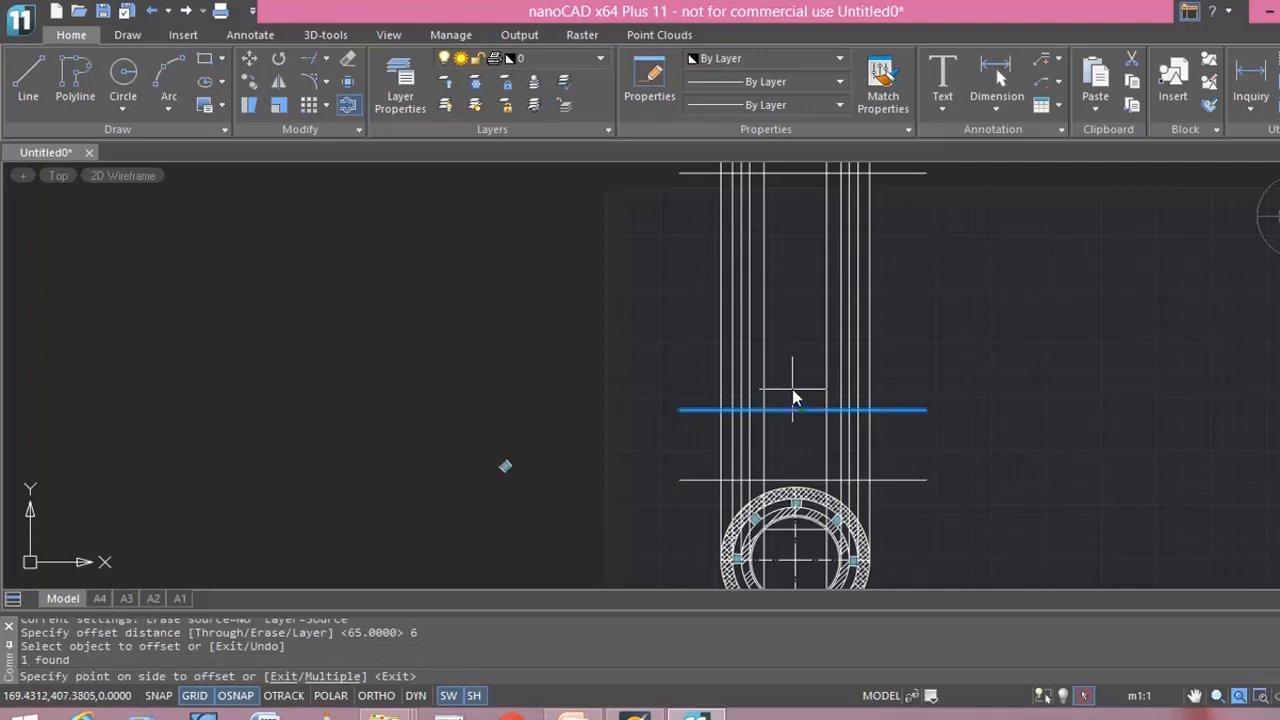
left_click(792, 394)
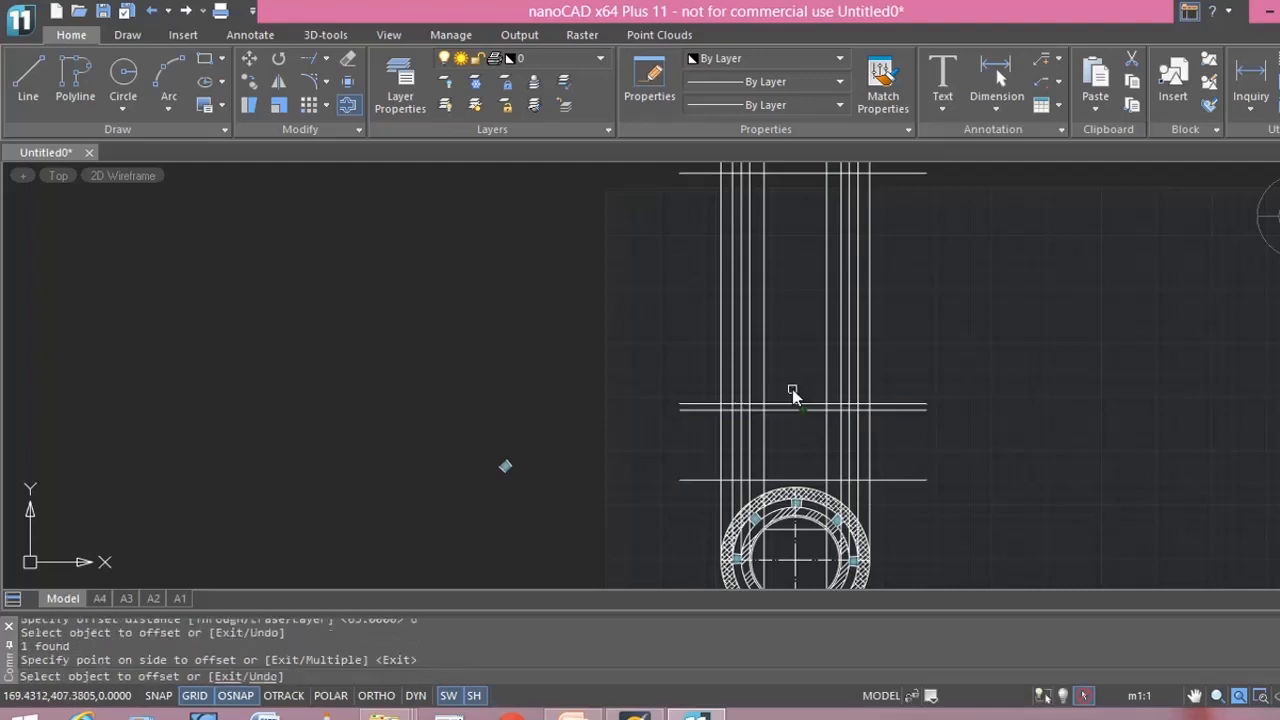
left_click(789, 172)
left_click(790, 186)
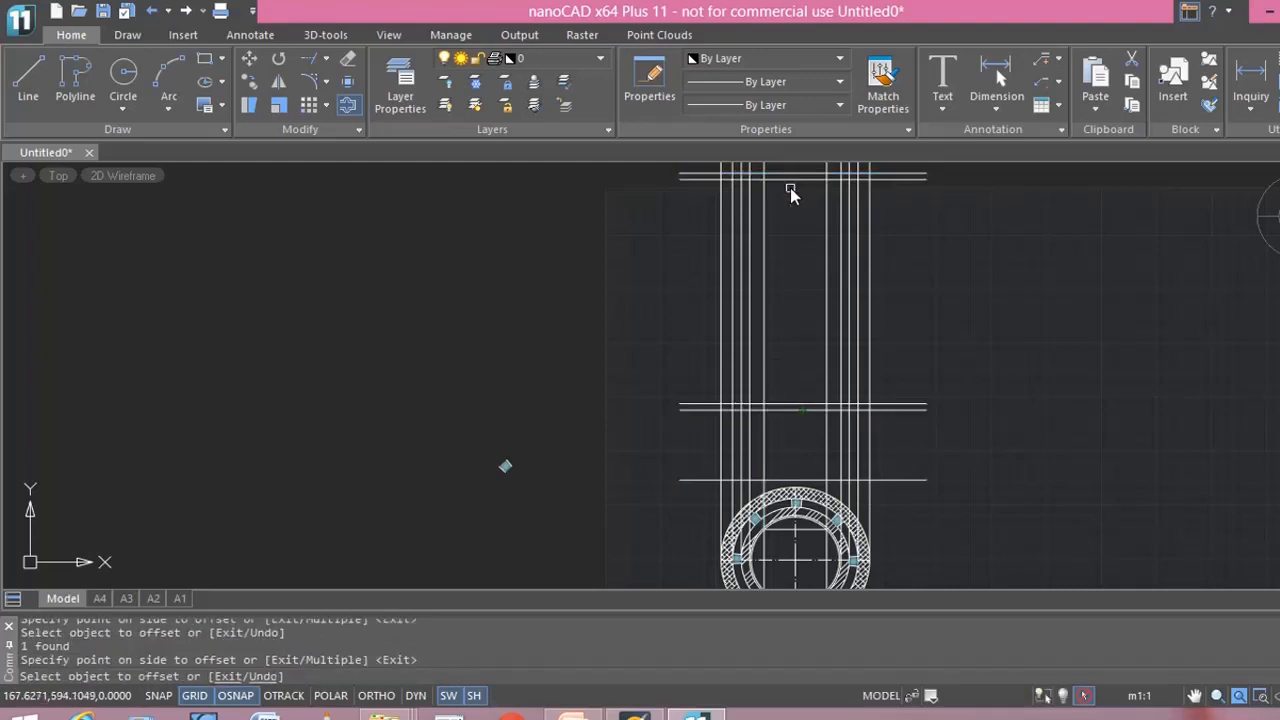
key("Escape")
middle_click_drag(797, 229, 774, 320)
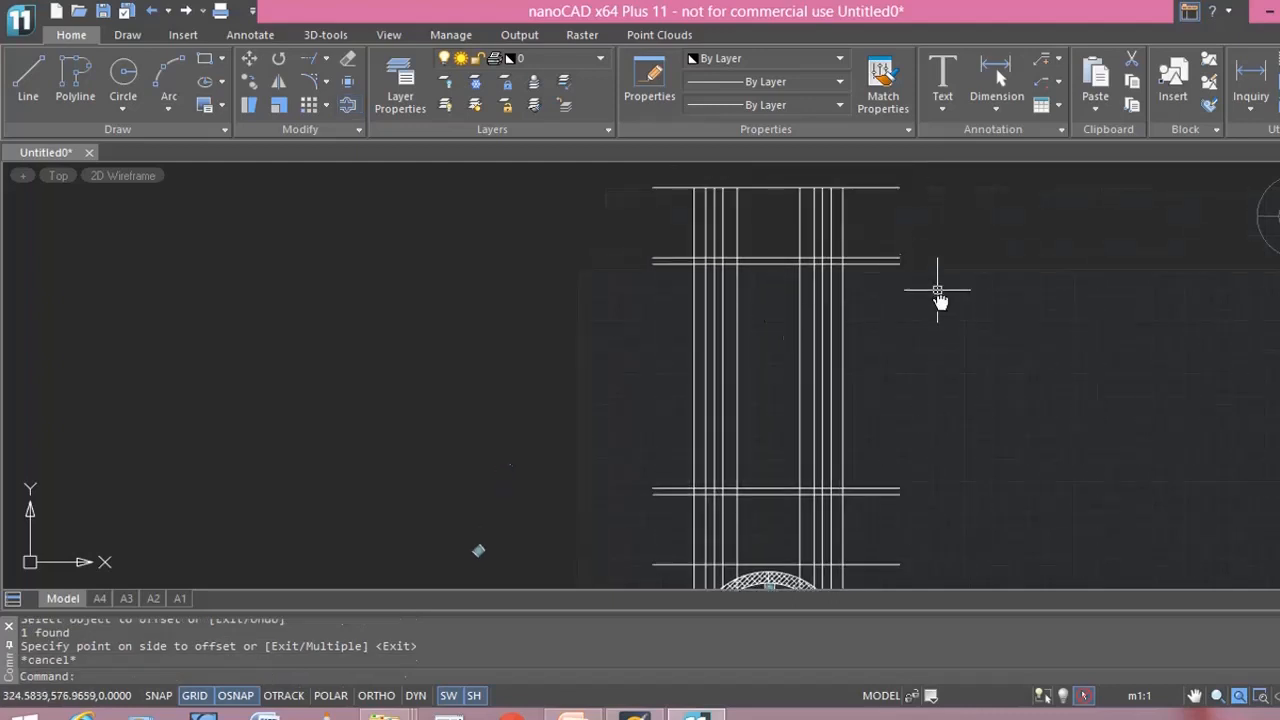
scroll(918, 322, "up", 2)
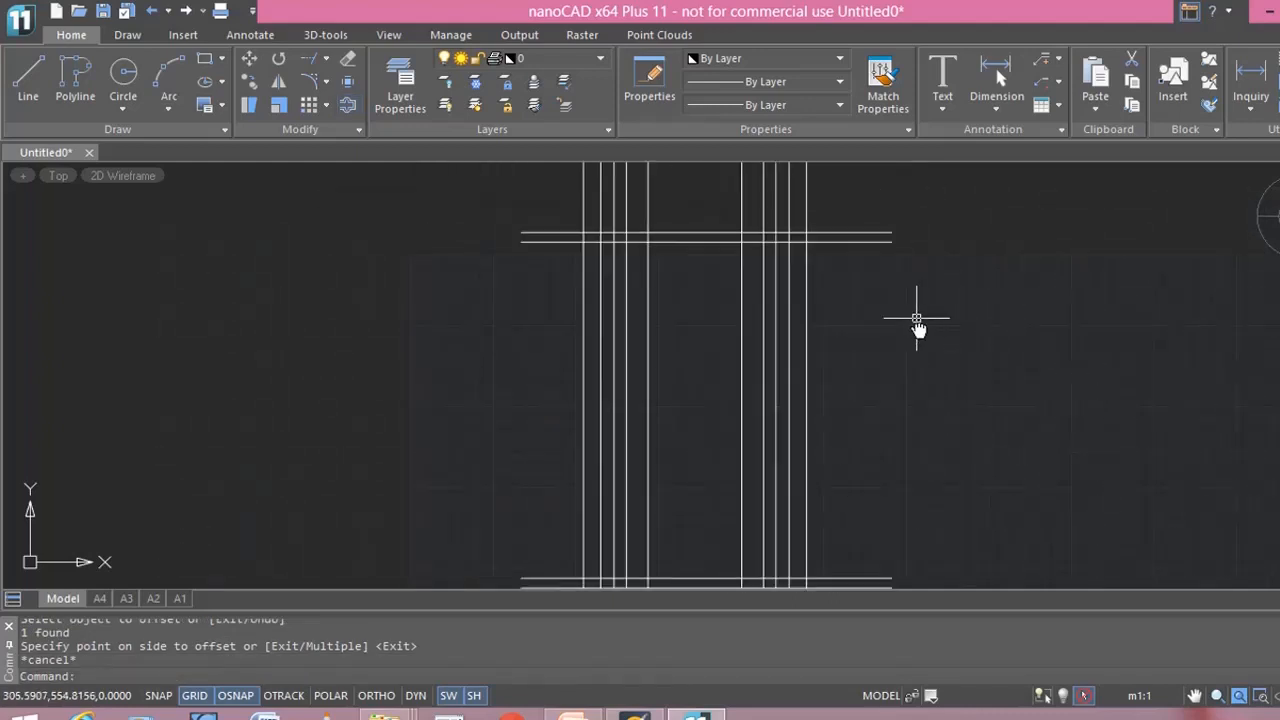
scroll(912, 322, "down", 2)
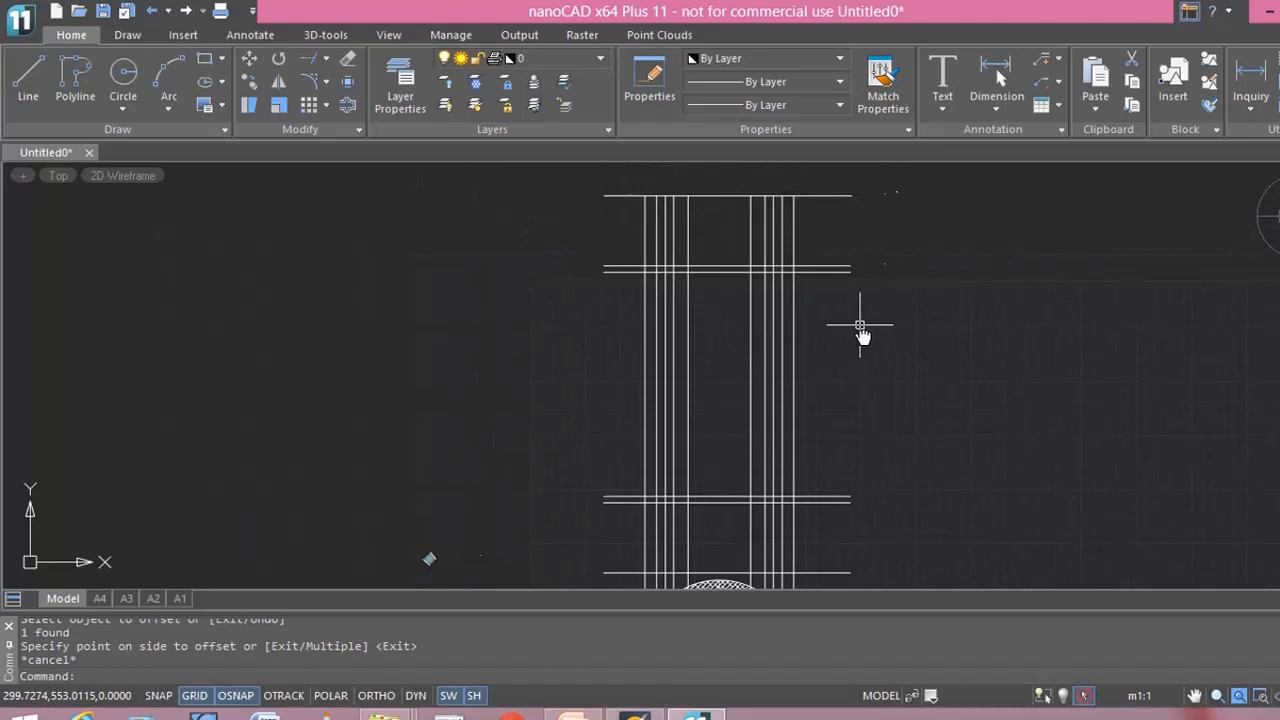
middle_click_drag(860, 423, 881, 376)
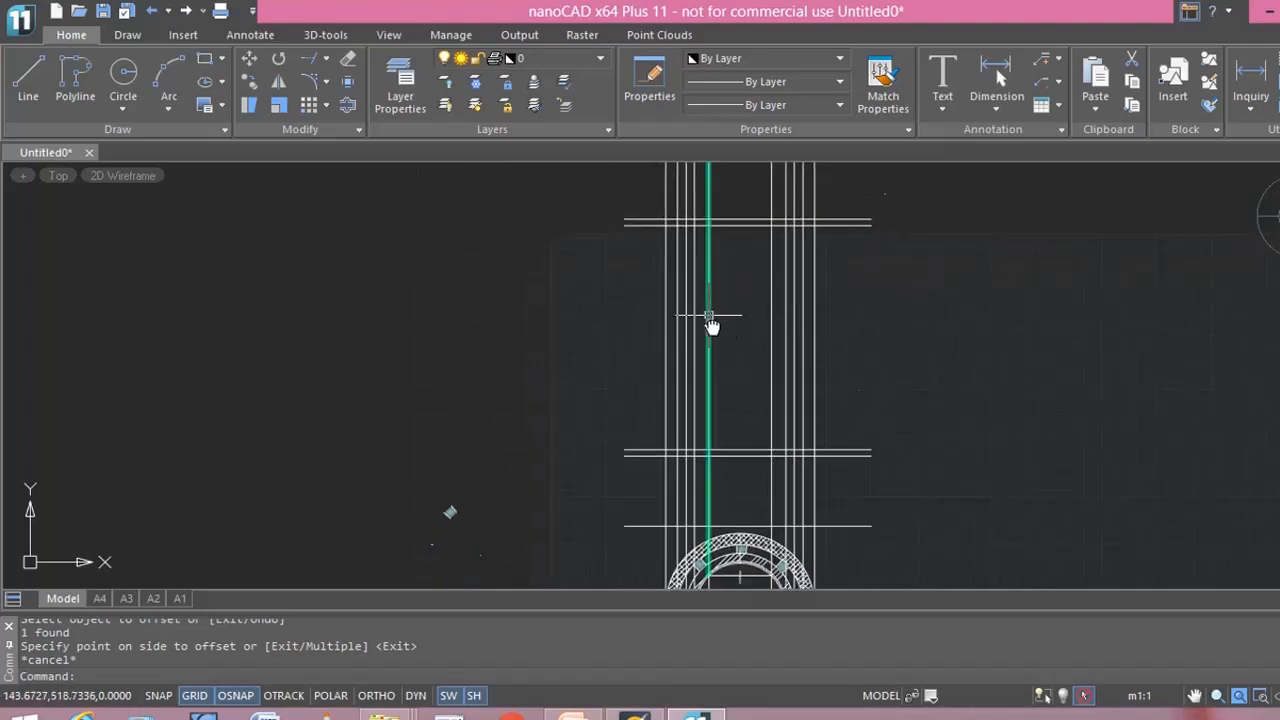
left_click(710, 322)
left_click(773, 322)
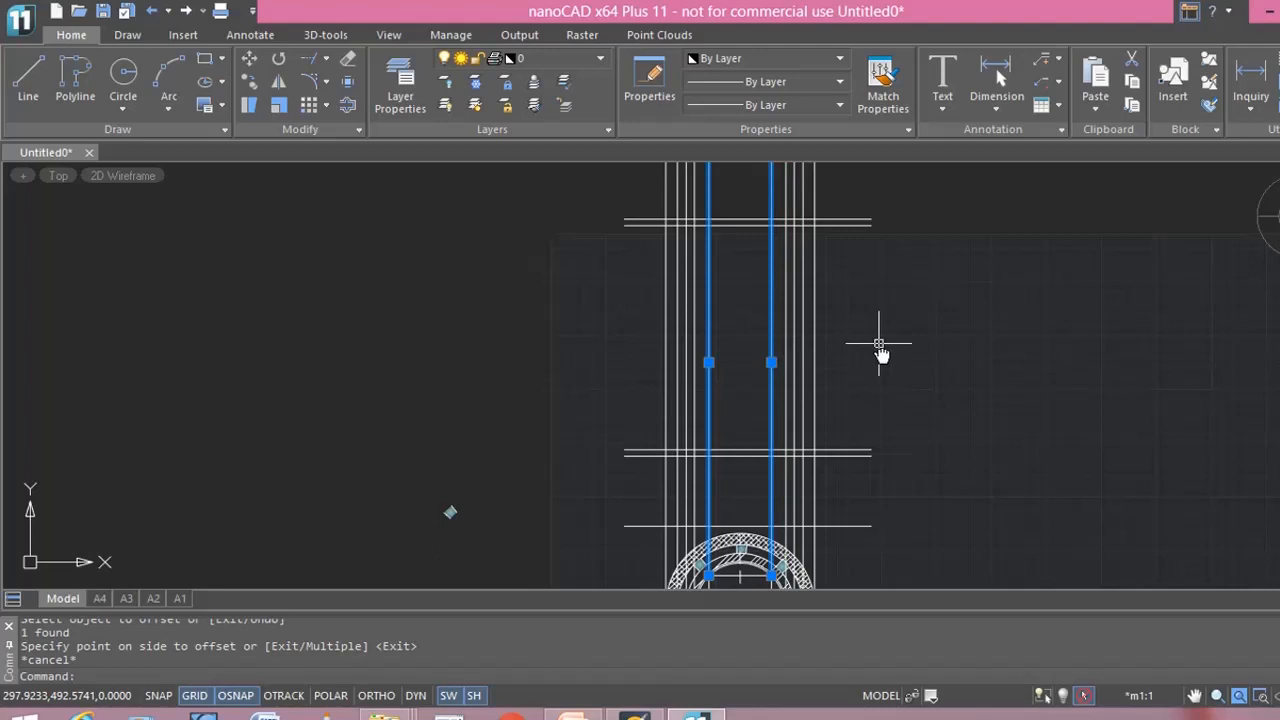
middle_click_drag(879, 345, 883, 380)
key("Escape")
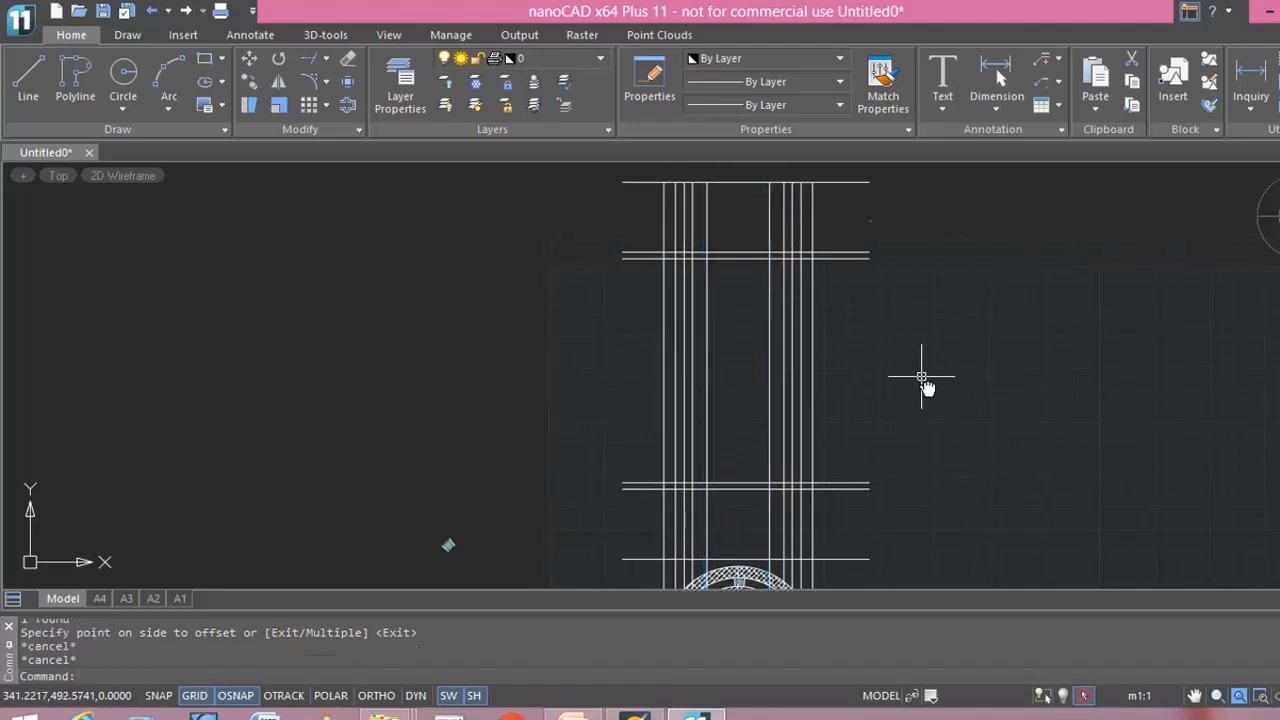
Using all objects as cutting edges, trim the four left winding lines between the topmost horizontal and the one below it.
key("ctrl+a")
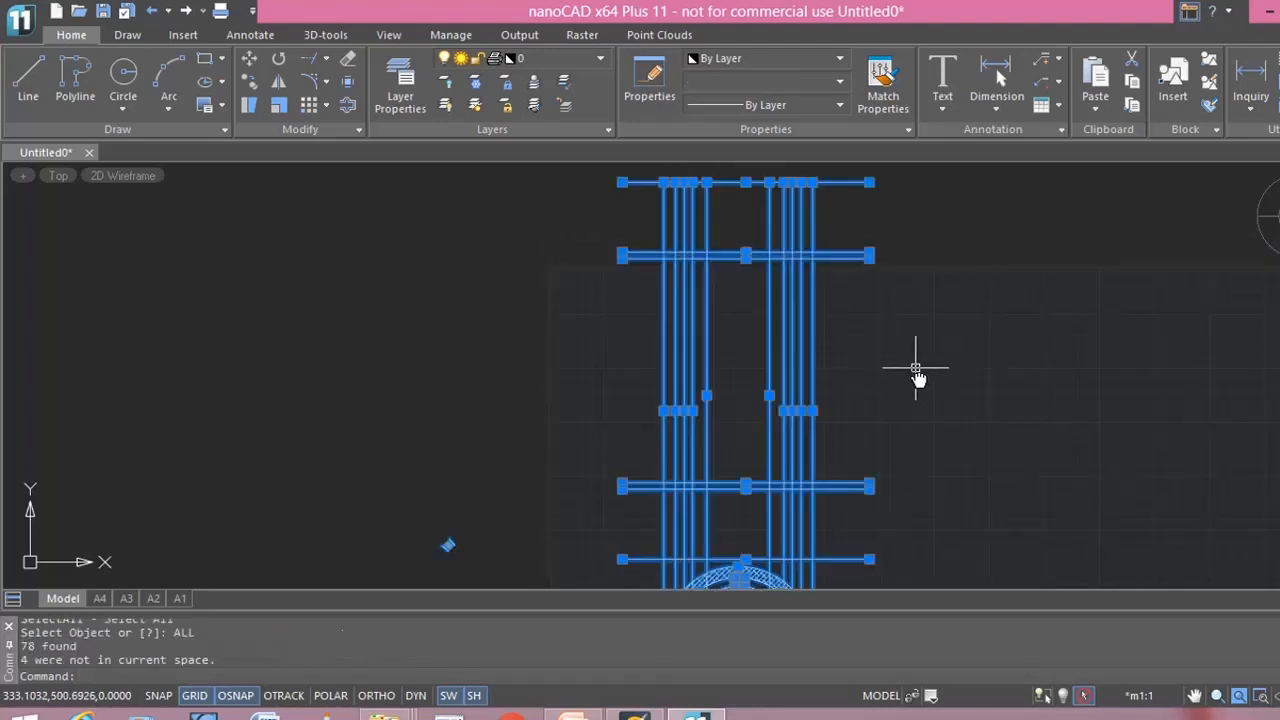
middle_click_drag(921, 372, 887, 370)
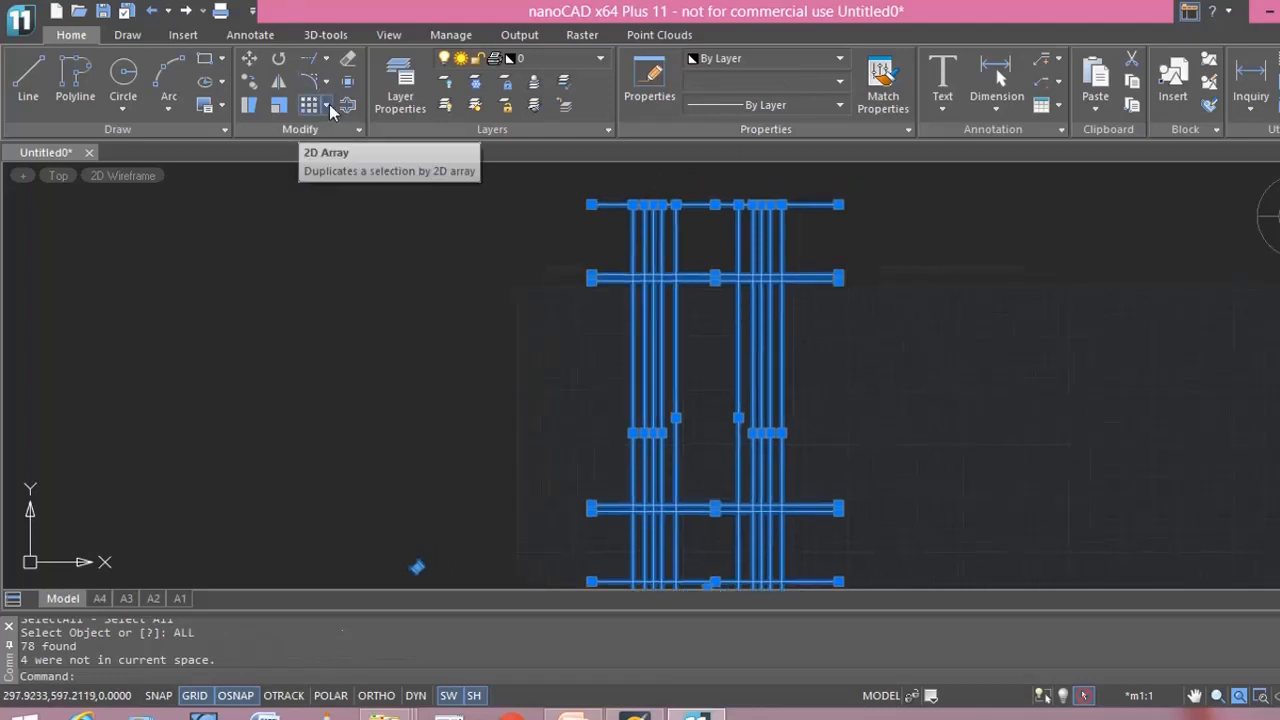
left_click(326, 62)
left_click(339, 93)
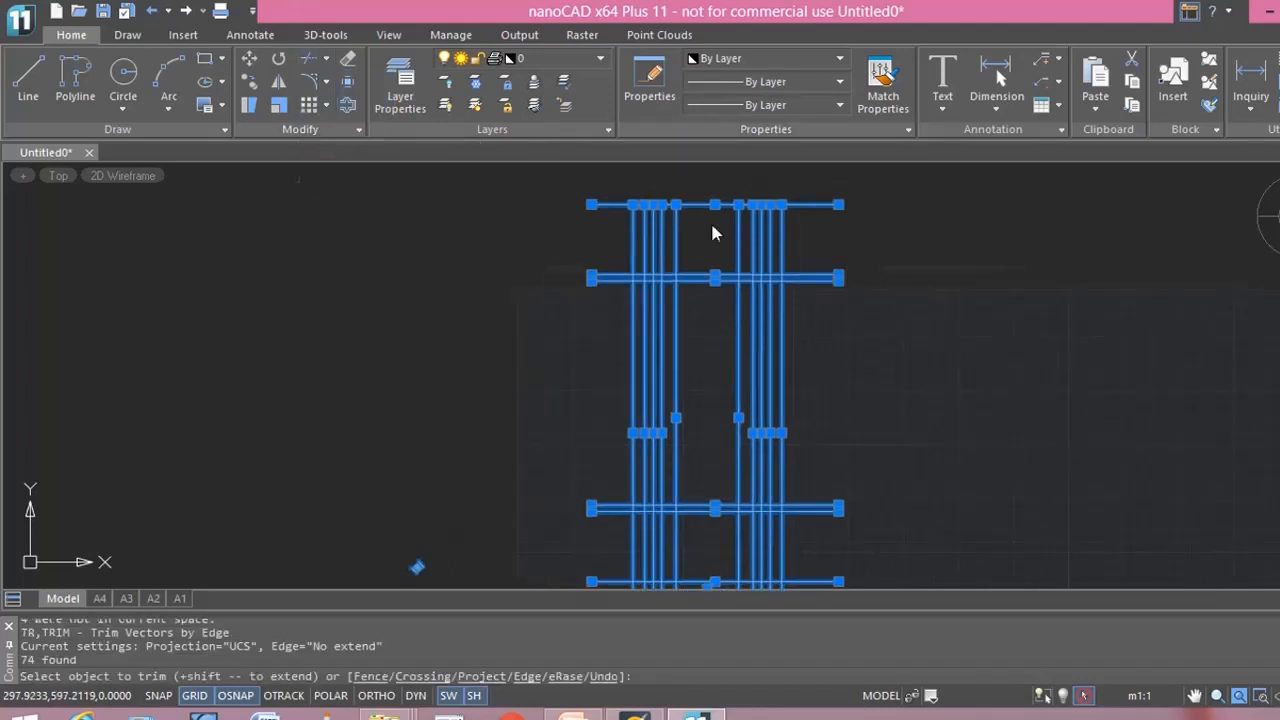
left_click(618, 224)
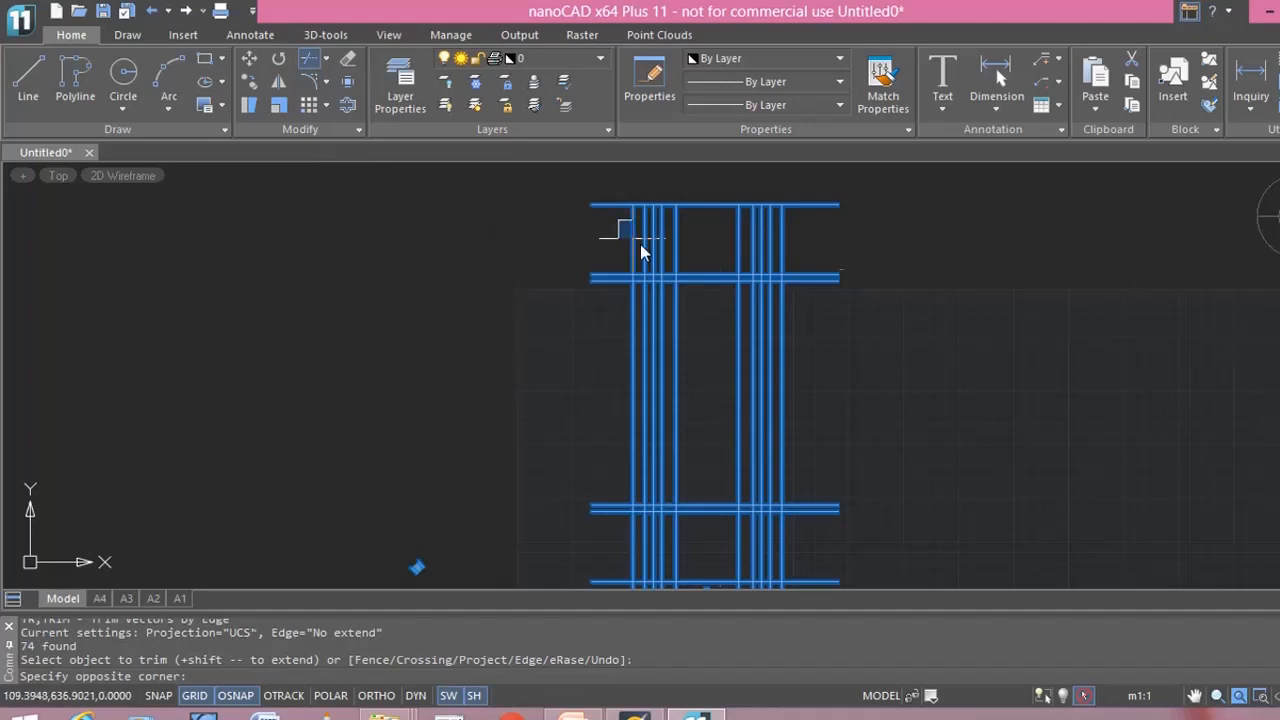
left_click(670, 258)
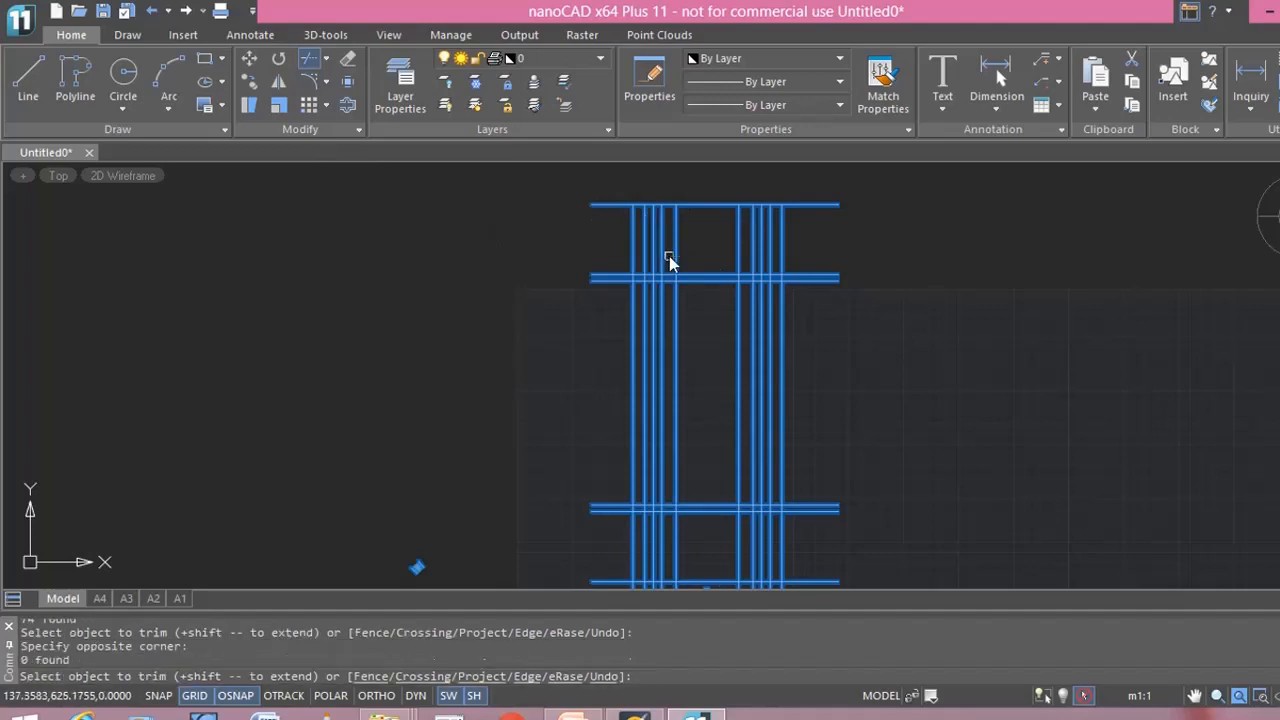
left_click(622, 234)
left_click(671, 263)
left_click(655, 248)
left_click(626, 196)
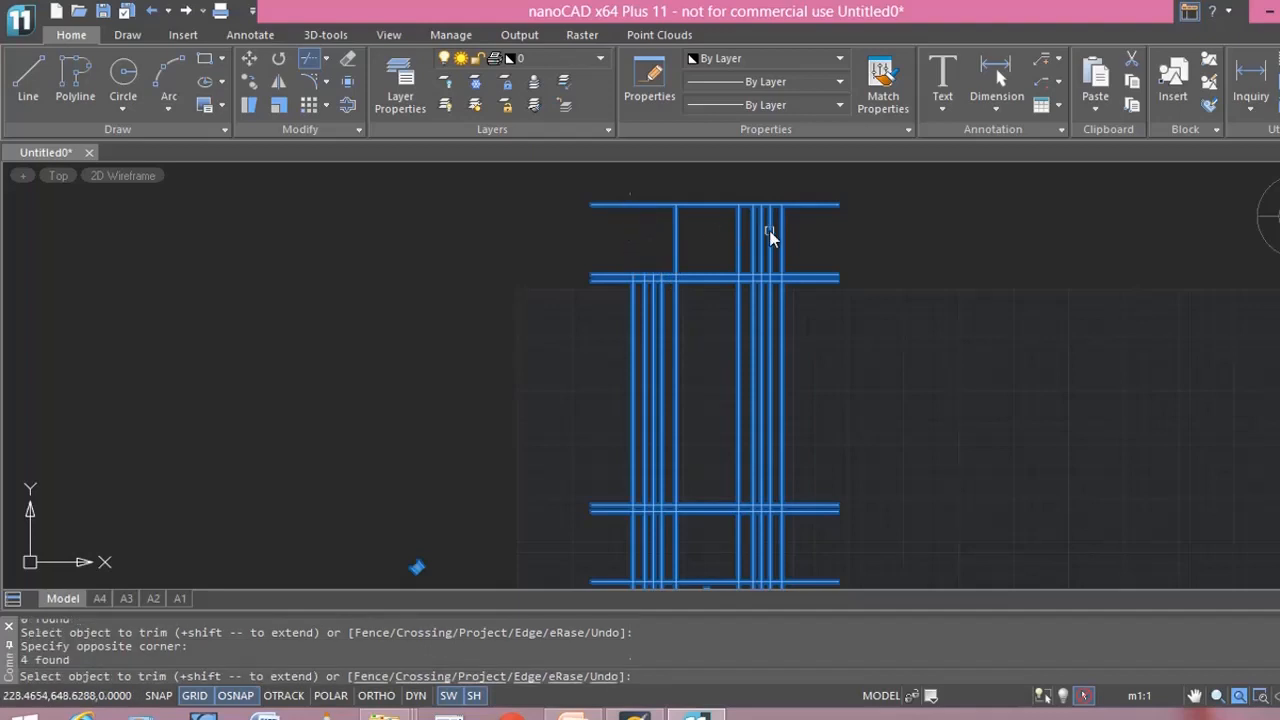
Trim the right winding lines below the topmost horizontal and that horizontal's ends beyond the two core lines.
left_click(770, 236)
left_click(784, 200)
left_click(786, 205)
left_click(627, 204)
Trim both ends of the upper pair of closely spaced horizontals back to the outermost winding lines.
left_click(598, 262)
left_click(606, 301)
left_click(595, 274)
left_click(599, 281)
left_click(817, 275)
left_click(815, 282)
scroll(808, 298, "up", 2)
middle_click_drag(886, 311, 931, 311)
scroll(799, 282, "up", 2)
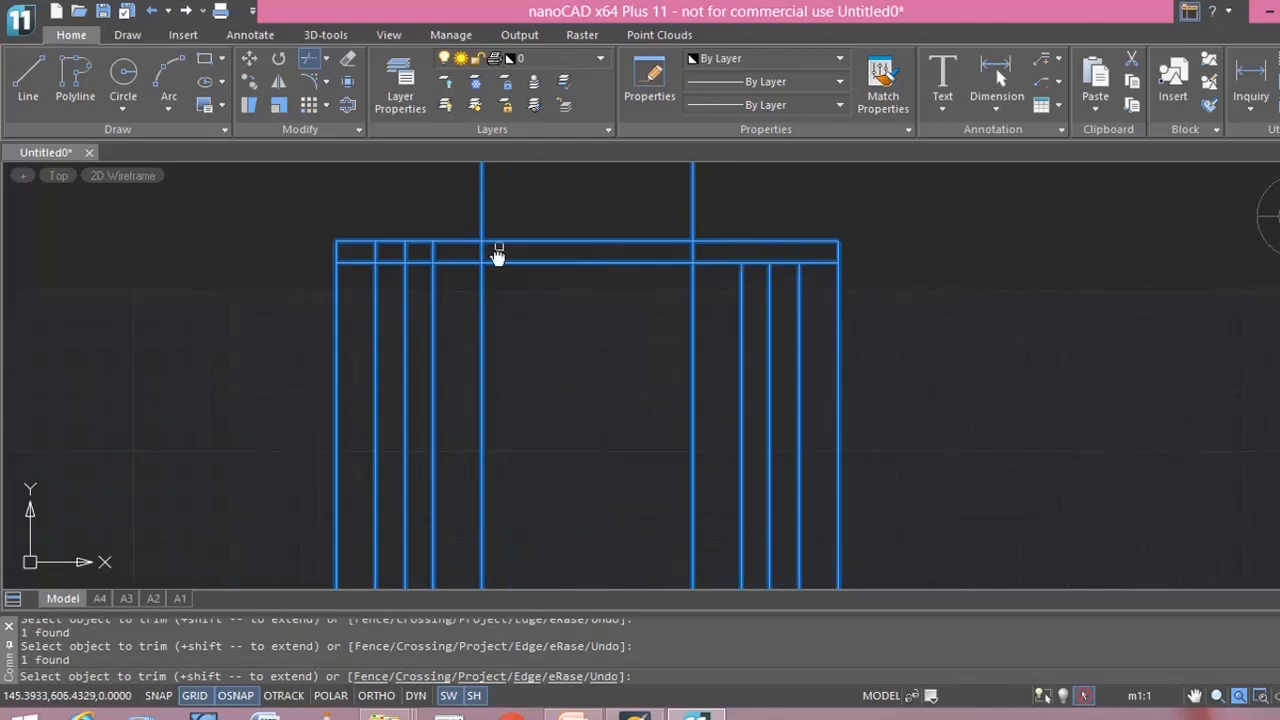
Trim the upper pair of closely spaced horizontals between the two core lines.
scroll(586, 294, "down", 2)
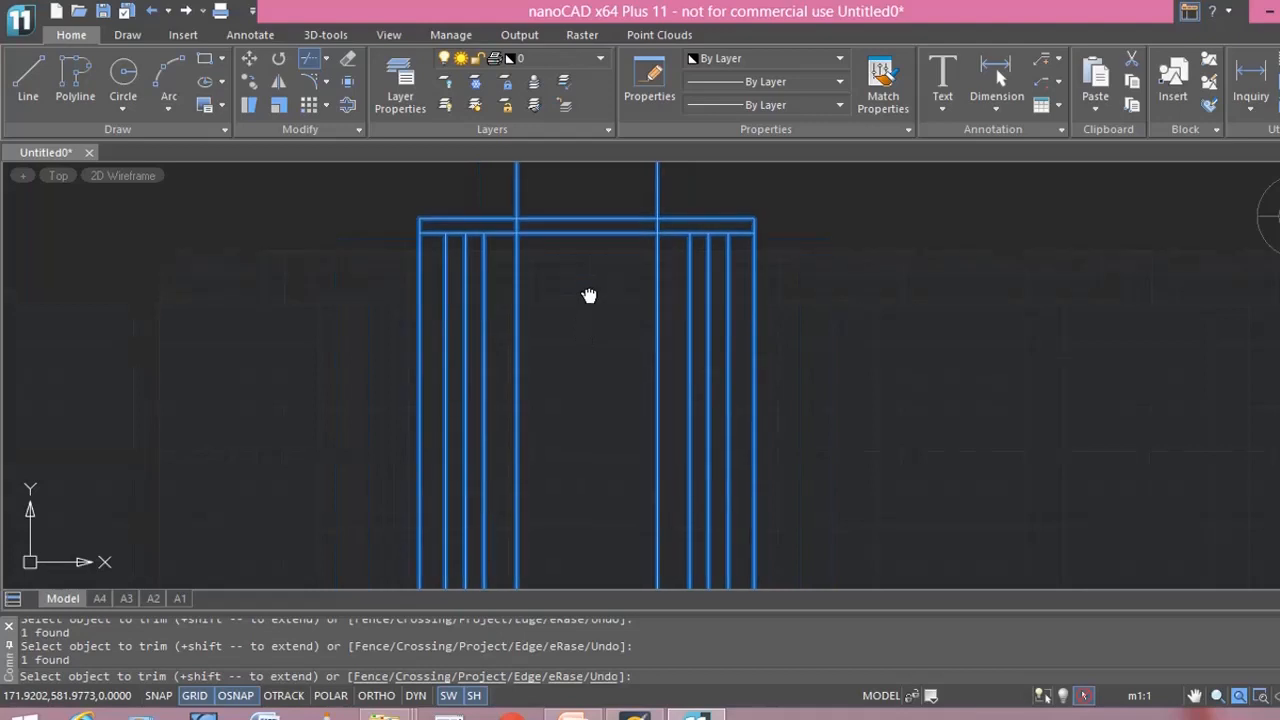
left_click(563, 197)
left_click(606, 275)
left_click(600, 270)
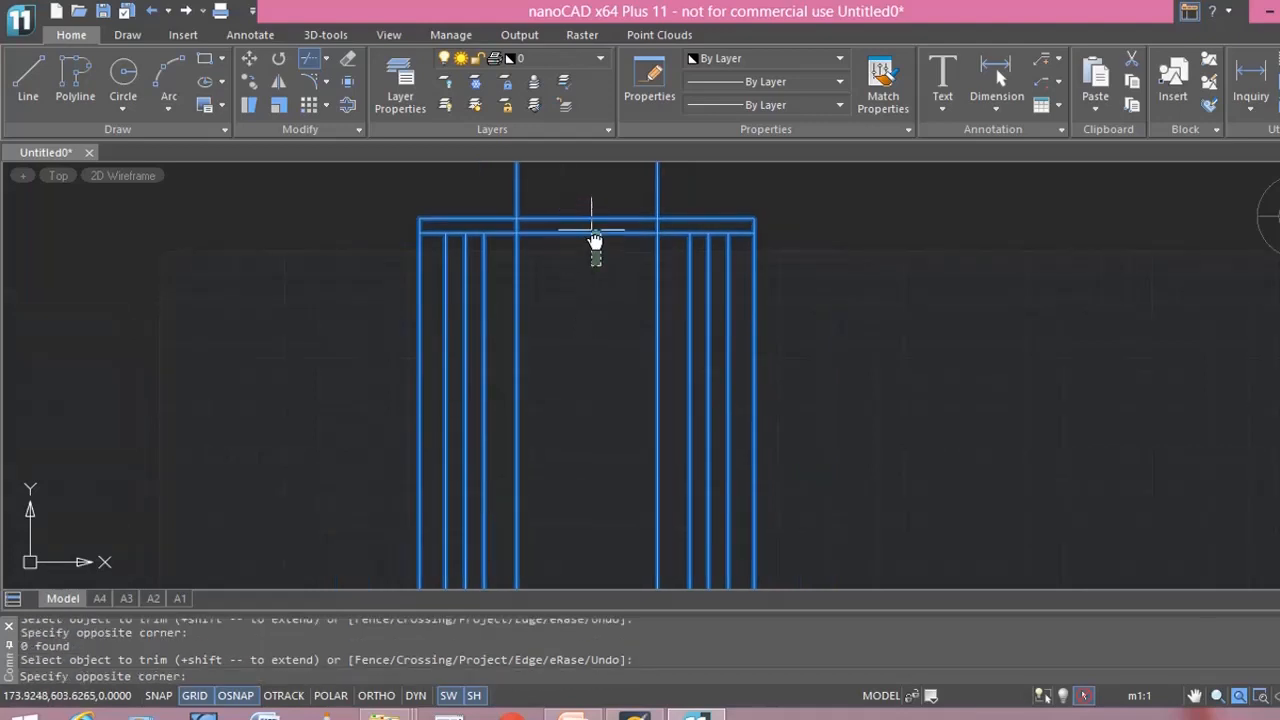
left_click(592, 229)
left_click(591, 219)
Trim the lower pair of horizontals to the outermost winding lines, and the inner winding lines lying between that pair.
scroll(614, 278, "down", 4)
left_click(467, 386)
left_click(498, 416)
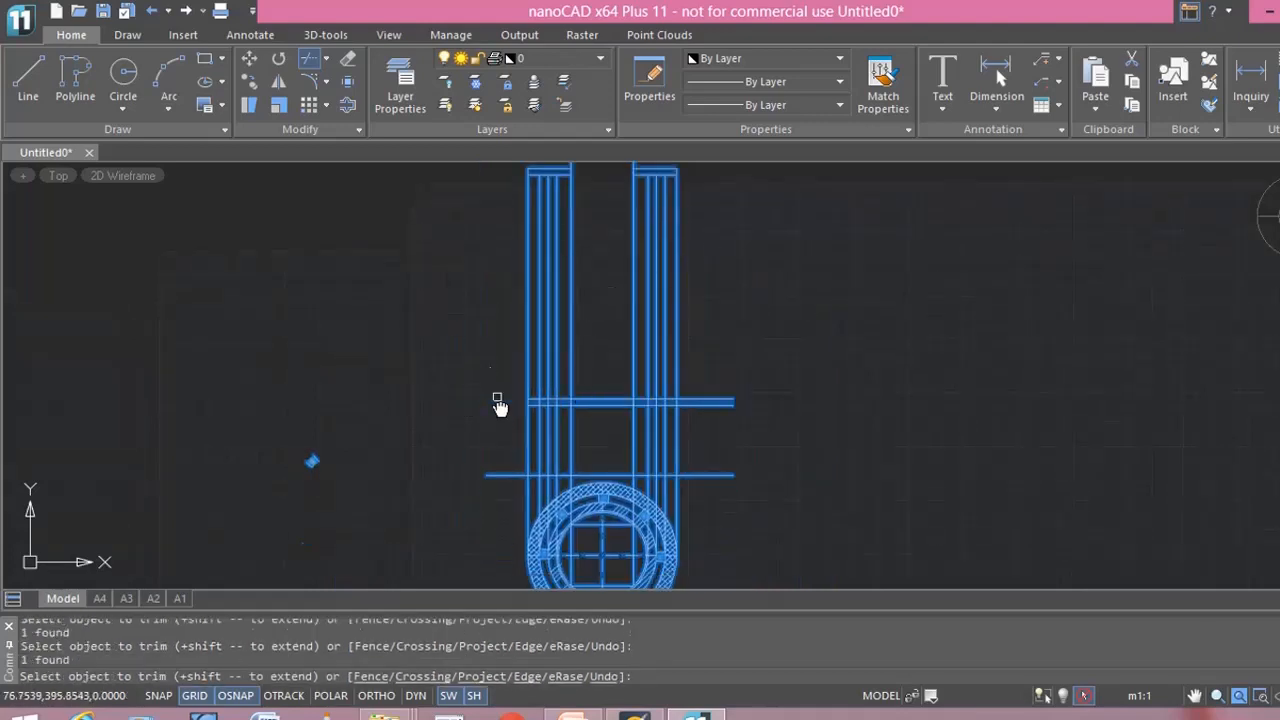
scroll(715, 415, "up", 2)
scroll(586, 397, "up", 2)
scroll(520, 383, "up", 2)
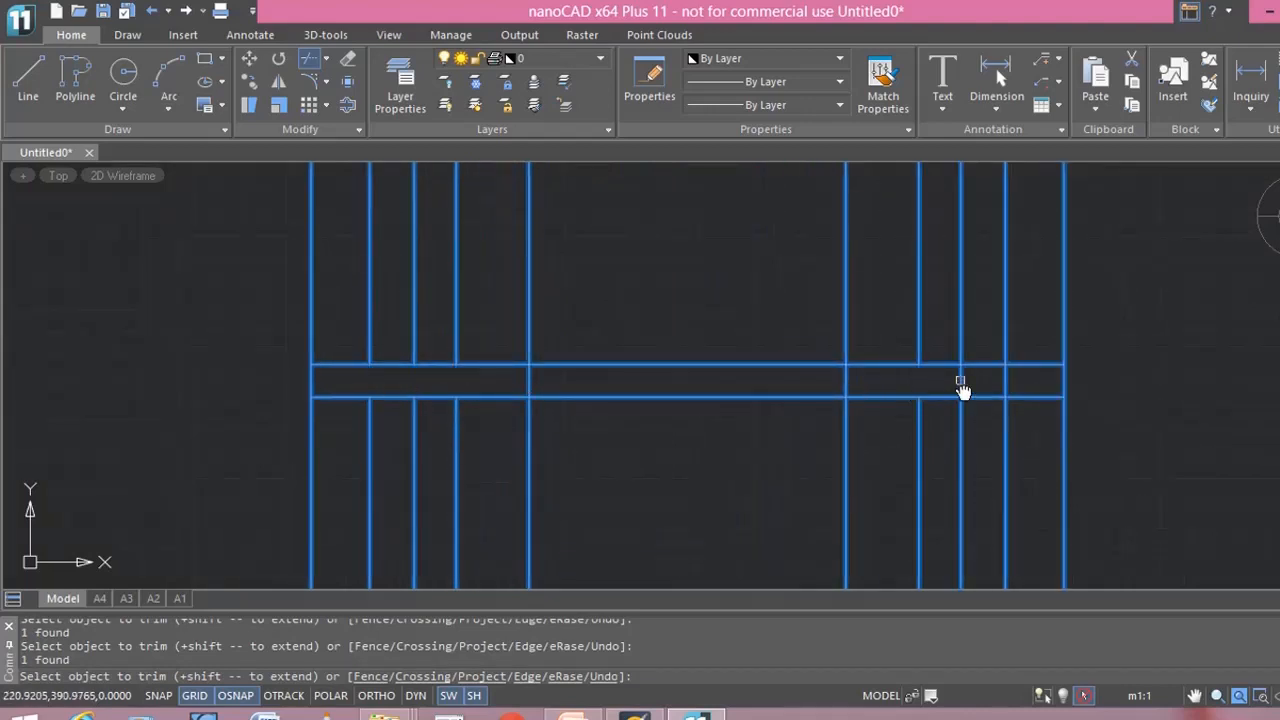
Trim the winding lines between the lower pair and the bottommost horizontal, and that horizontal's ends beyond the outermost winding lines.
scroll(1003, 381, "down", 2)
middle_click_drag(866, 320, 783, 308)
left_click(594, 420)
left_click(640, 455)
left_click(691, 471)
left_click(671, 450)
left_click(657, 452)
left_click(636, 449)
left_click(613, 470)
left_click(946, 470)
left_click(920, 470)
left_click(1030, 532)
left_click(902, 505)
left_click(884, 488)
scroll(886, 520, "down", 3)
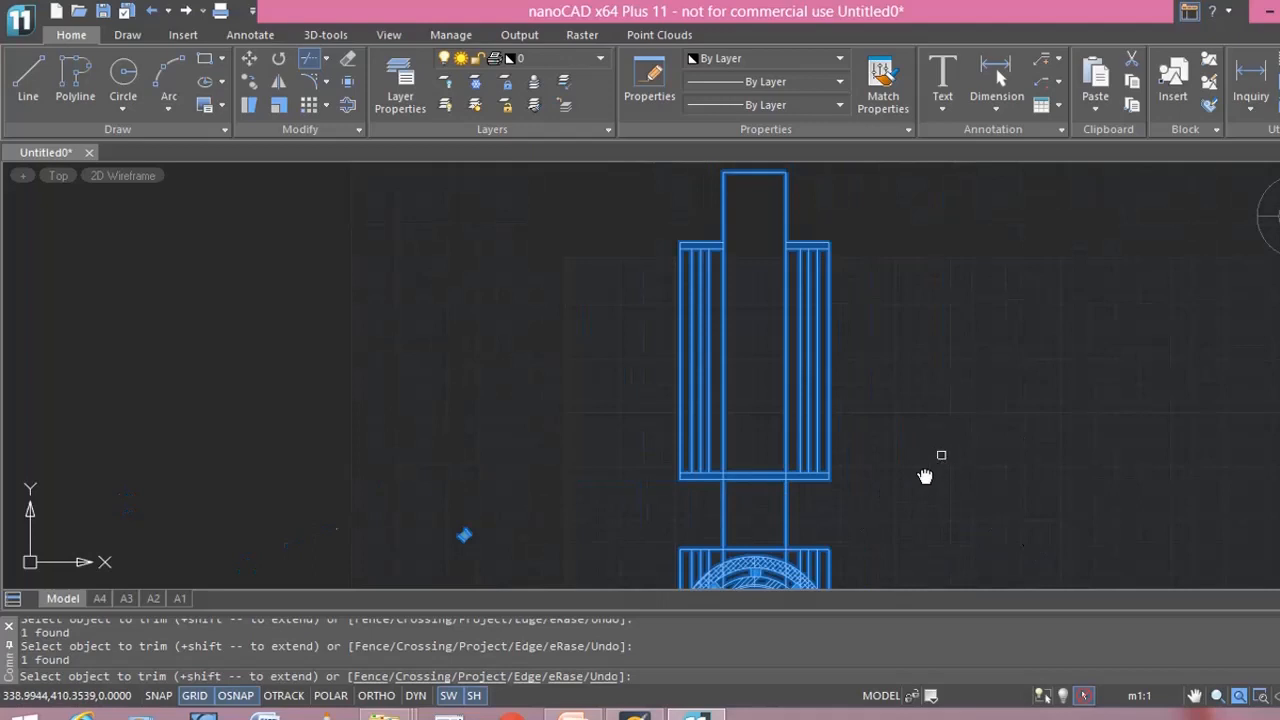
key("Escape")
Using all objects as cutting edges, trim the lower pair of closely spaced horizontals between the two core lines.
scroll(817, 371, "up", 2)
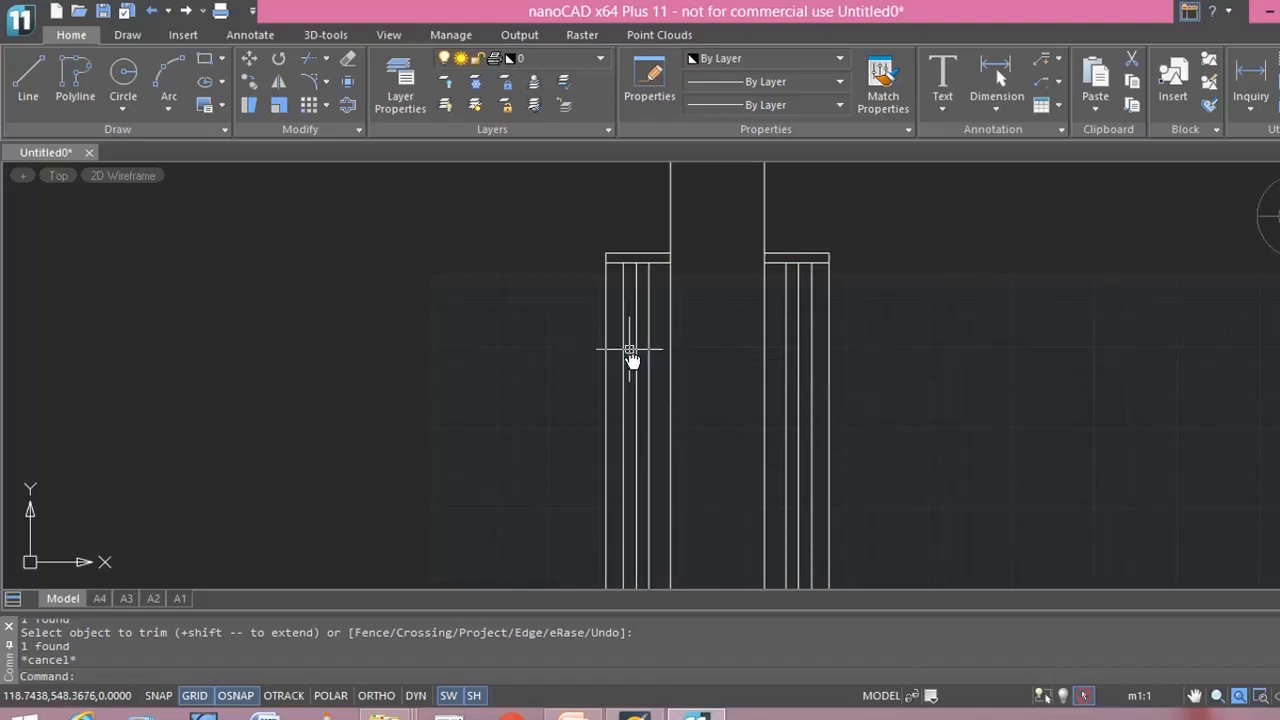
scroll(888, 355, "down", 2)
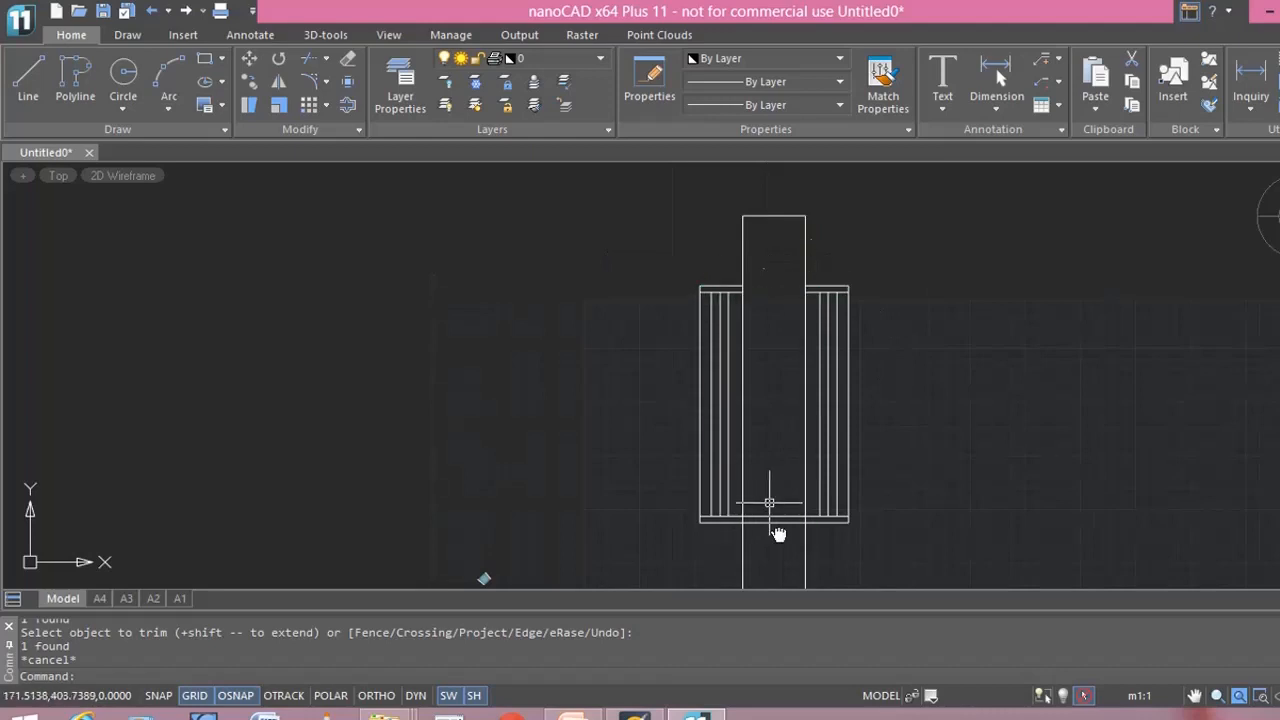
key("ctrl+a")
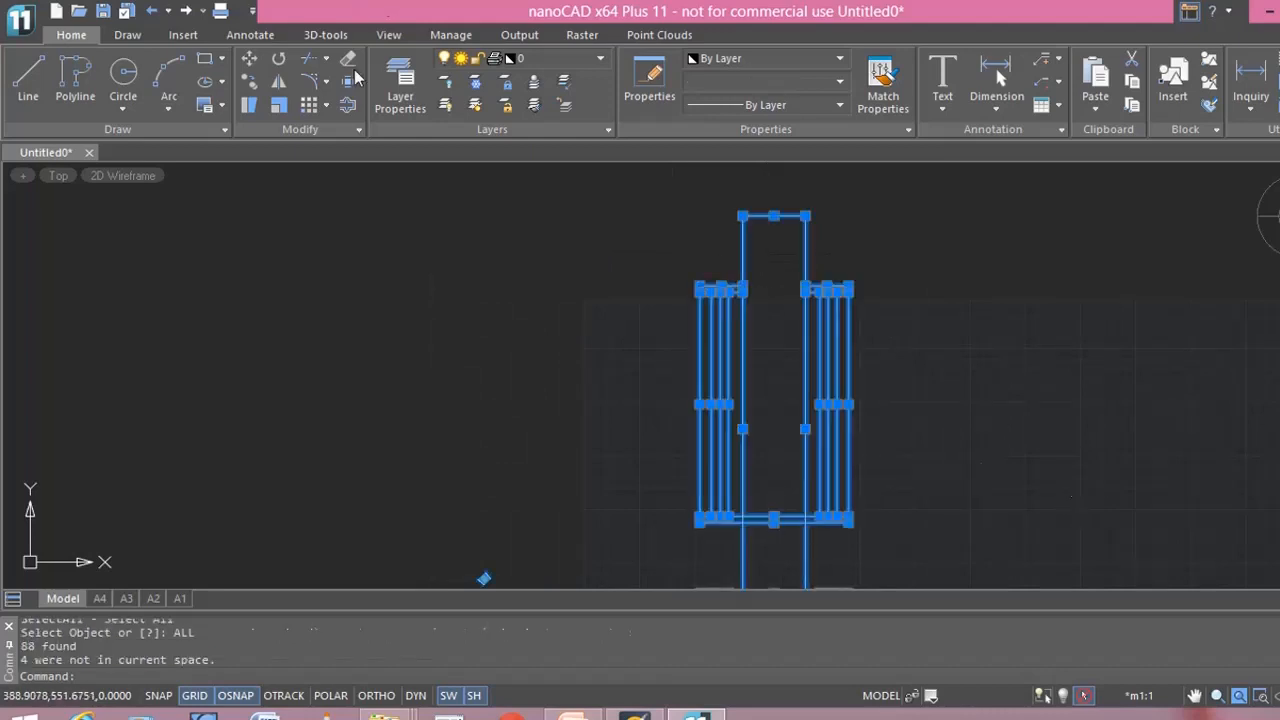
left_click(310, 58)
left_click(785, 522)
left_click(783, 522)
scroll(876, 512, "down", 2)
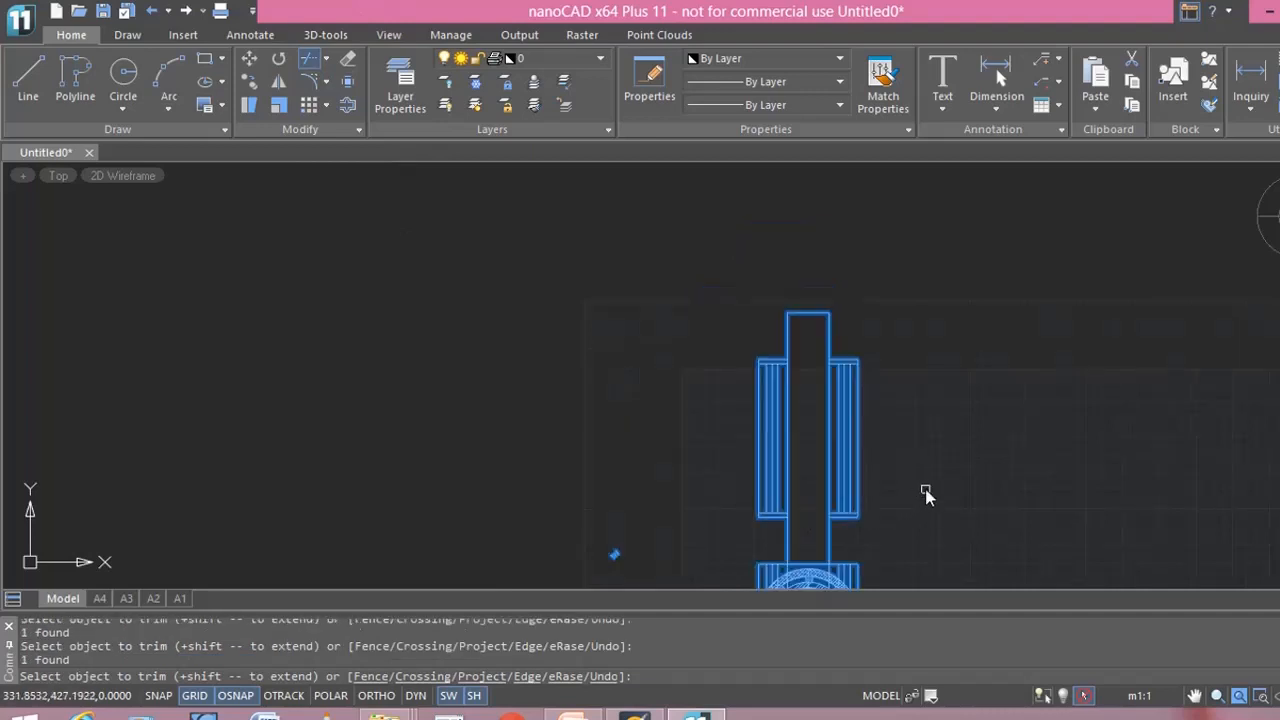
key("Escape")
Fill the four narrow end strips above and below the windings with a spherical gradient.
middle_click_drag(971, 449, 894, 409)
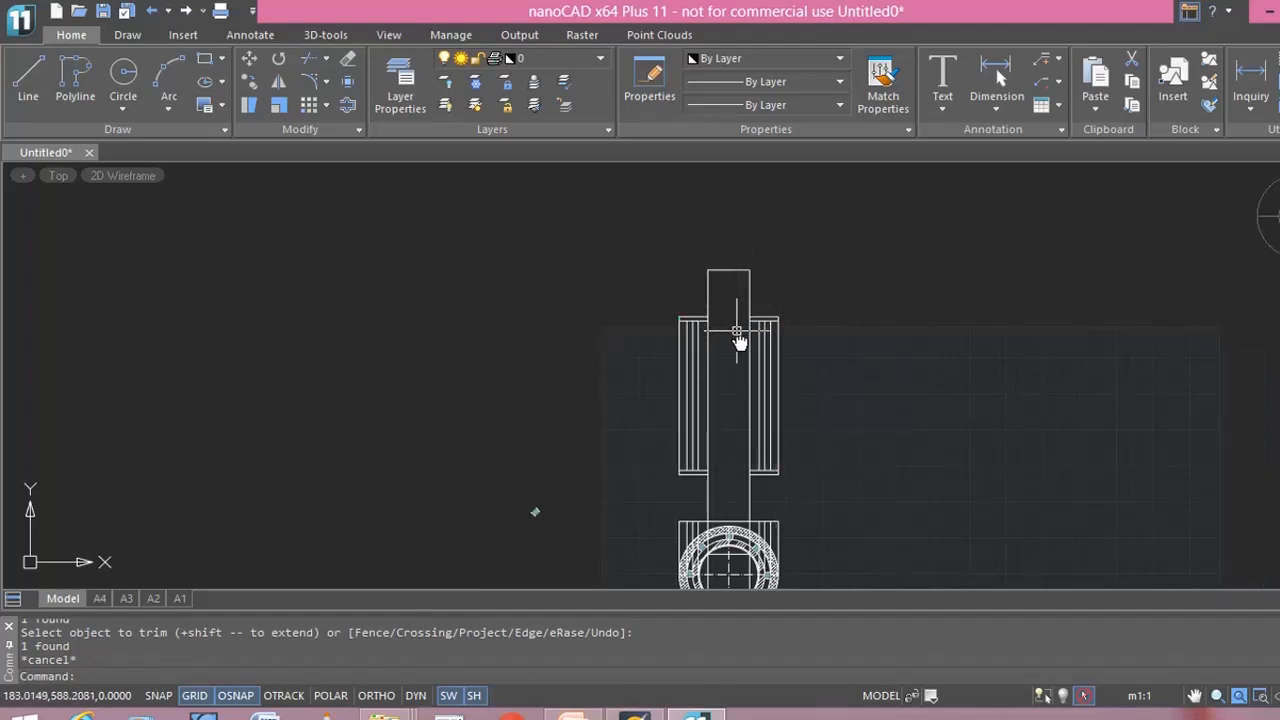
left_click(220, 106)
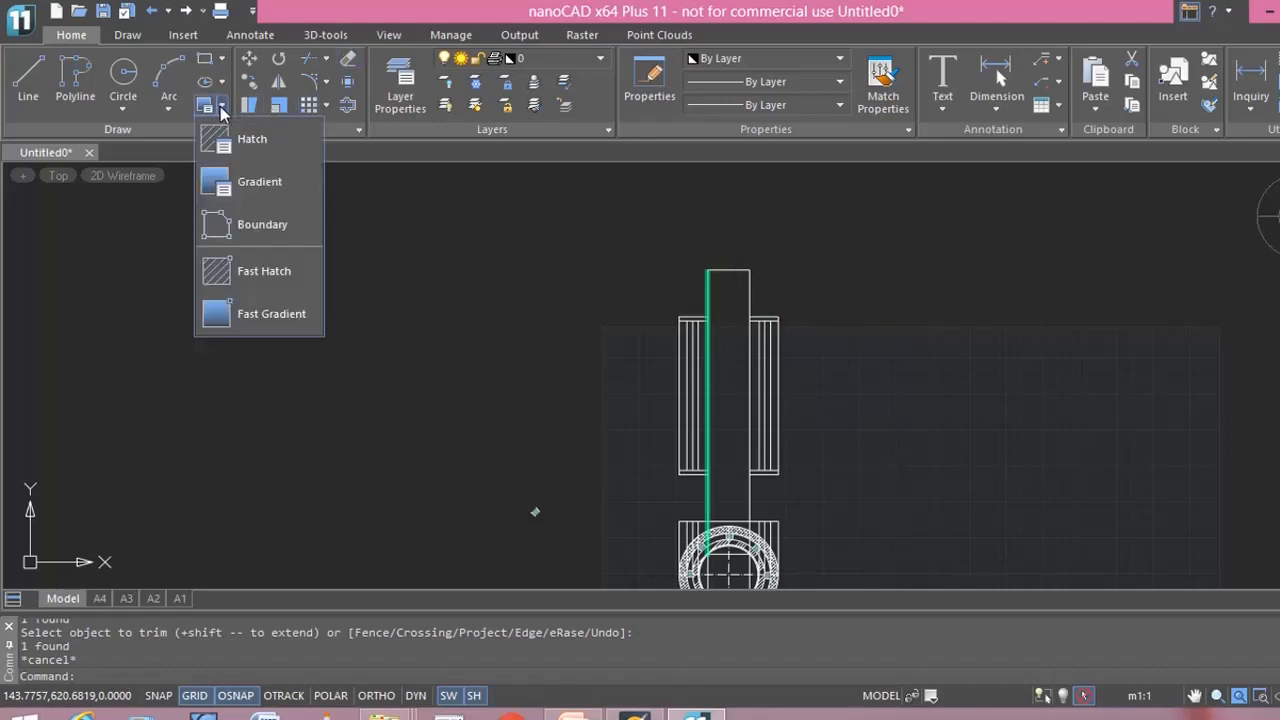
left_click(212, 180)
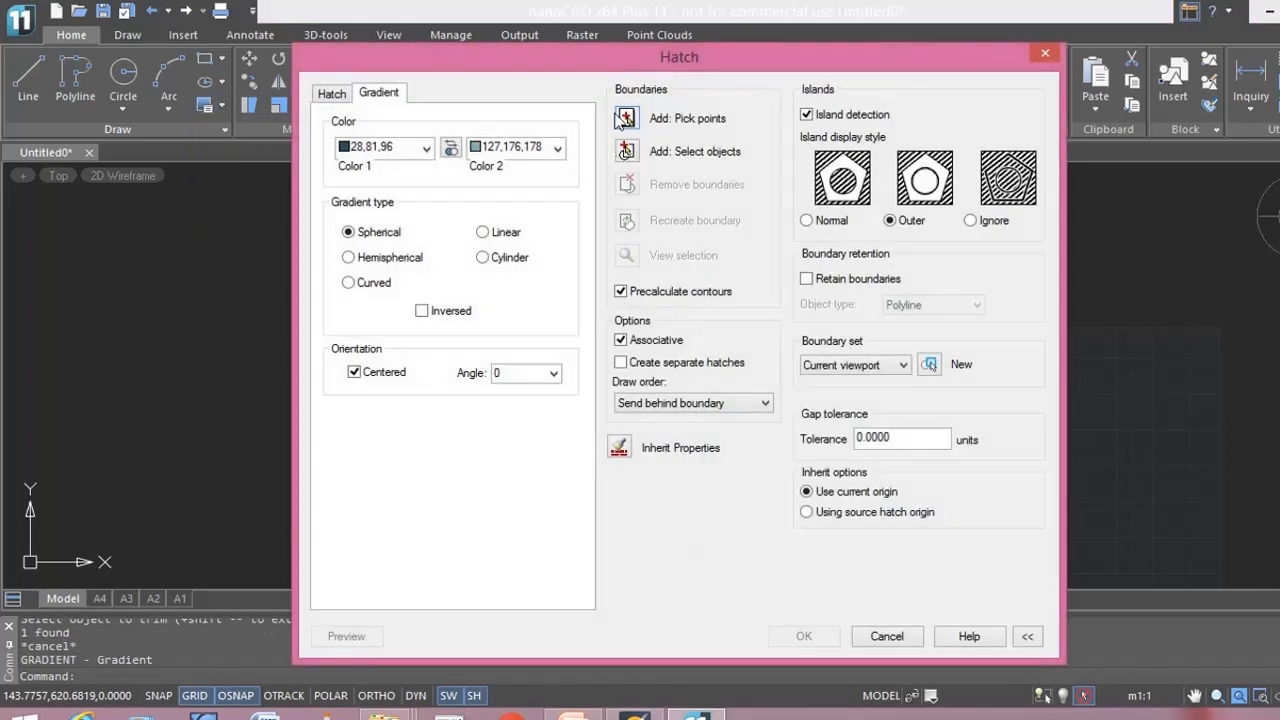
left_click(627, 118)
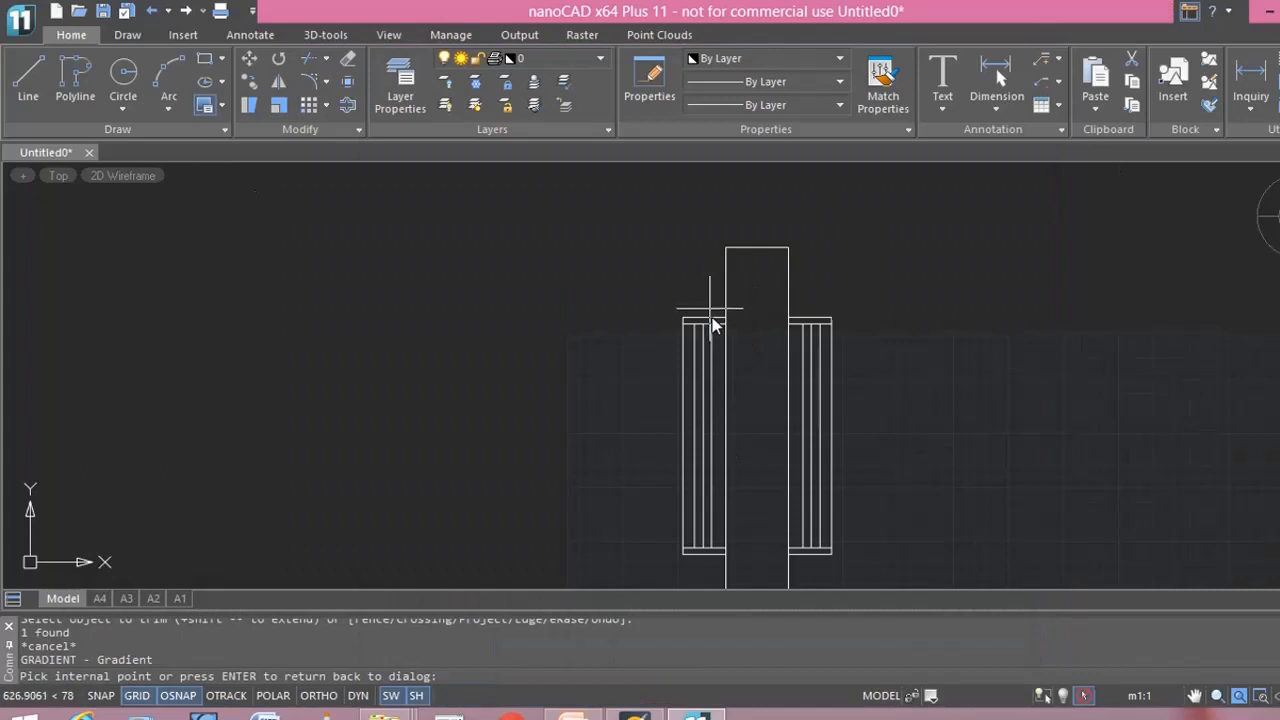
left_click(709, 330)
left_click(792, 322)
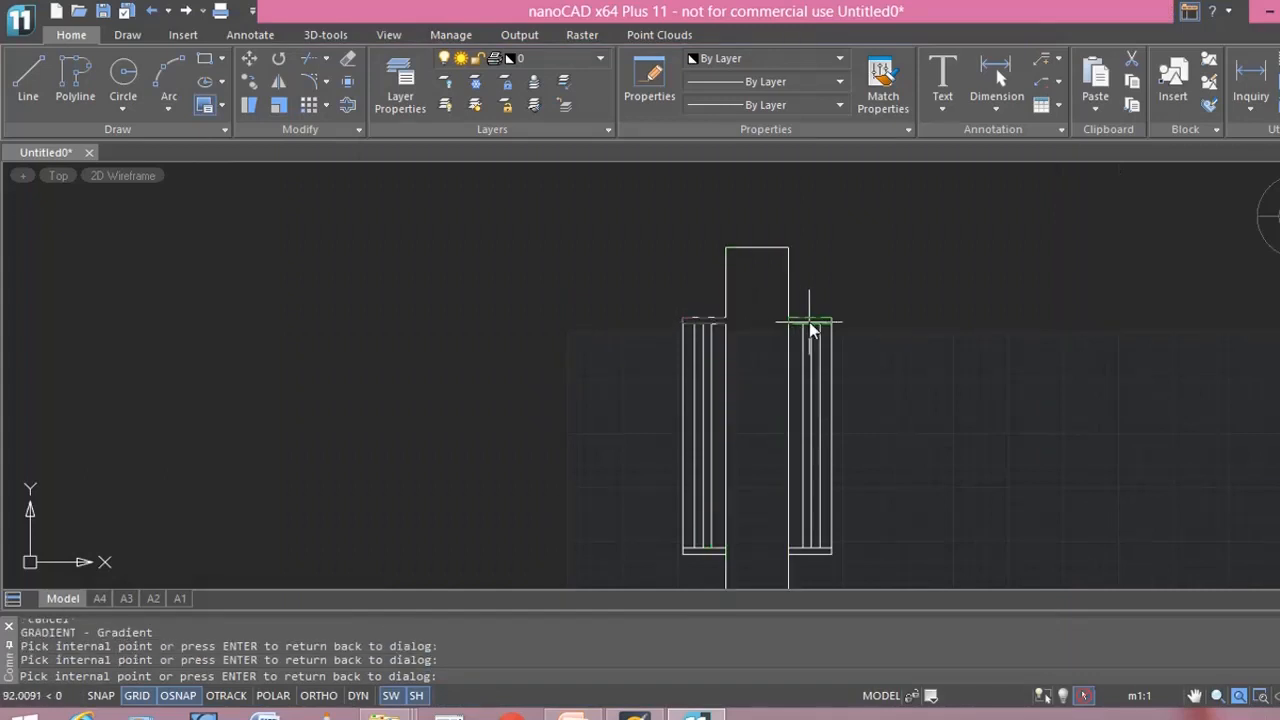
left_click(709, 548)
key("Escape")
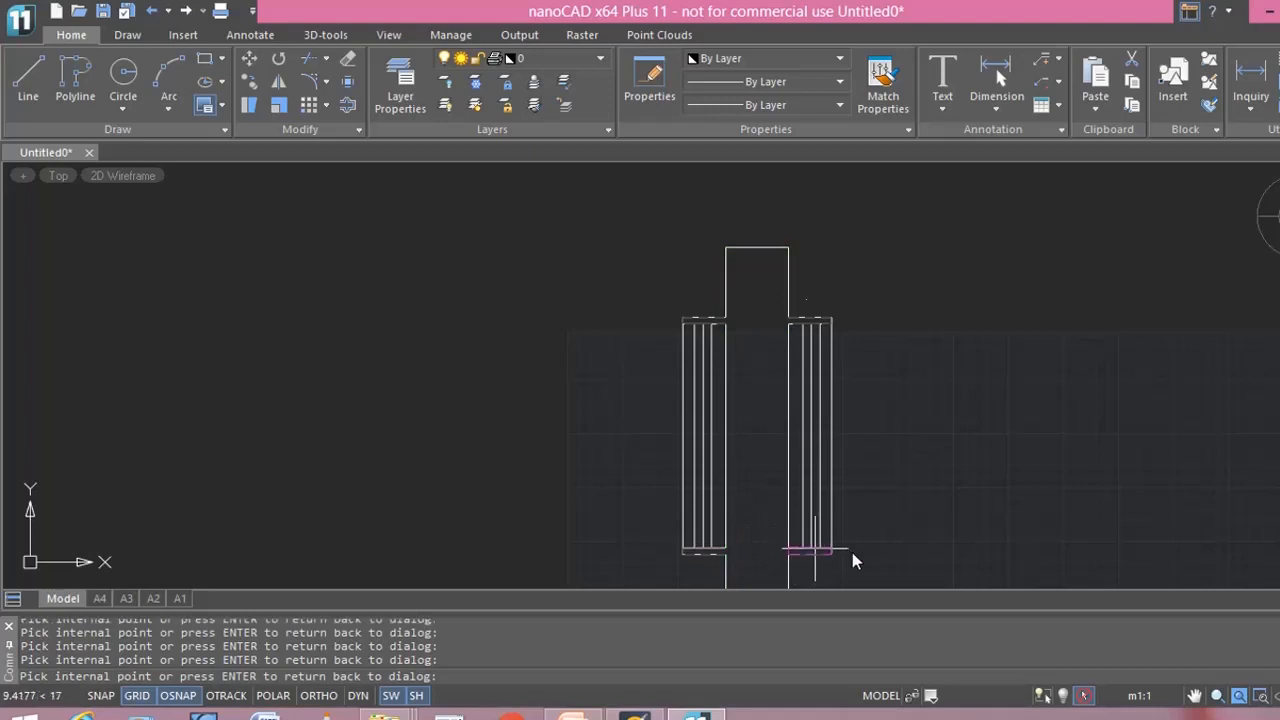
Hatch the elevation's outer winding strips with the crosshatch used in the plan and the inner winding strips with ANSI34.
scroll(928, 480, "down", 2)
middle_click_drag(928, 478, 821, 445)
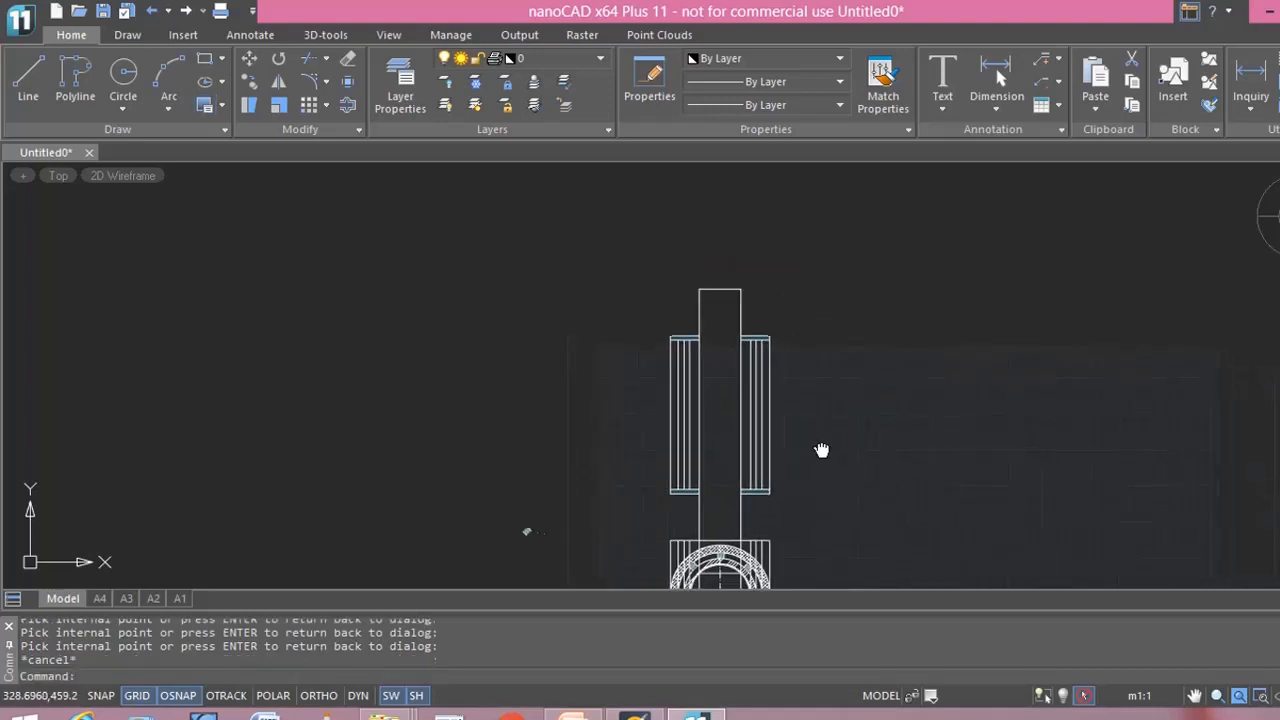
middle_click_drag(808, 503, 836, 419)
scroll(750, 470, "up", 1)
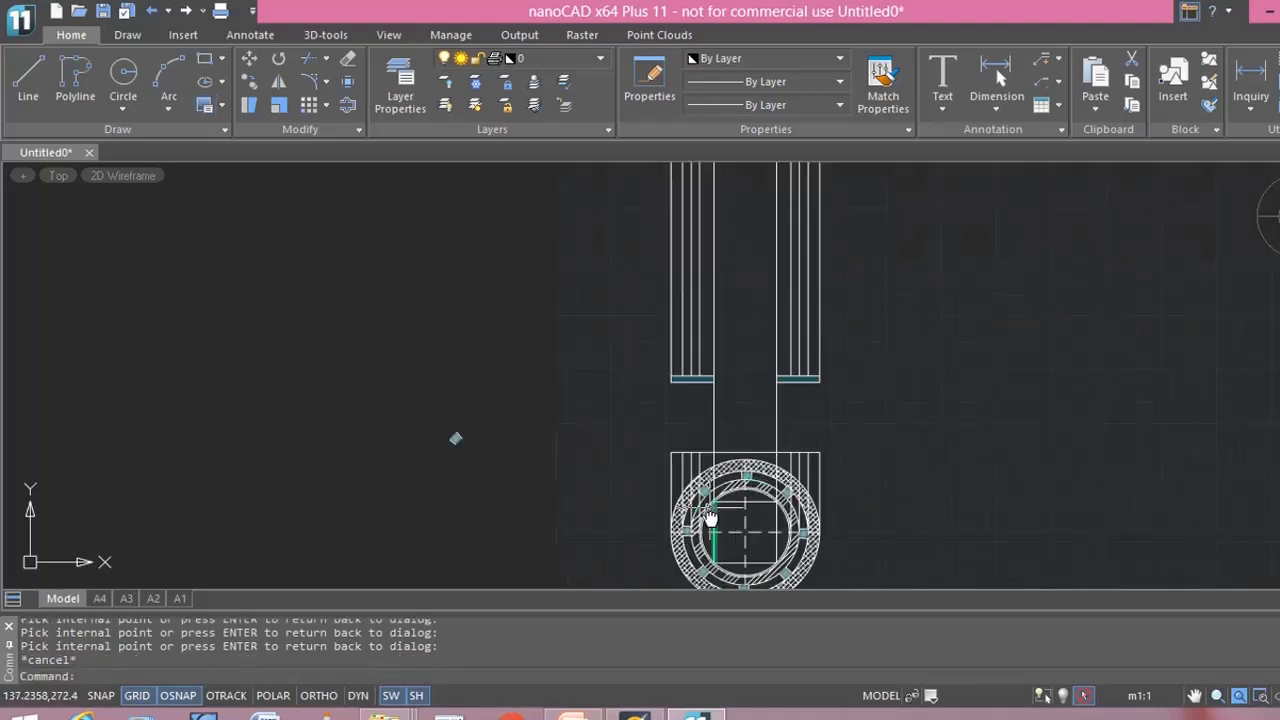
scroll(706, 514, "up", 2)
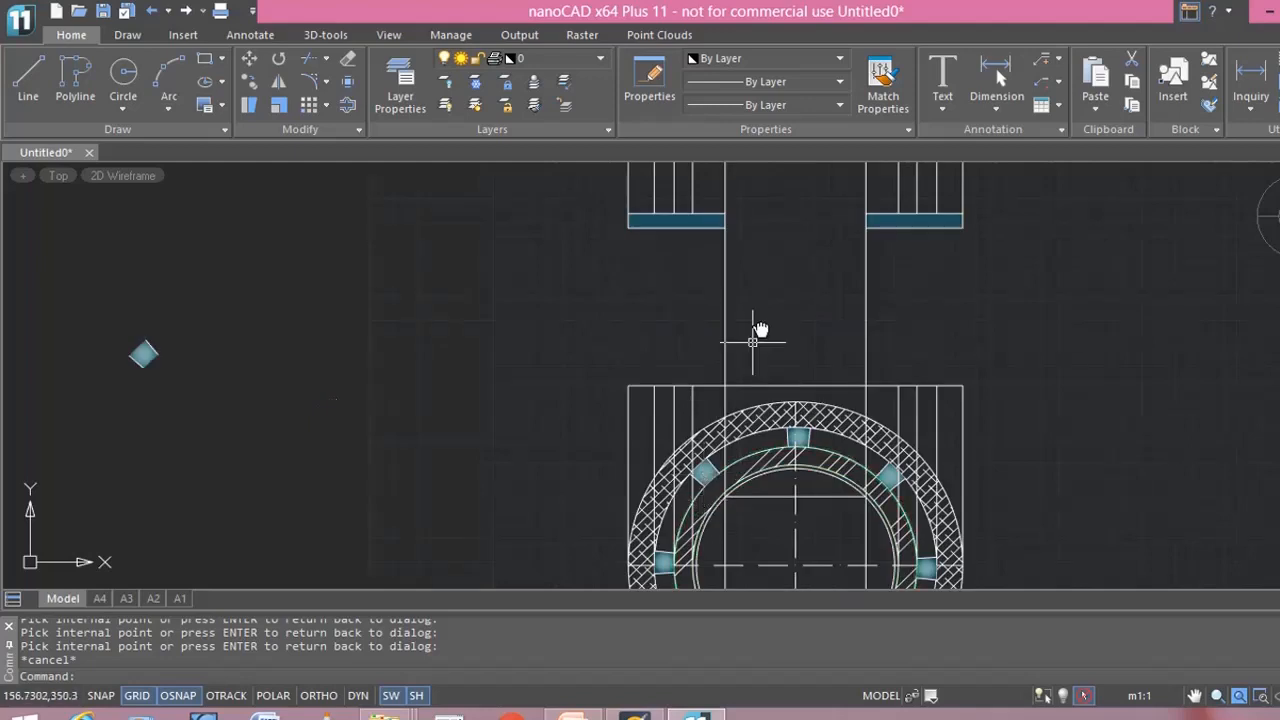
middle_click_drag(786, 341, 789, 417)
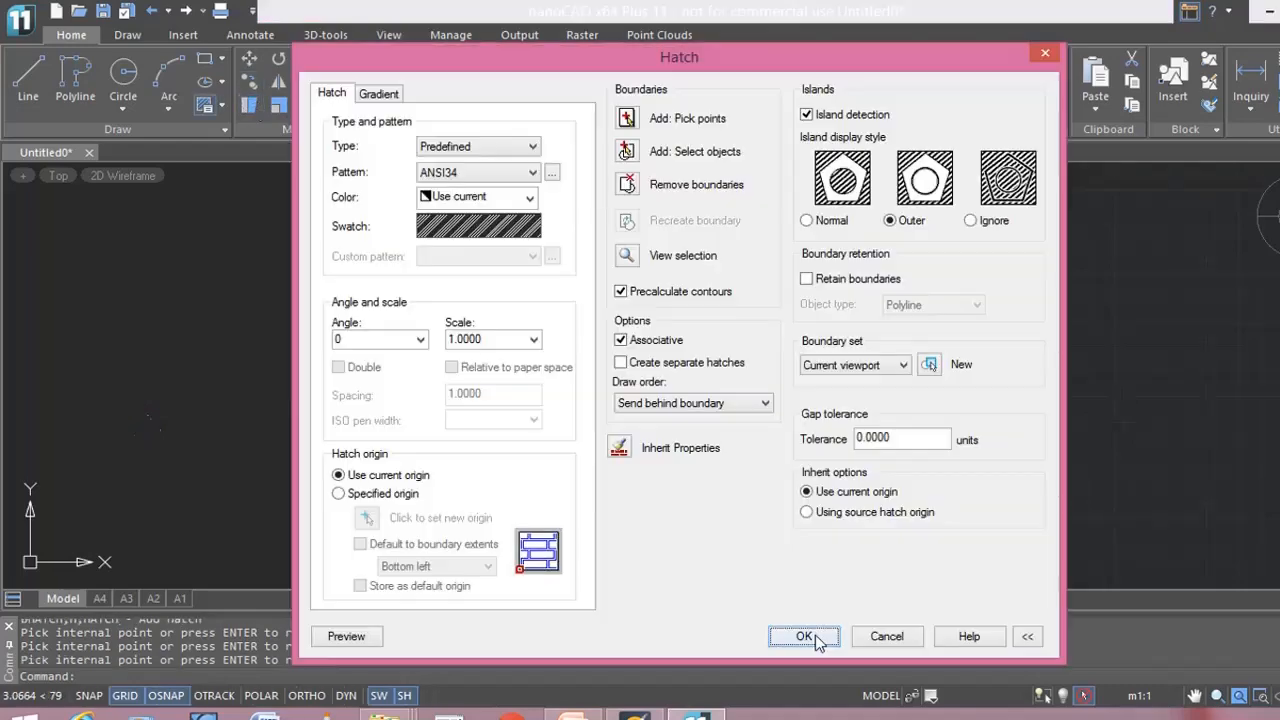
left_click(812, 632)
scroll(900, 463, "down", 5)
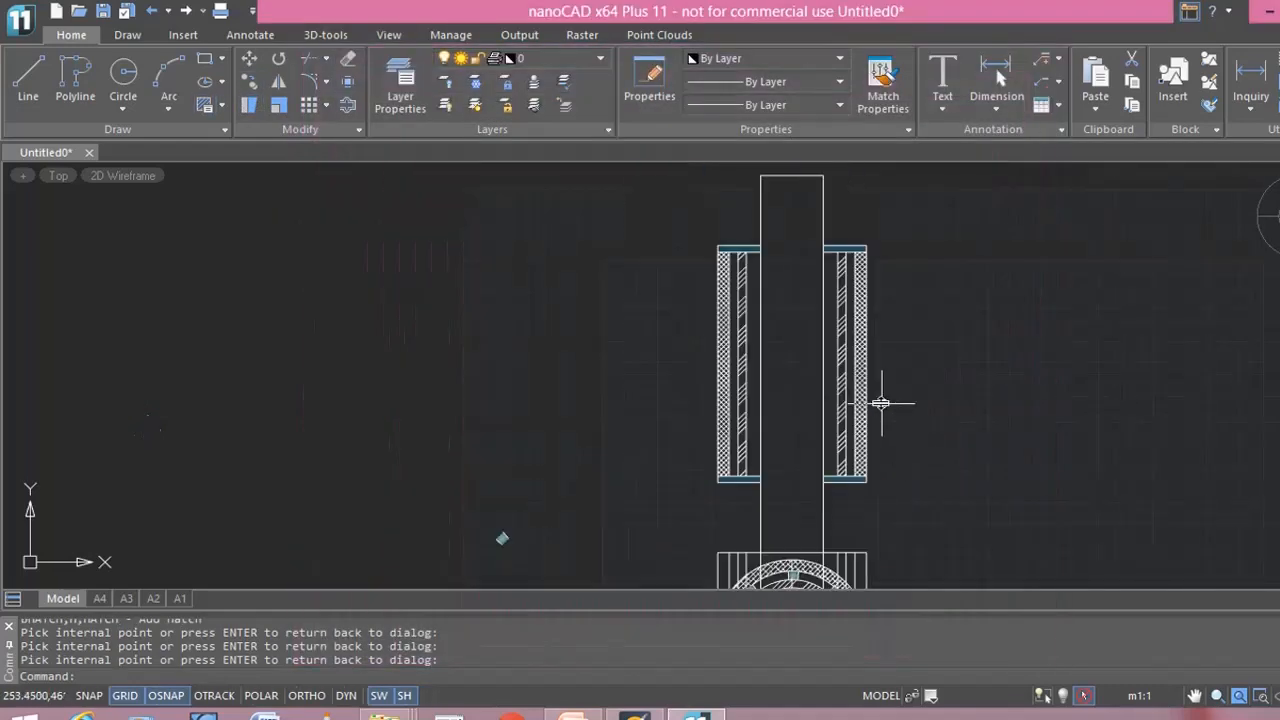
Switch to PowerPoint to check the limb spacing on the Section Plan and Elevation slide, and return to nanoCAD.
middle_click_drag(934, 391, 777, 414)
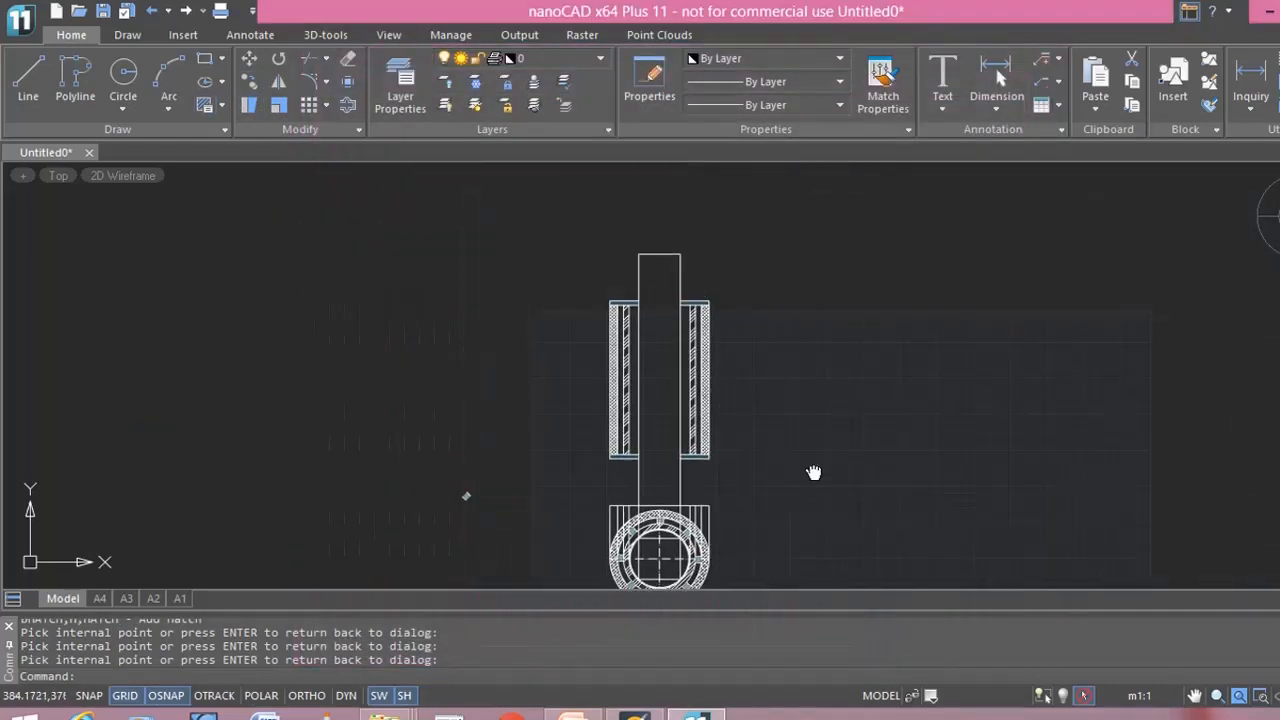
middle_click_drag(814, 471, 791, 417)
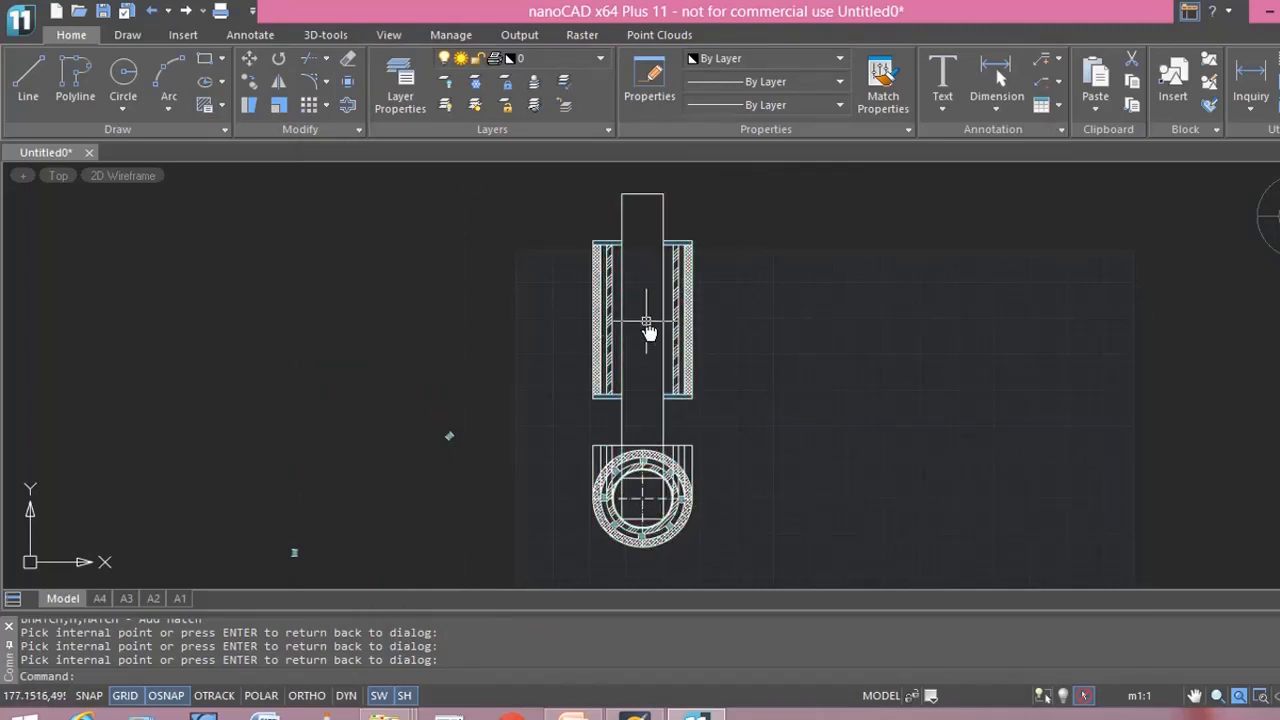
middle_click_drag(794, 369, 766, 389)
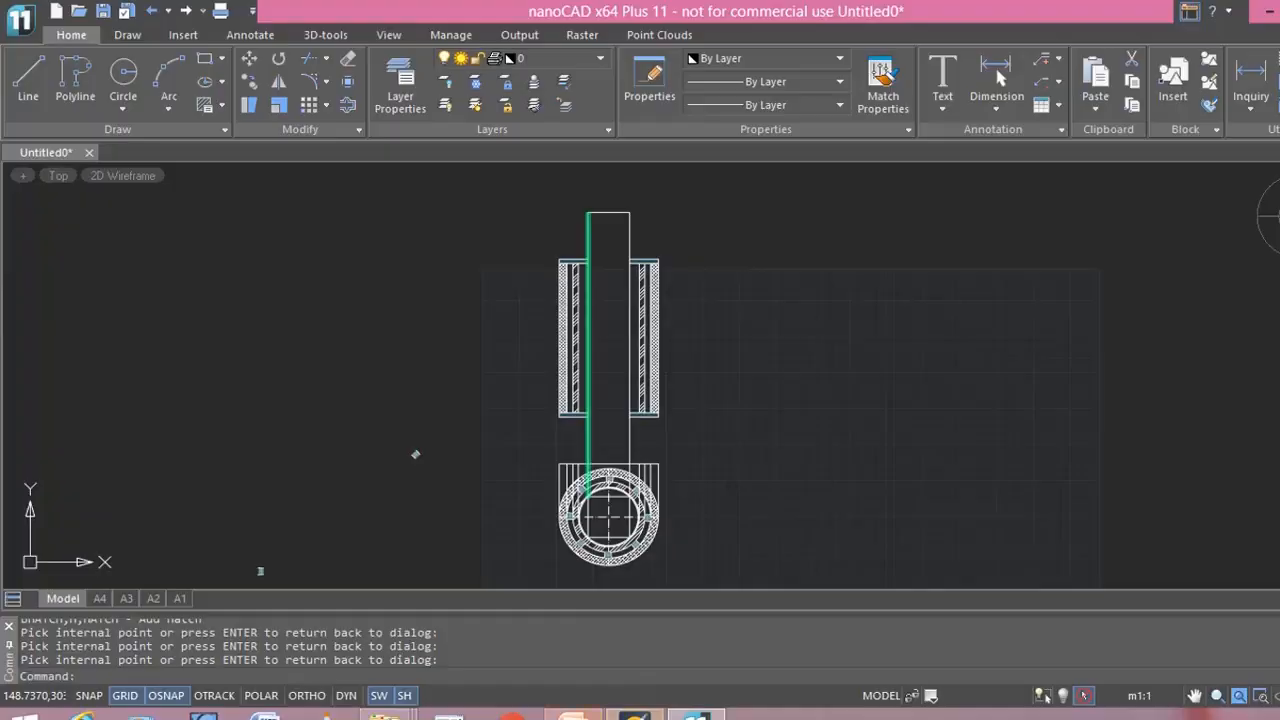
left_click(572, 714)
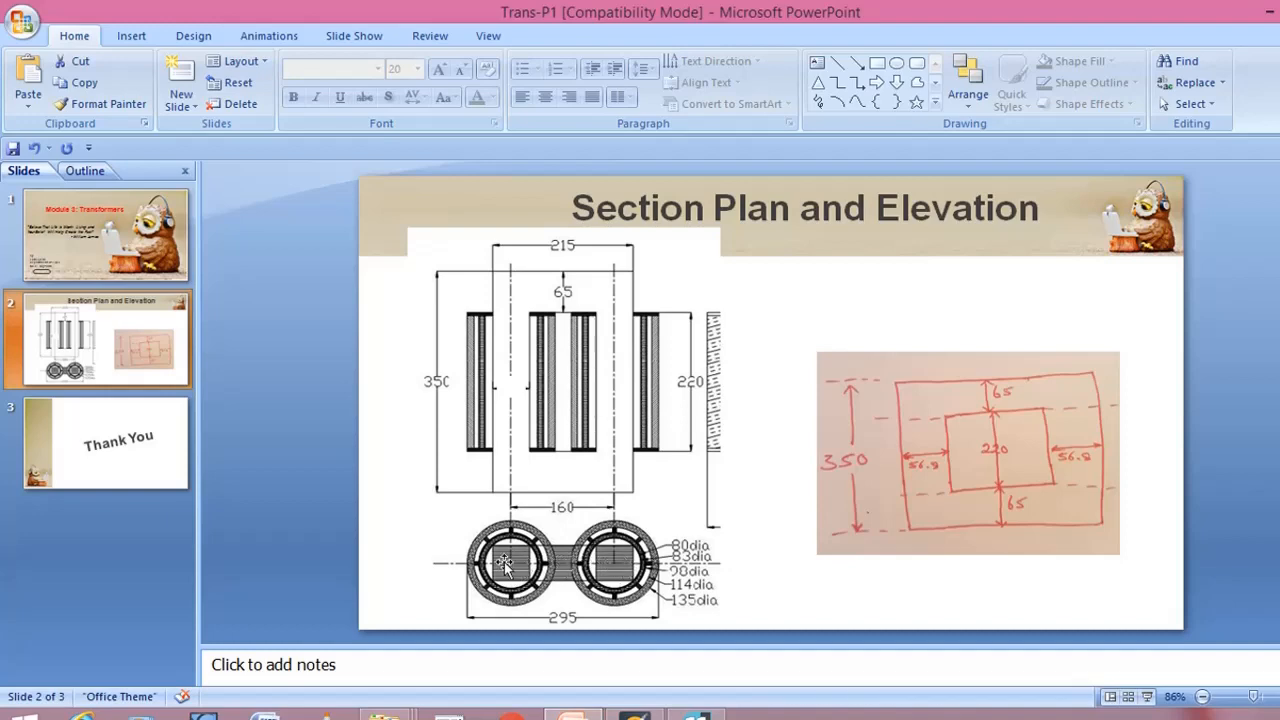
left_click(697, 715)
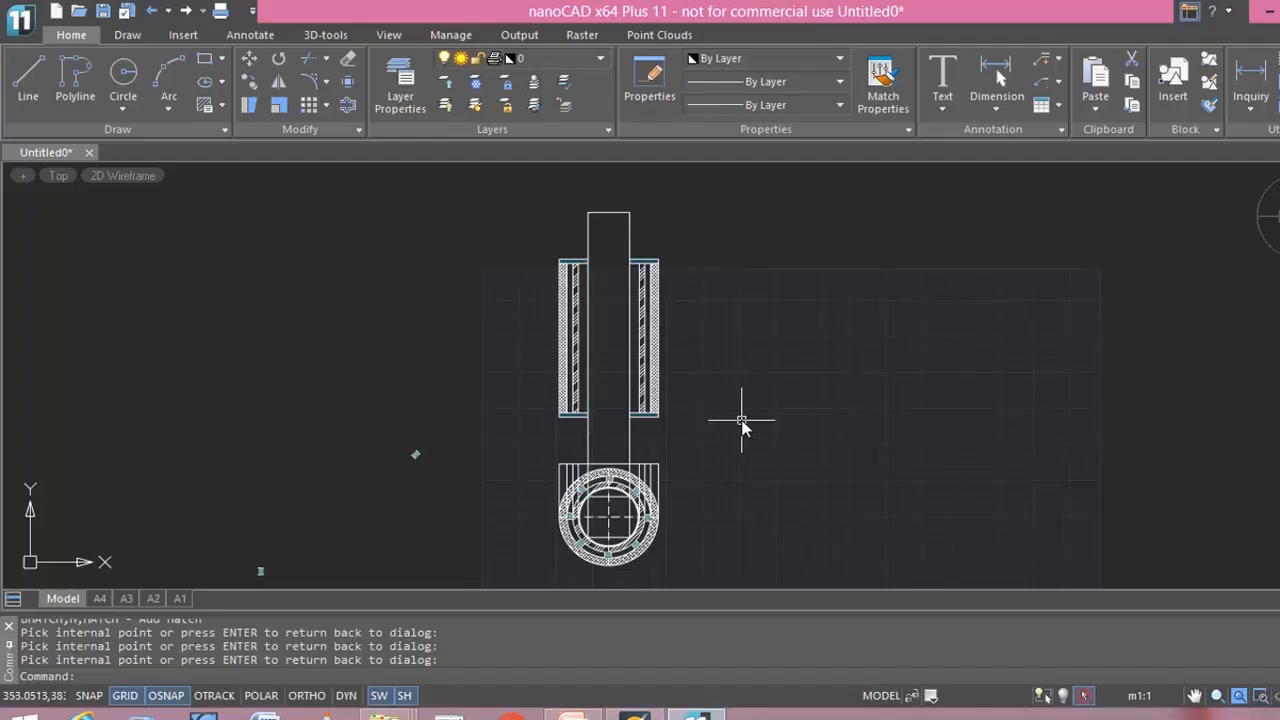
key("ctrl+a")
key("ctrl+c")
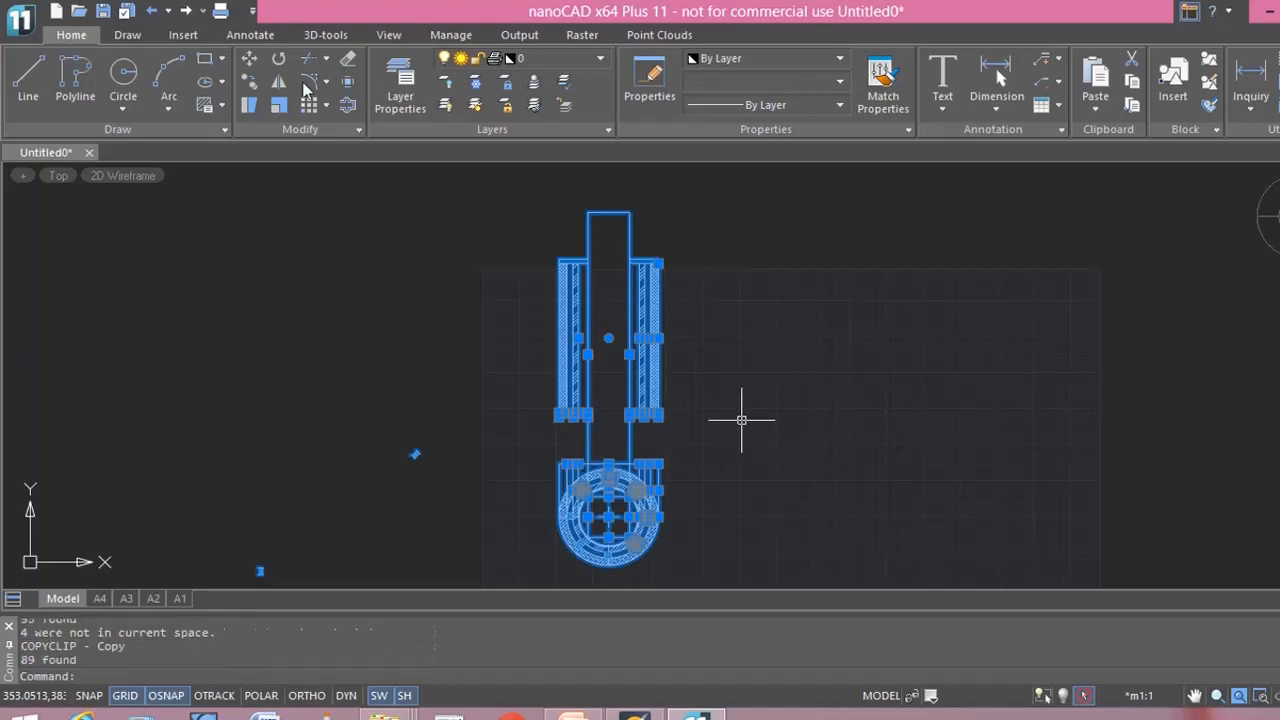
left_click(249, 83)
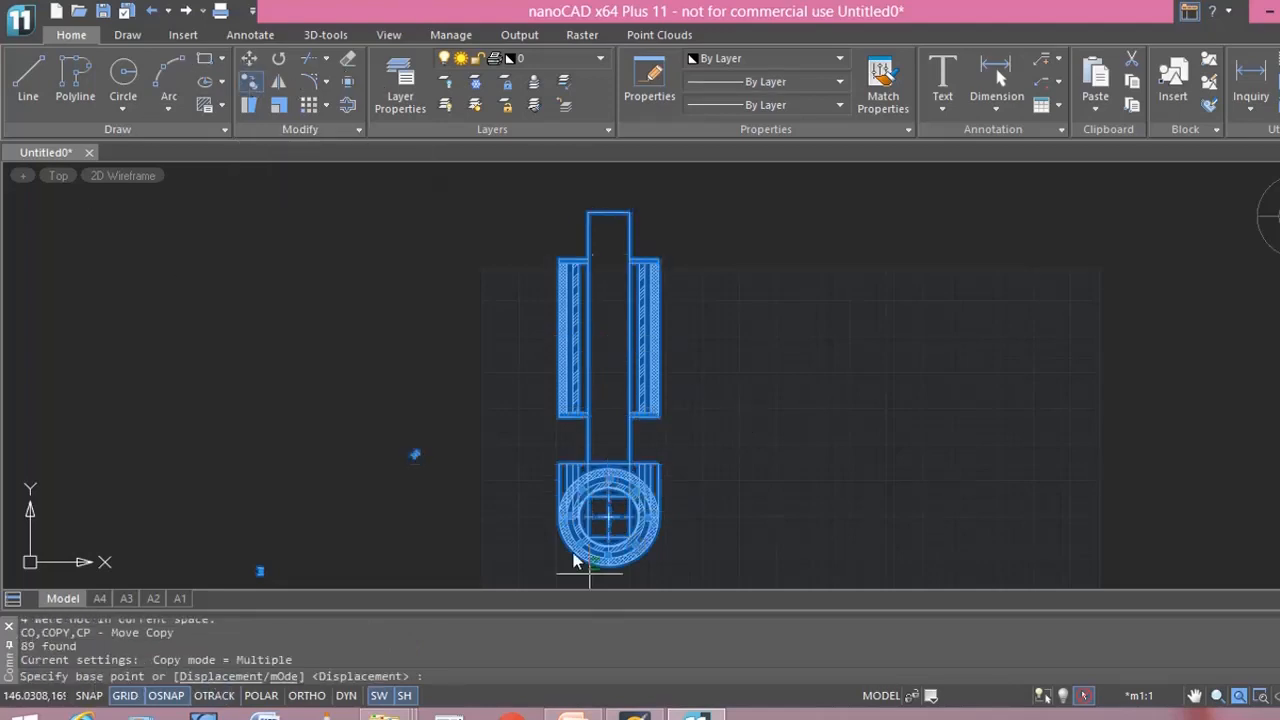
scroll(612, 527, "up", 3)
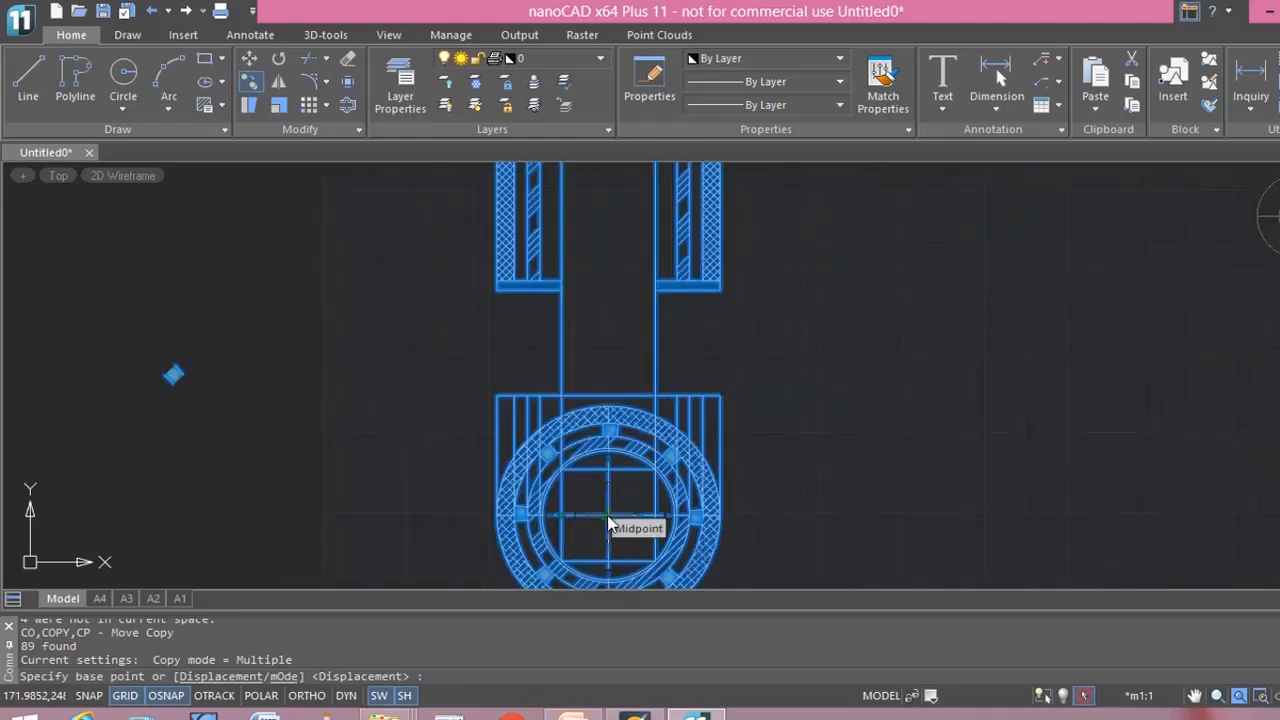
left_click(608, 519)
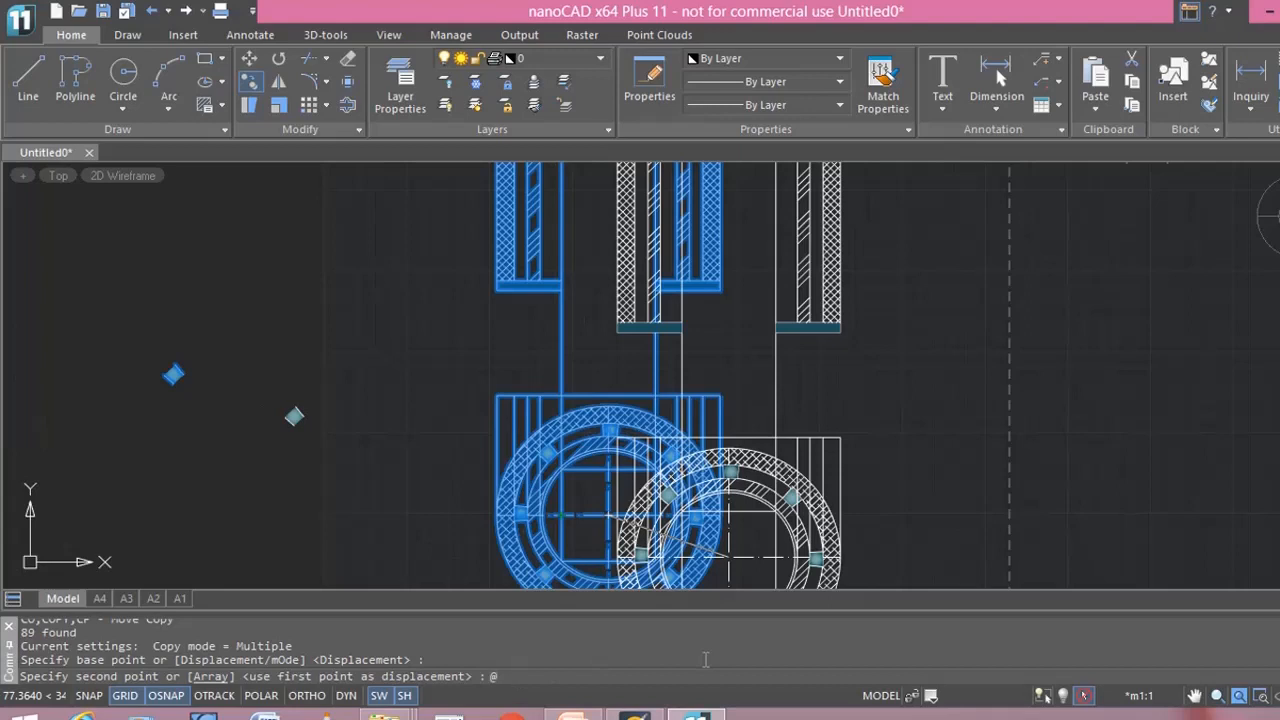
type("@160,0")
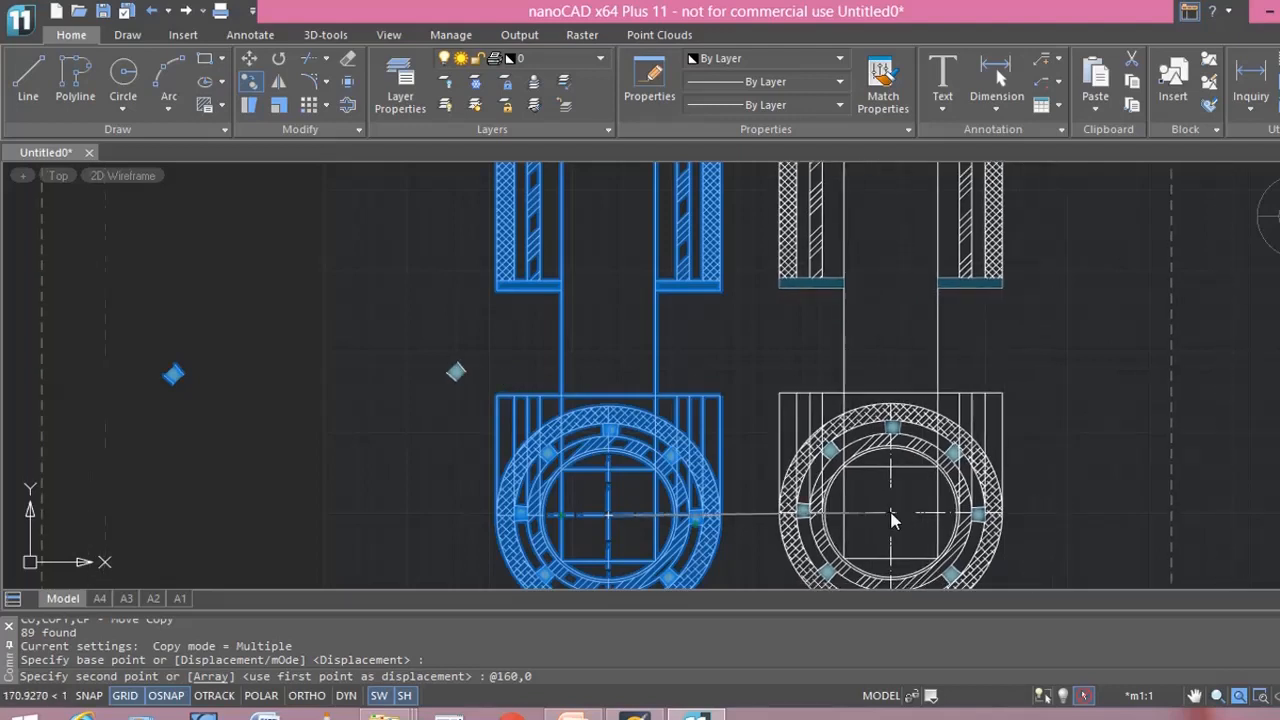
key("Return")
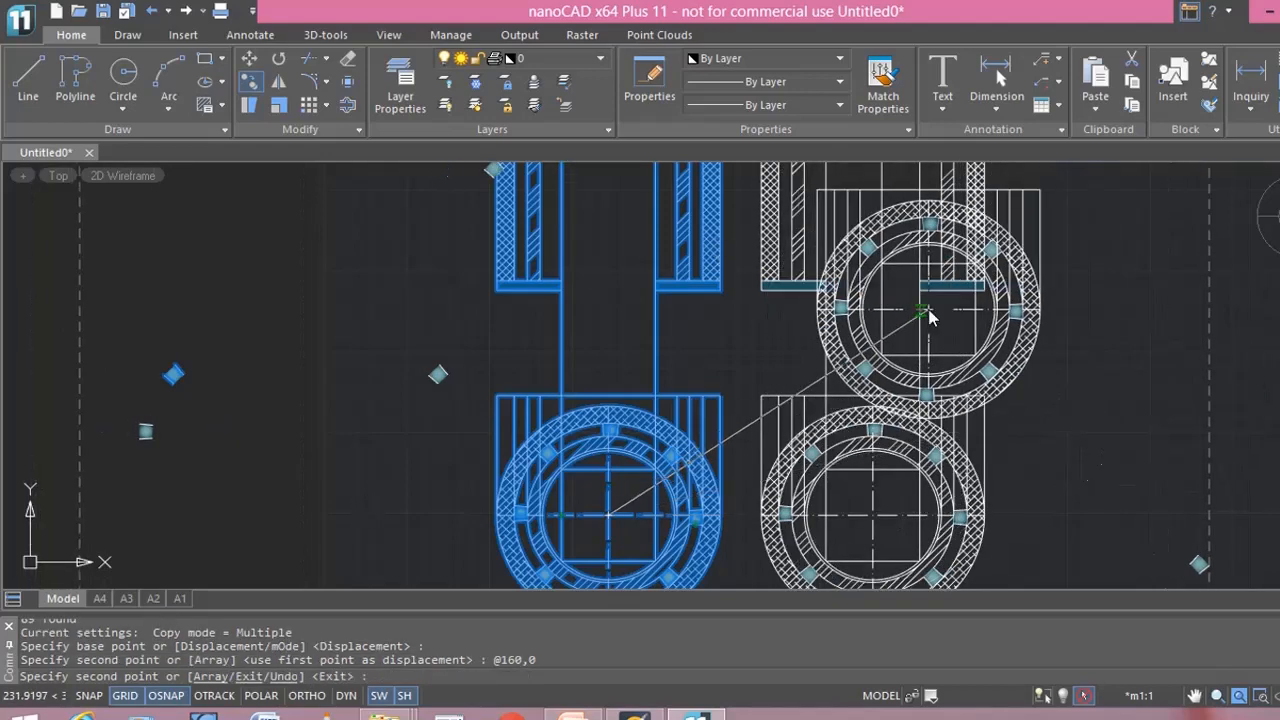
key("Escape")
key("Escape")
Draw two horizontal lines joining the limbs, one between the facing top core corners and one between the facing bottom horizontals.
scroll(922, 316, "down", 4)
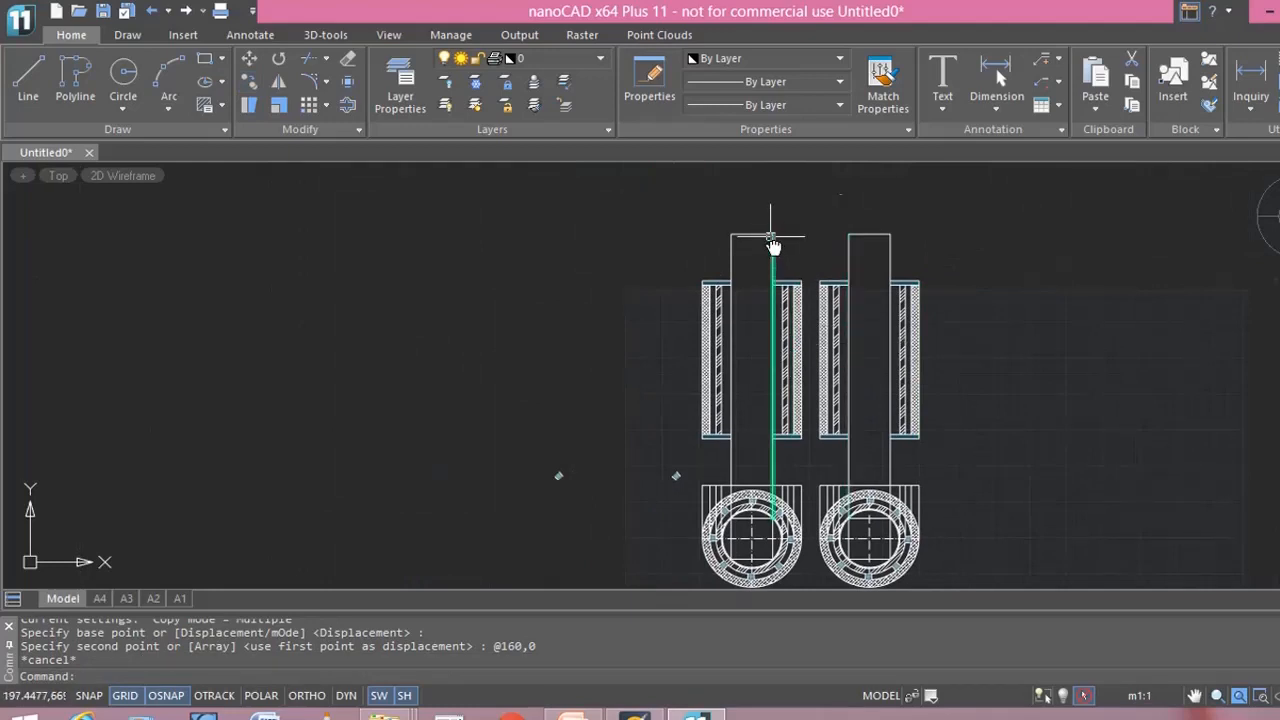
left_click(28, 78)
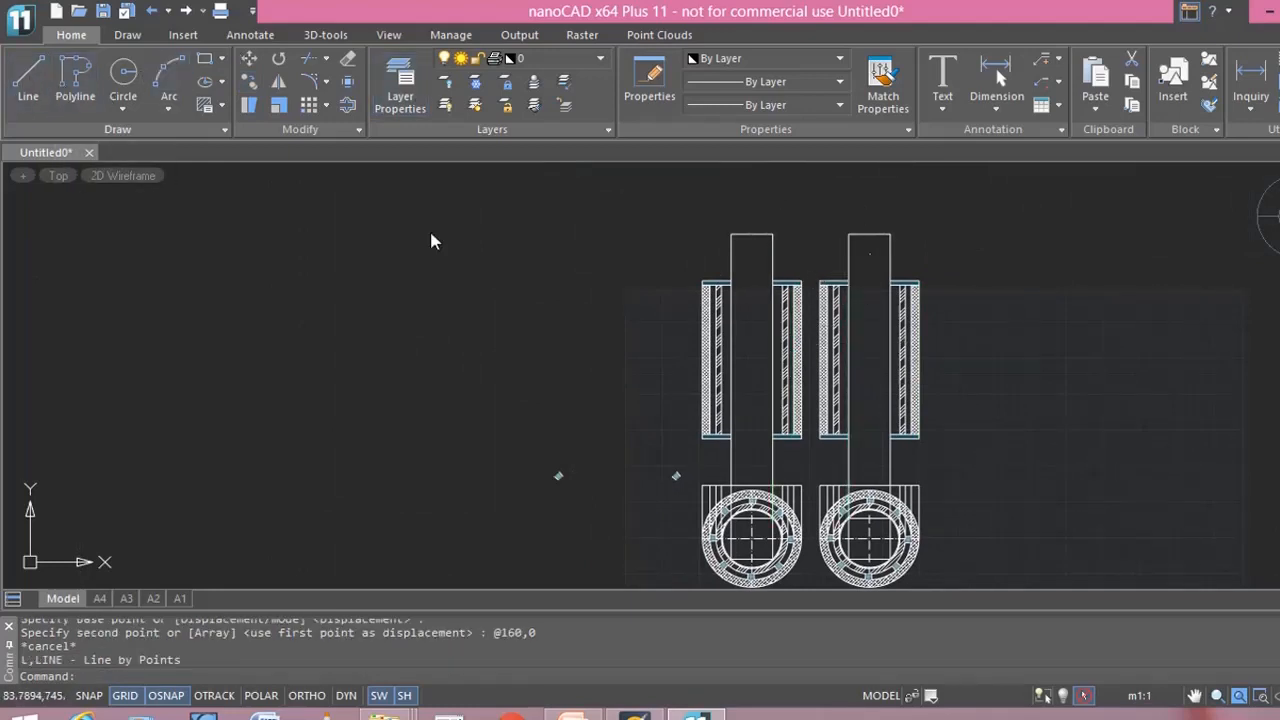
left_click(773, 235)
left_click(851, 236)
key("Escape")
key("Return")
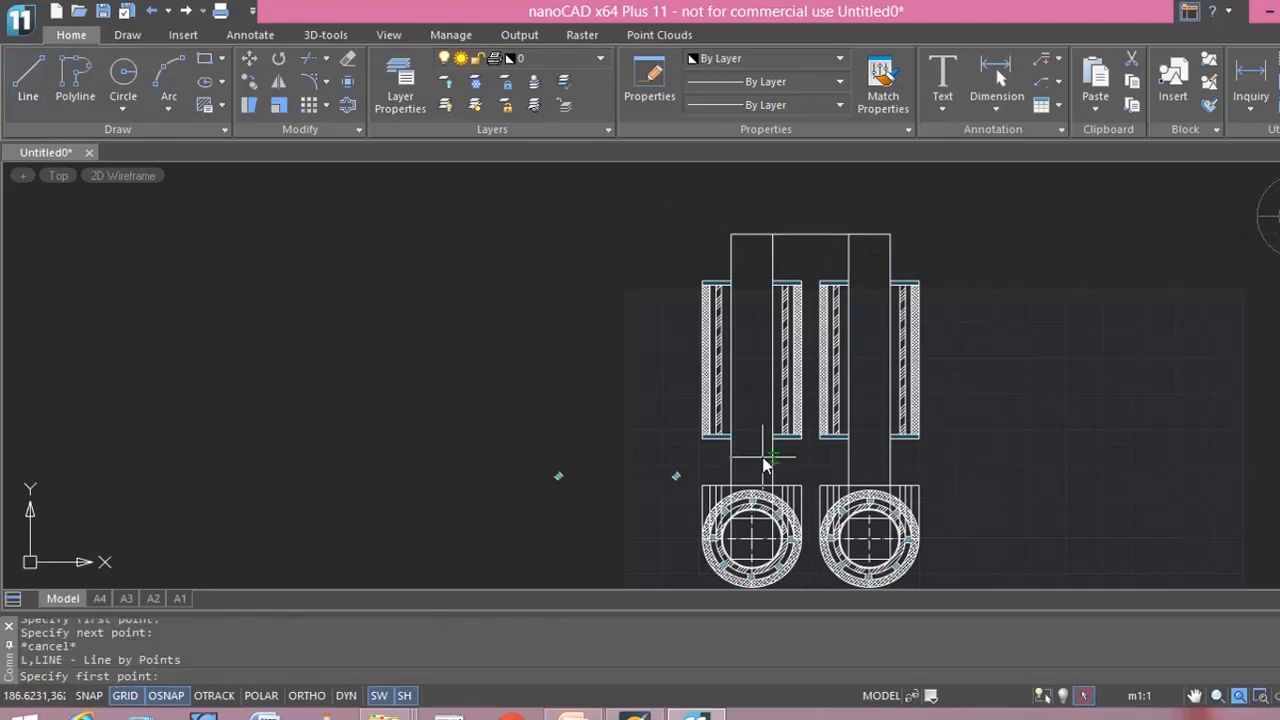
left_click(803, 490)
key("Escape")
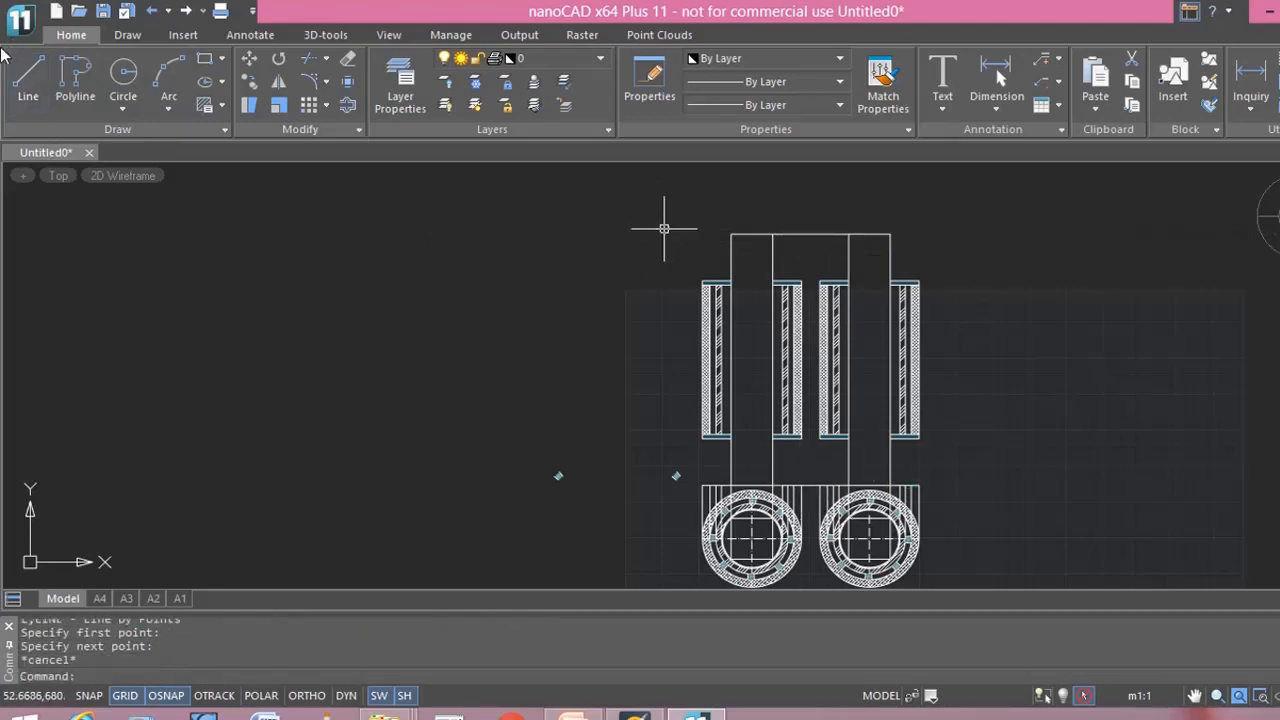
Draw two short horizontal lines joining the facing windings in the elevation, one between their bottom corners and one between their top corners.
key("Return")
left_click(803, 441)
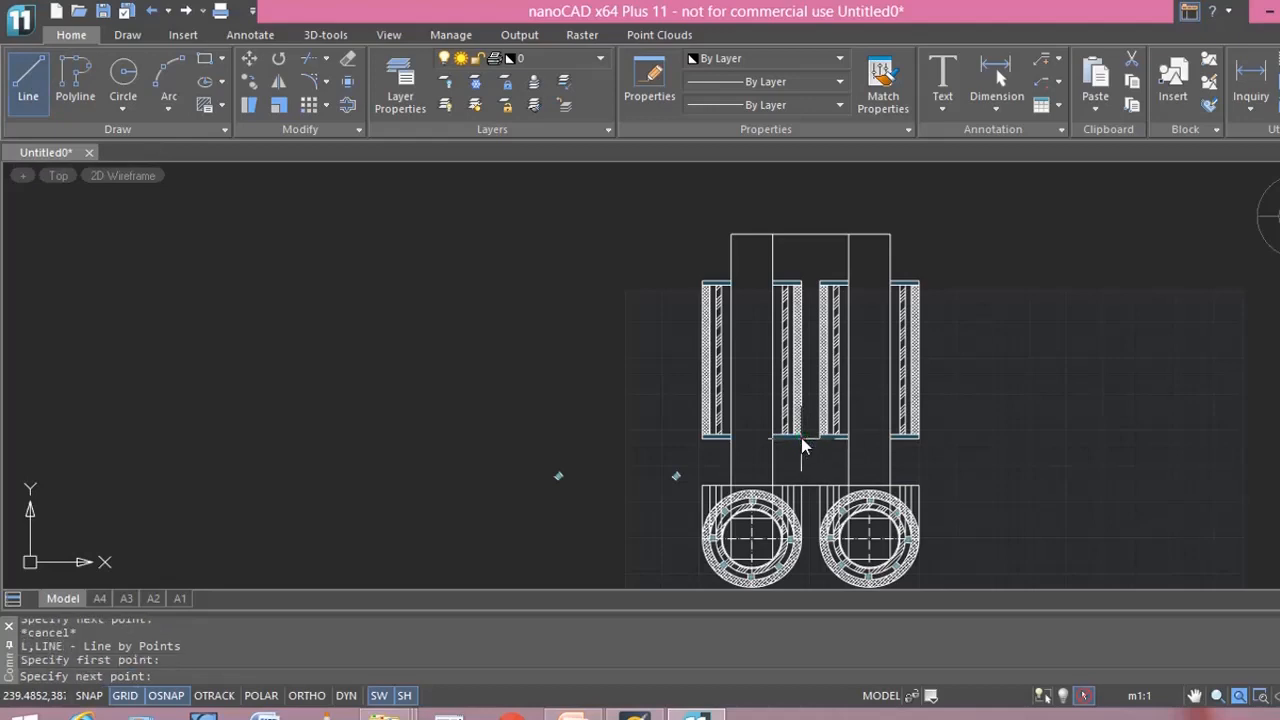
key("Escape")
left_click(28, 78)
left_click(806, 285)
key("Escape")
Trim the inner vertical edges of both core limbs above and below the windings, using all objects as cutting edges, to open up the core.
key("ctrl+a")
middle_click_drag(937, 370, 875, 360)
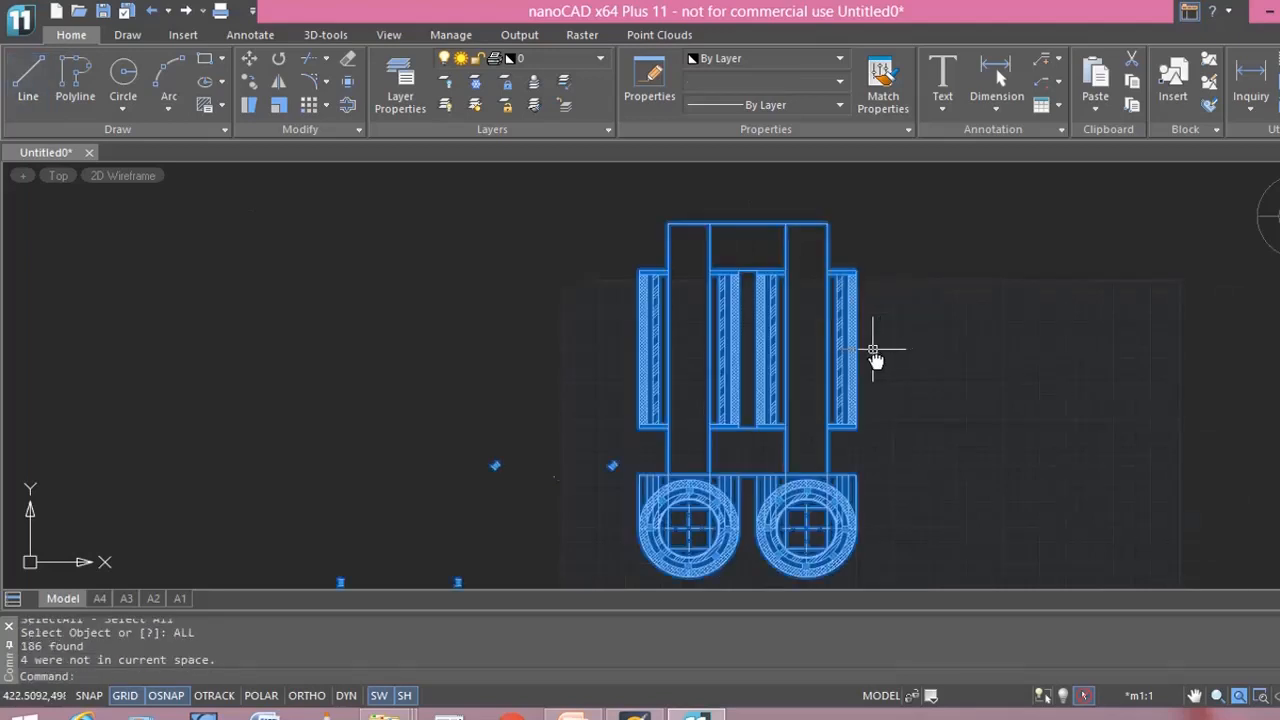
left_click(310, 58)
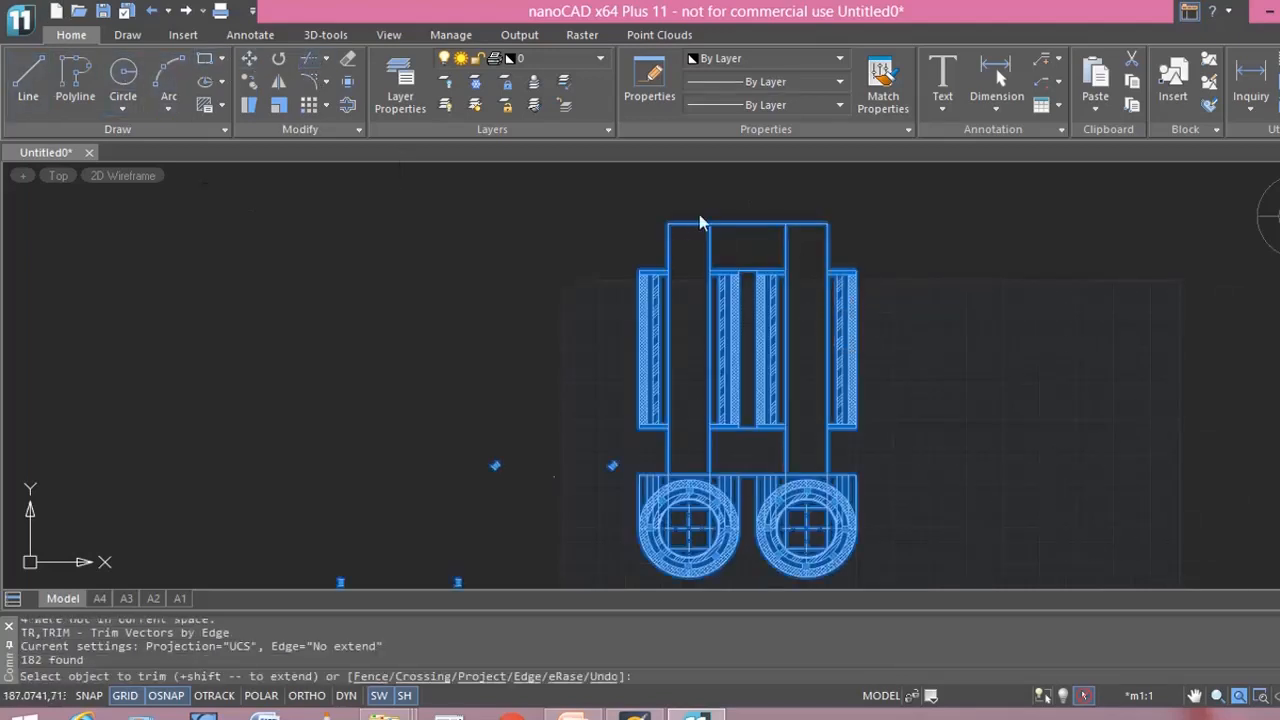
left_click(711, 246)
left_click(783, 253)
left_click(786, 452)
left_click(710, 450)
key("Escape")
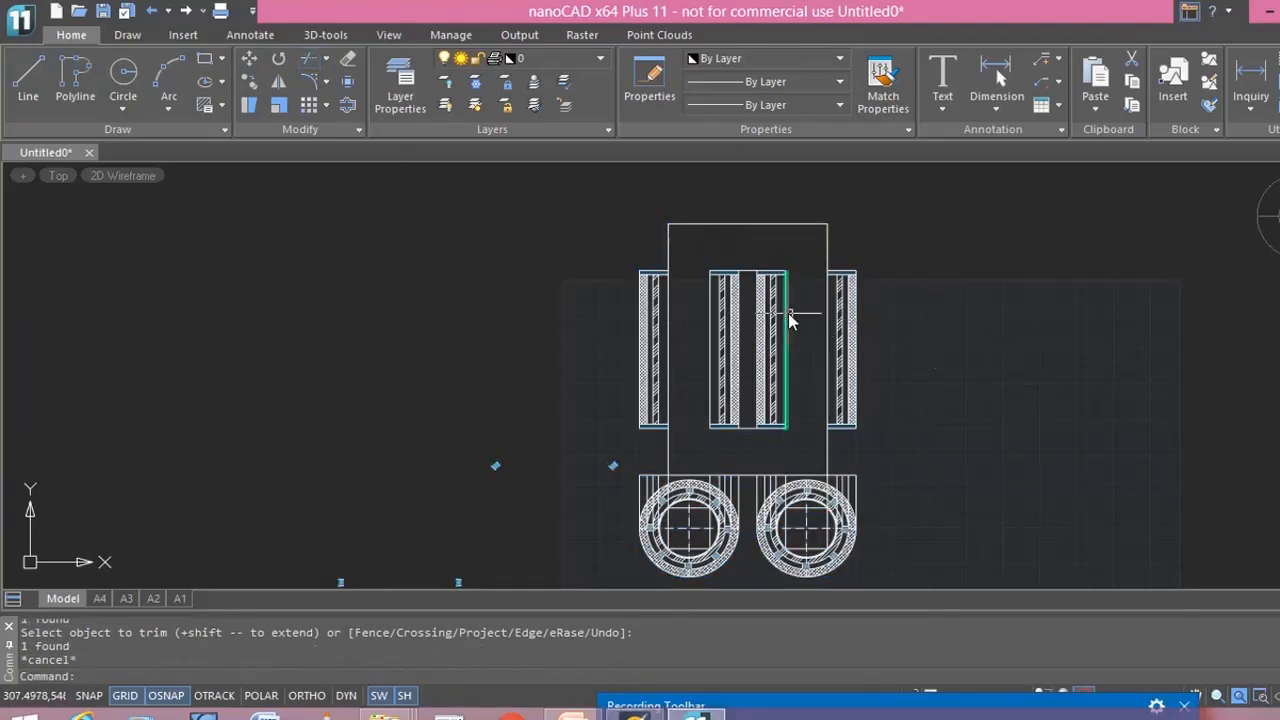
scroll(779, 340, "up", 1)
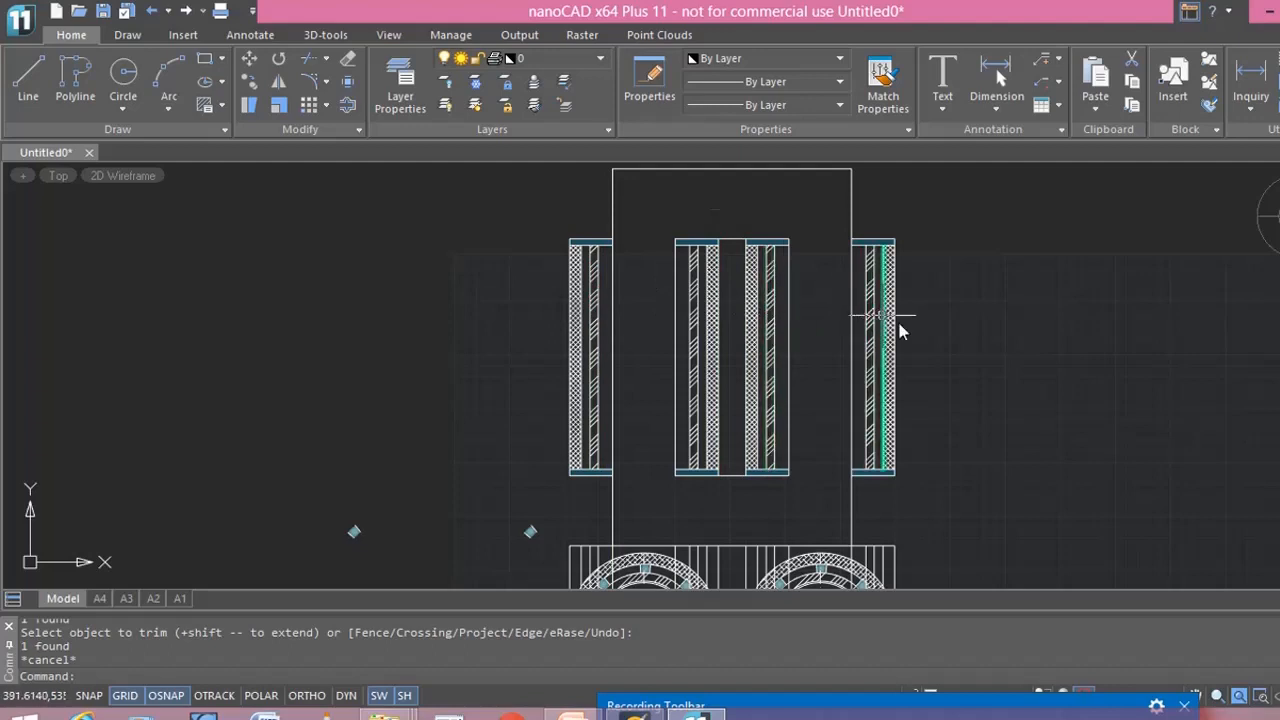
middle_click_drag(1025, 415, 1058, 318)
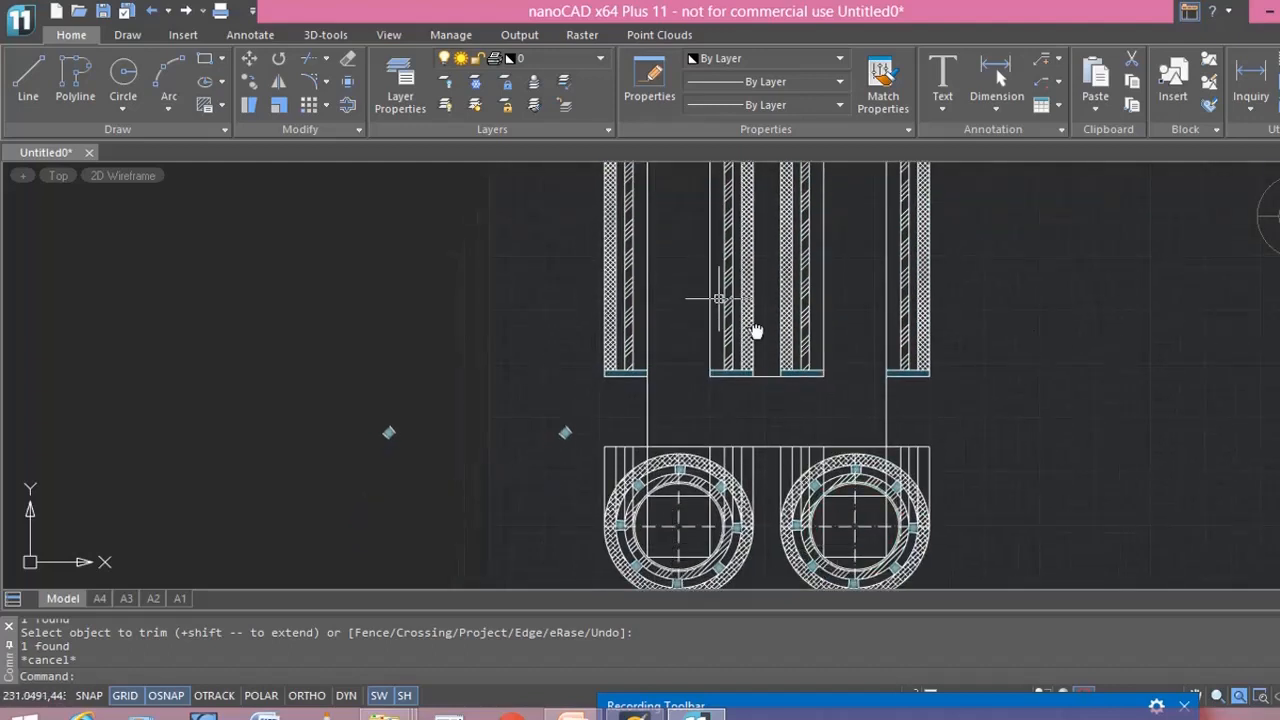
scroll(830, 390, "down", 3)
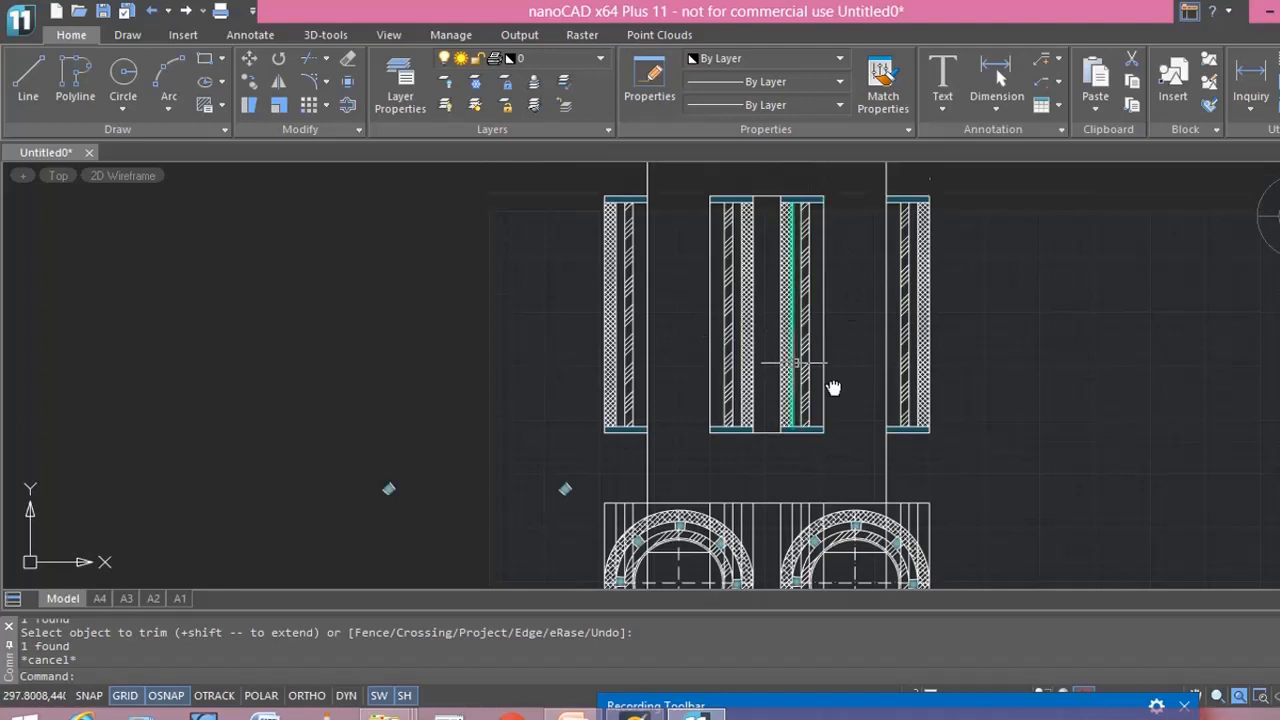
middle_click_drag(994, 378, 980, 372)
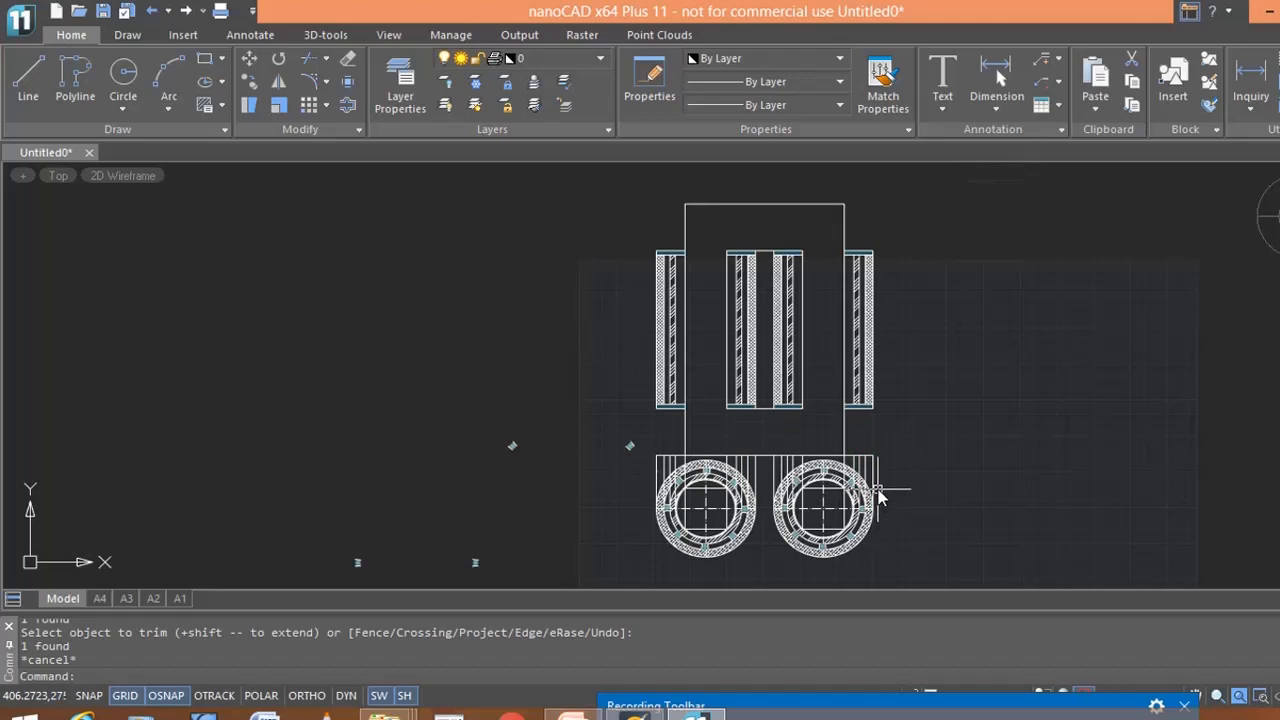
Add diameter dimensions to the outer and inner circles of the crosshatched outer winding on the plan's right limb, placing the text outside the limb.
left_click(999, 107)
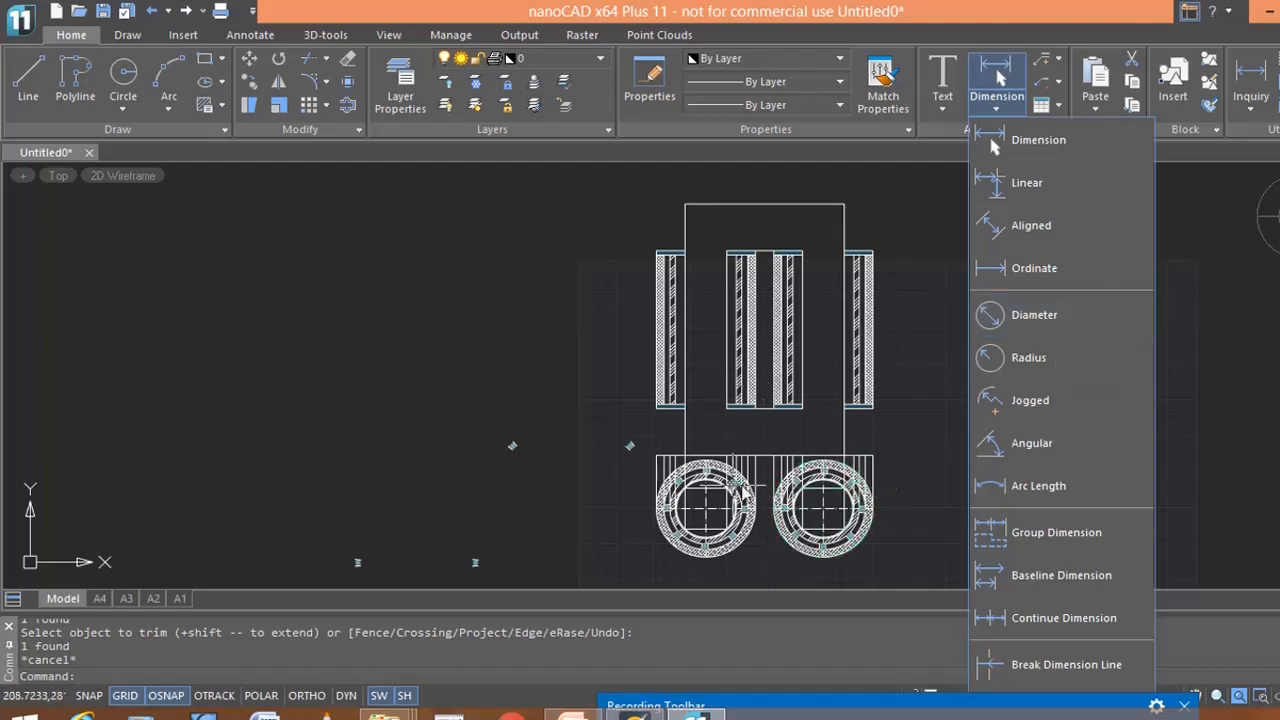
left_click(1034, 316)
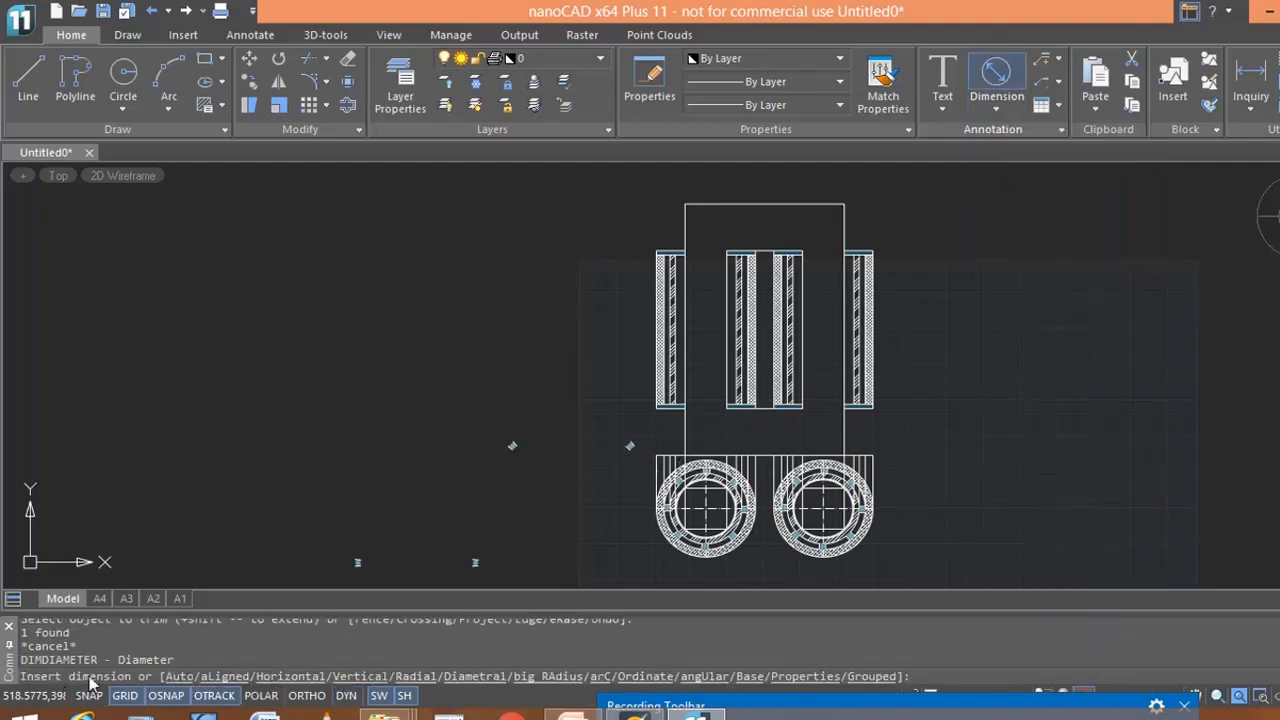
scroll(896, 526, "up", 4)
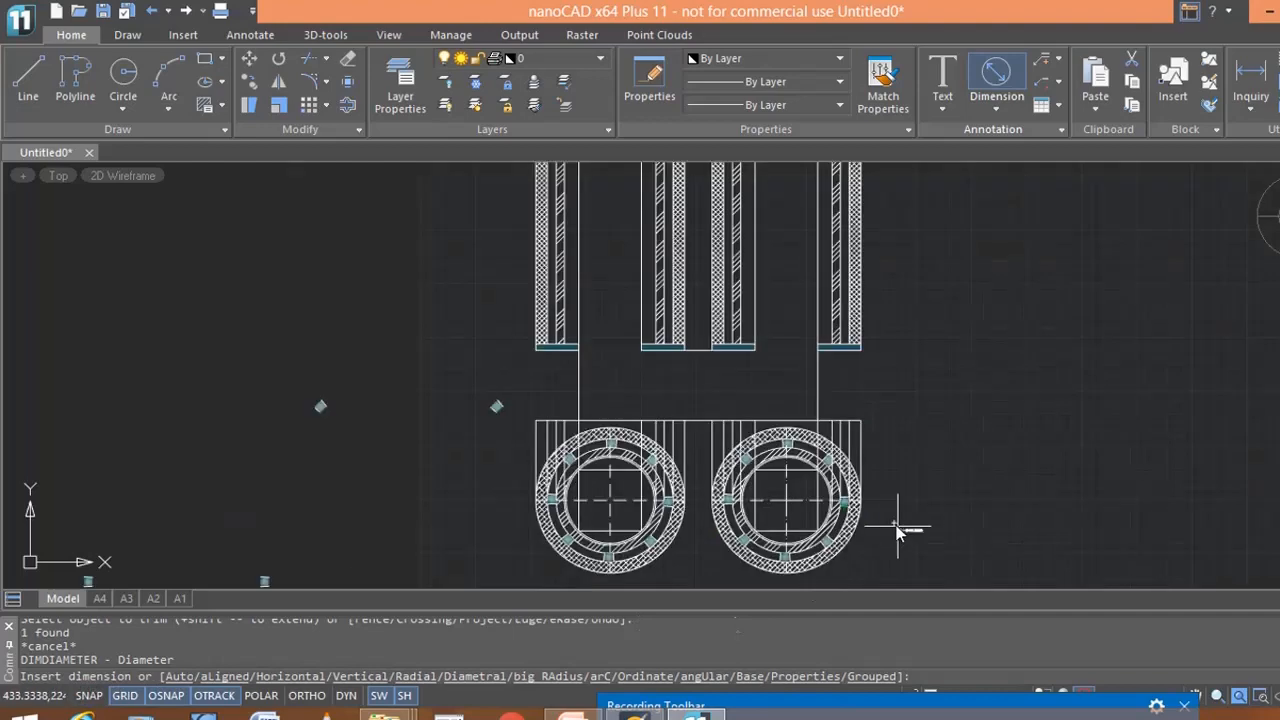
scroll(870, 465, "up", 3)
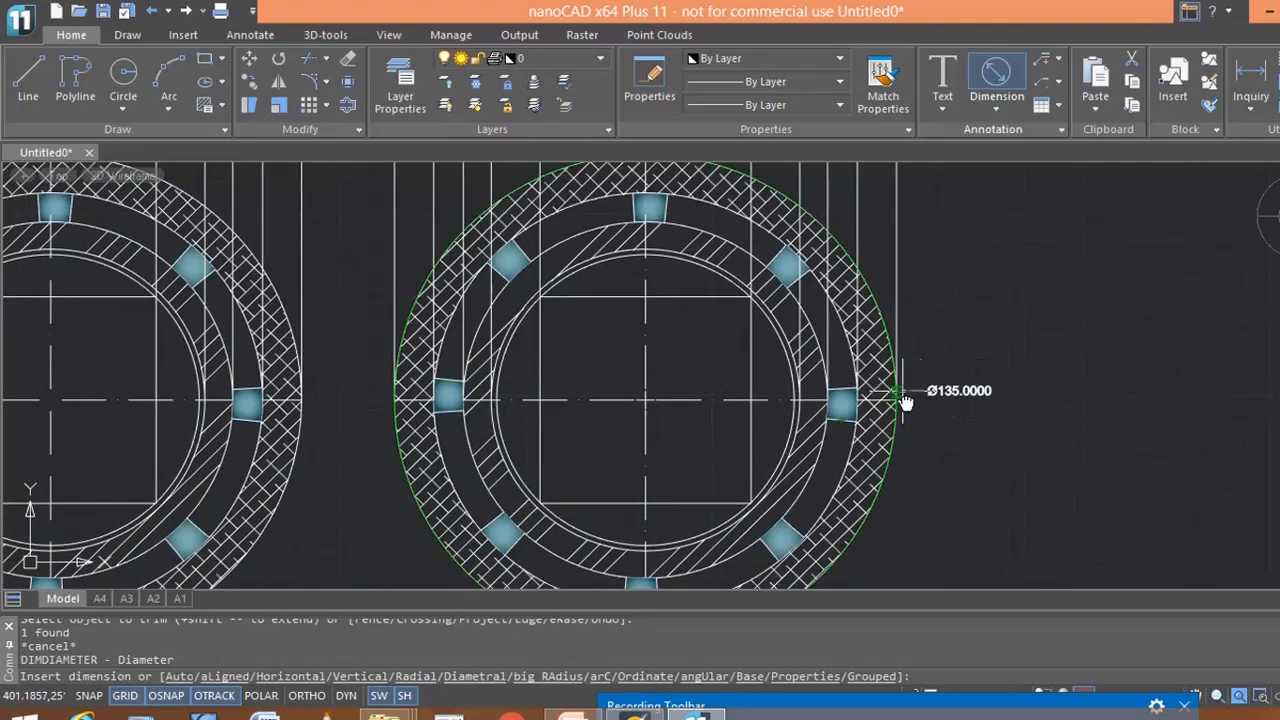
left_click(883, 325)
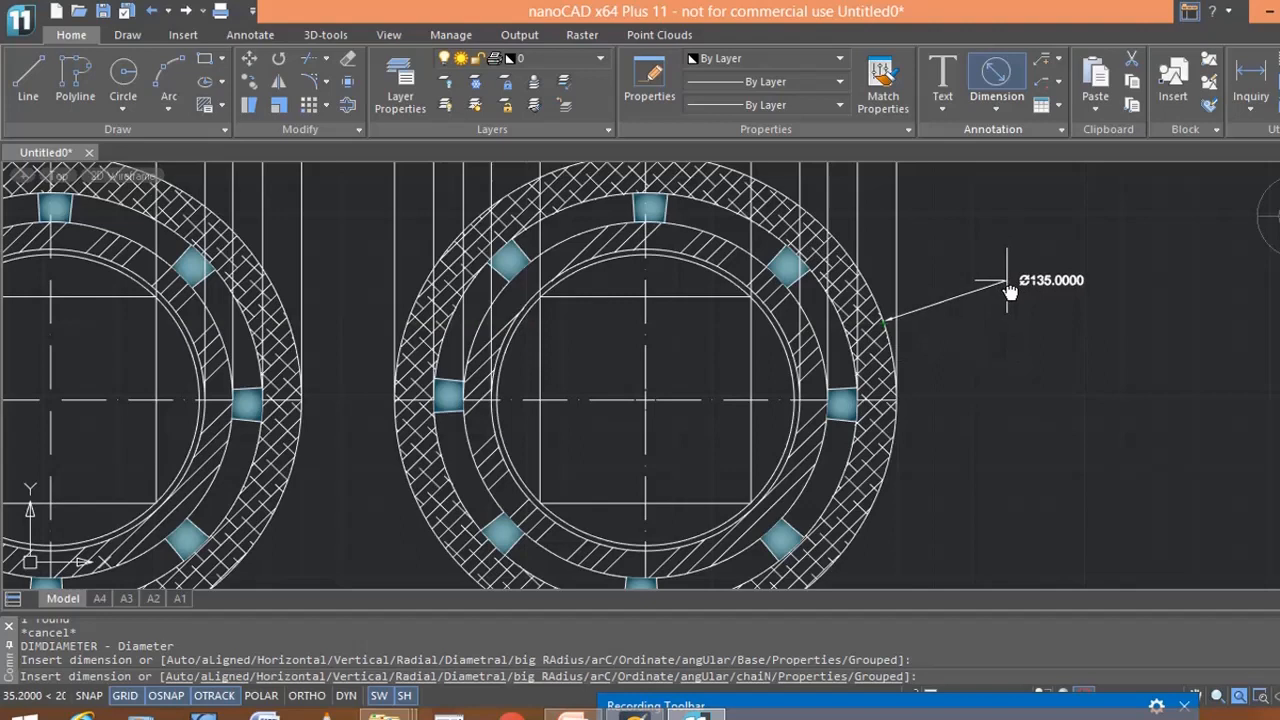
left_click(1009, 289)
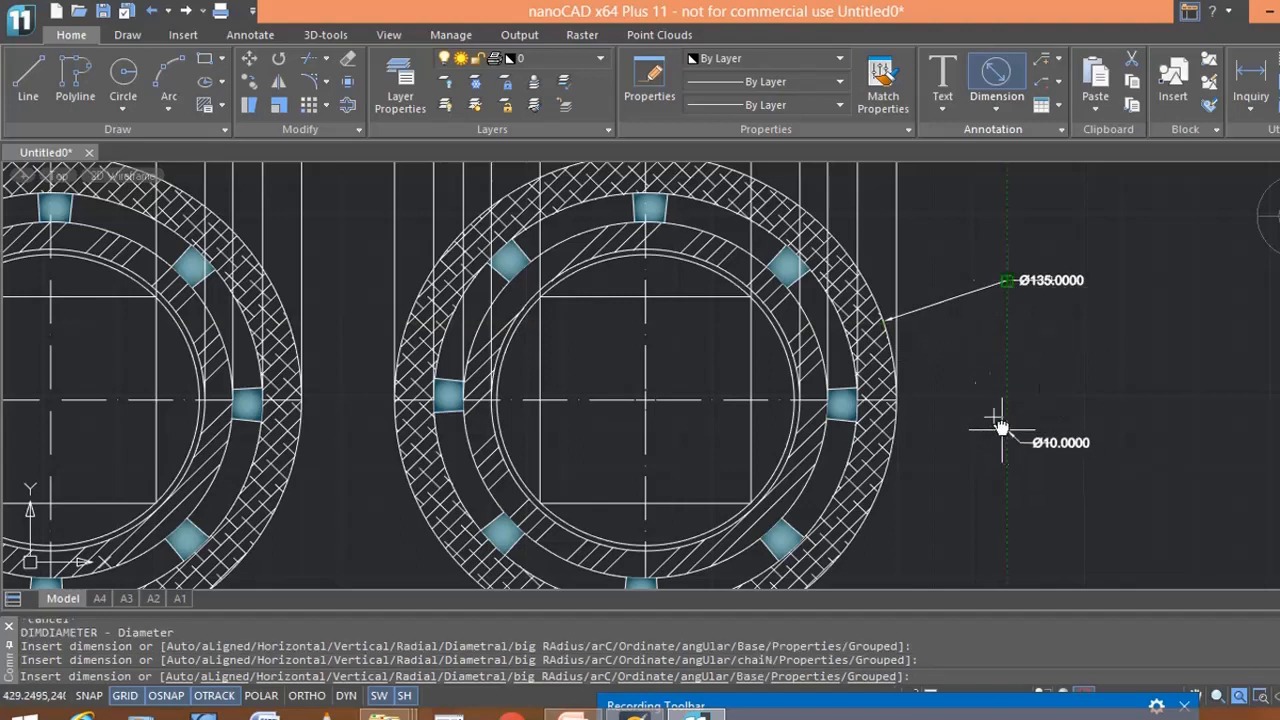
left_click(862, 380)
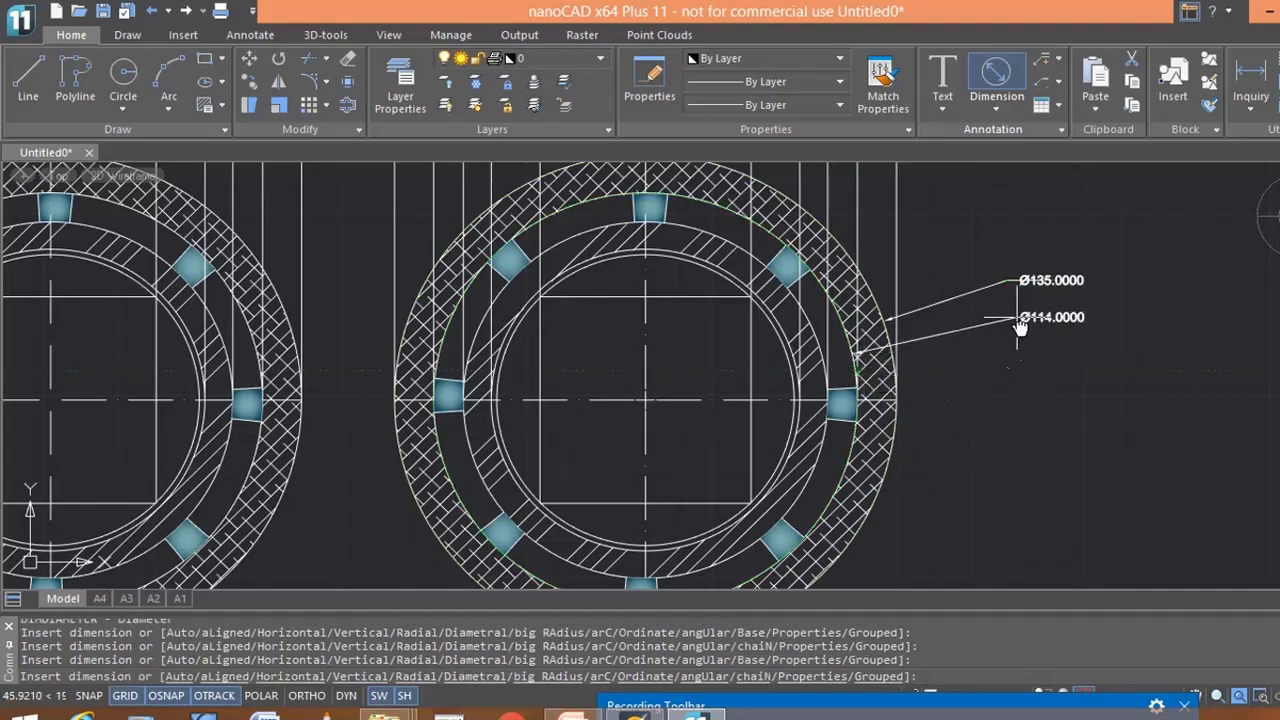
left_click(1022, 320)
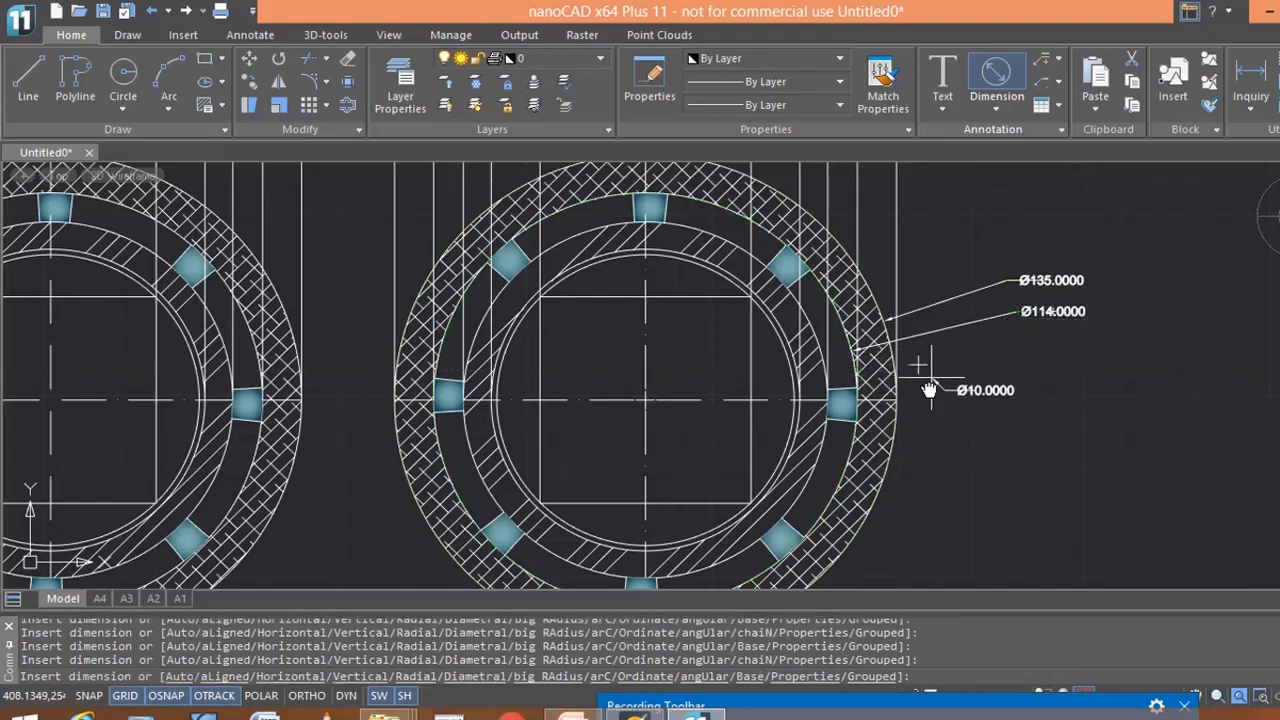
Add diameter dimensions to the inner winding's outer and inner circles and to the innermost core circle, stacking the text below the existing diameters.
left_click(830, 382)
left_click(1031, 352)
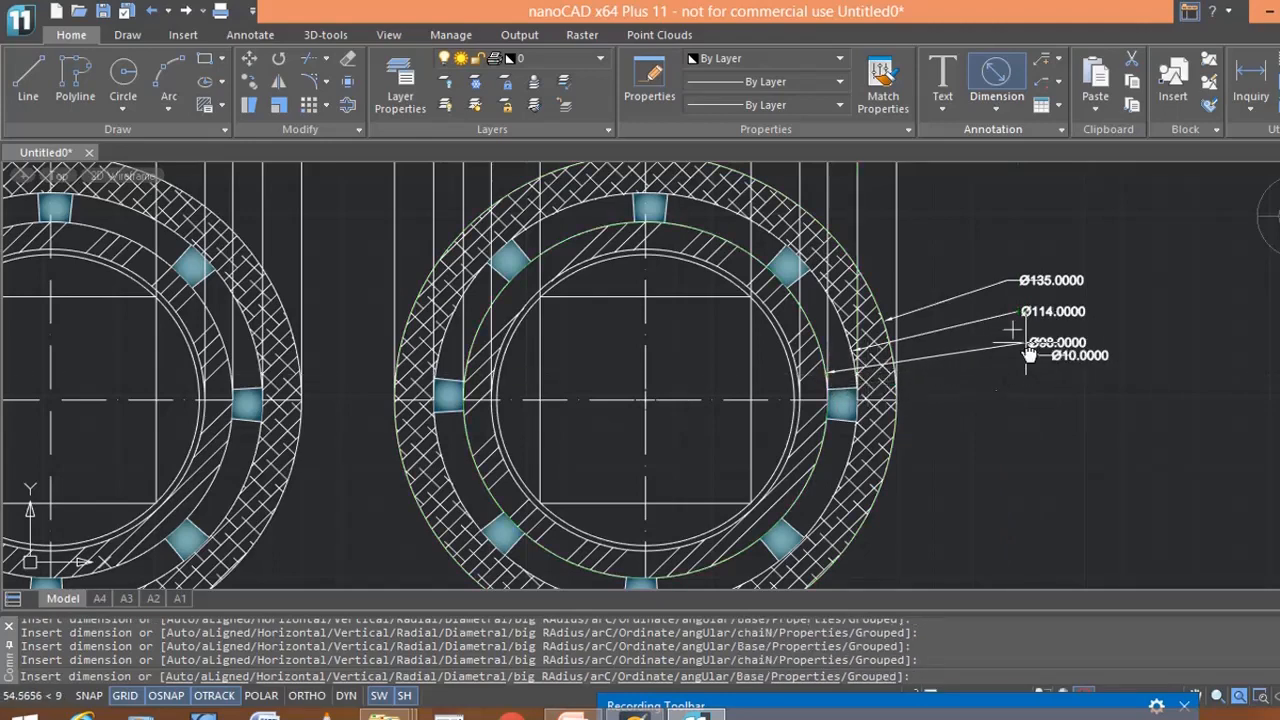
left_click(806, 437)
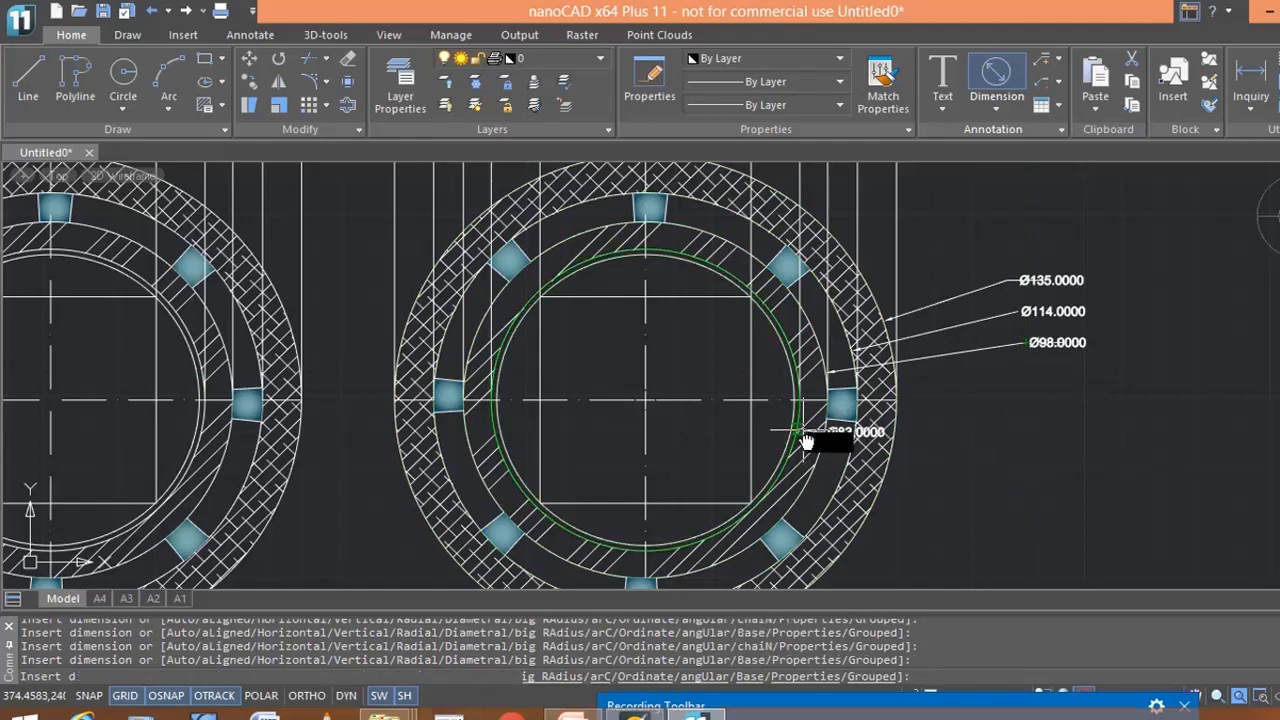
left_click(1031, 376)
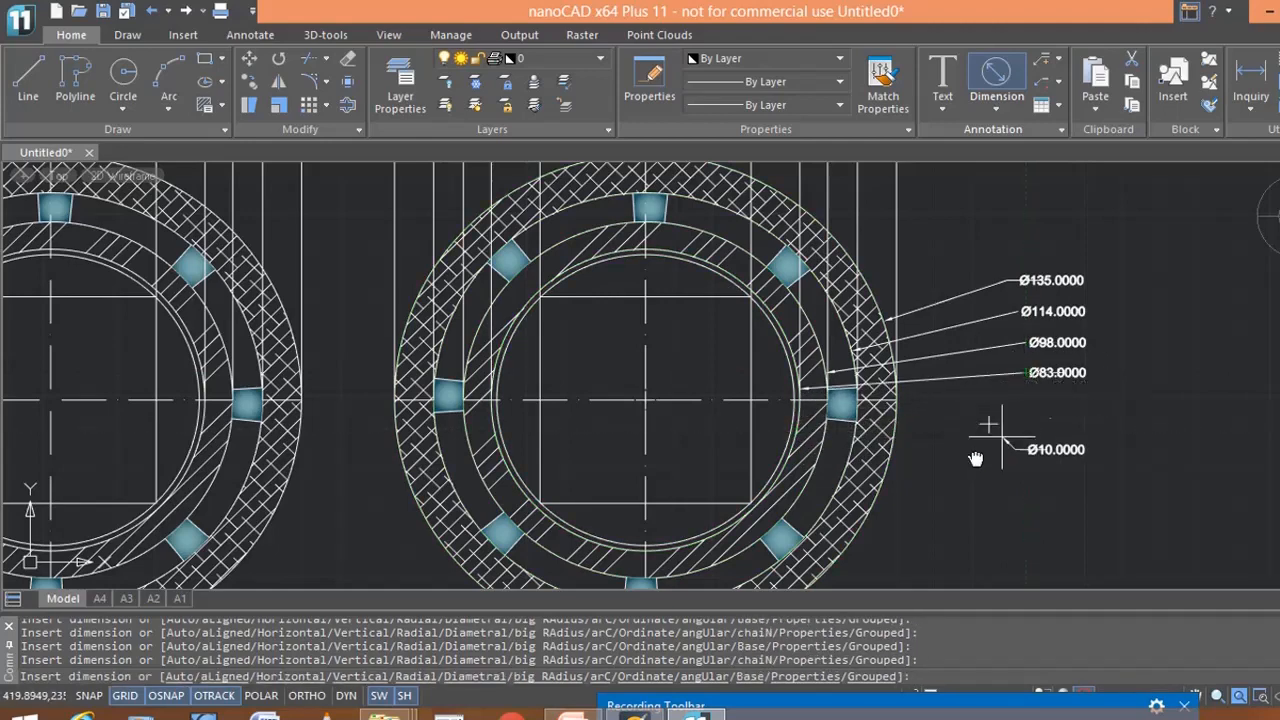
left_click(792, 445)
left_click(1030, 405)
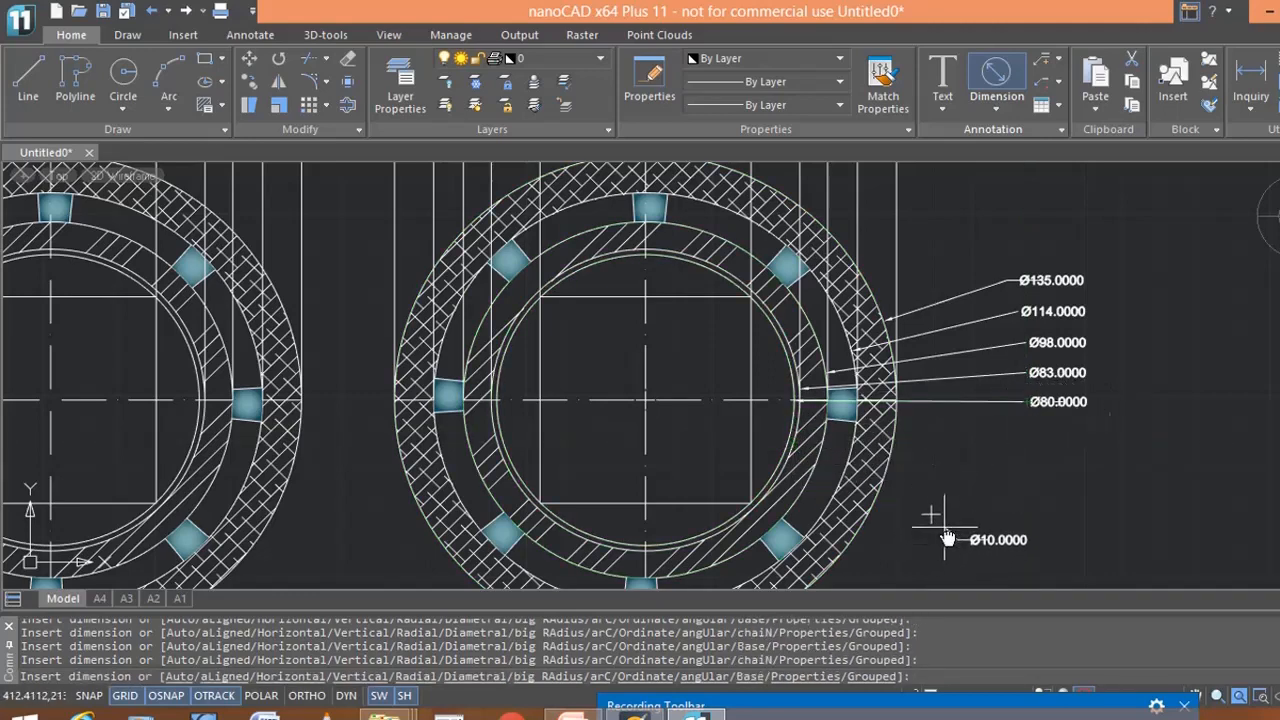
key("Escape")
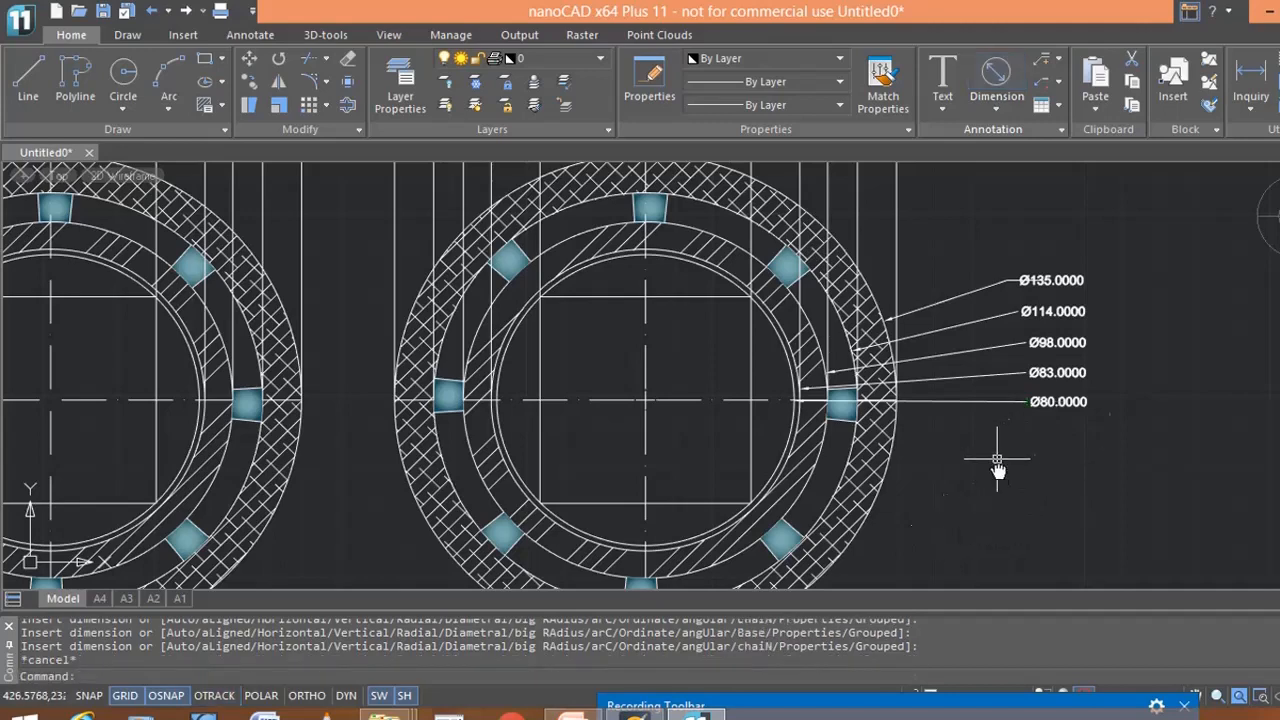
Add a horizontal linear dimension between the centres of the two limbs in the plan, placed below the circles.
scroll(1000, 457, "down", 3)
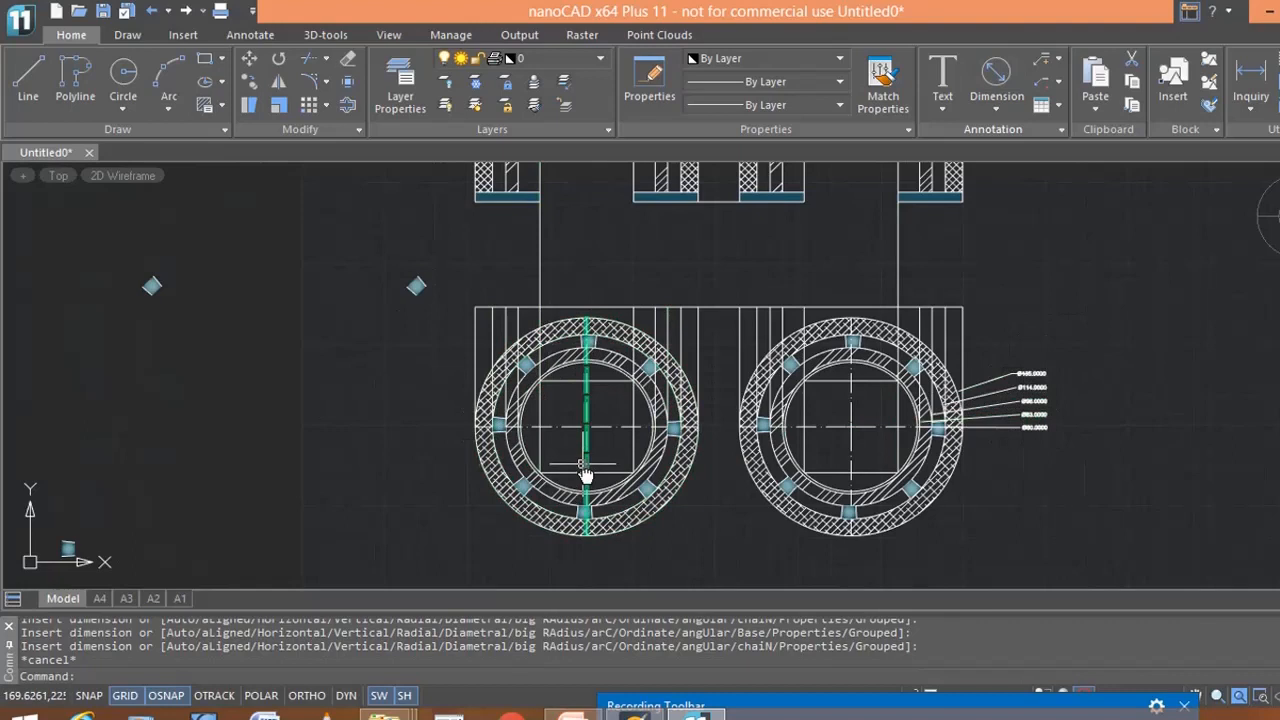
mouse_move(1132, 513)
middle_mouse_down()
mouse_move(1157, 457)
mouse_move(1134, 486)
middle_mouse_up()
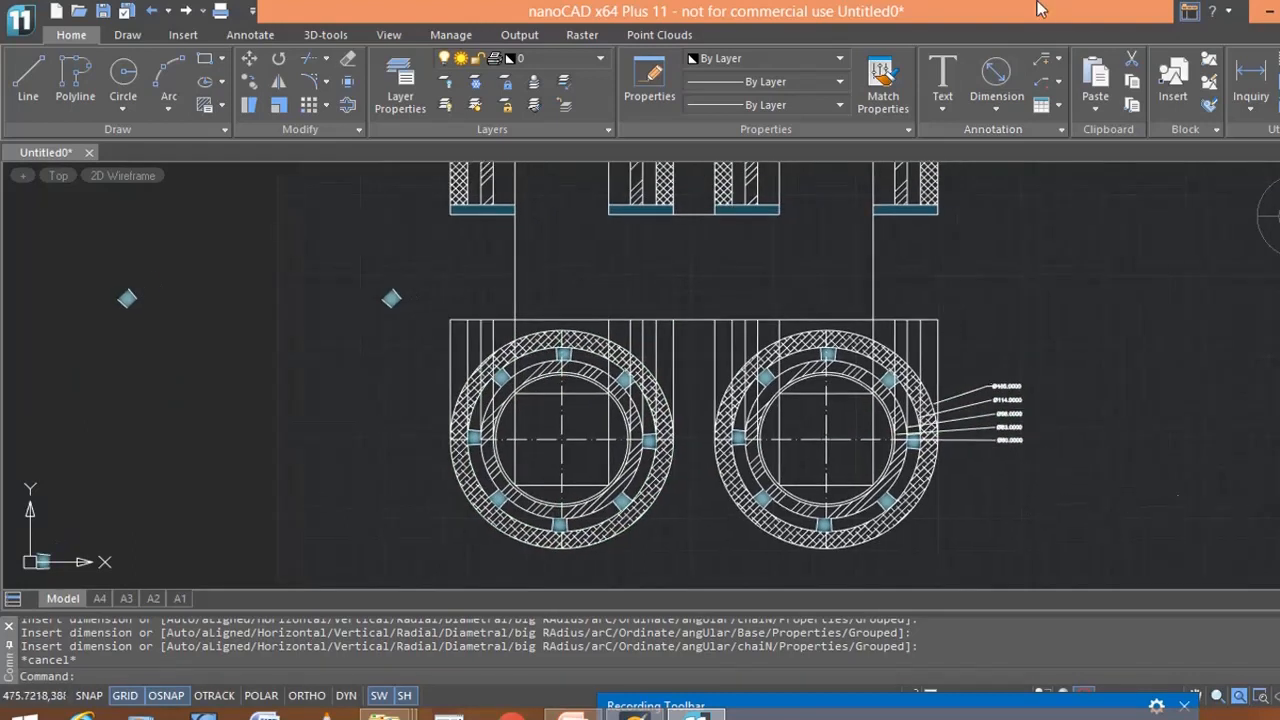
left_click(997, 109)
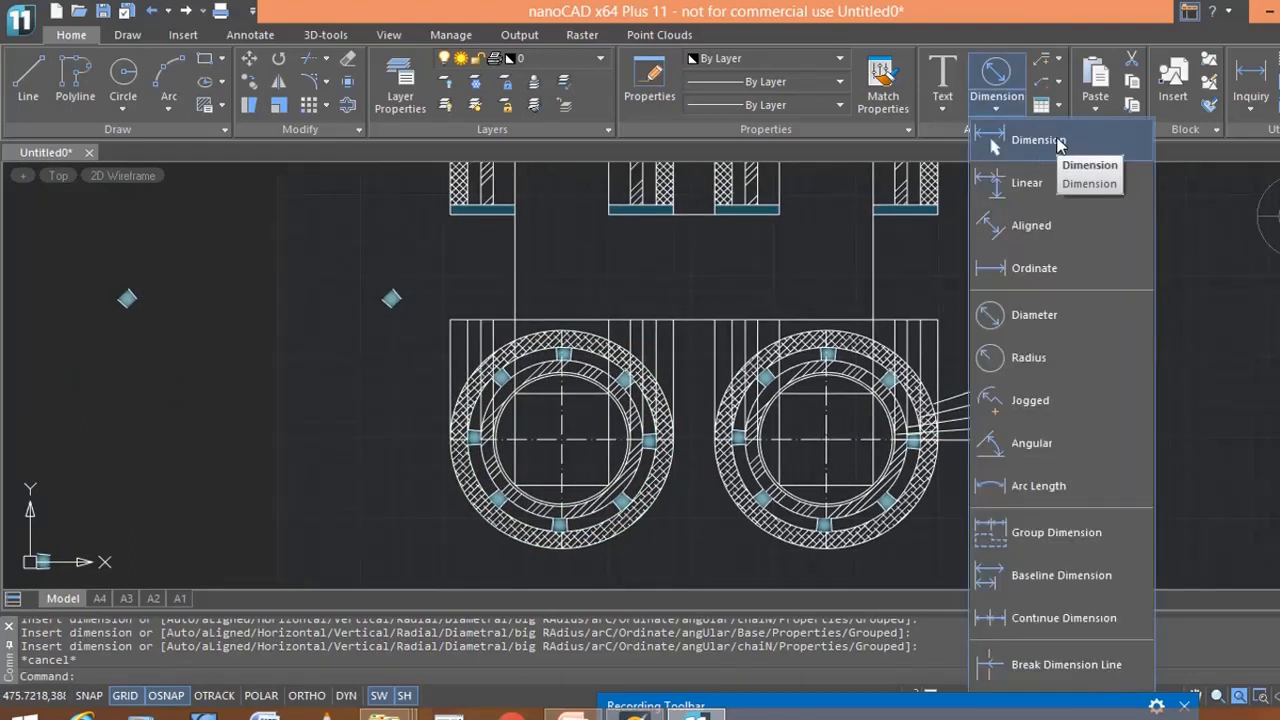
left_click(1047, 141)
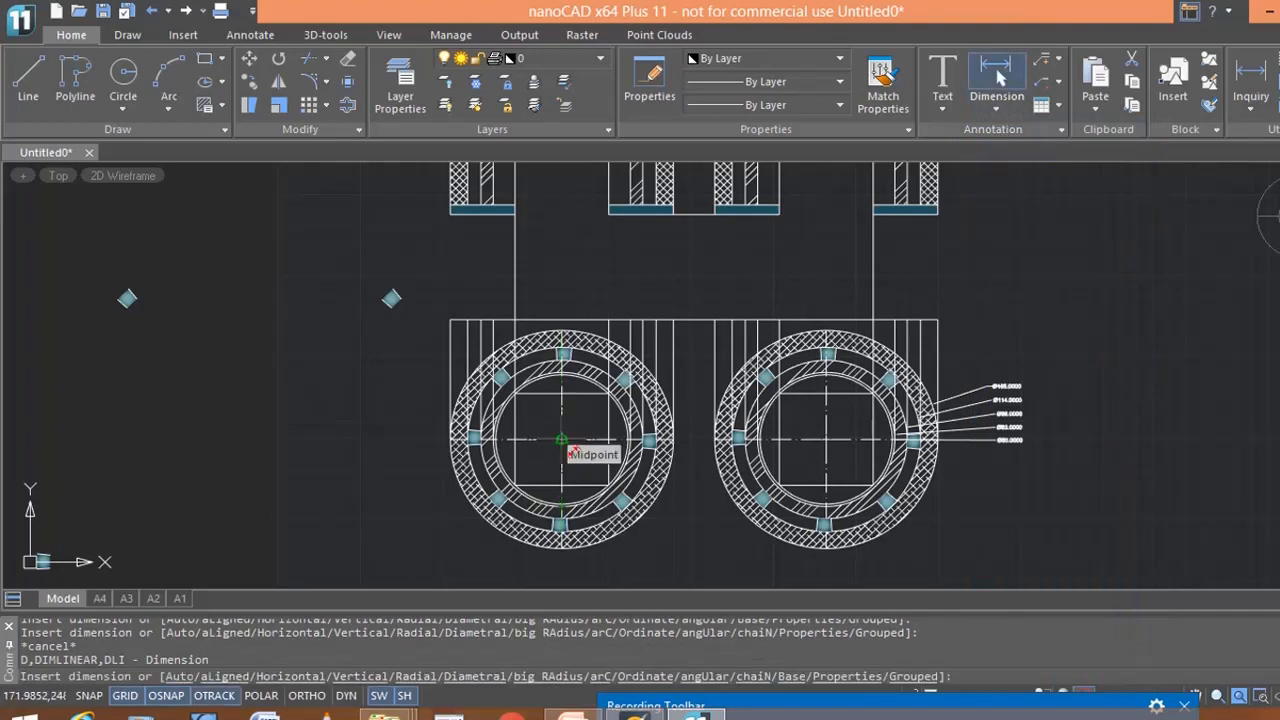
left_click(561, 440)
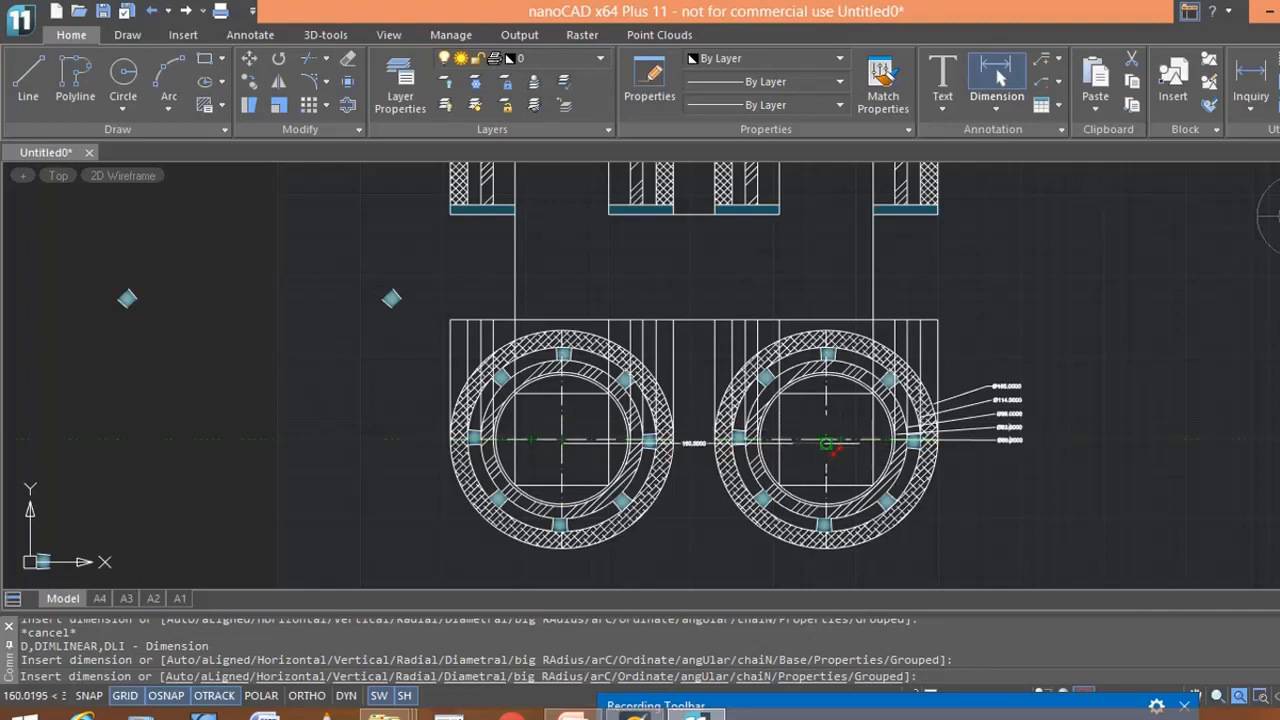
left_click(826, 440)
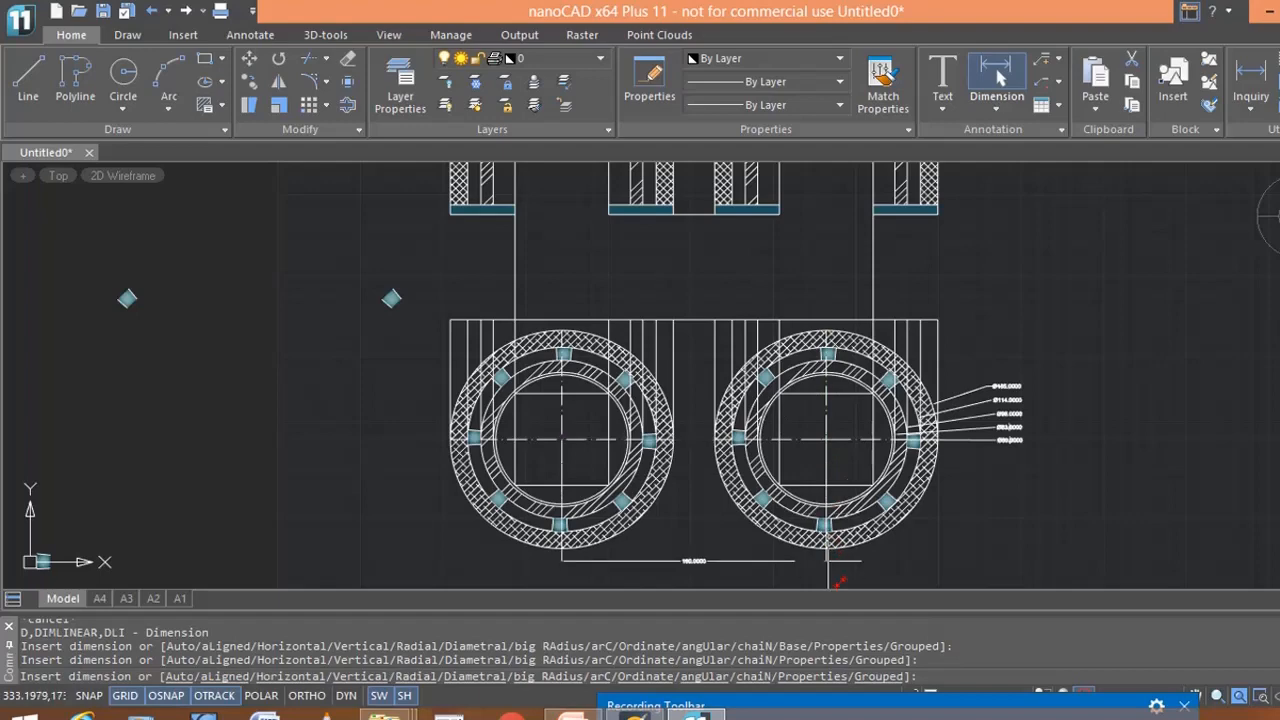
middle_click_drag(832, 595, 810, 475)
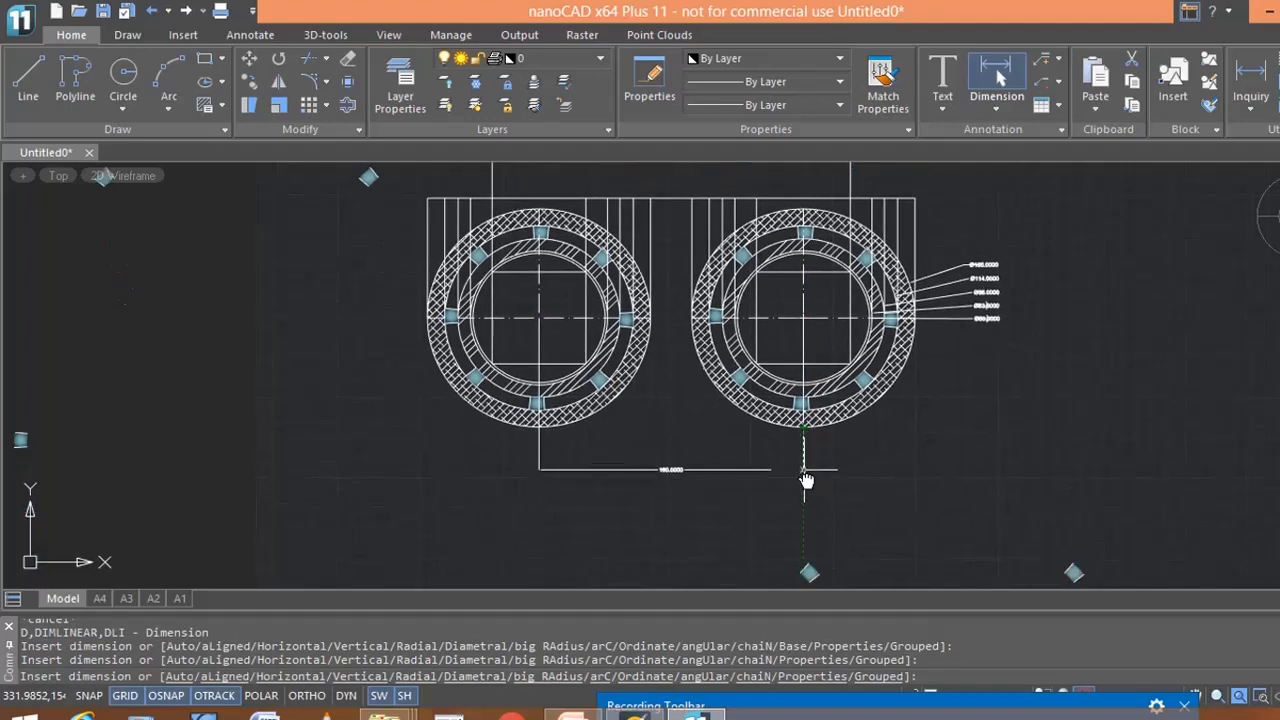
left_click(809, 480)
scroll(703, 492, "up", 3)
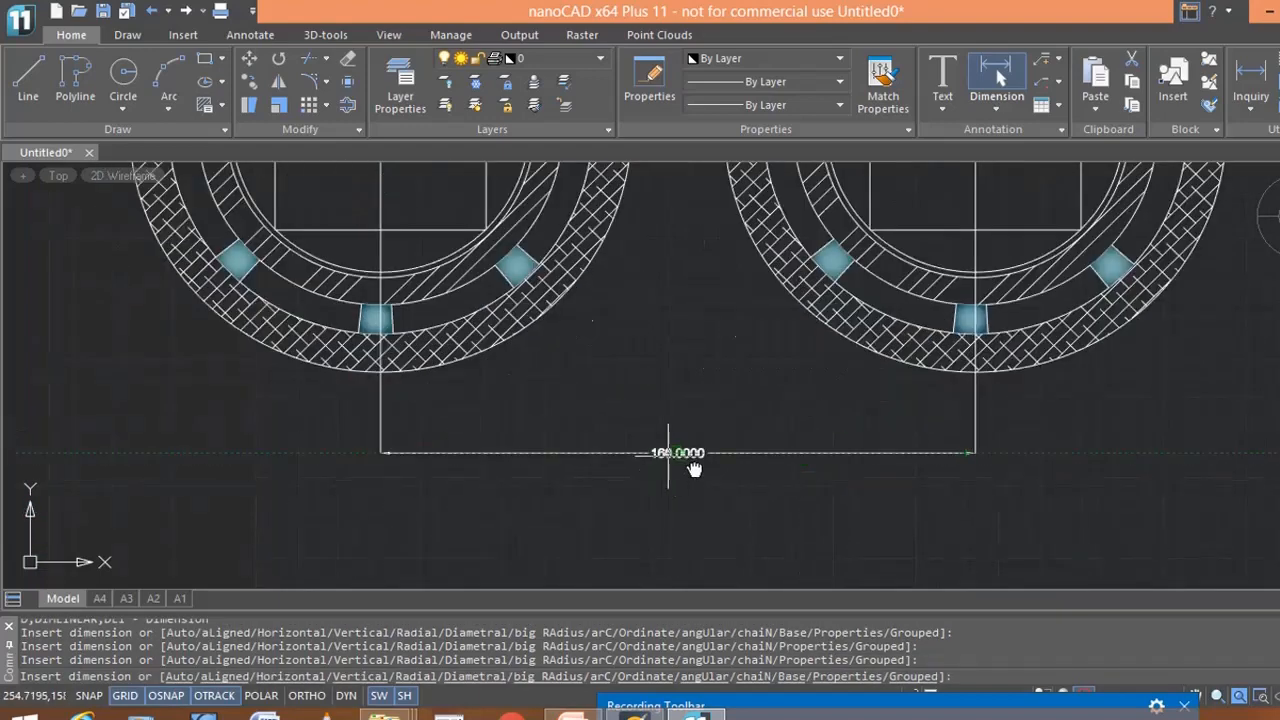
Add a vertical linear dimension for the core's overall height between its right outer corners in the elevation, placed to the right of the windings.
scroll(712, 555, "down", 4)
middle_click_drag(749, 429, 733, 540)
scroll(740, 330, "down", 2)
middle_click_drag(740, 330, 717, 389)
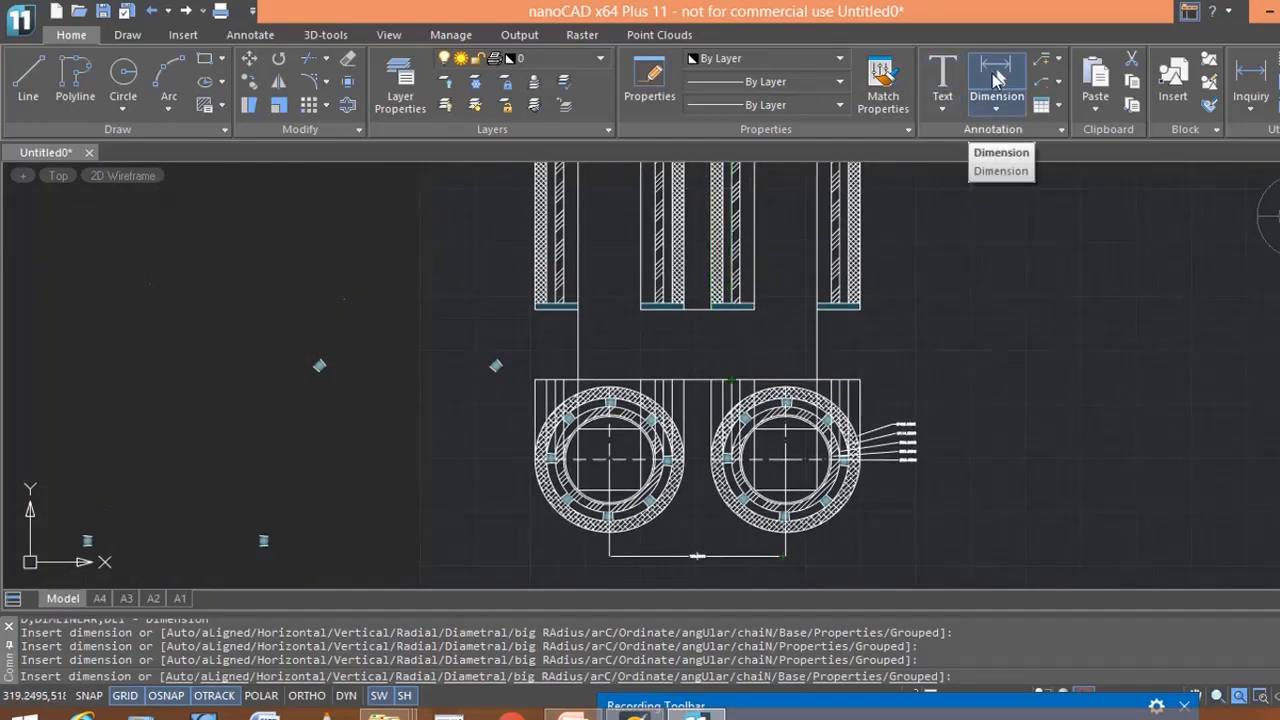
left_click(997, 108)
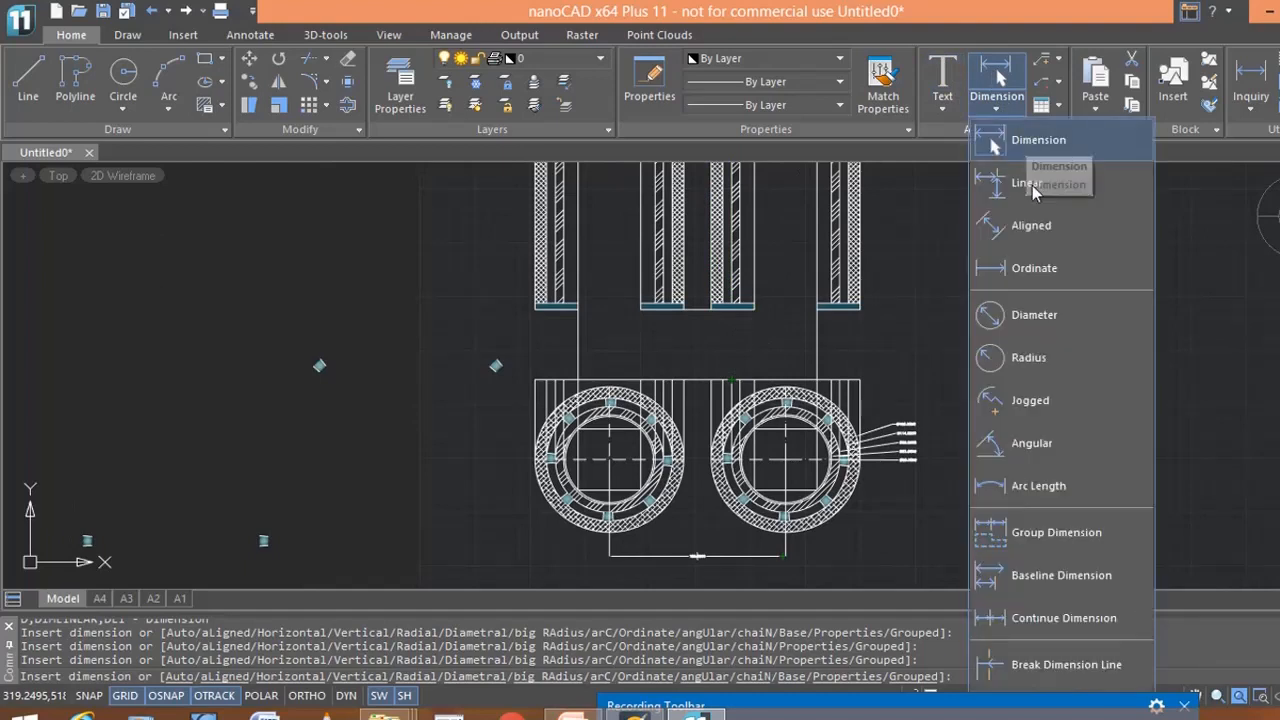
left_click(1030, 145)
middle_click_drag(986, 214, 951, 294)
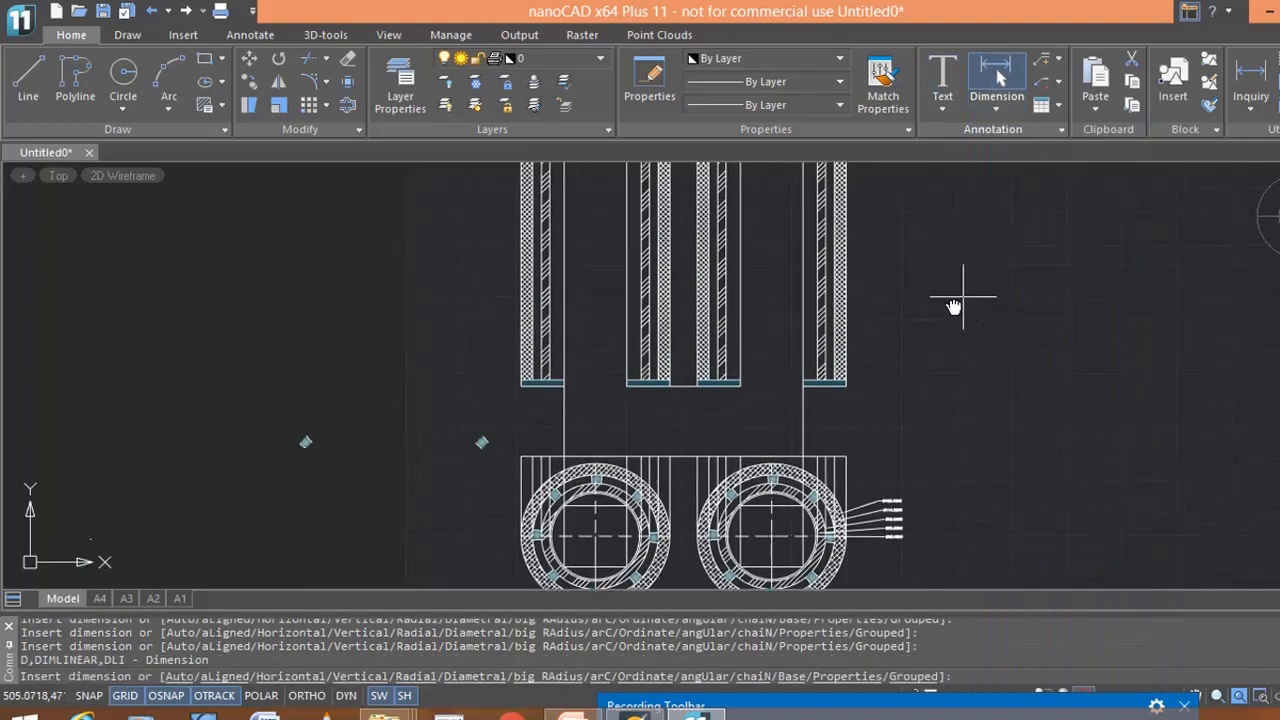
left_click(804, 458)
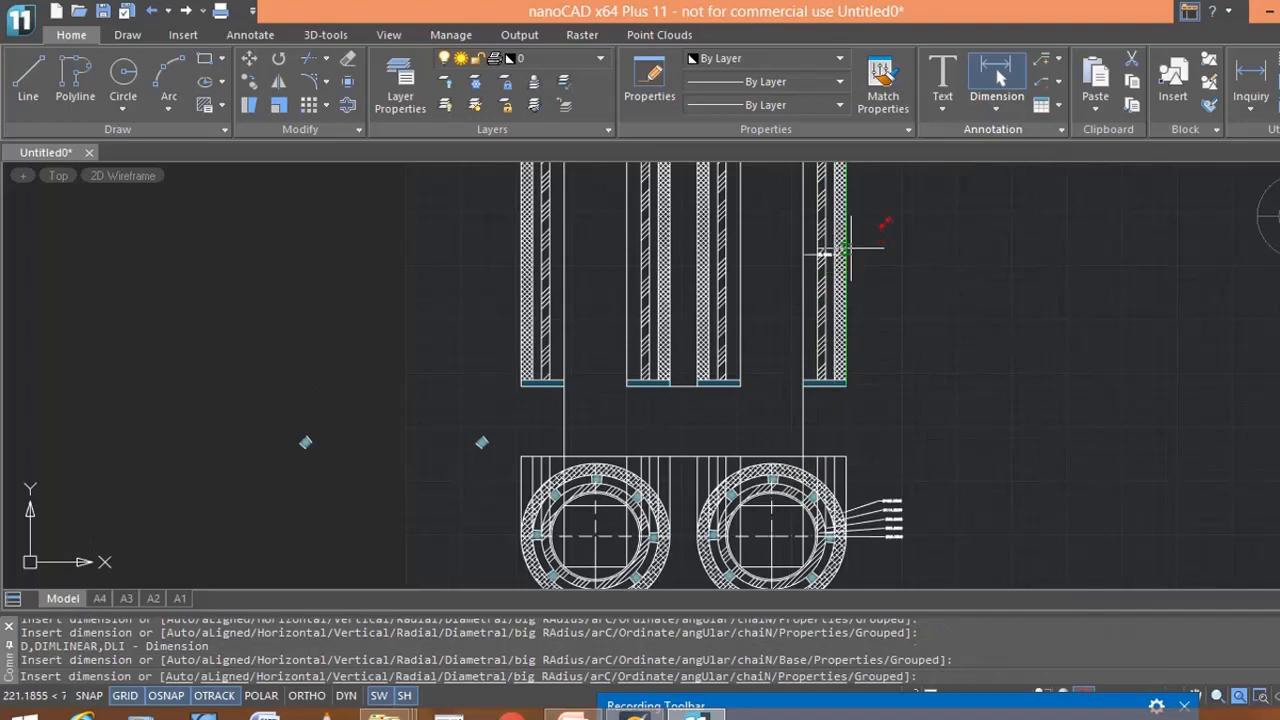
middle_click_drag(872, 205, 882, 353)
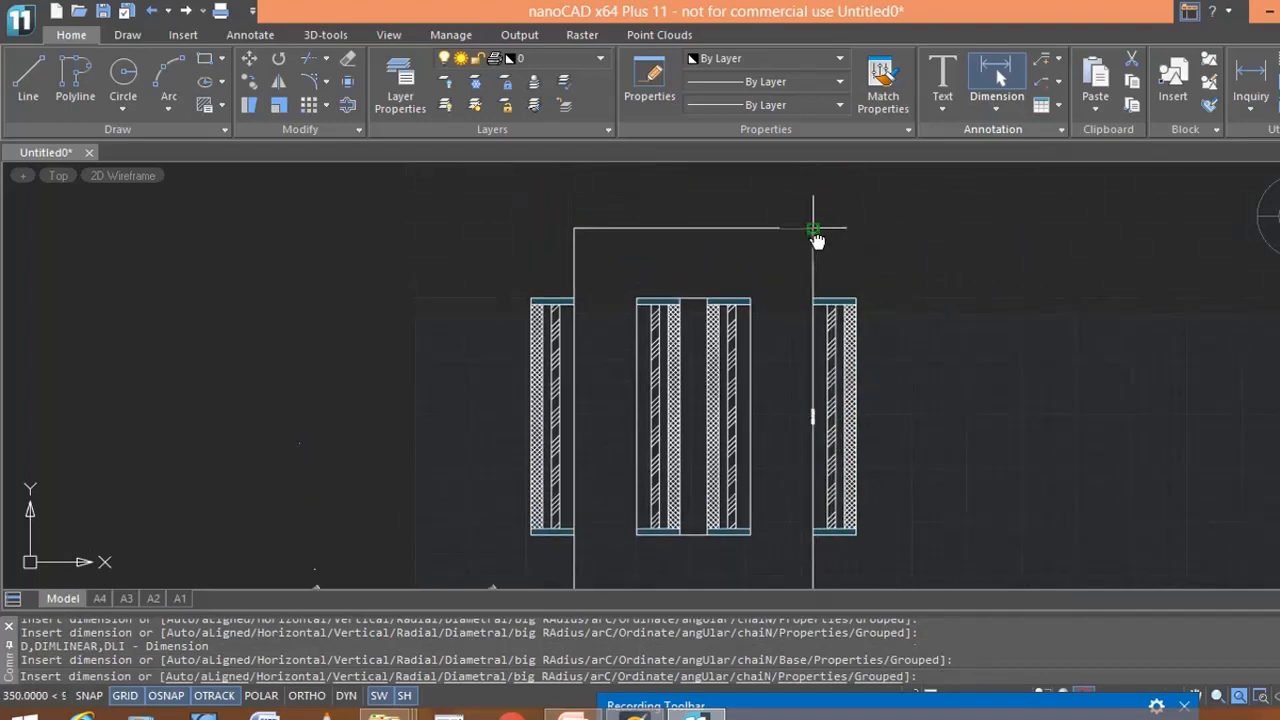
left_click(813, 228)
scroll(934, 414, "up", 4)
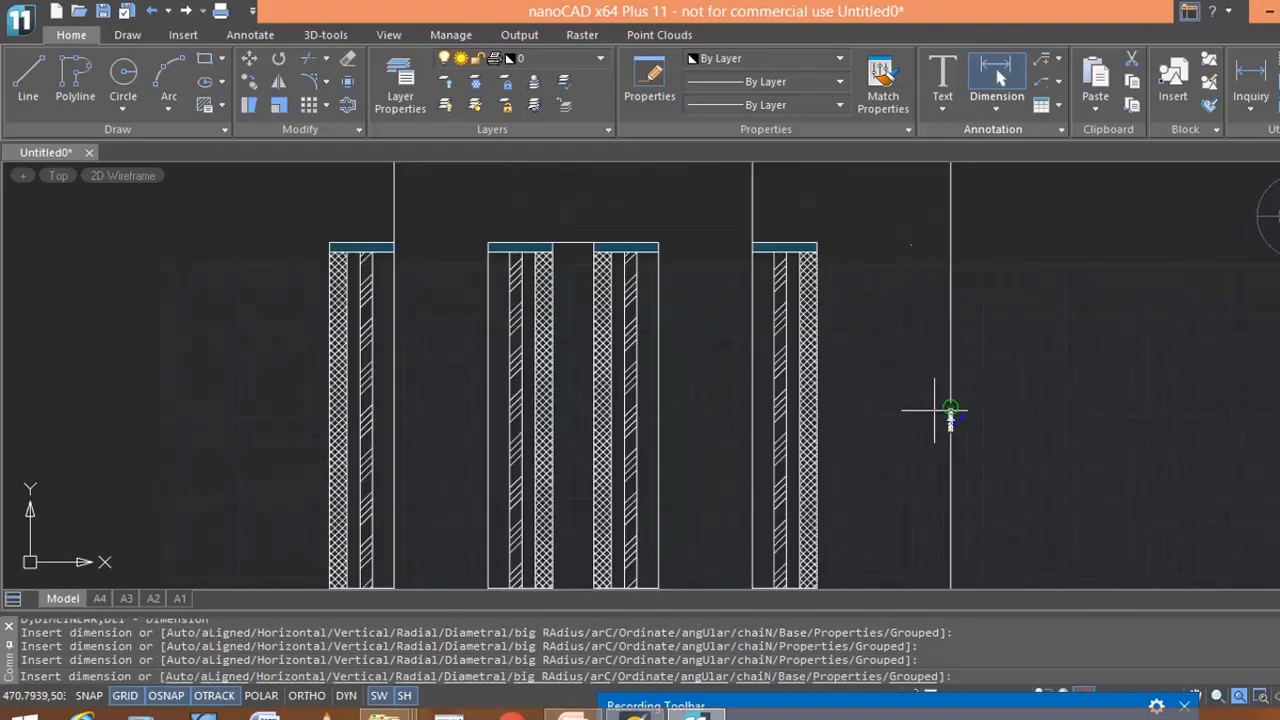
scroll(970, 410, "up", 3)
scroll(905, 440, "down", 3)
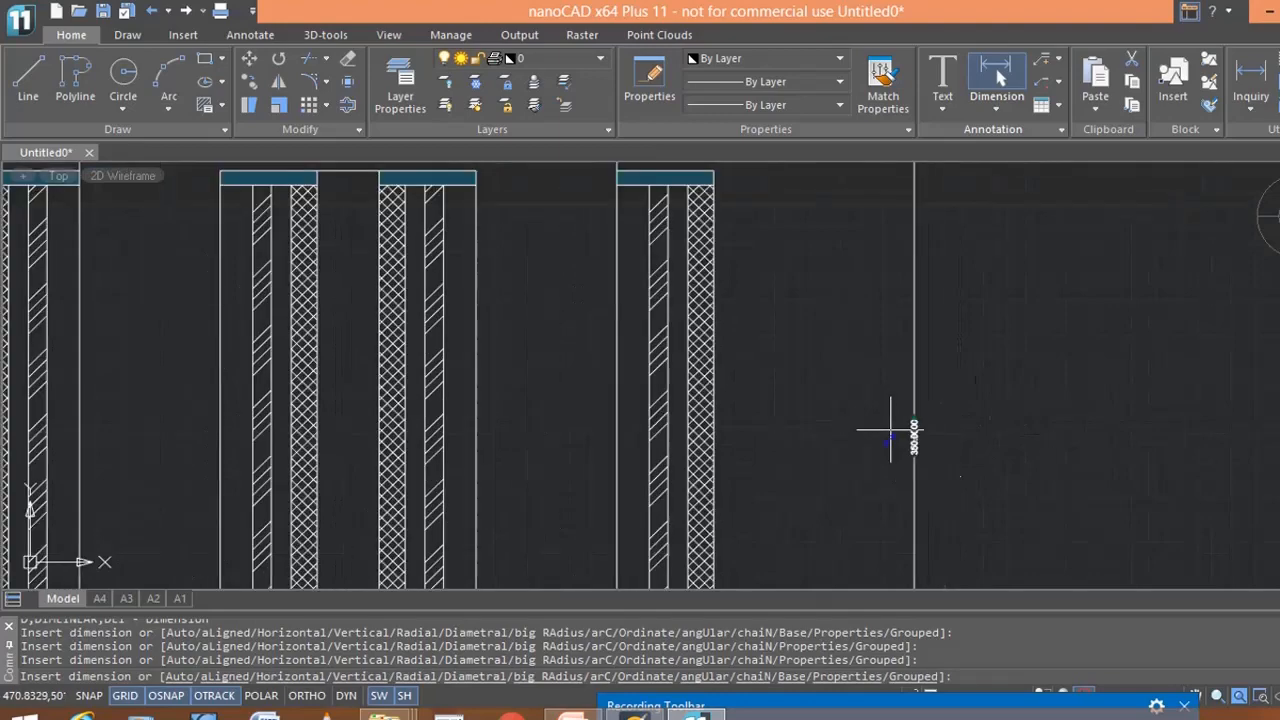
scroll(840, 428, "down", 3)
middle_click_drag(924, 266, 930, 240)
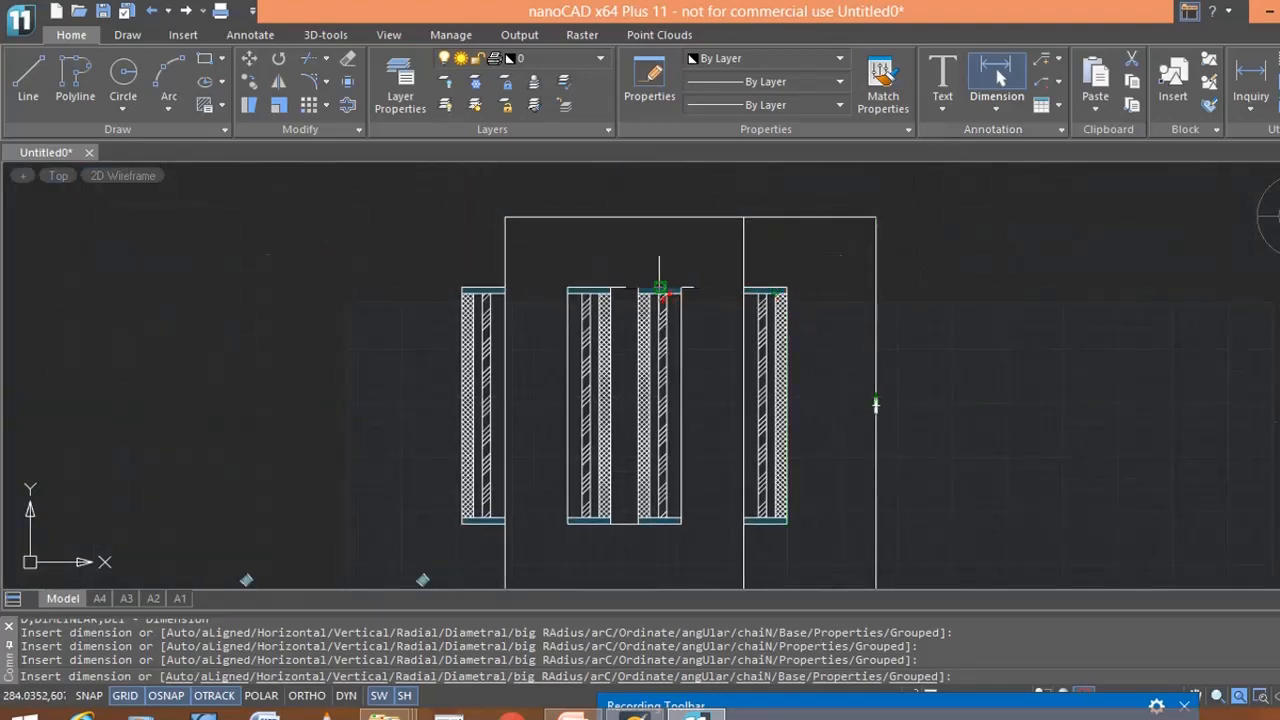
Add a vertical dimension for the core window's height between its upper and lower edges, placed outside the overall height dimension.
left_click(621, 290)
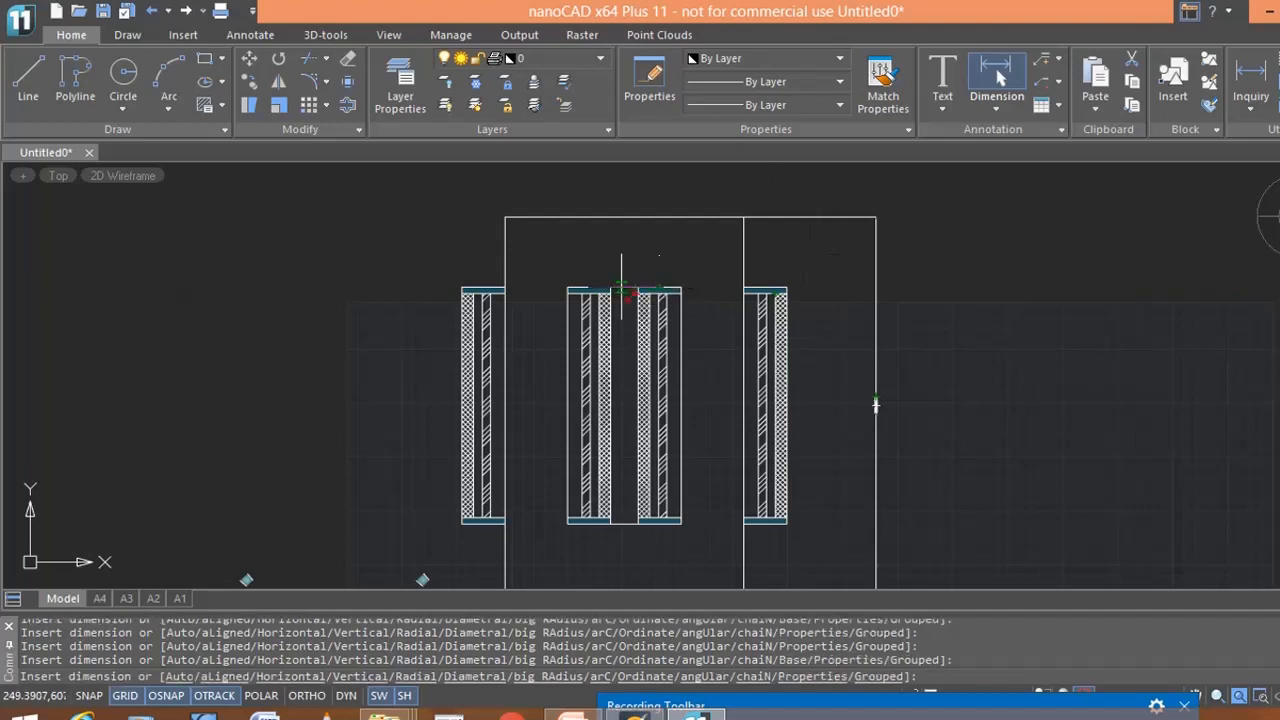
left_click(624, 523)
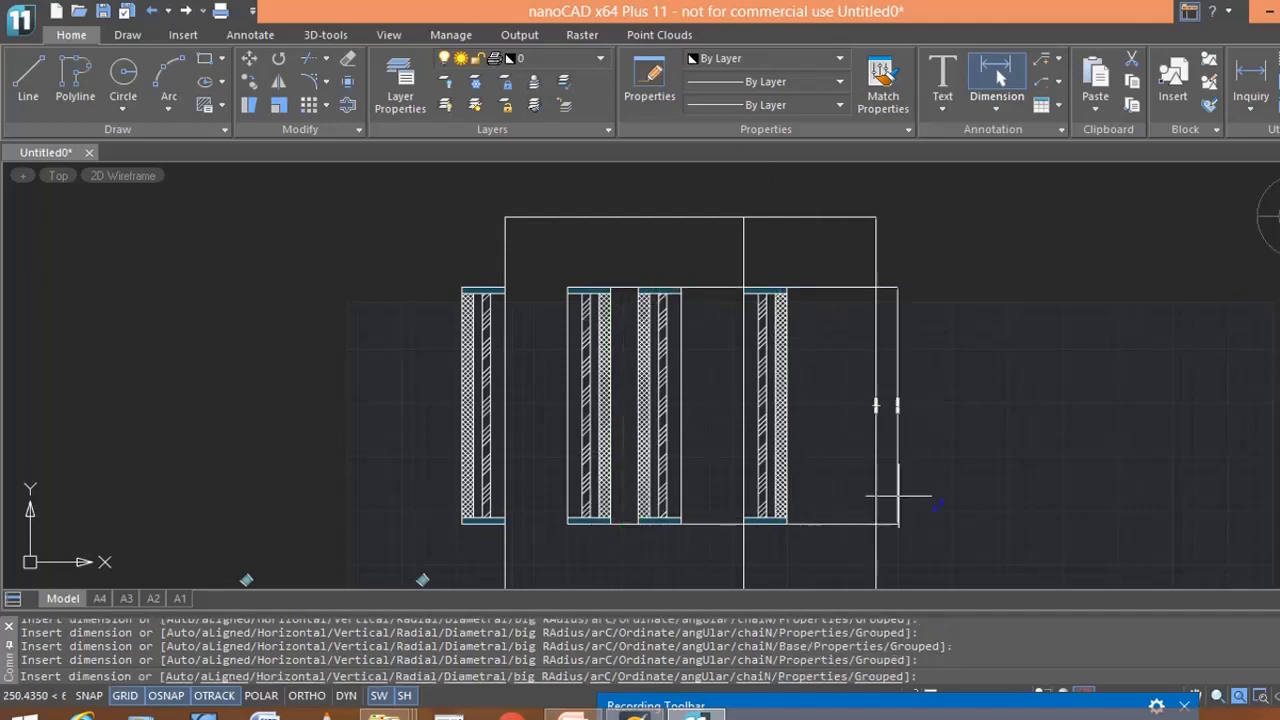
left_click(963, 460)
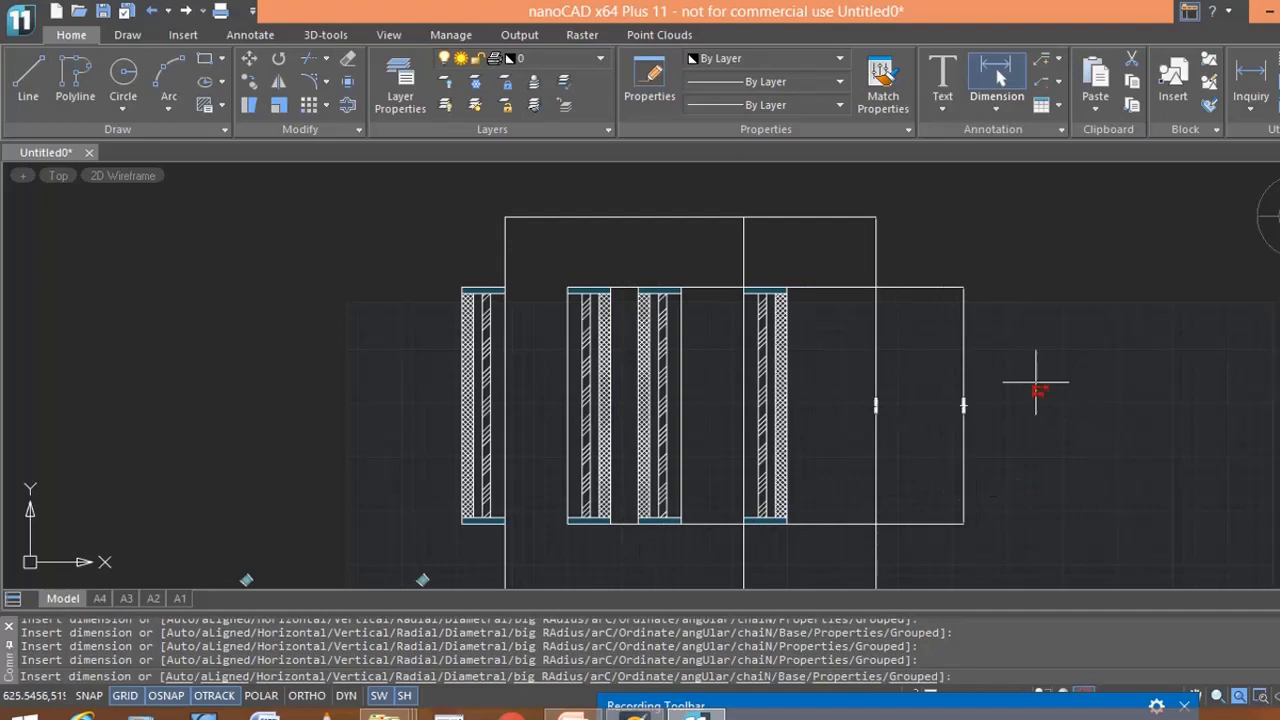
Add a vertical dimension for the rightmost winding's height between its end insulation blocks, placed between the two existing height dimensions.
left_click(776, 295)
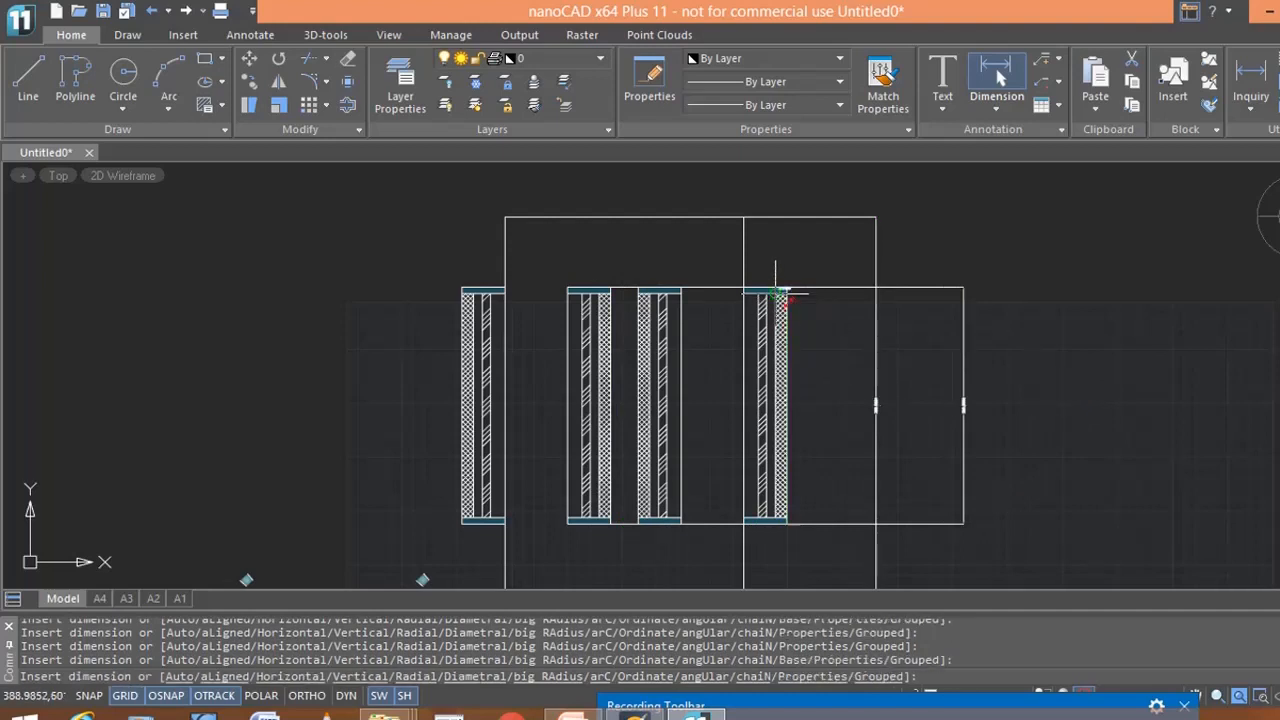
left_click(776, 520)
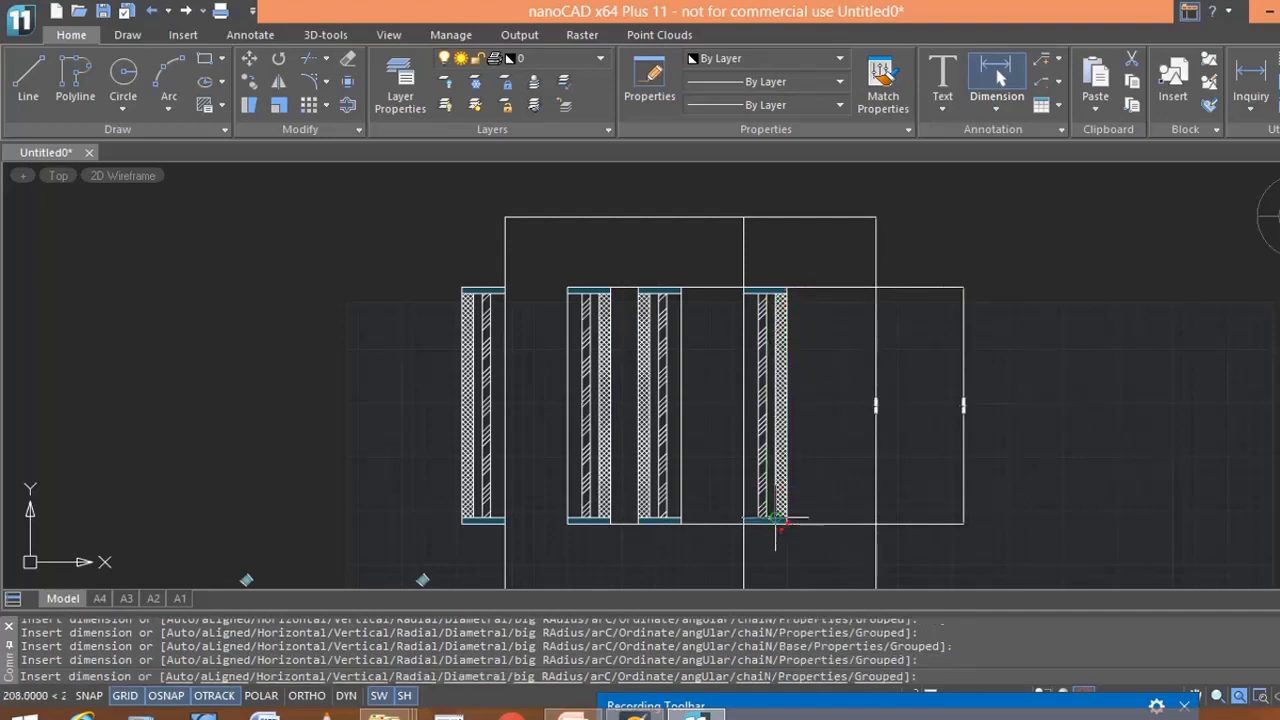
left_click(929, 509)
scroll(922, 467, "up", 5)
scroll(922, 467, "down", 6)
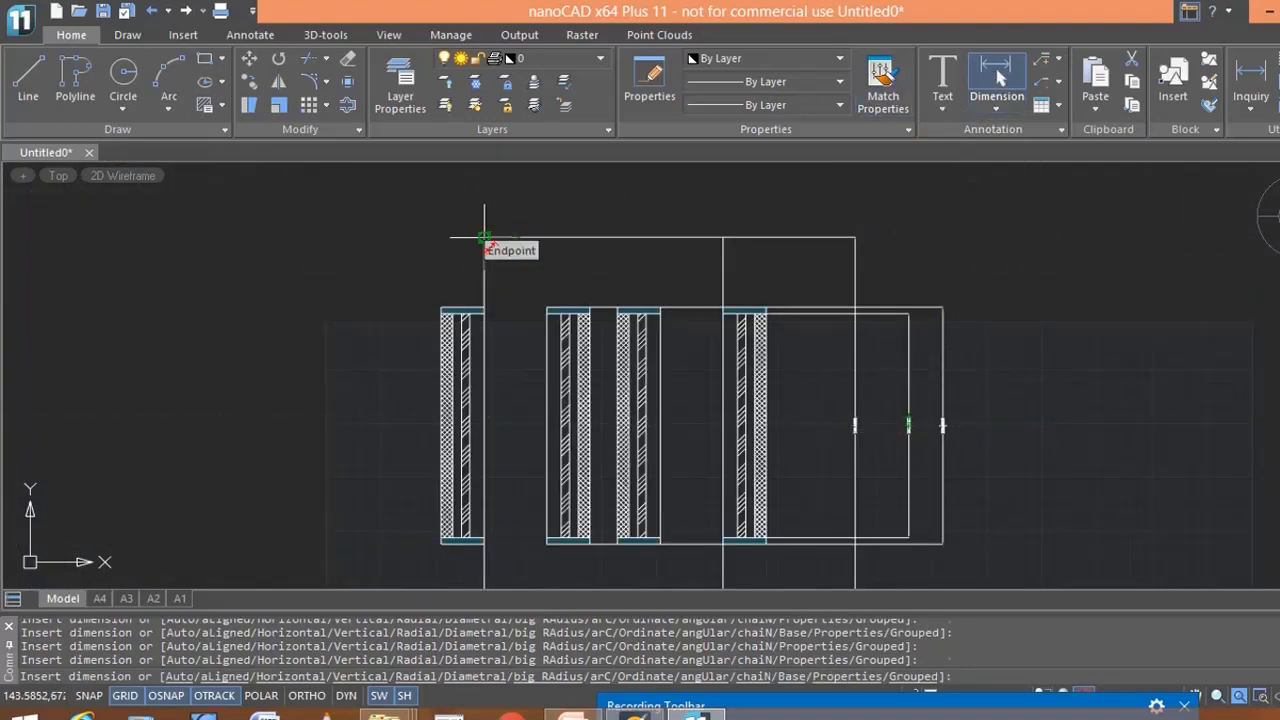
Add a horizontal dimension for the core's overall width between its upper outer corners, placed above the elevation.
left_click(484, 238)
left_click(723, 238)
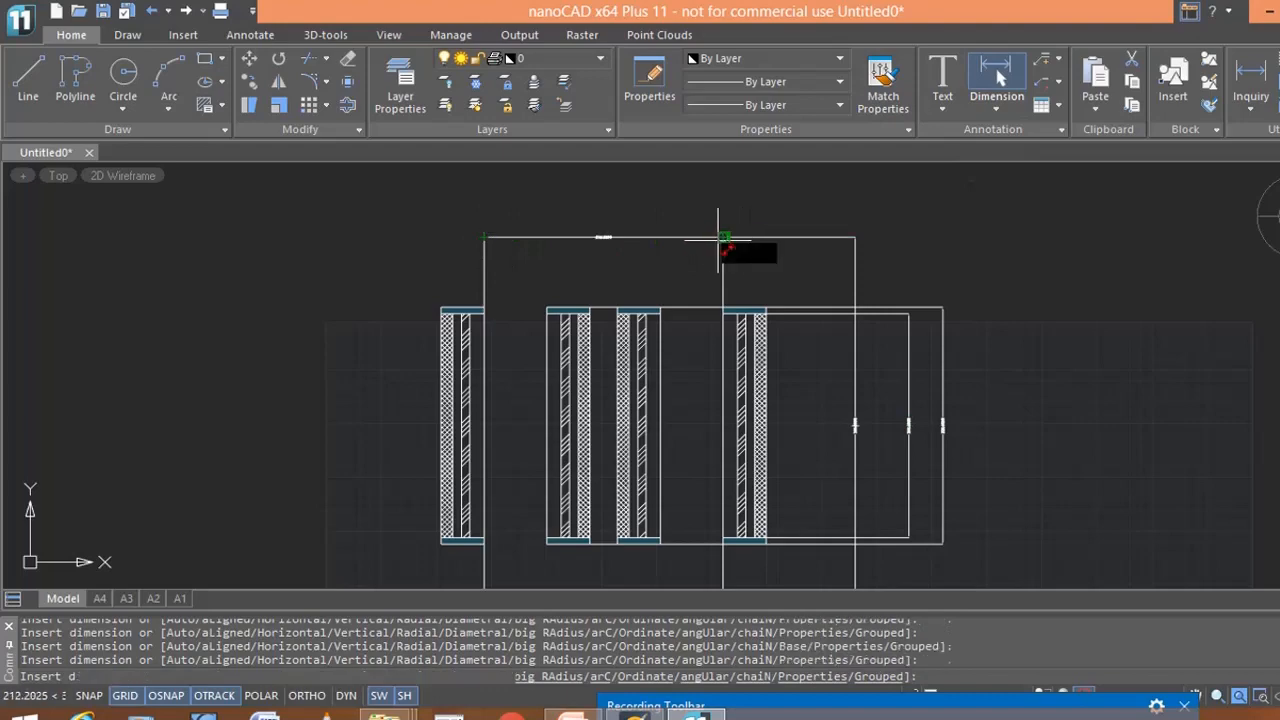
left_click(737, 205)
scroll(646, 232, "up", 2)
middle_click_drag(640, 235, 665, 239)
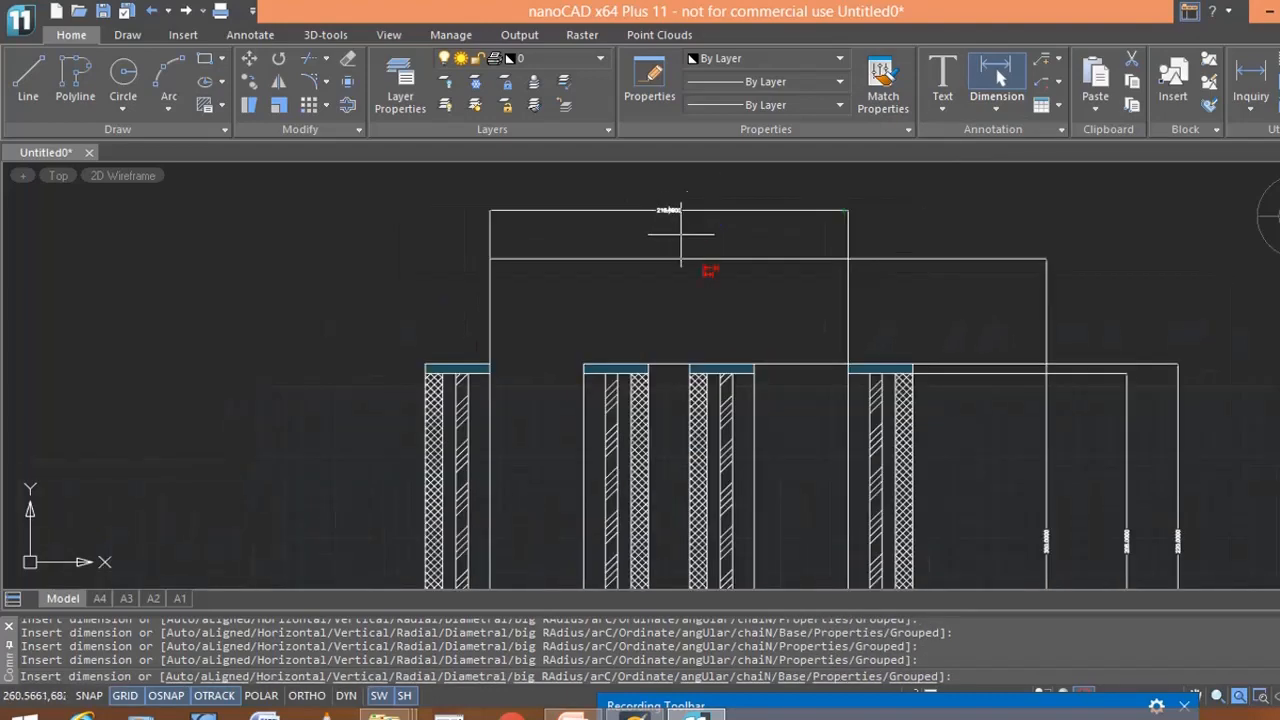
middle_click_drag(726, 316, 677, 271)
scroll(694, 380, "down", 2)
mouse_move(694, 380)
middle_mouse_down()
mouse_move(694, 429)
mouse_move(727, 463)
mouse_move(710, 363)
middle_mouse_up()
scroll(727, 463, "down", 2)
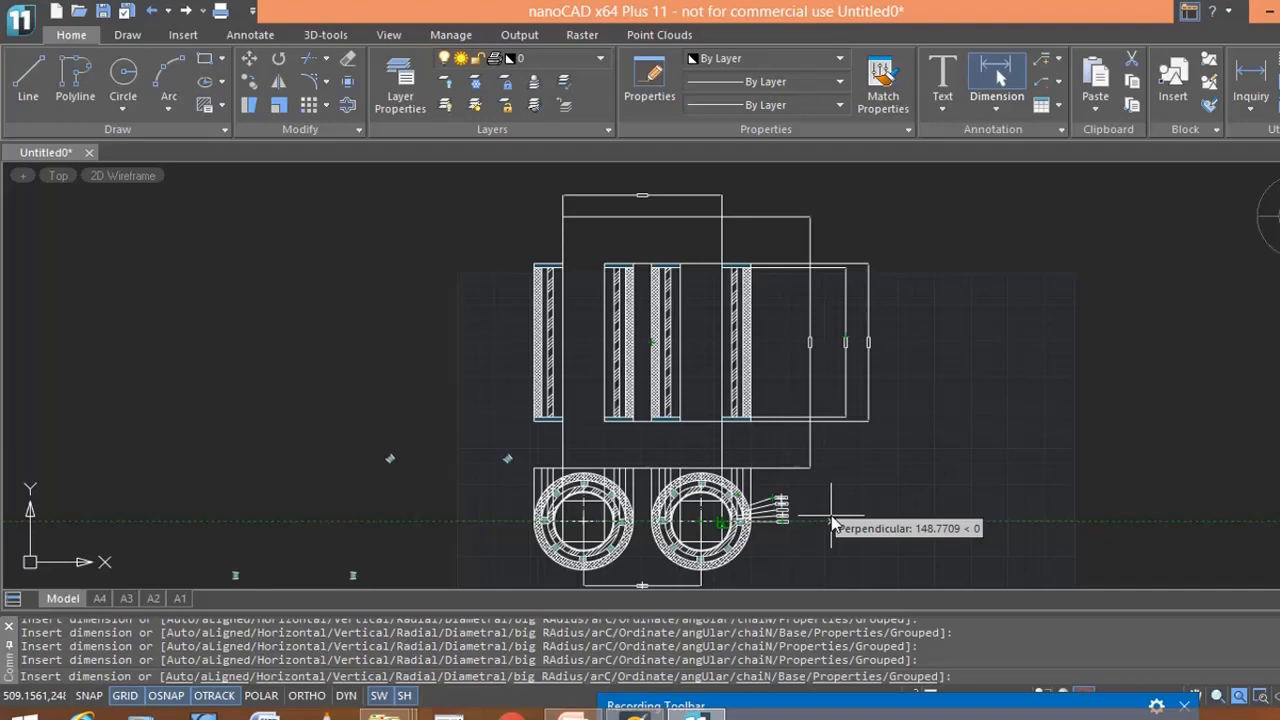
scroll(601, 518, "up", 3)
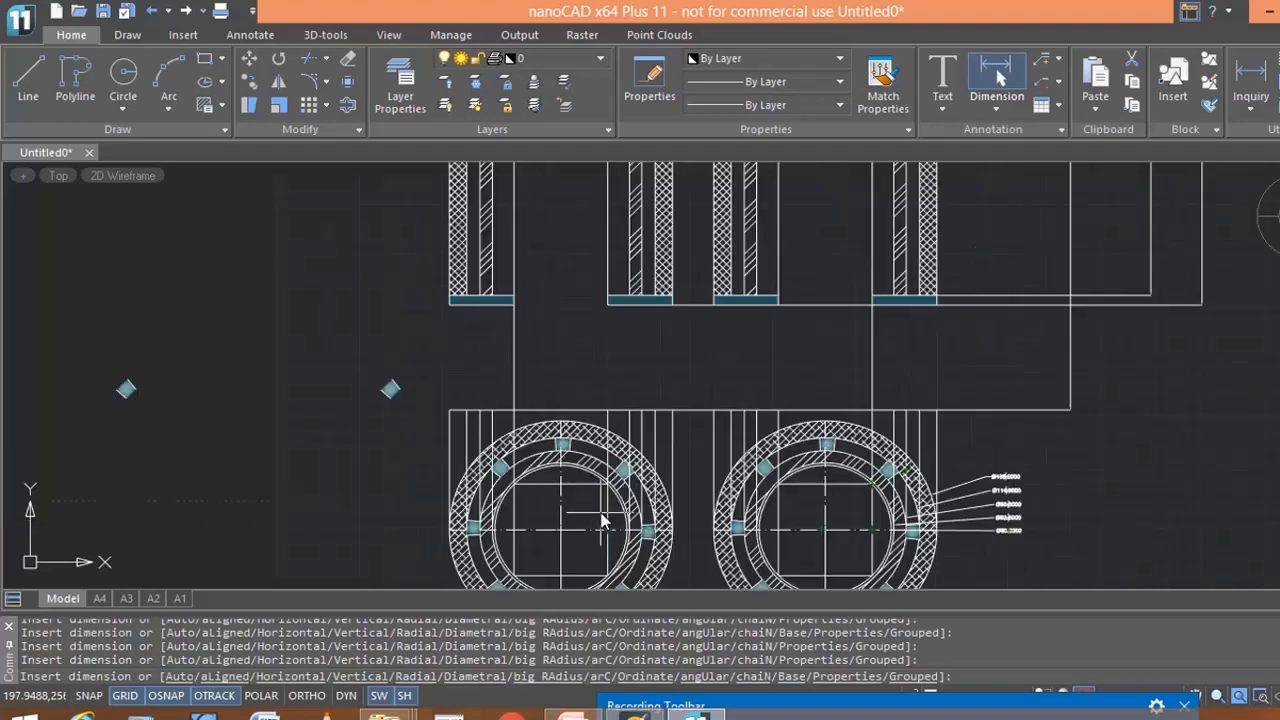